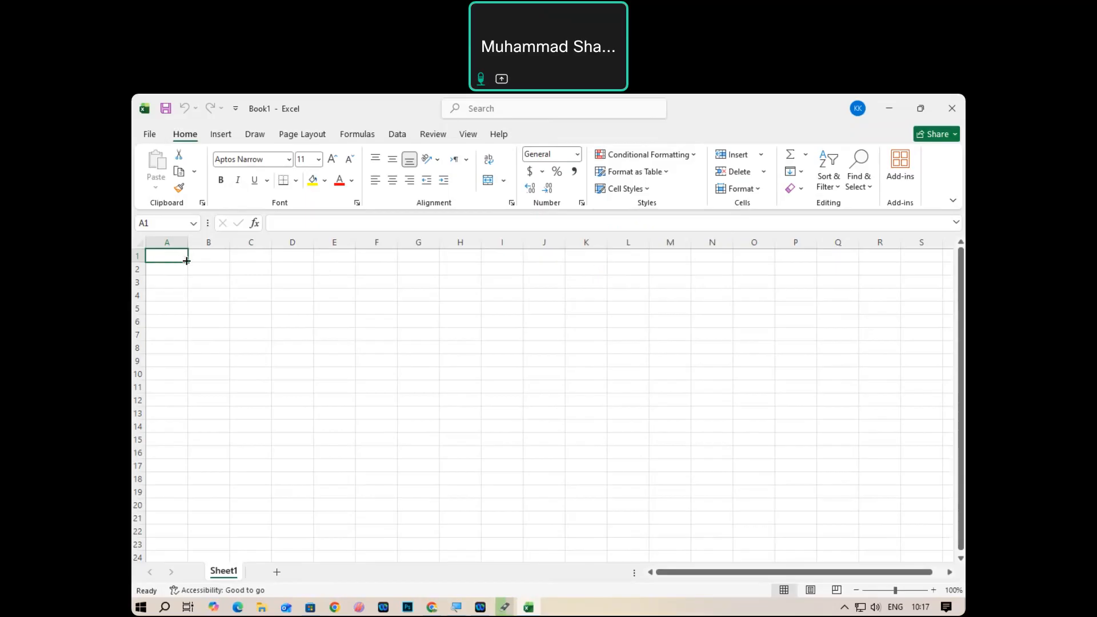
# Open the age calculator workbook from the desktop and clear all formatting from the range A1:M13.
pyautogui.click(895, 98)
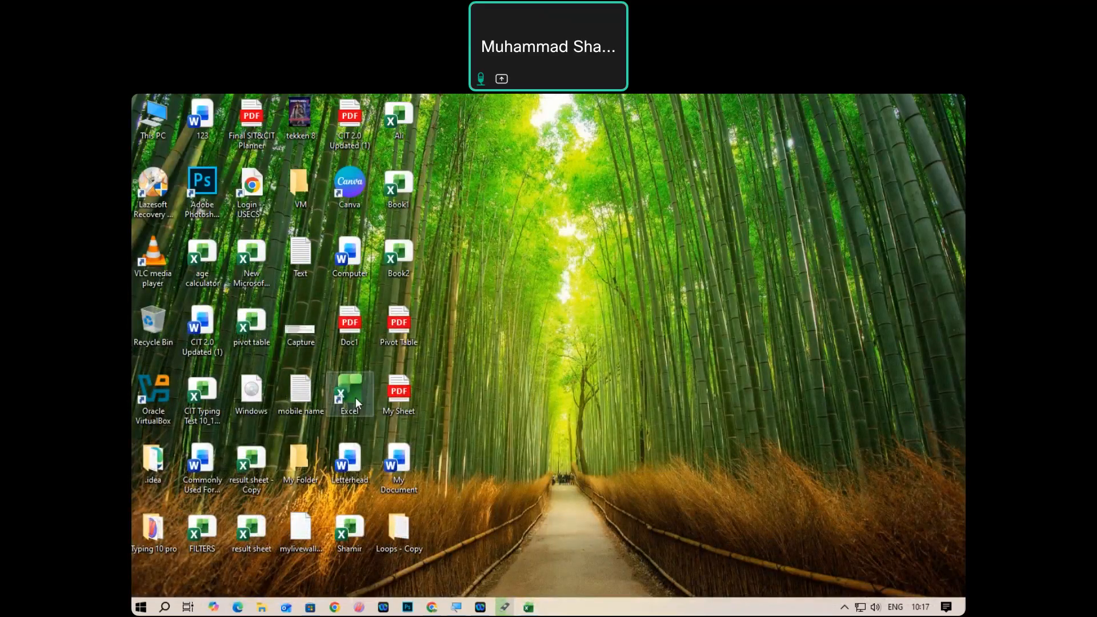
pyautogui.doubleClick(213, 268)
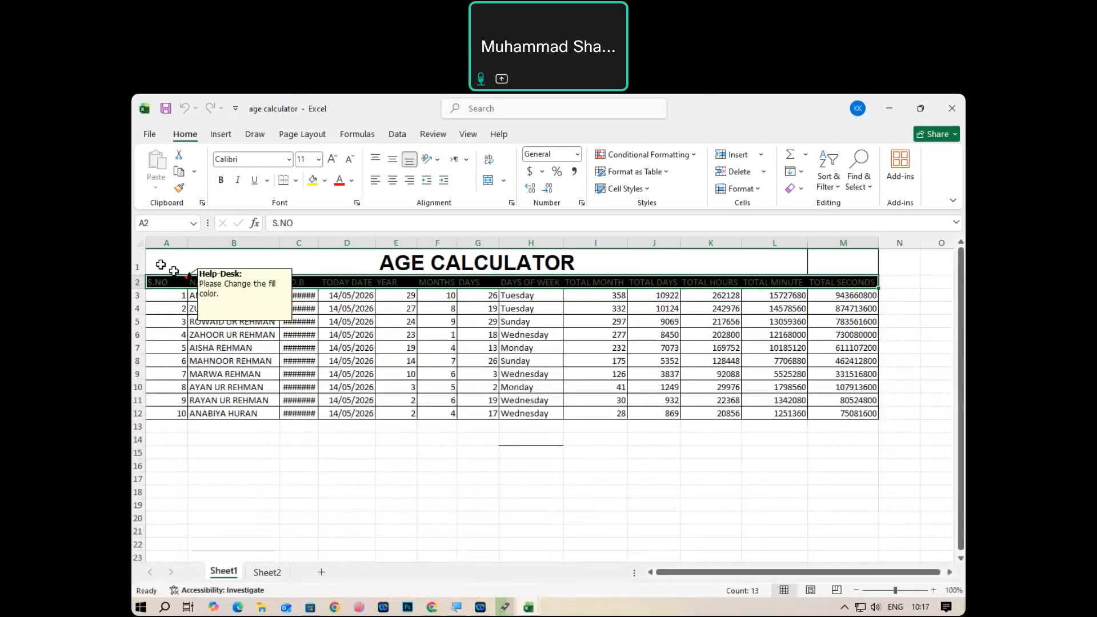
pyautogui.moveTo(173, 271); pyautogui.dragTo(840, 424)
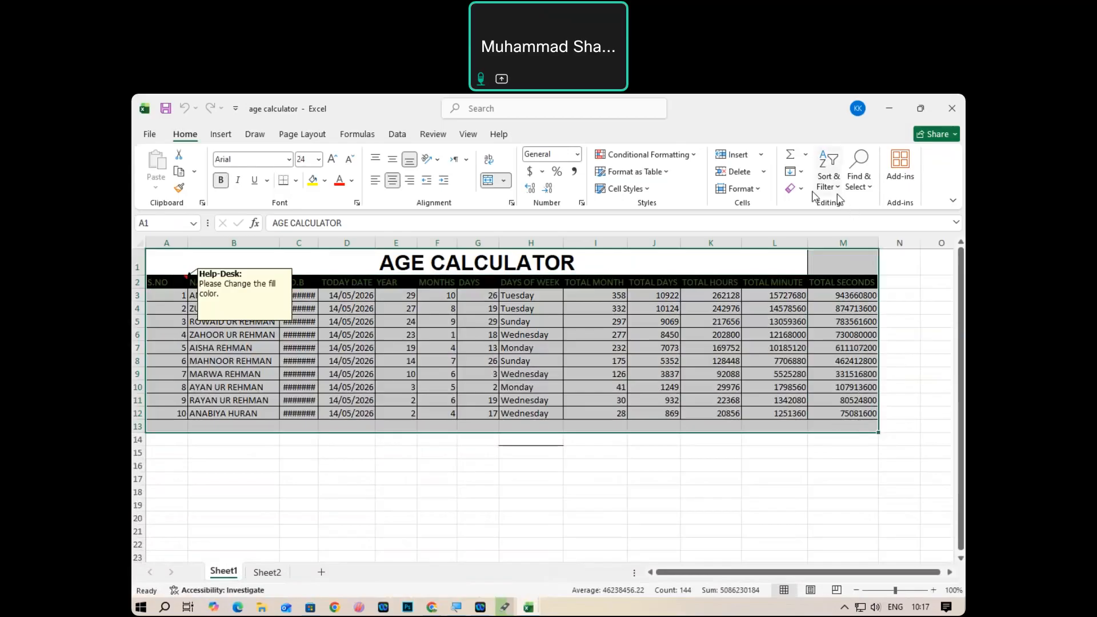
pyautogui.click(801, 188)
pyautogui.click(831, 225)
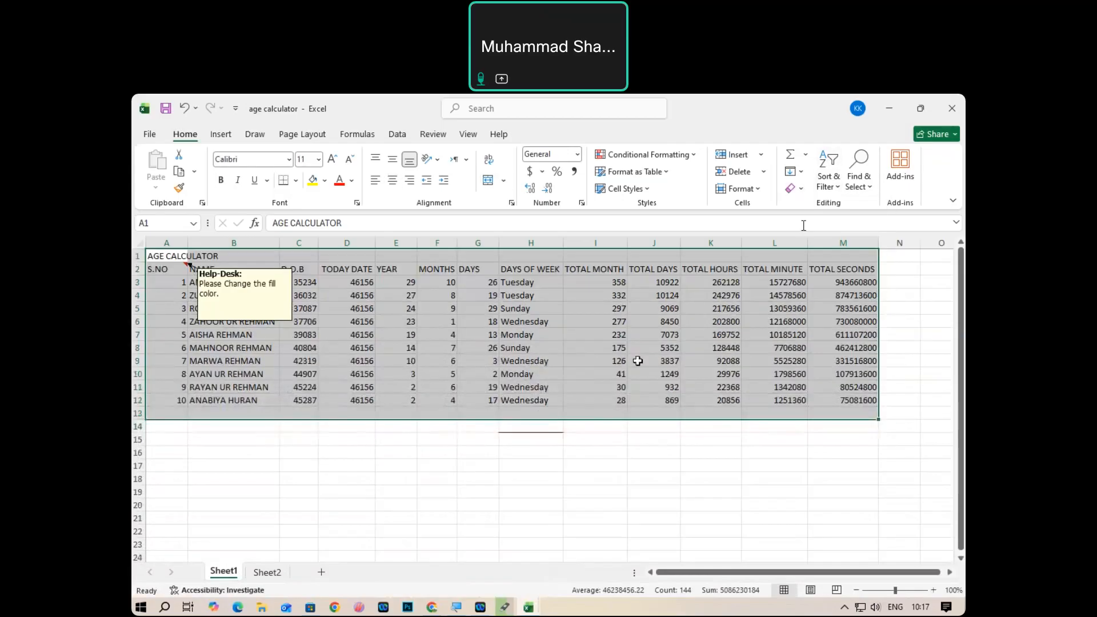
pyautogui.click(443, 400)
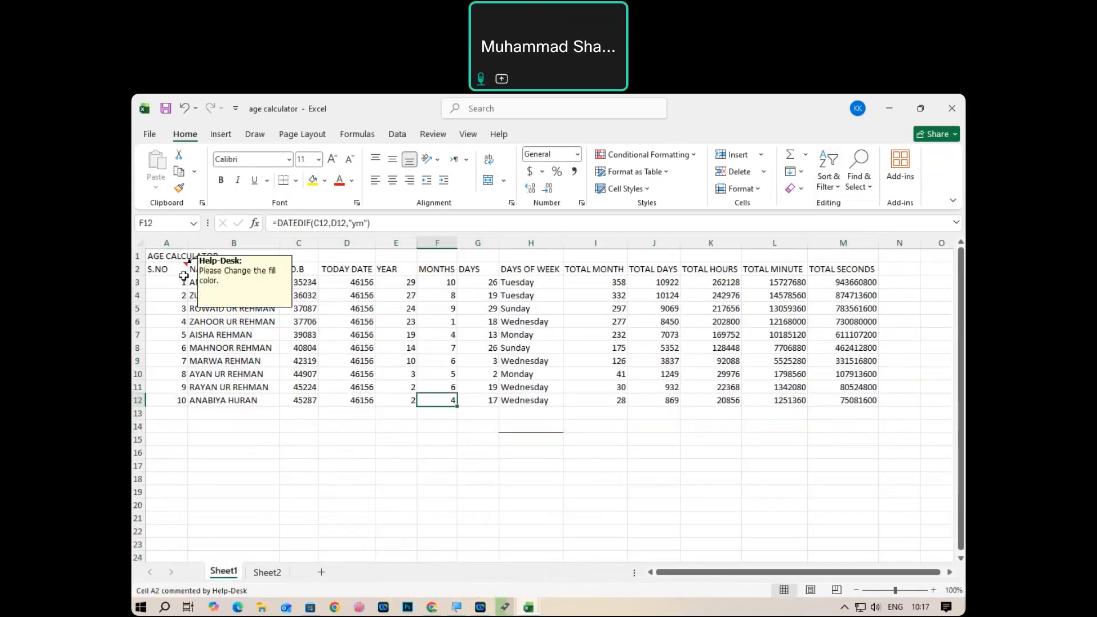
# Delete the comment attached to the S.NO header in cell A2.
pyautogui.click(432, 136)
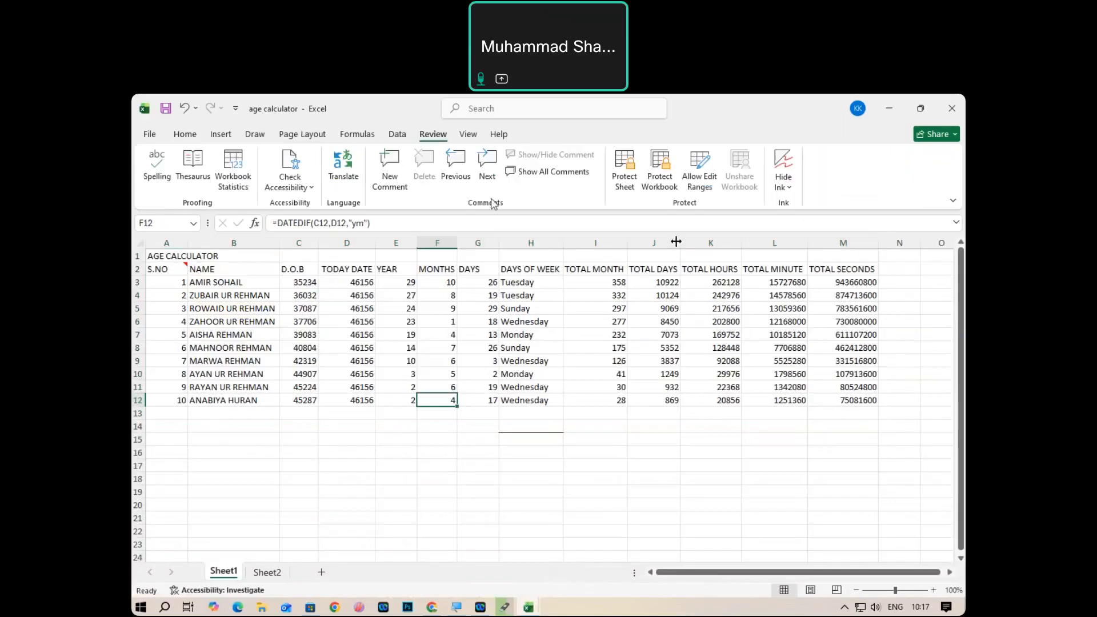
pyautogui.click(167, 270)
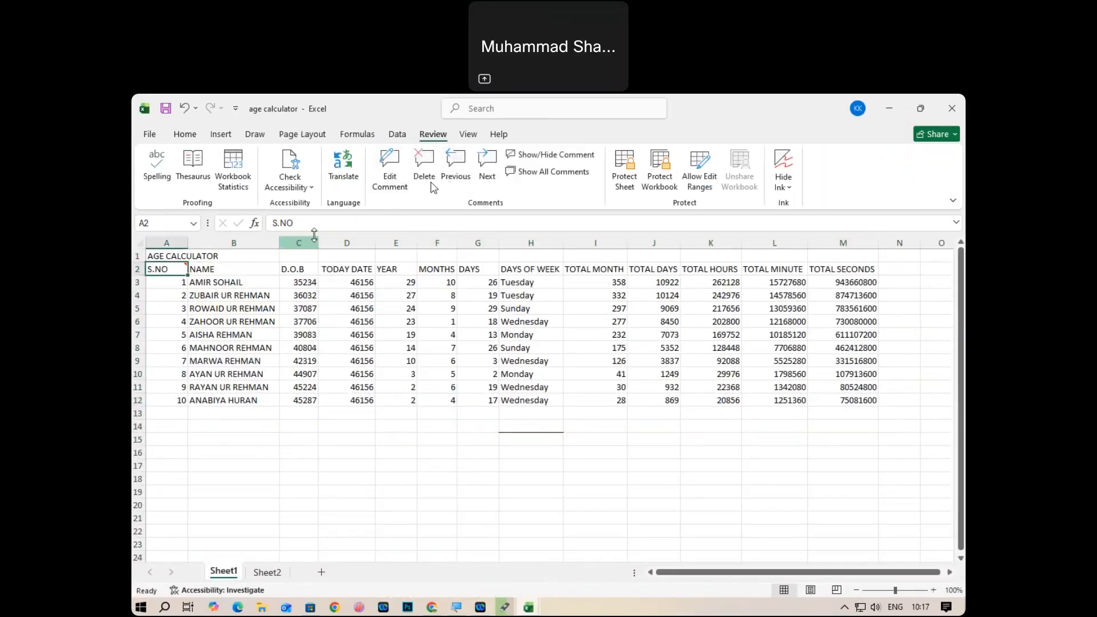
pyautogui.click(424, 163)
pyautogui.click(388, 412)
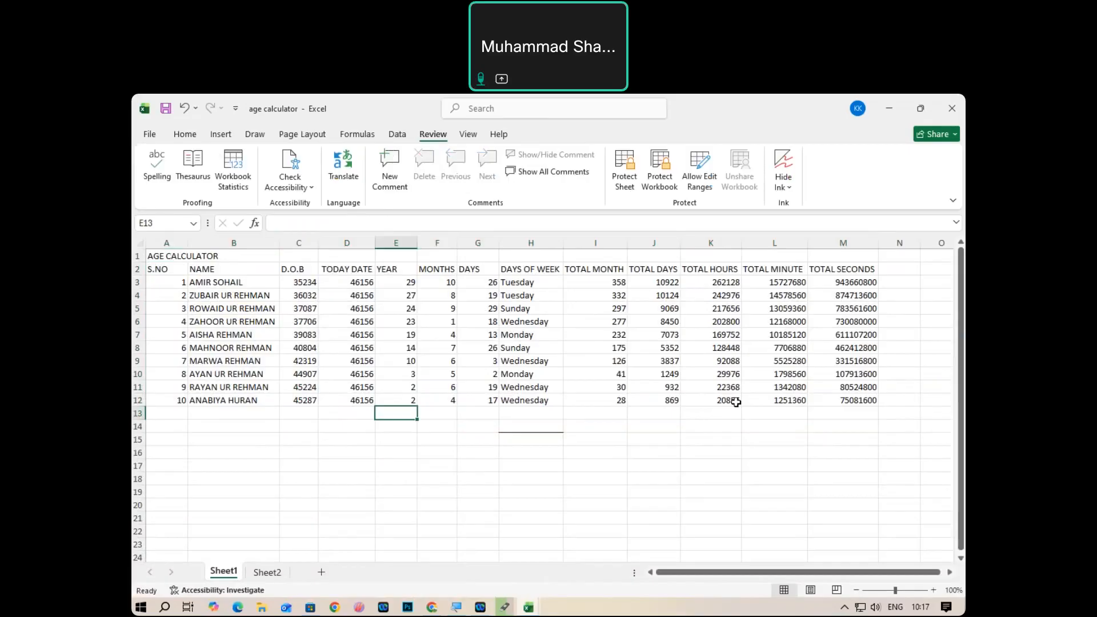
# Merge and center the AGE CALCULATOR title across A1:M1.
pyautogui.click(176, 256)
pyautogui.moveTo(177, 257); pyautogui.dragTo(874, 250)
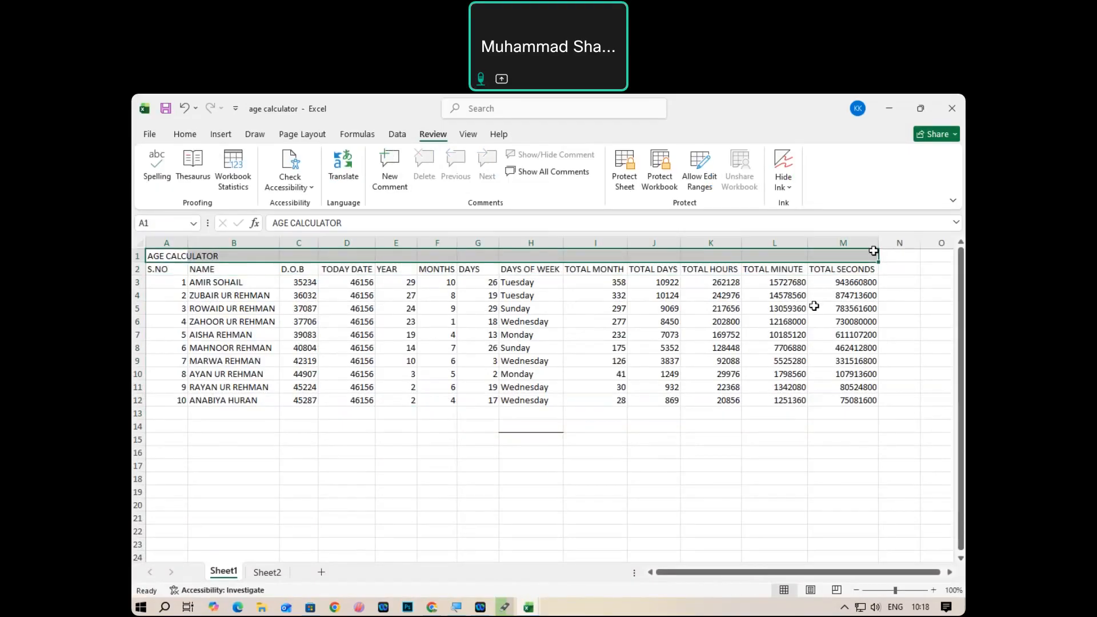
pyautogui.click(184, 135)
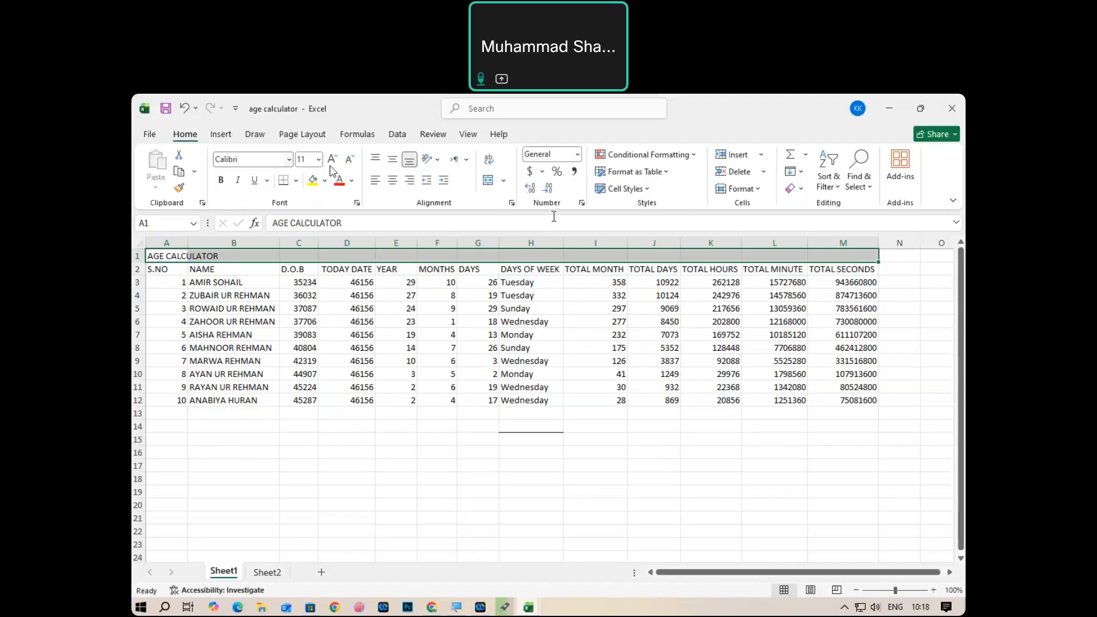
pyautogui.click(489, 180)
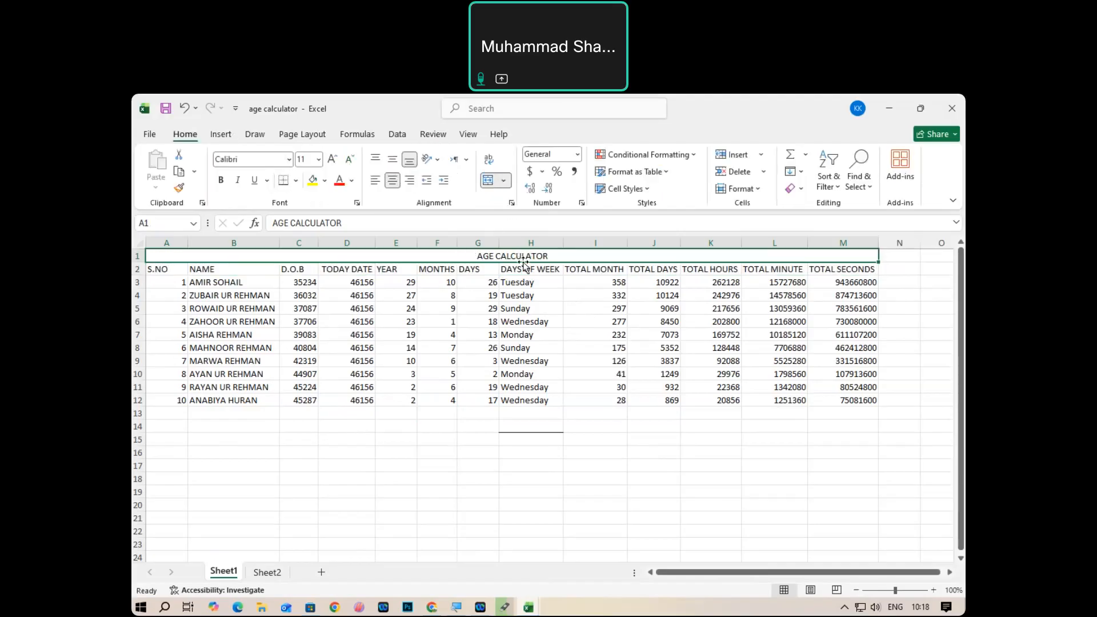
# Enlarge the AGE CALCULATOR title's font size to 36.
pyautogui.click(332, 159)
pyautogui.click(332, 159)
pyautogui.click(333, 160)
pyautogui.click(332, 160)
pyautogui.click(332, 159)
pyautogui.click(333, 159)
pyautogui.click(333, 159)
pyautogui.click(333, 160)
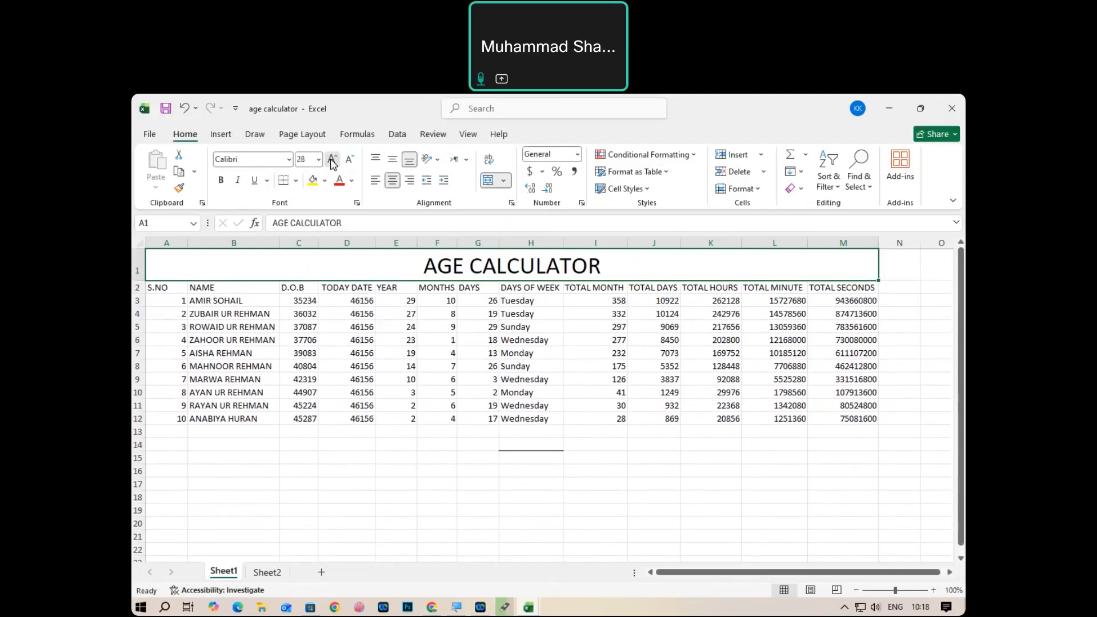
pyautogui.click(332, 160)
pyautogui.click(333, 160)
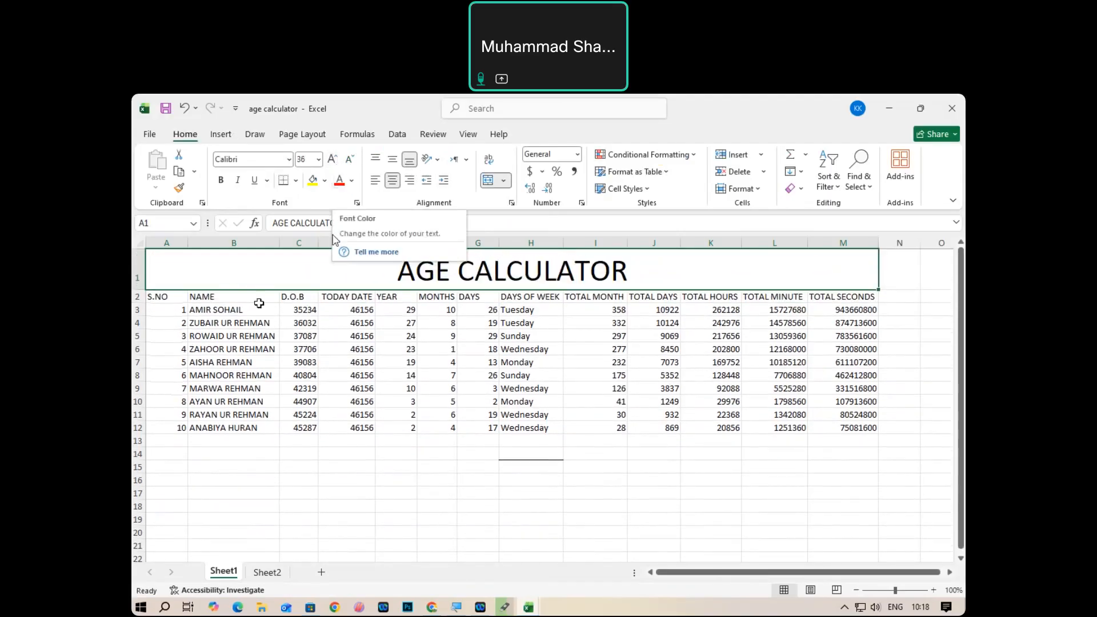
pyautogui.click(174, 297)
pyautogui.moveTo(245, 298); pyautogui.dragTo(825, 299)
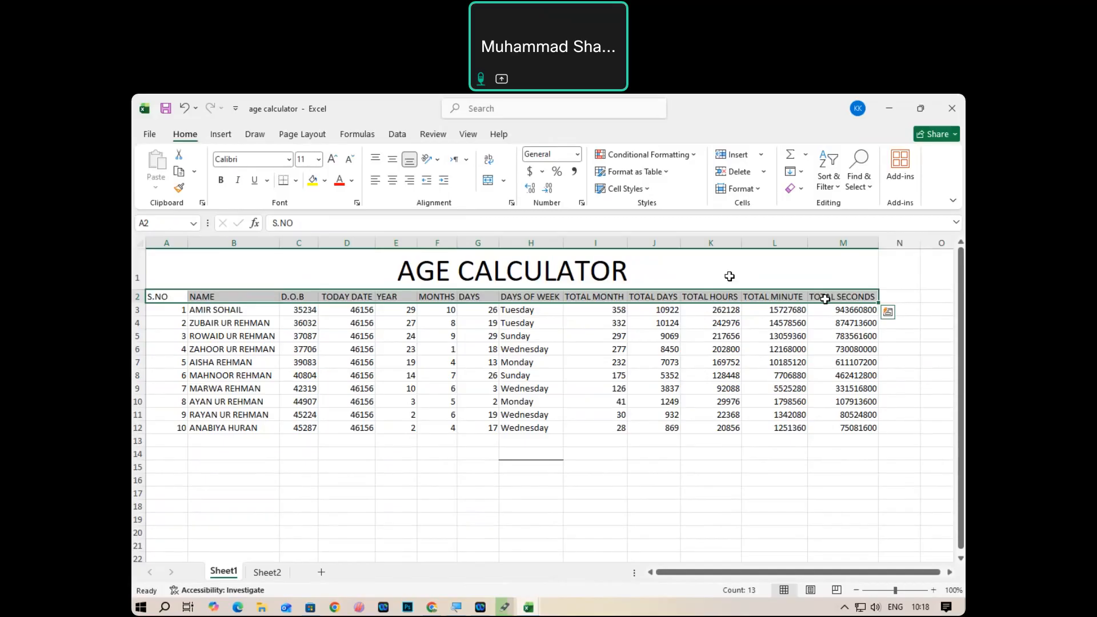
pyautogui.click(673, 159)
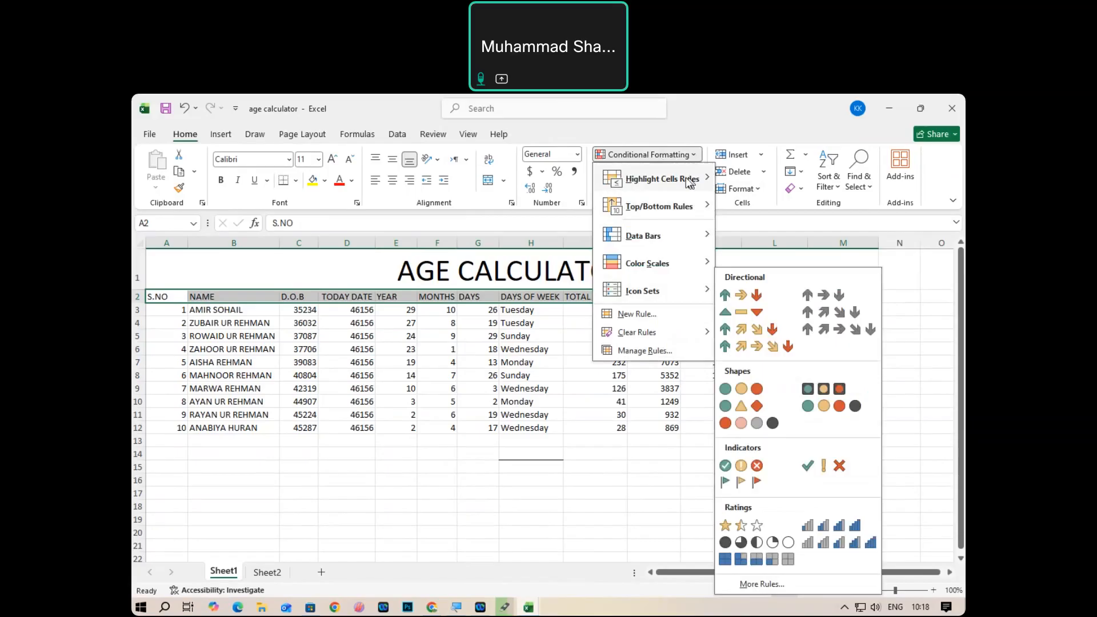
pyautogui.moveTo(688, 182)
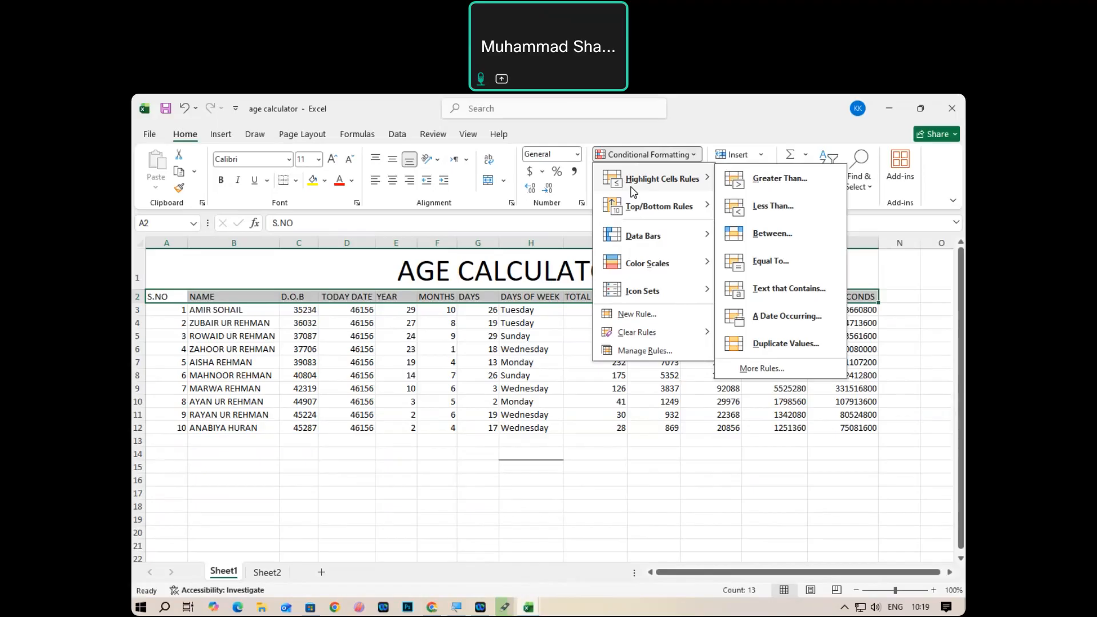
pyautogui.click(306, 361)
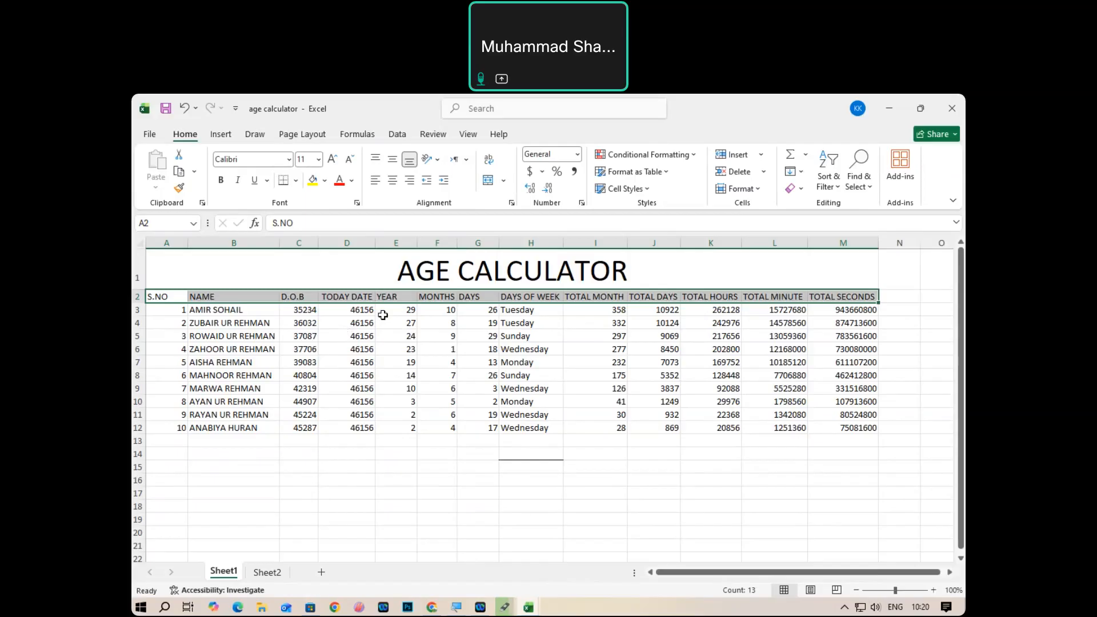
pyautogui.click(680, 156)
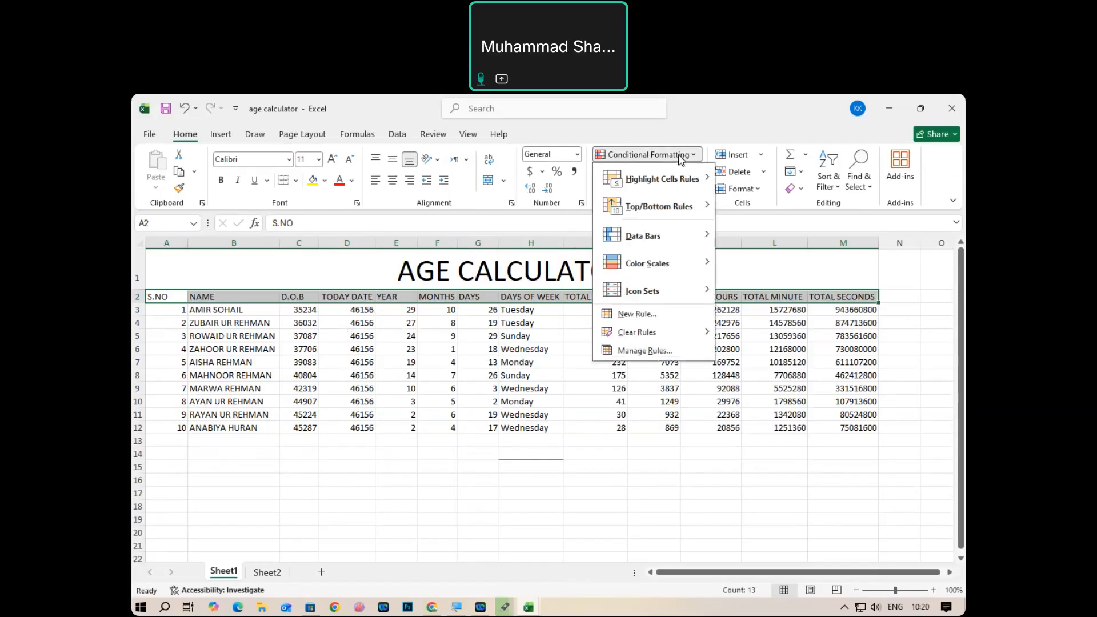
pyautogui.click(728, 112)
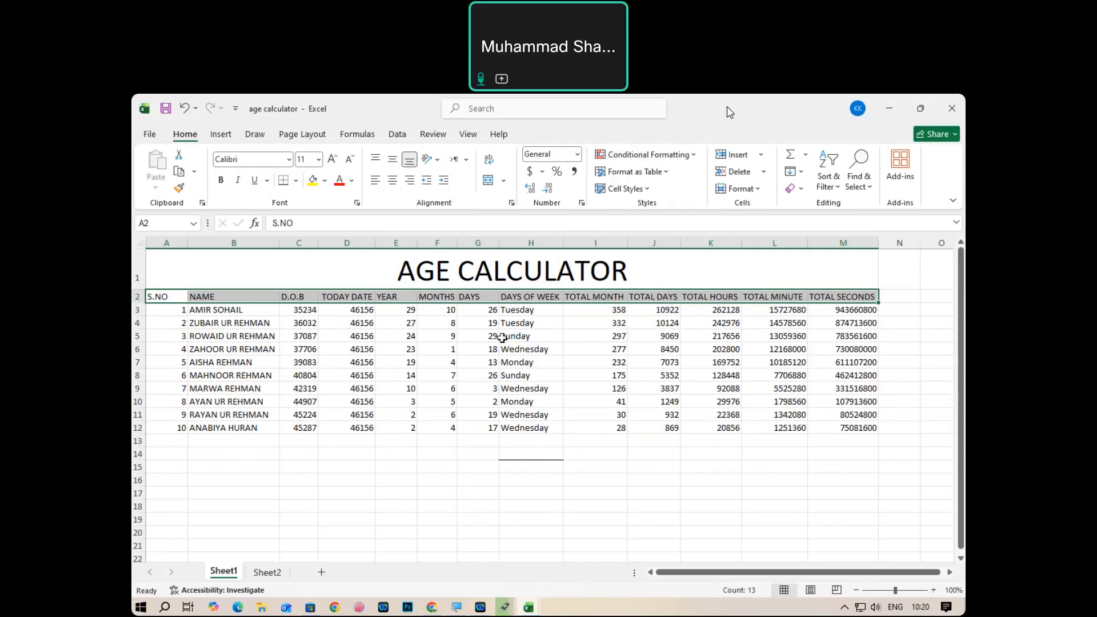
# Give the header row A2:M2 a blue fill and white font color.
pyautogui.moveTo(159, 297); pyautogui.dragTo(736, 299)
pyautogui.moveTo(807, 307); pyautogui.dragTo(846, 294)
pyautogui.click(324, 181)
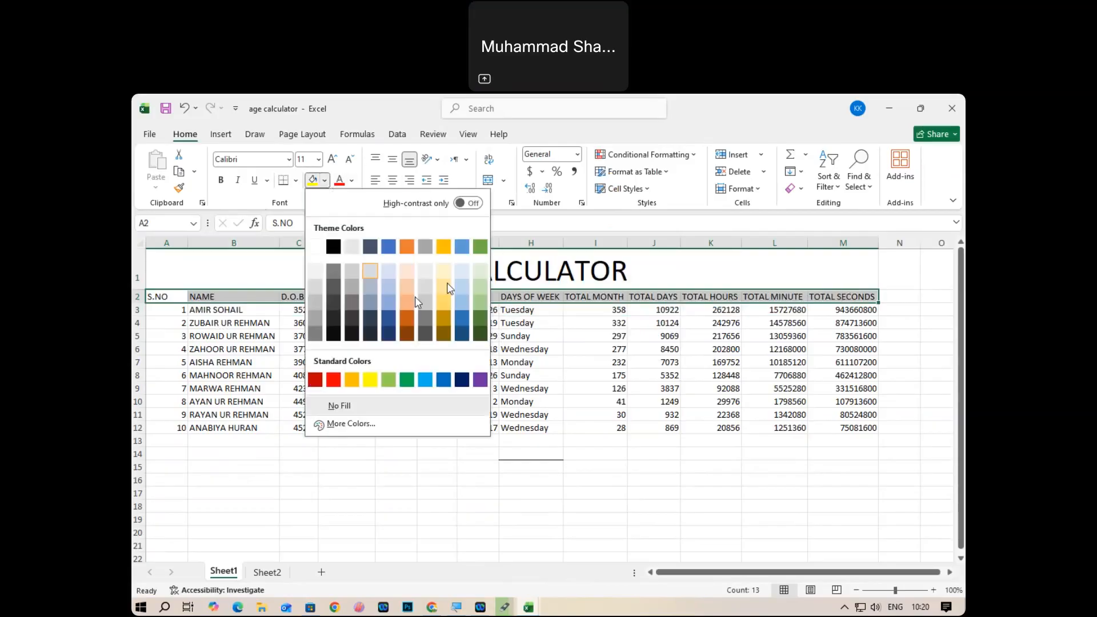
pyautogui.click(462, 246)
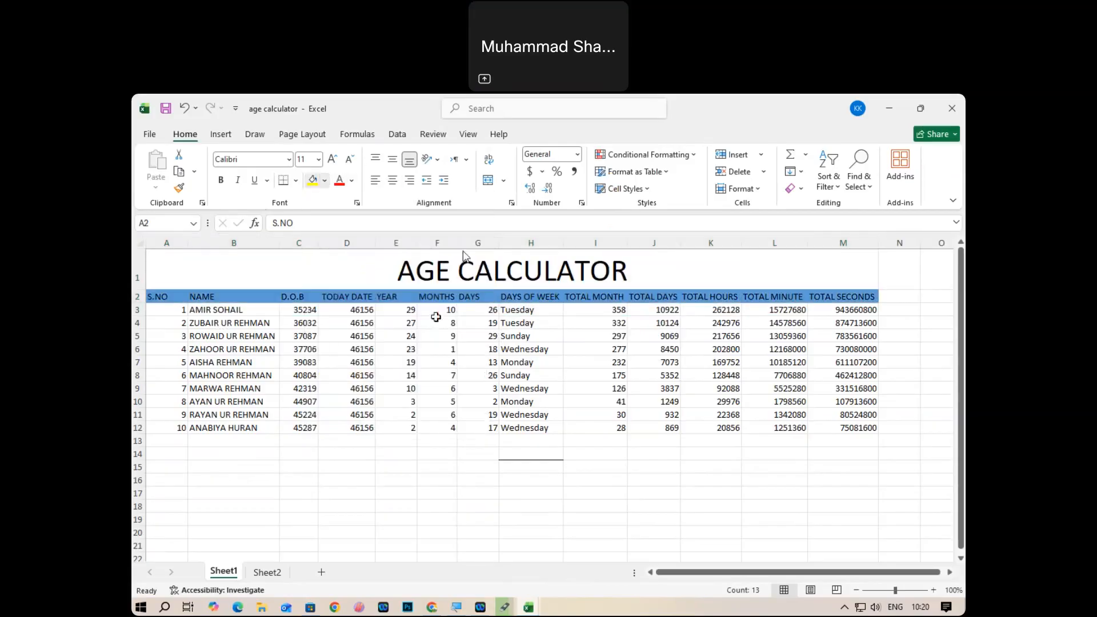
pyautogui.click(351, 180)
pyautogui.click(342, 267)
pyautogui.click(461, 440)
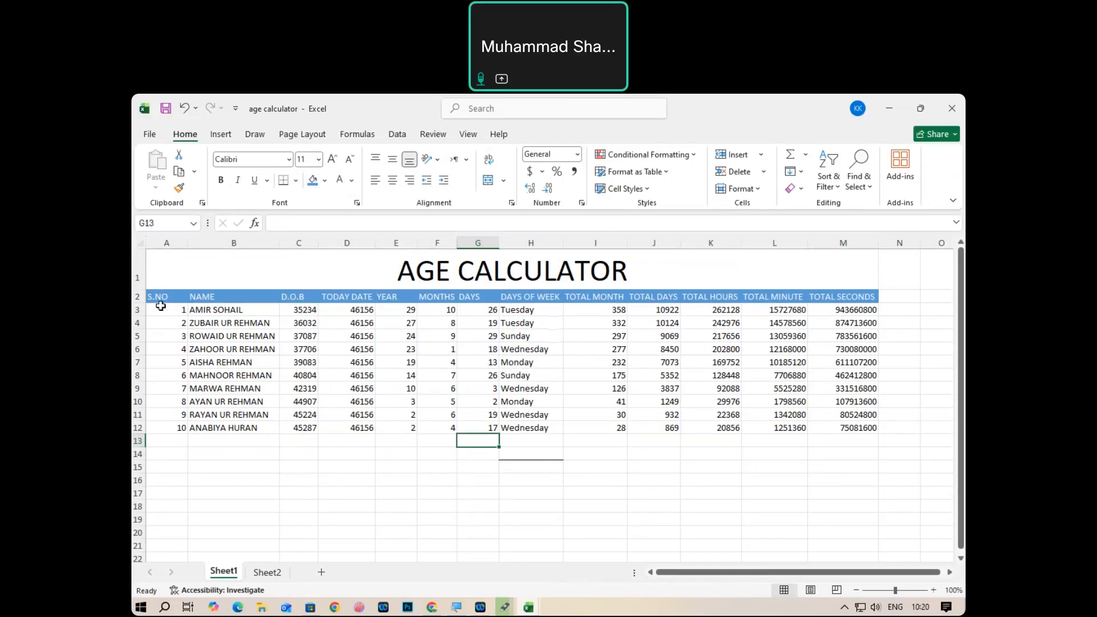
# Apply all borders to the whole table from the title to the last record, A1:M12.
pyautogui.moveTo(160, 304); pyautogui.dragTo(857, 426)
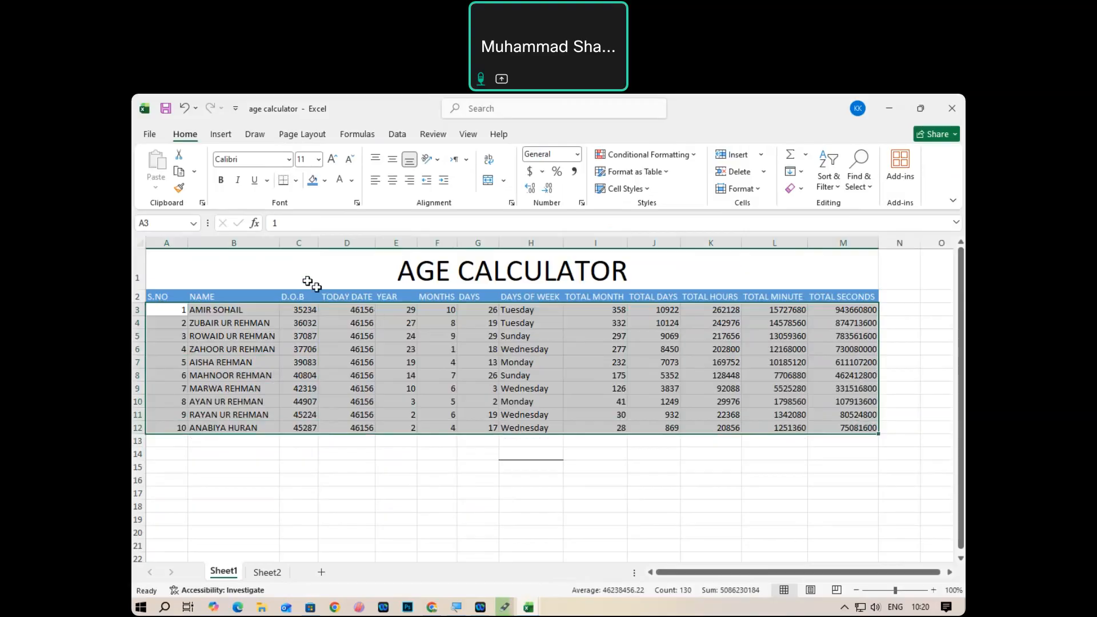
pyautogui.moveTo(308, 281); pyautogui.dragTo(405, 429)
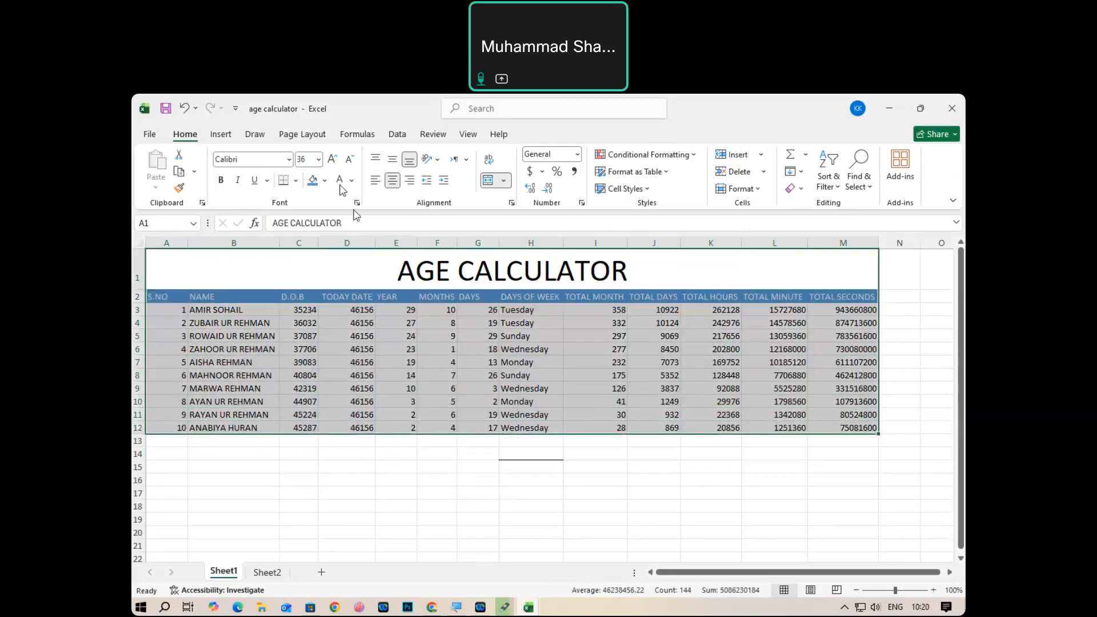
pyautogui.click(295, 180)
pyautogui.click(296, 303)
pyautogui.click(327, 336)
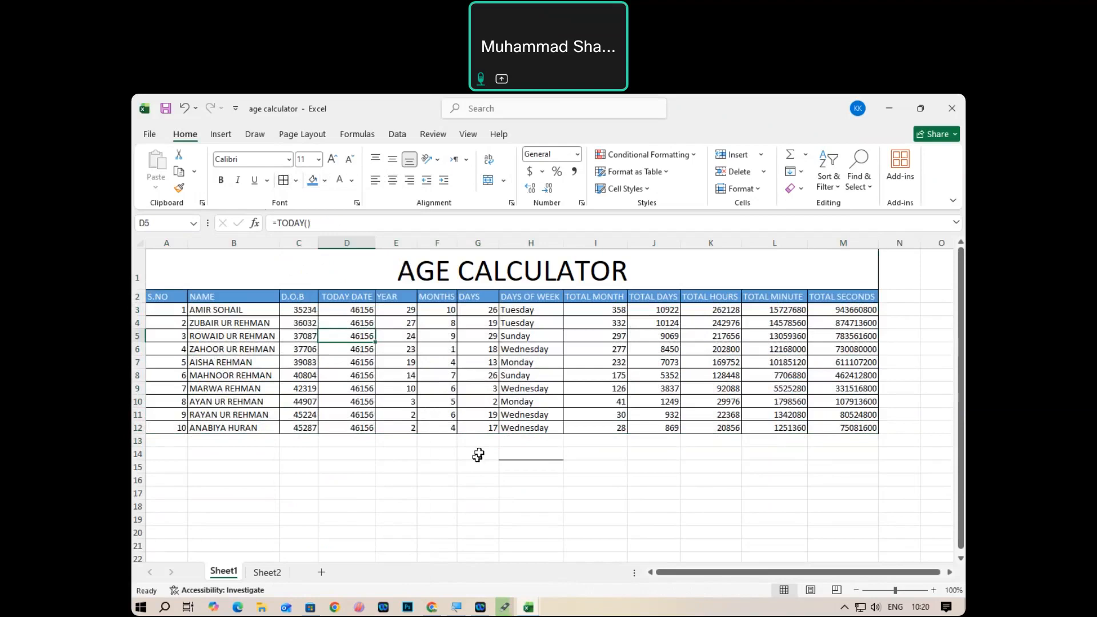
pyautogui.click(687, 159)
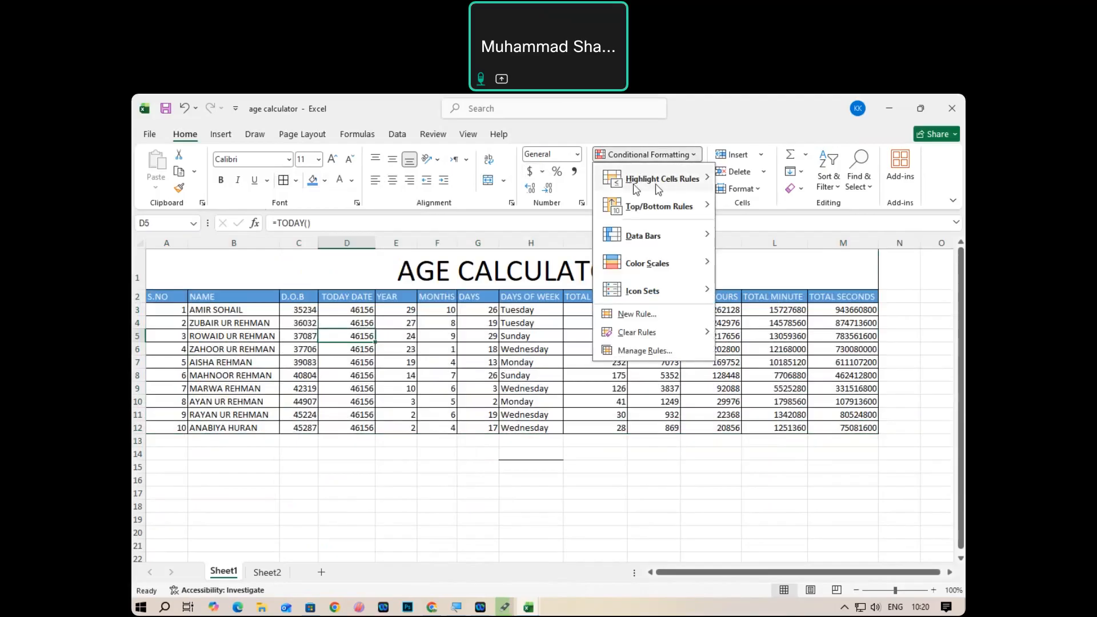
pyautogui.moveTo(665, 189)
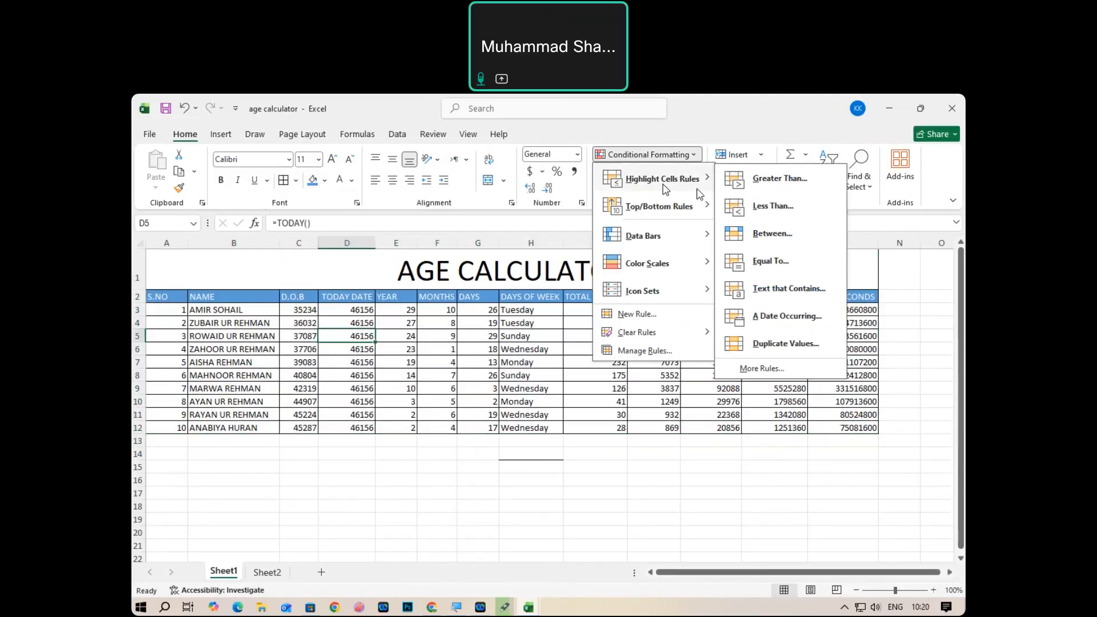
pyautogui.click(779, 189)
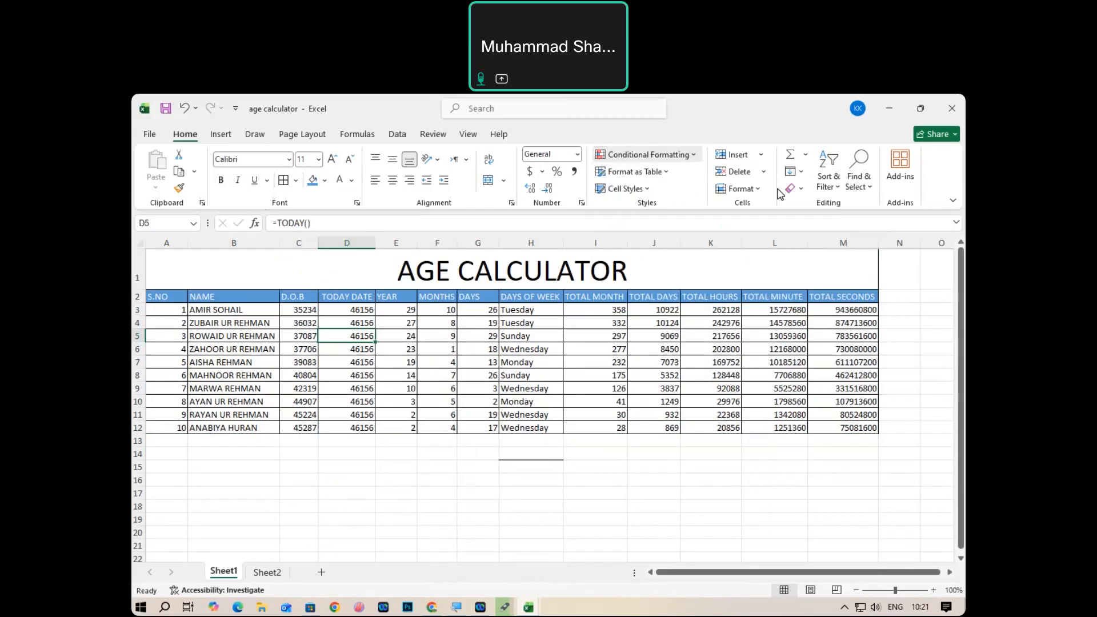
pyautogui.moveTo(588, 377); pyautogui.dragTo(517, 189)
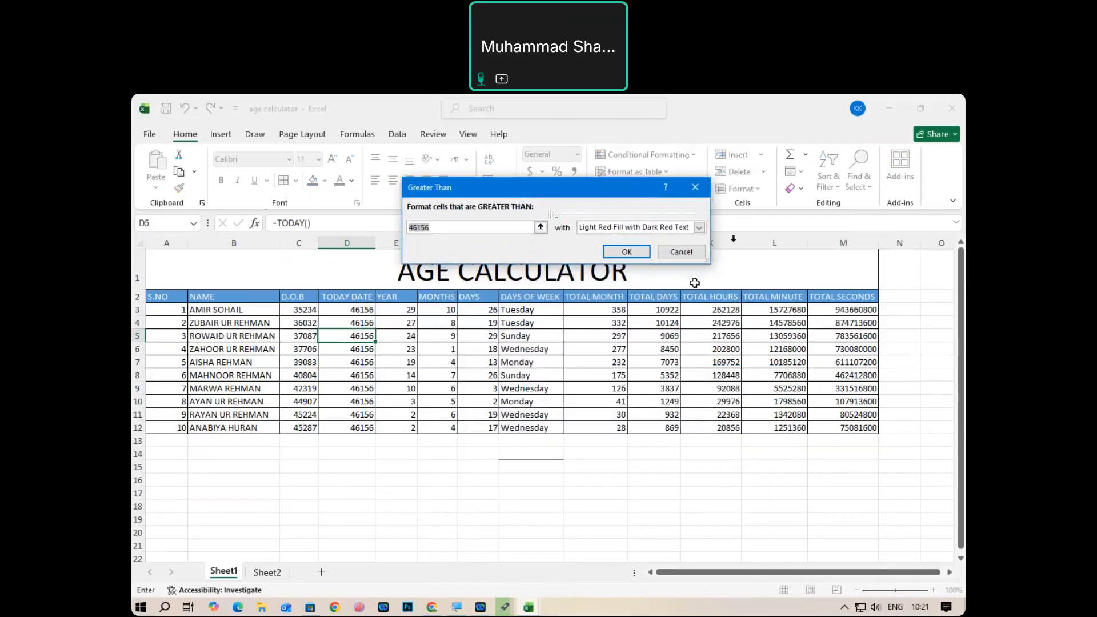
pyautogui.click(681, 251)
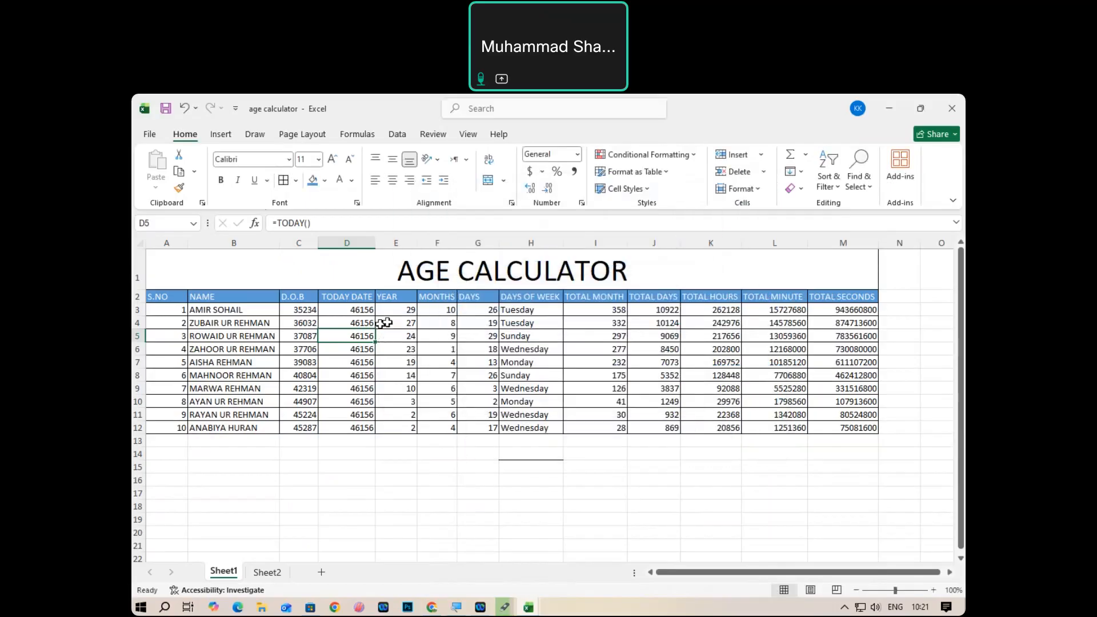
# Highlight the YEAR values in E3:E12 that are greater than 20 with Green Fill with Dark Green Text.
pyautogui.moveTo(404, 311); pyautogui.dragTo(402, 423)
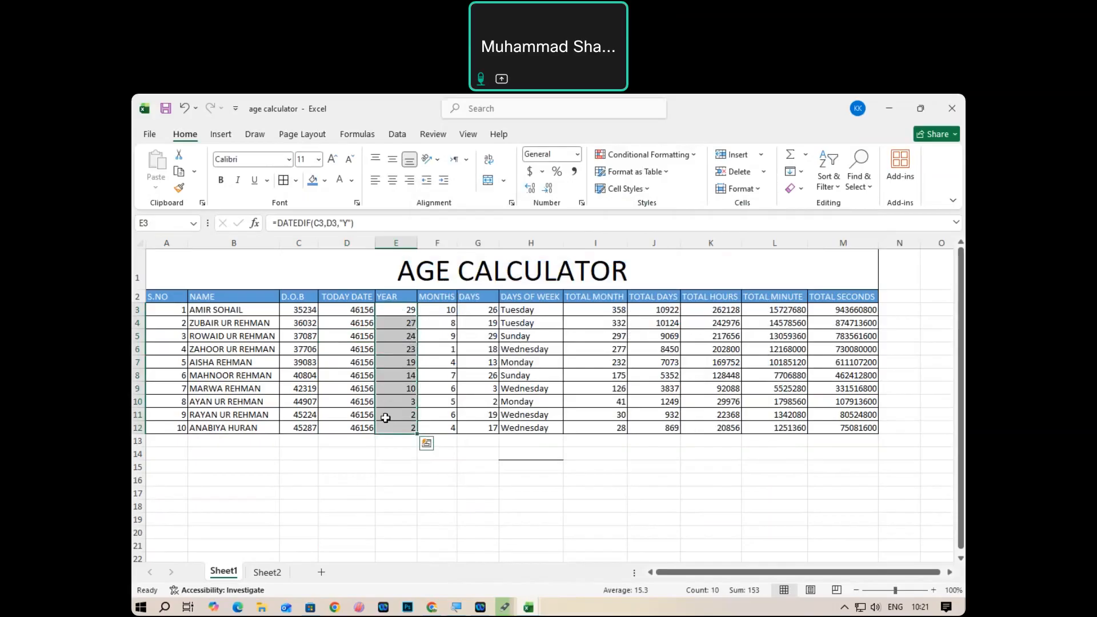
pyautogui.click(680, 157)
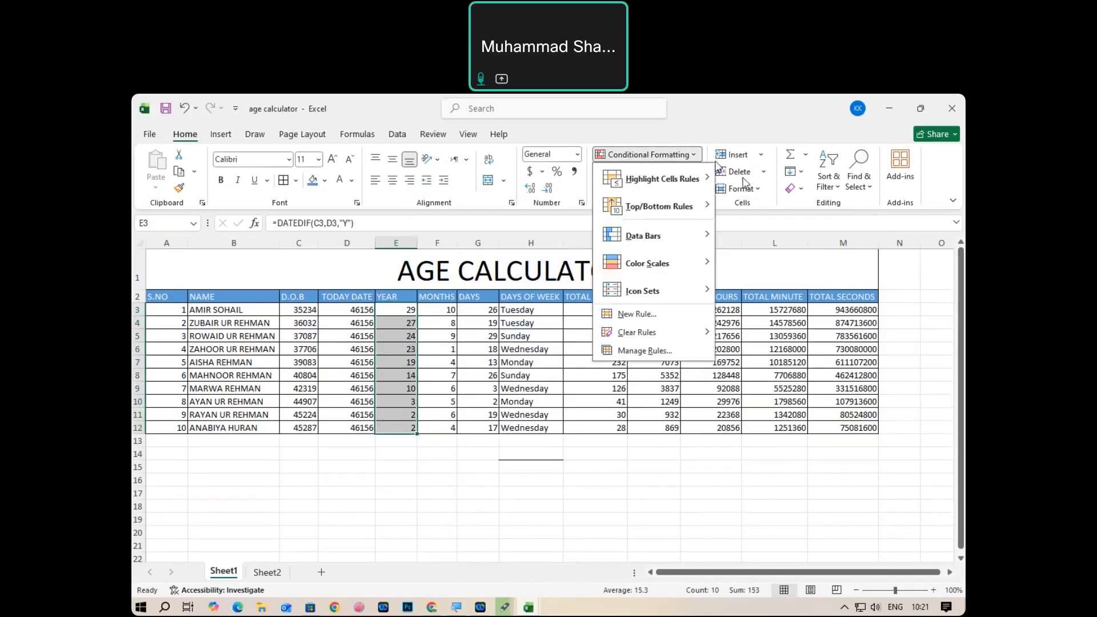
pyautogui.moveTo(703, 182)
pyautogui.click(746, 178)
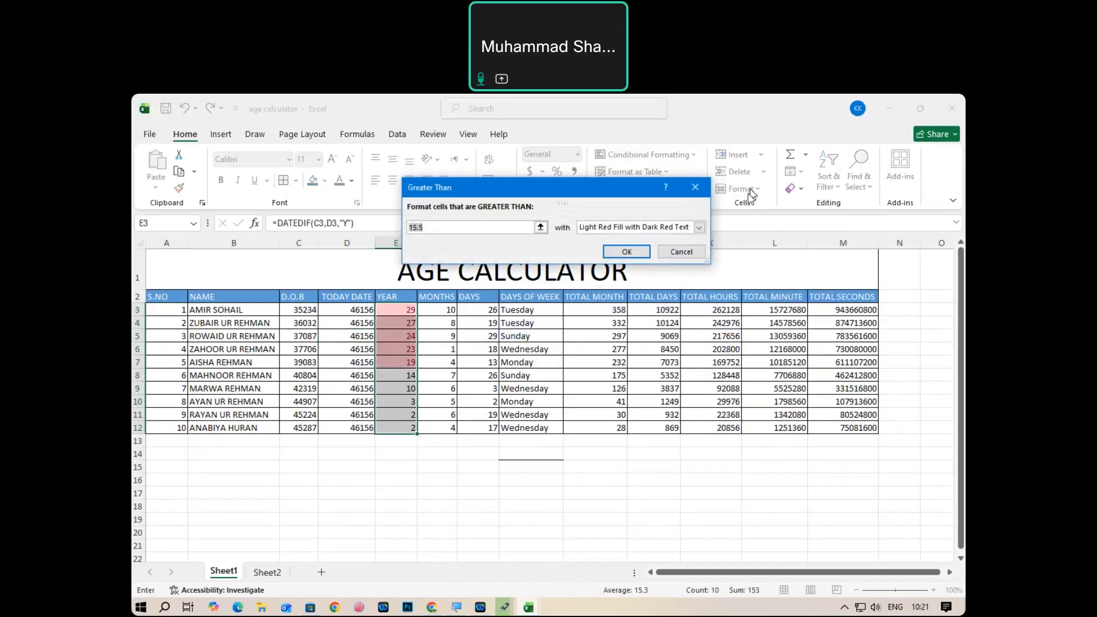
pyautogui.click(428, 228)
pyautogui.press('BackSpace')
pyautogui.press('BackSpace')
pyautogui.press('BackSpace')
pyautogui.press('BackSpace')
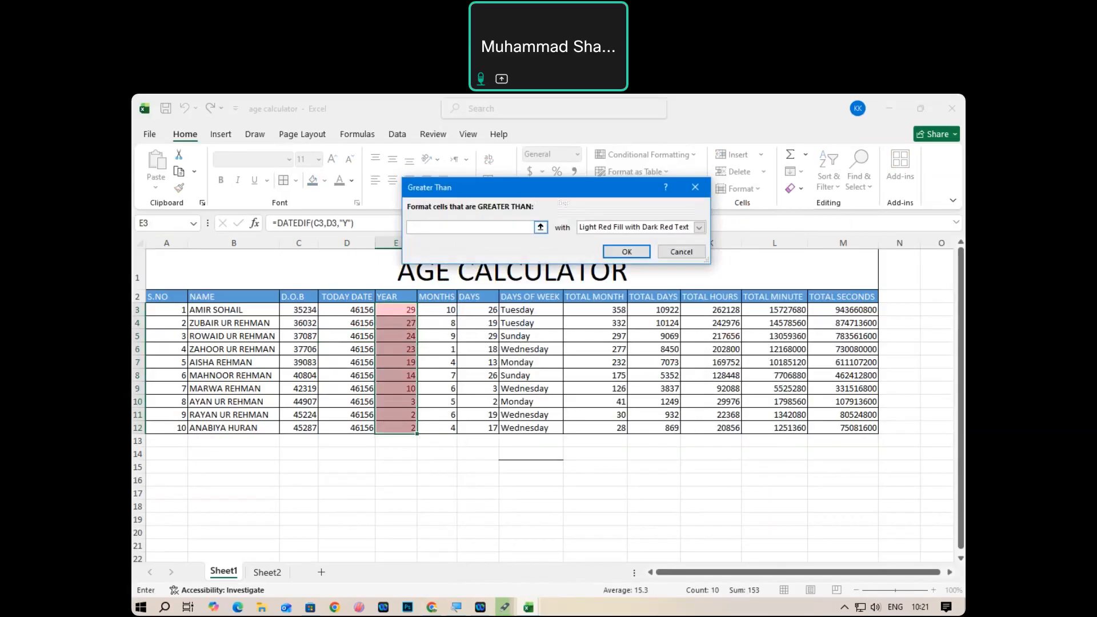
pyautogui.write('20')
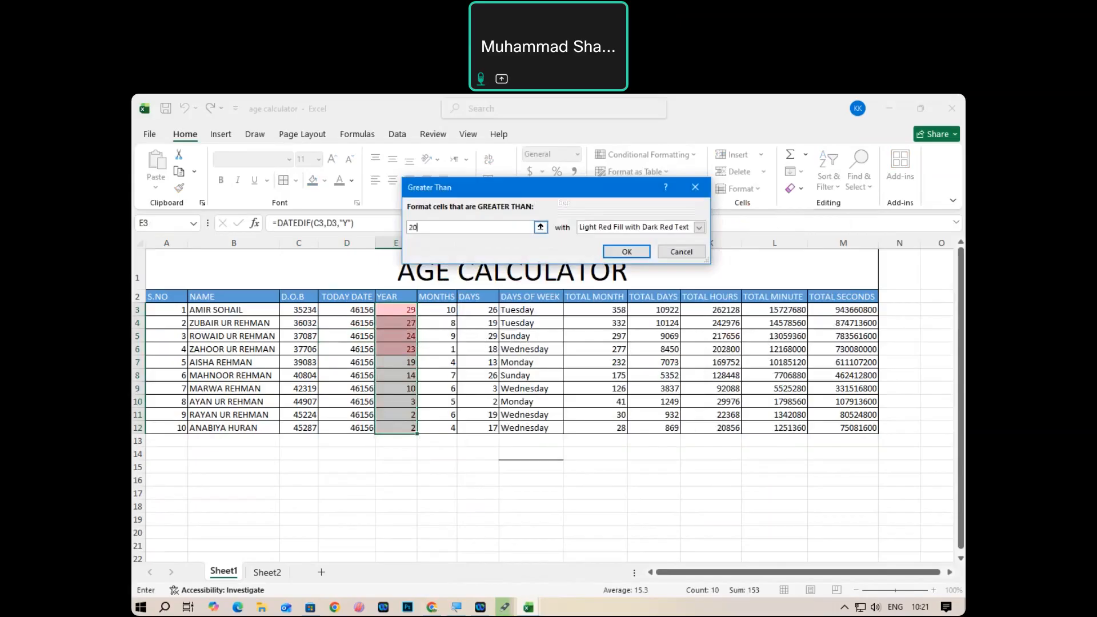
pyautogui.click(699, 228)
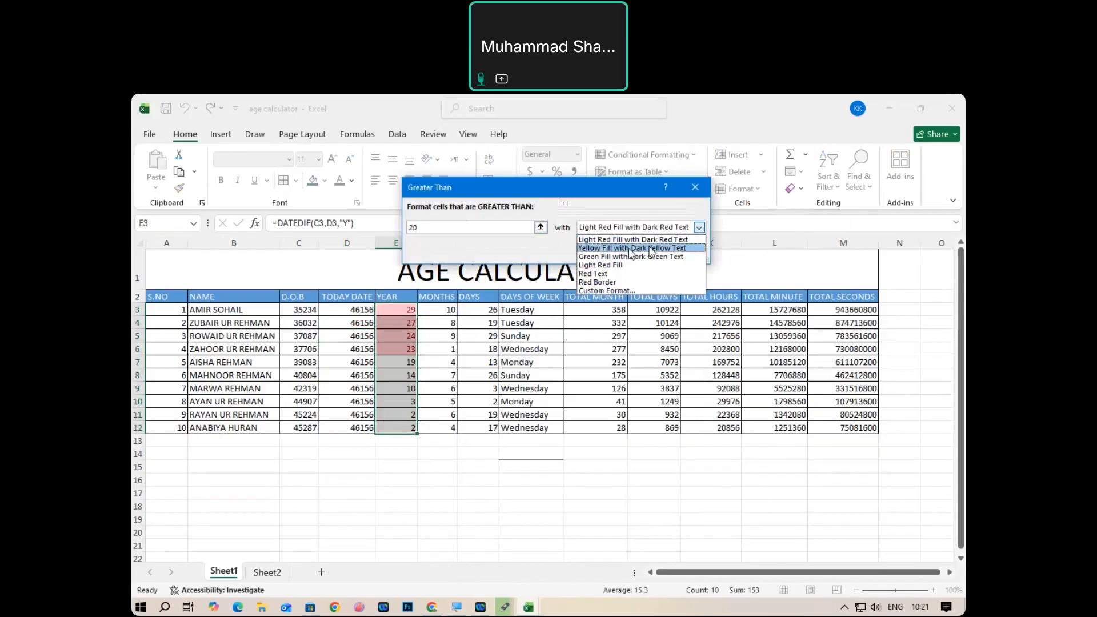
pyautogui.click(611, 257)
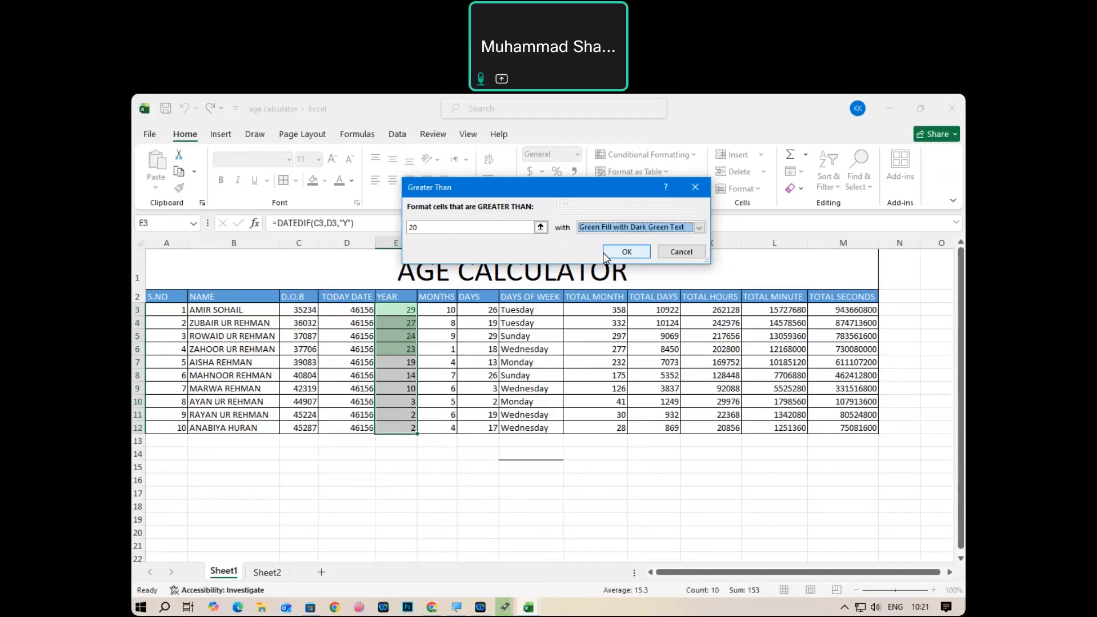
pyautogui.click(623, 251)
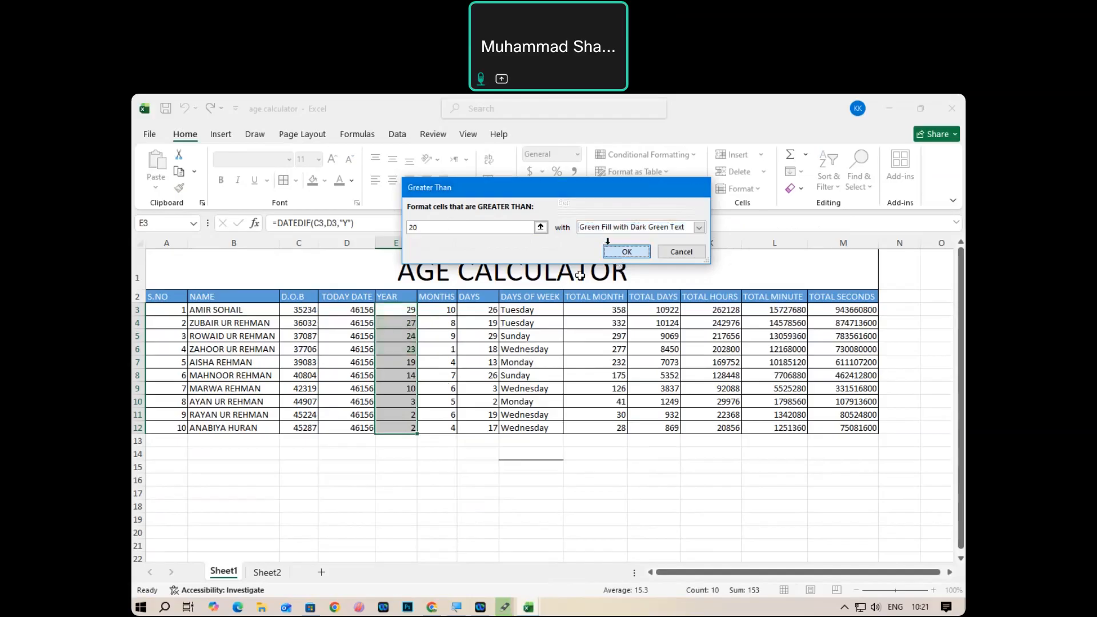
pyautogui.click(447, 388)
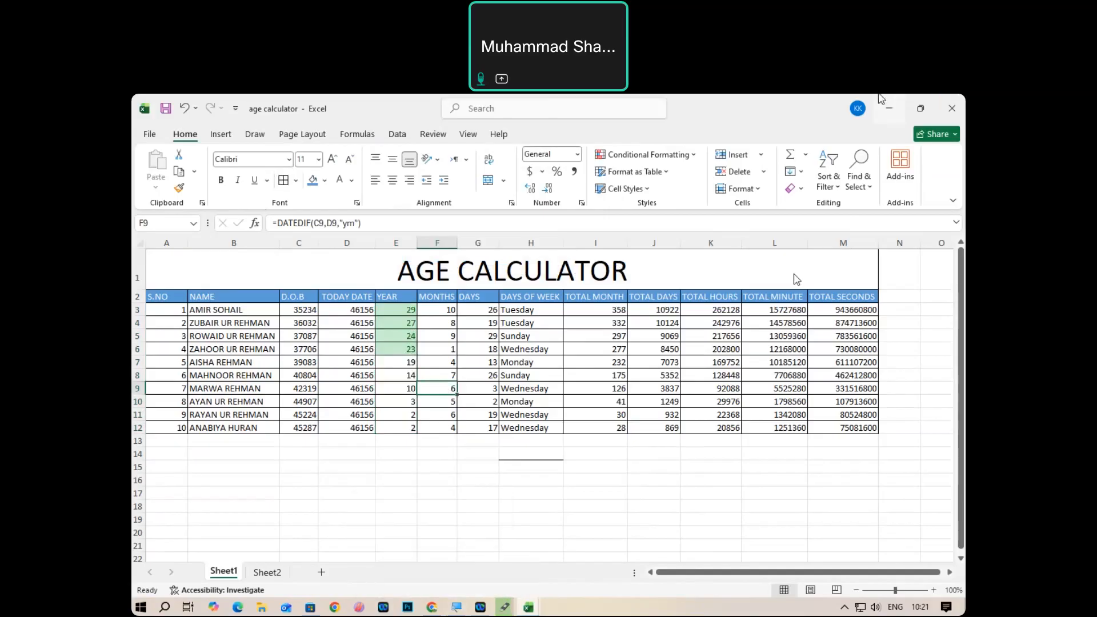
# Switch to the FILTERS workbook and review its sales table down to the last record, then return to the first rows.
pyautogui.click(888, 102)
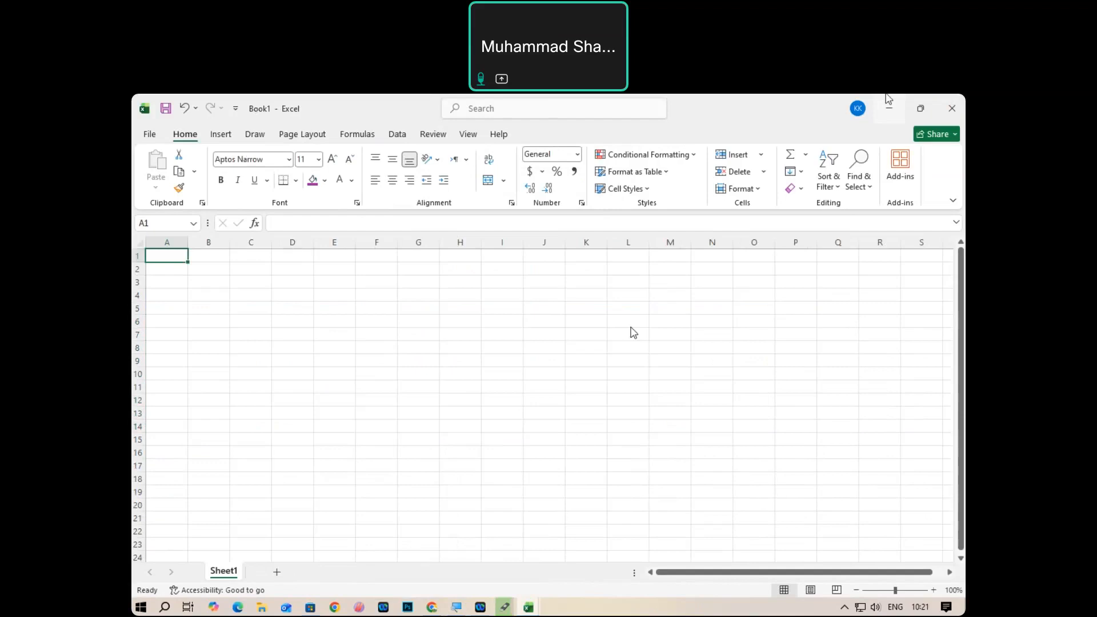
pyautogui.click(888, 104)
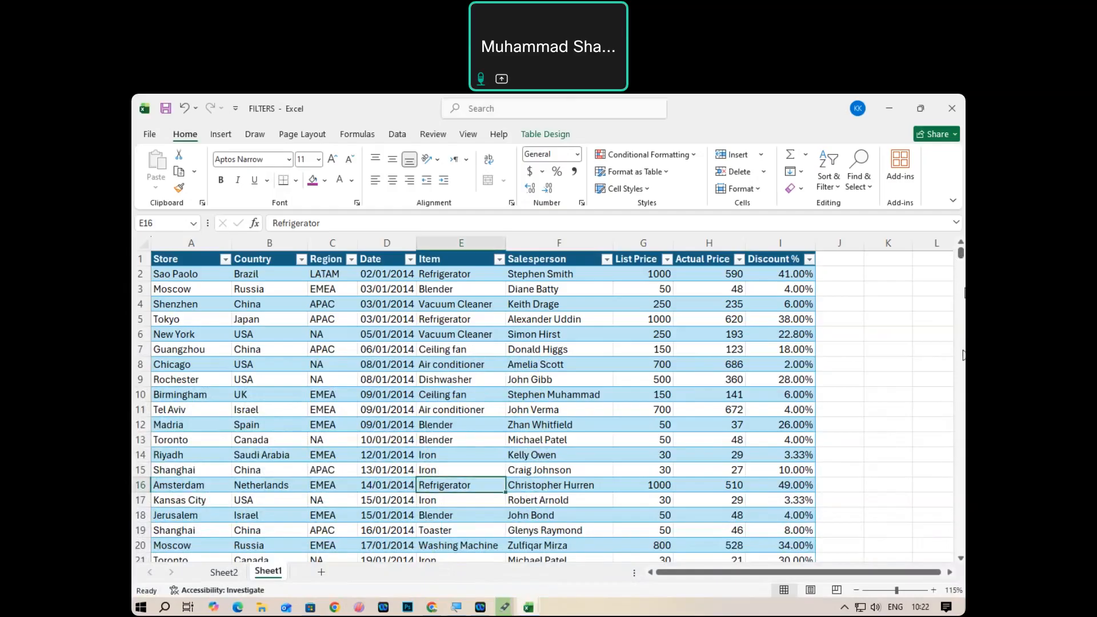
pyautogui.moveTo(964, 257); pyautogui.dragTo(964, 551)
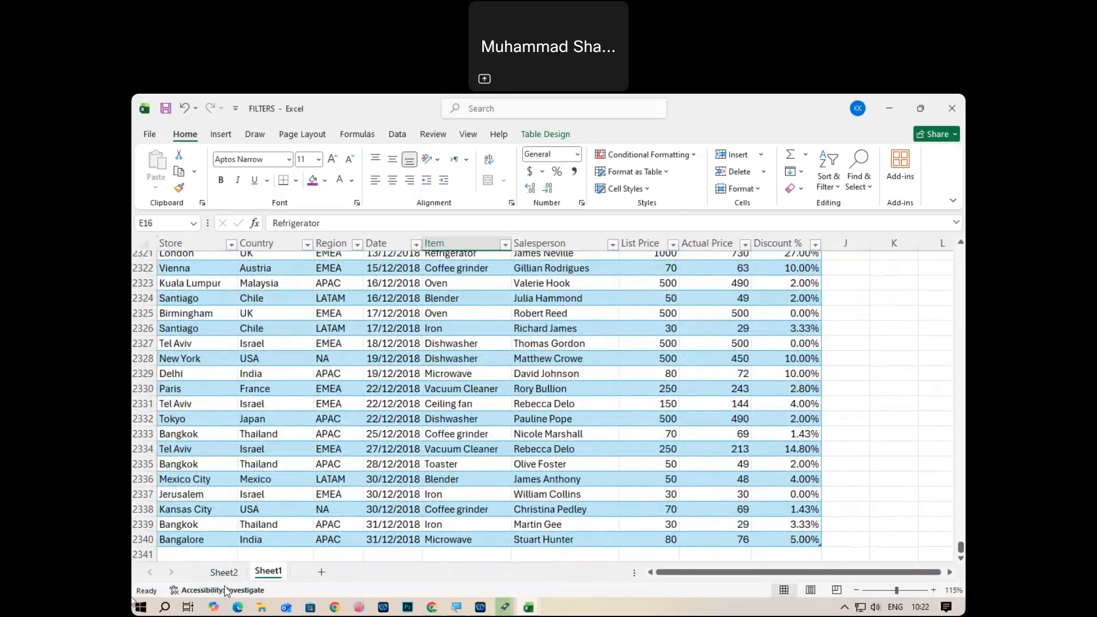
pyautogui.click(134, 539)
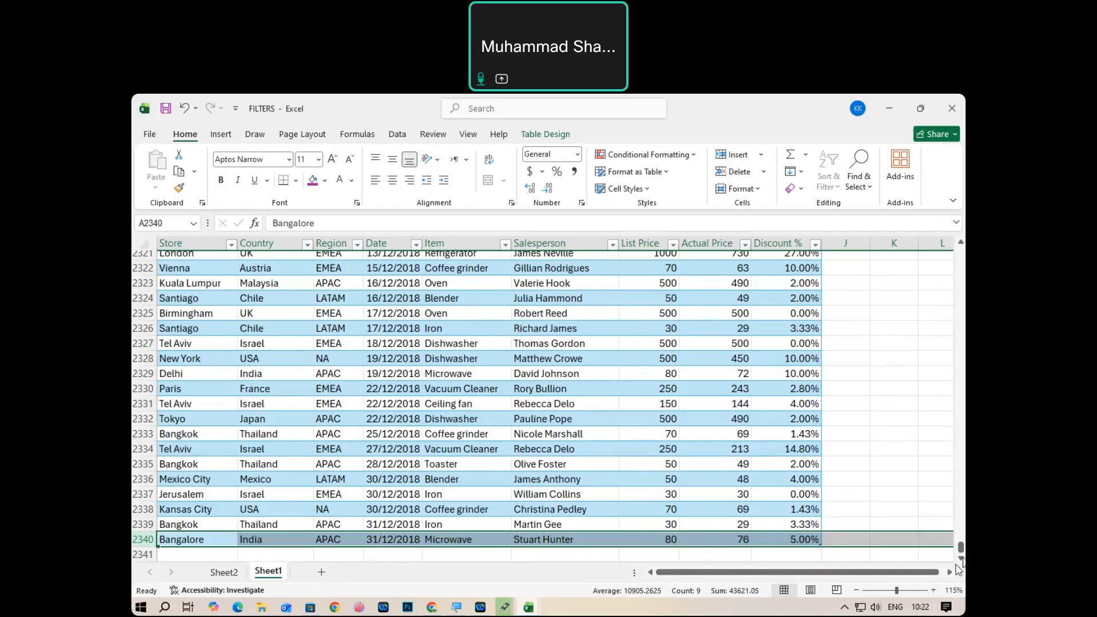
pyautogui.moveTo(961, 547); pyautogui.dragTo(961, 252)
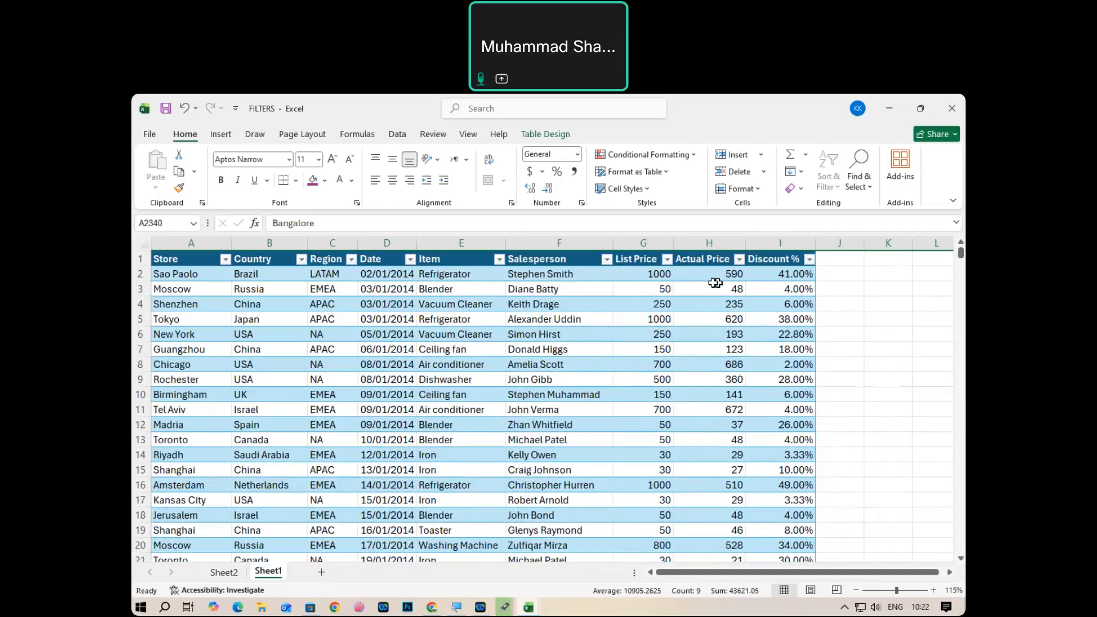
# Highlight values greater than 500 in the List Price column with Green Fill with Dark Green Text.
pyautogui.click(626, 276)
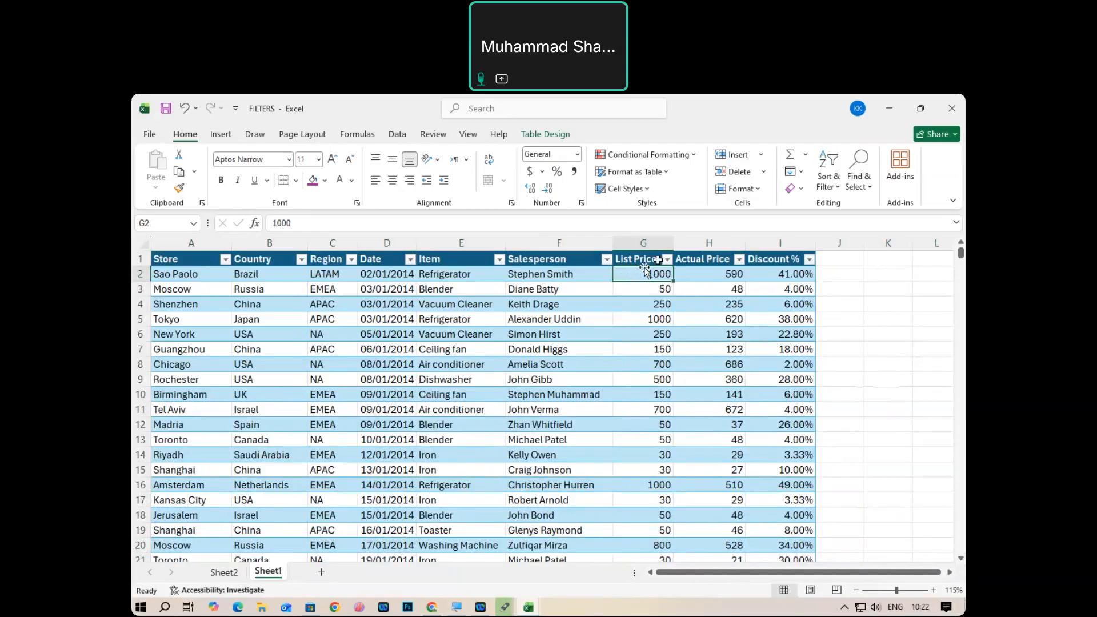
pyautogui.click(659, 236)
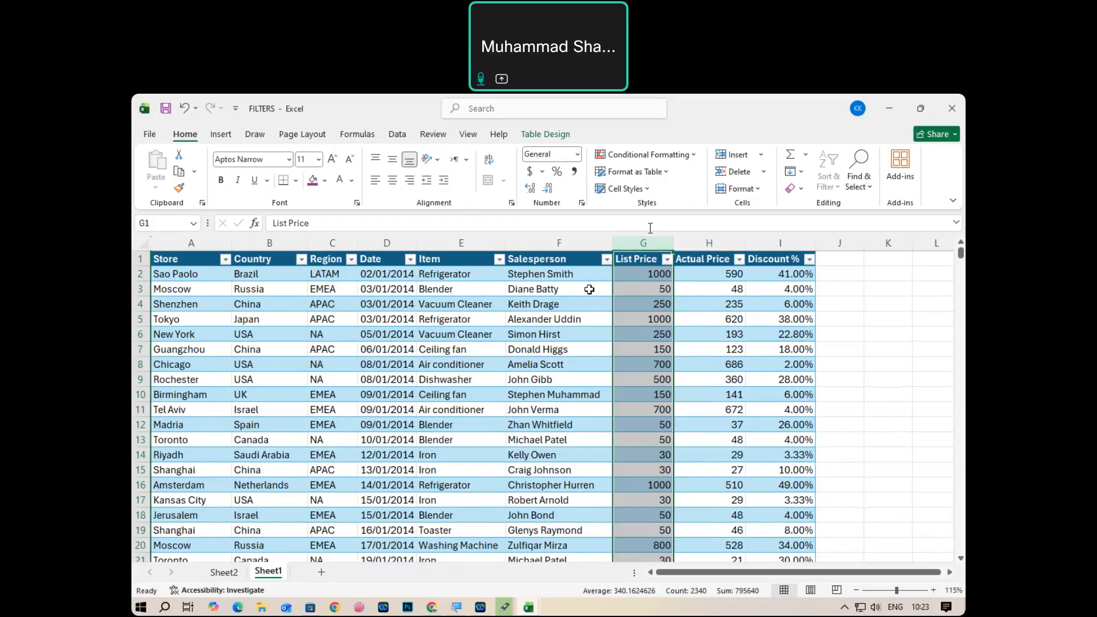
pyautogui.click(690, 155)
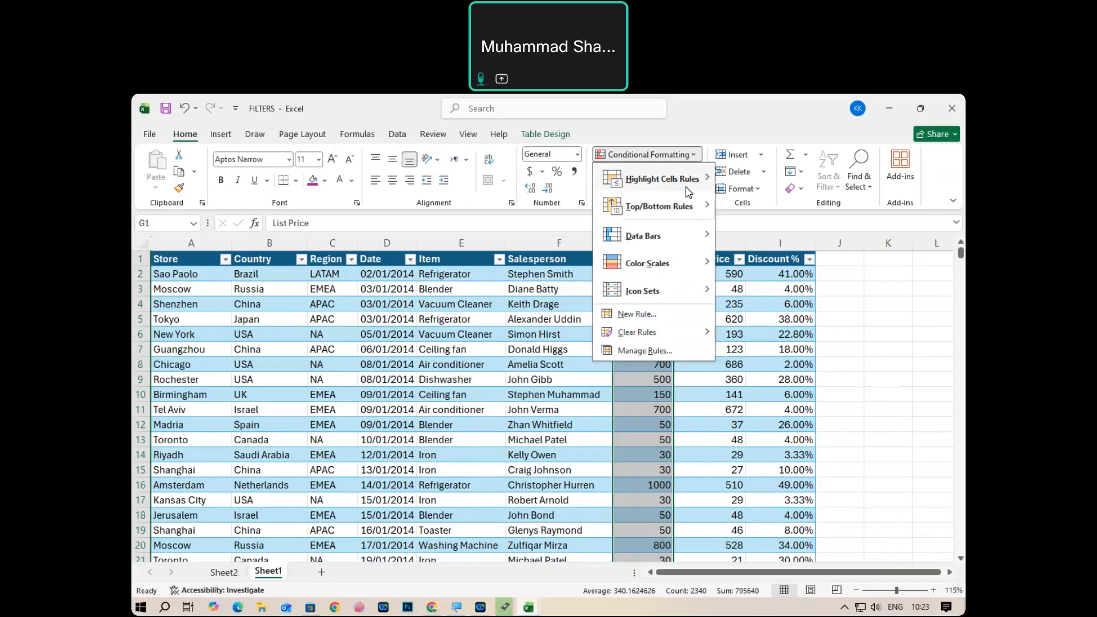
pyautogui.moveTo(686, 179)
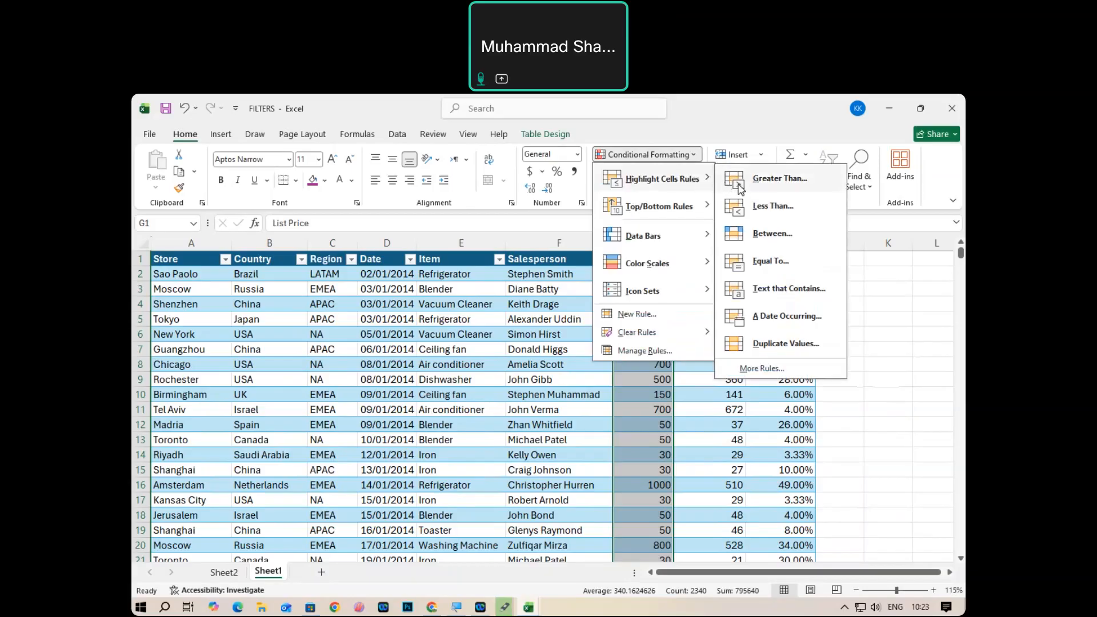
pyautogui.click(740, 183)
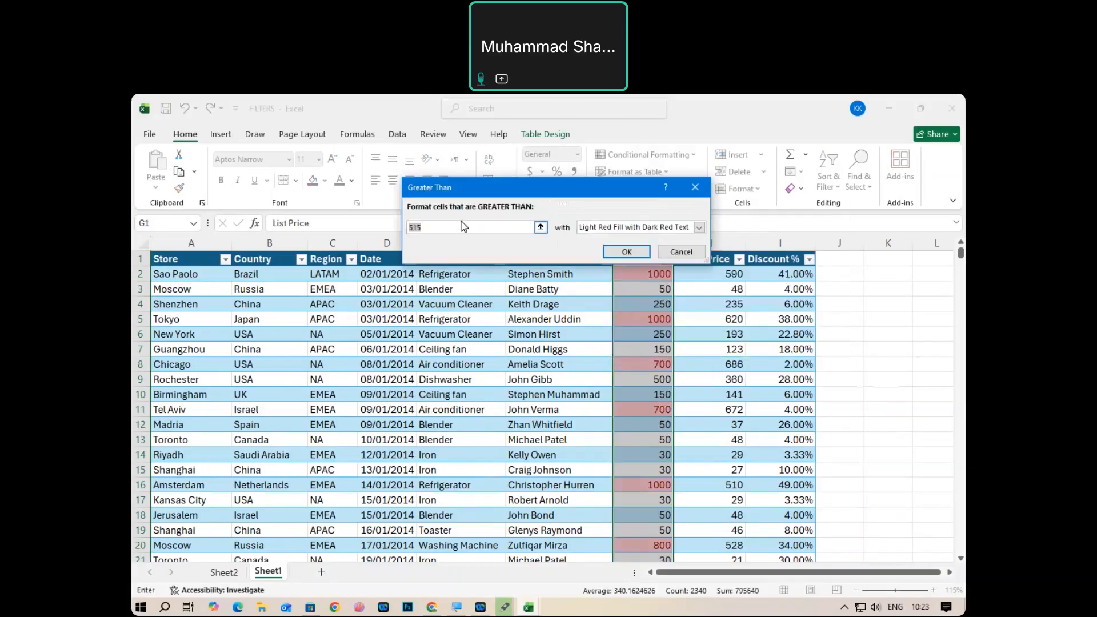
pyautogui.press('BackSpace')
pyautogui.write('500')
pyautogui.click(700, 228)
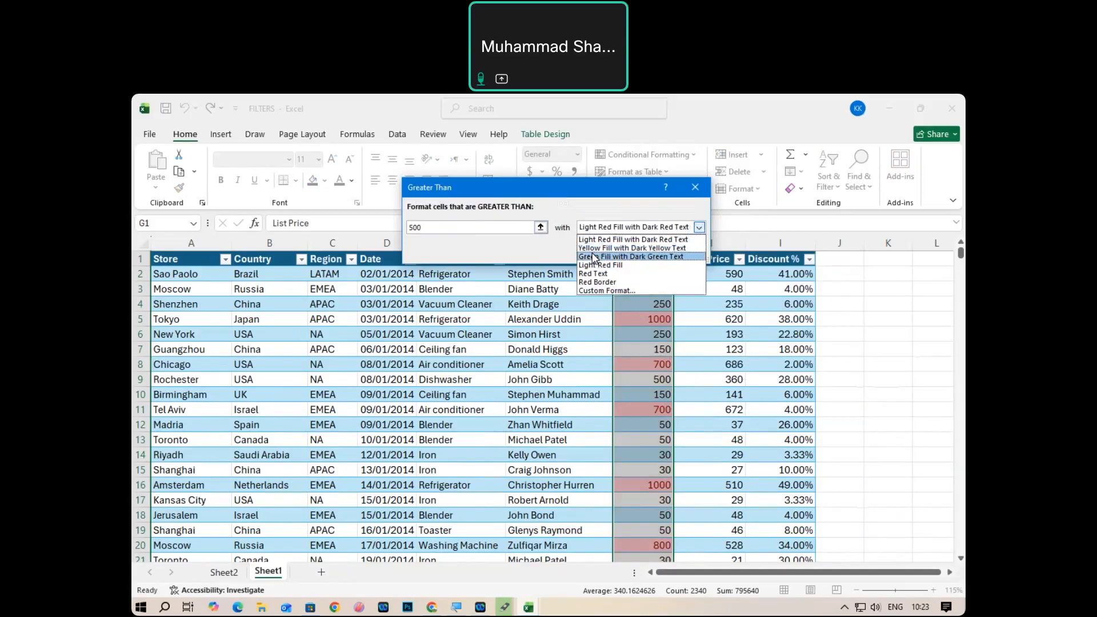
pyautogui.click(592, 254)
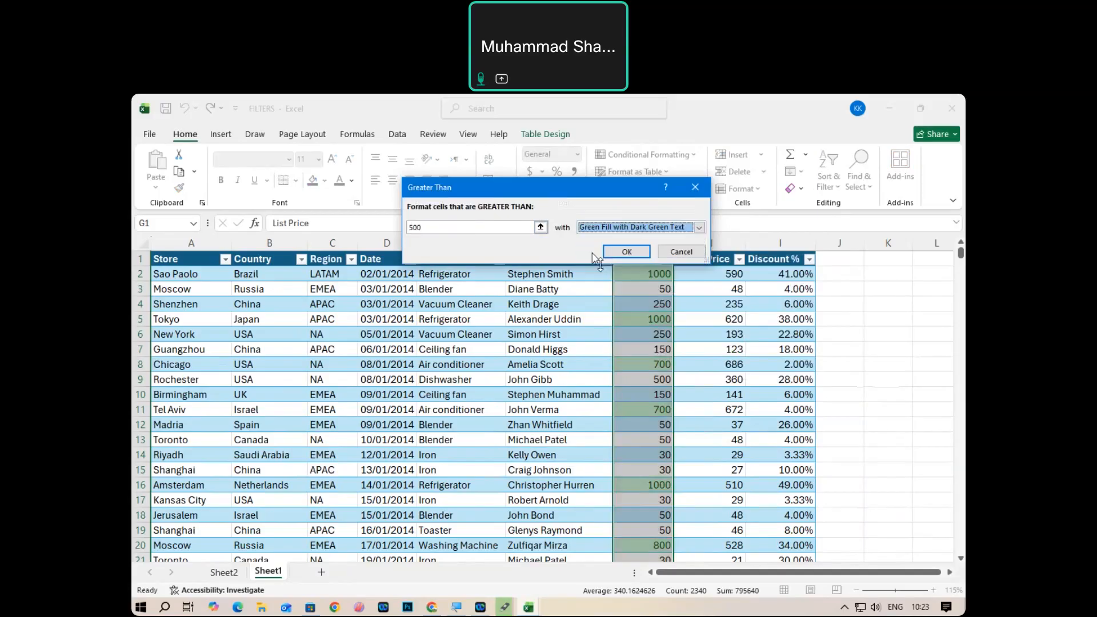
pyautogui.click(625, 252)
pyautogui.click(903, 334)
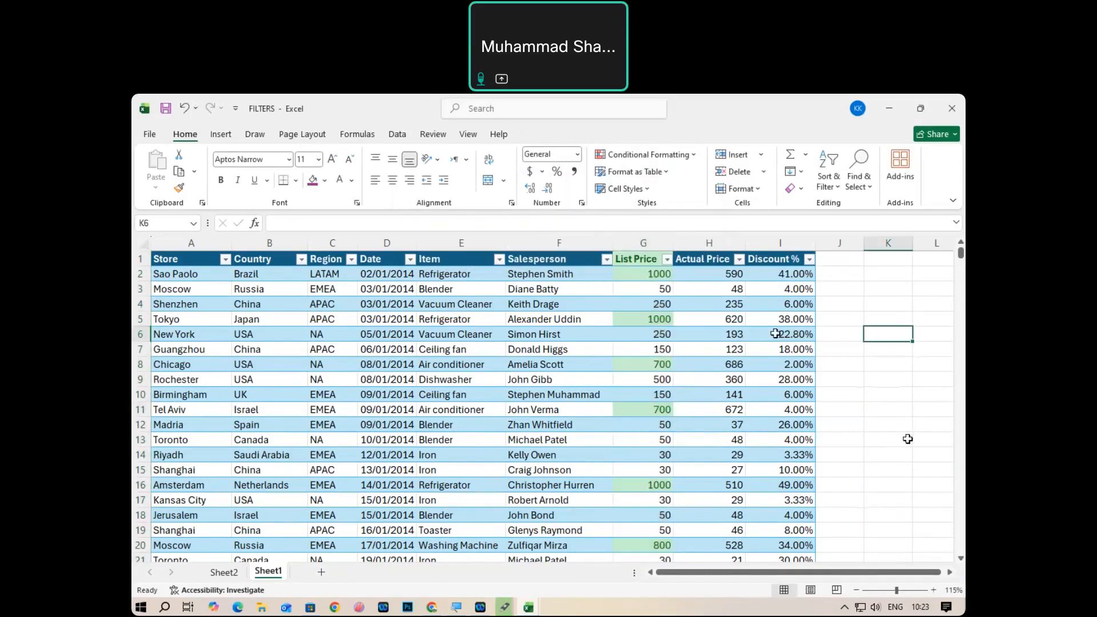
# Examine which List Price values are highlighted further down the table, and check the Rochester dishwasher's price in G9.
pyautogui.scroll(-5, 680, 366)
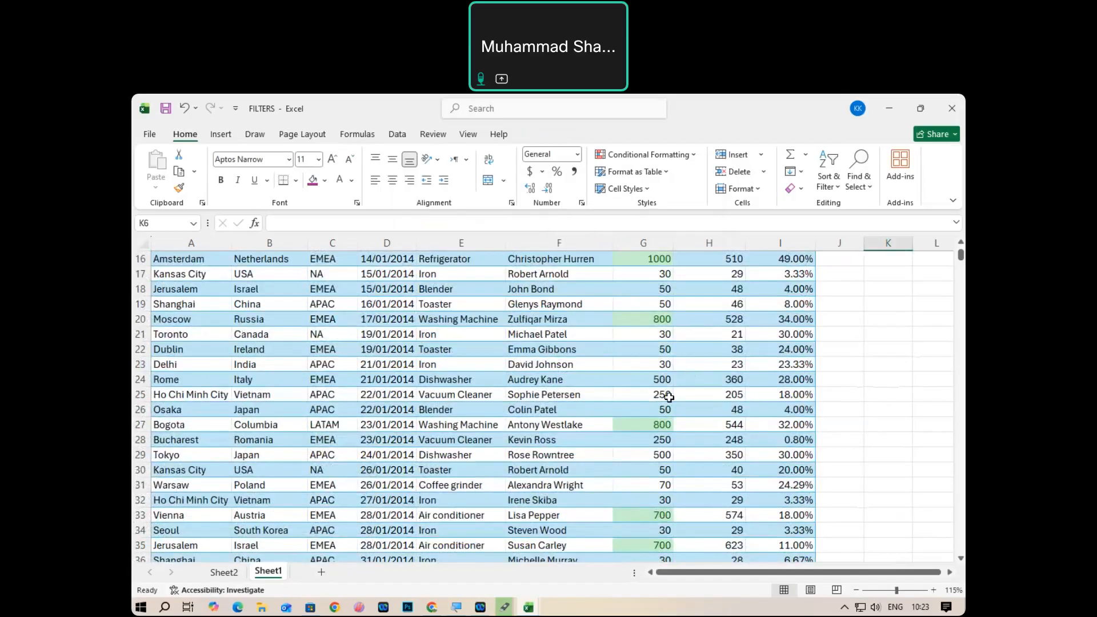
pyautogui.scroll(-3, 668, 397)
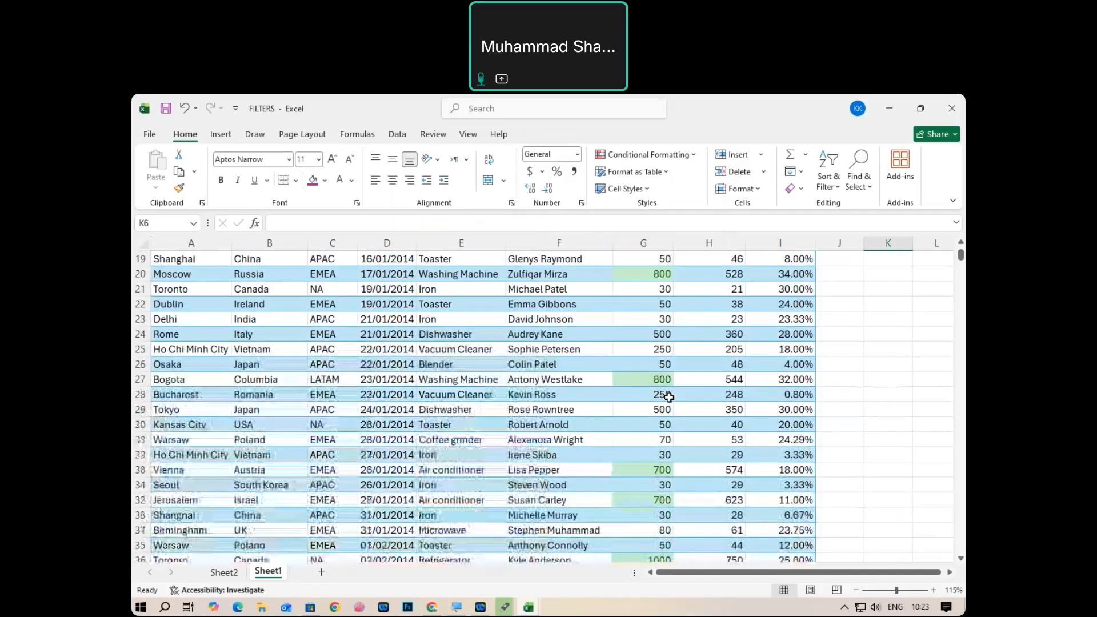
pyautogui.scroll(-11, 669, 397)
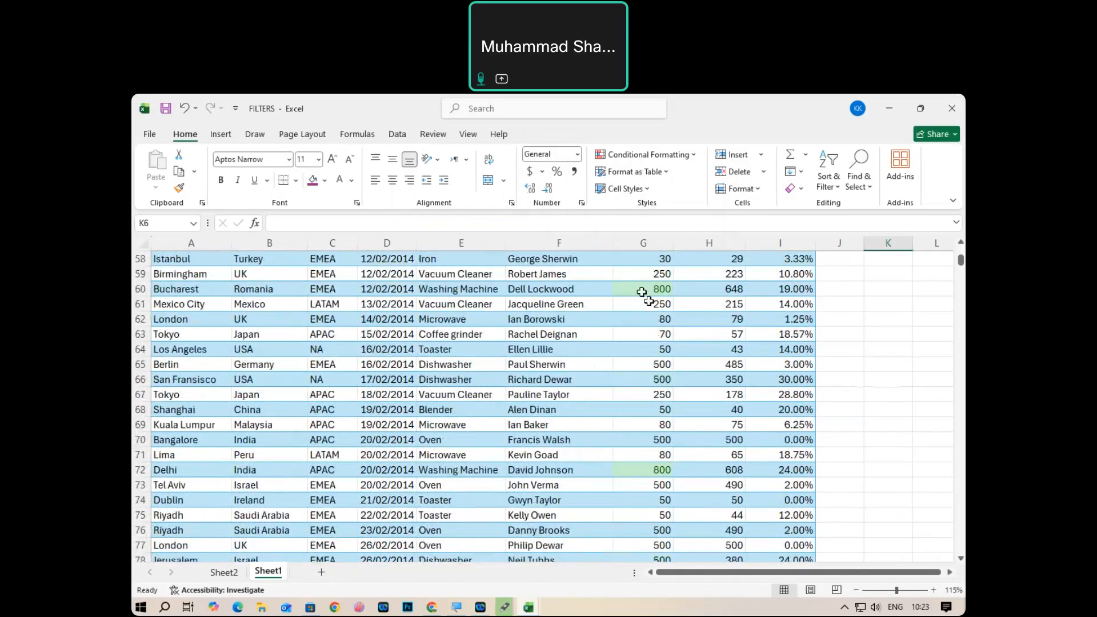
pyautogui.scroll(19, 644, 318)
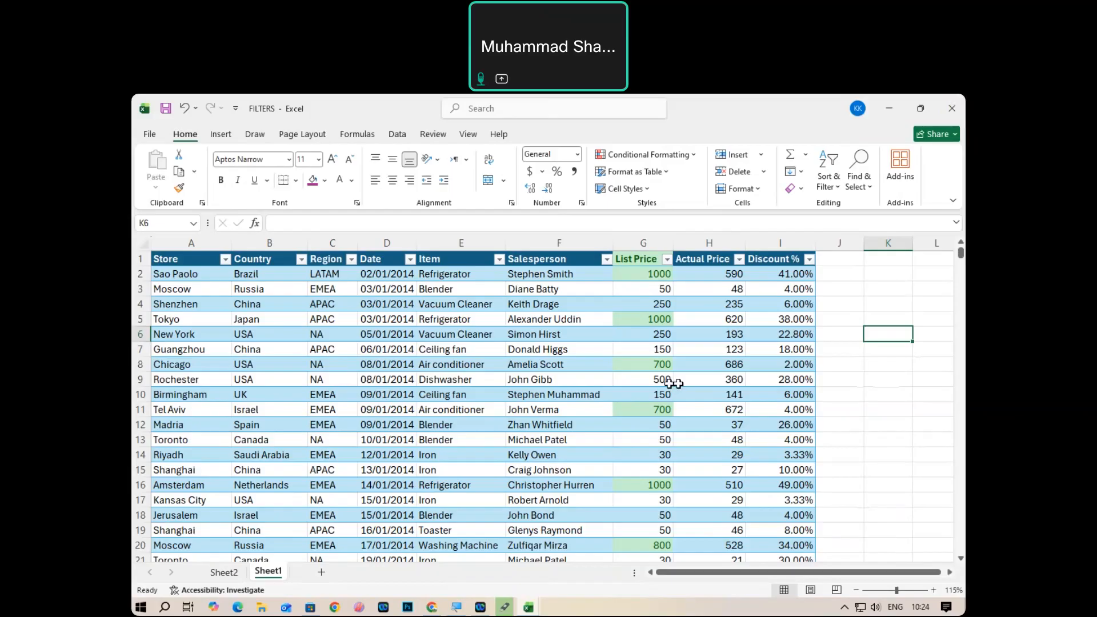
pyautogui.click(639, 380)
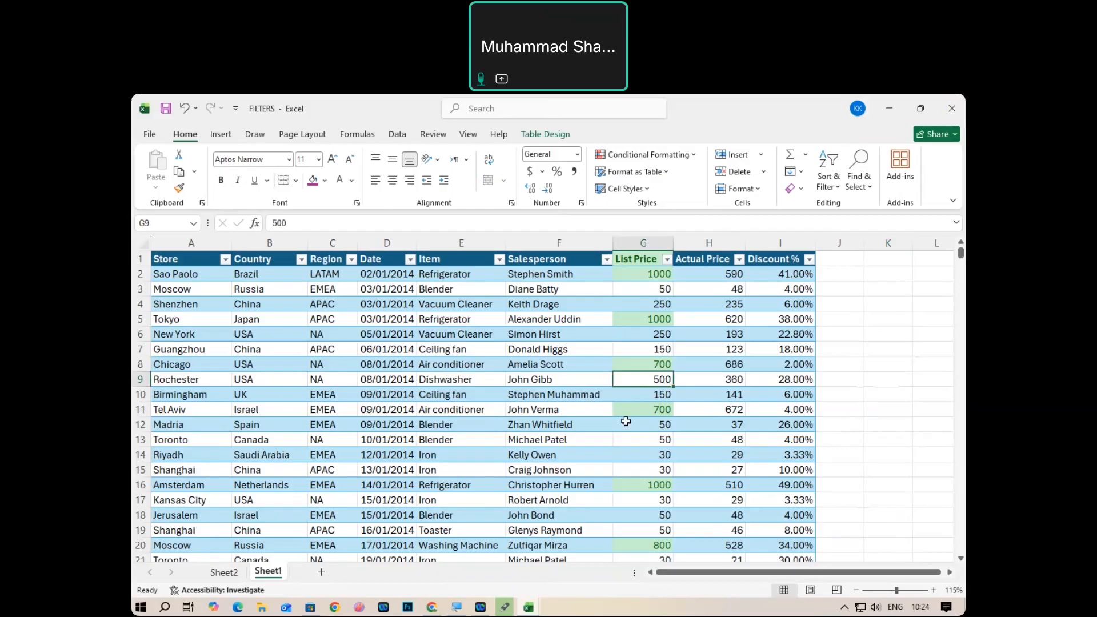
# Highlight values greater than 499 in the List Price column with Green Fill with Dark Green Text, then check G9.
pyautogui.click(630, 237)
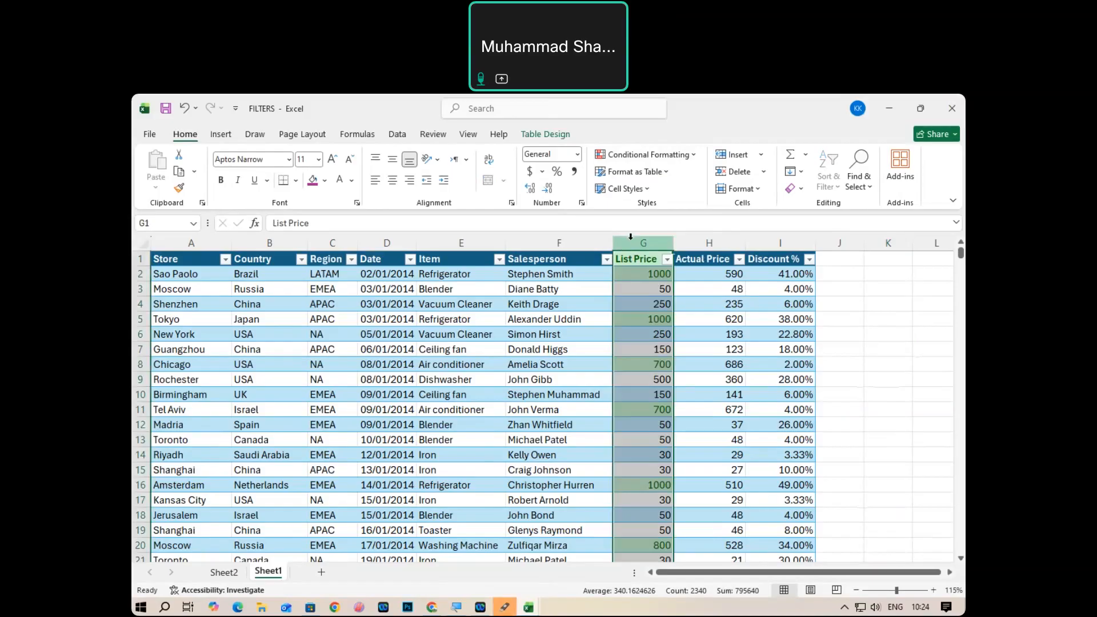
pyautogui.click(666, 157)
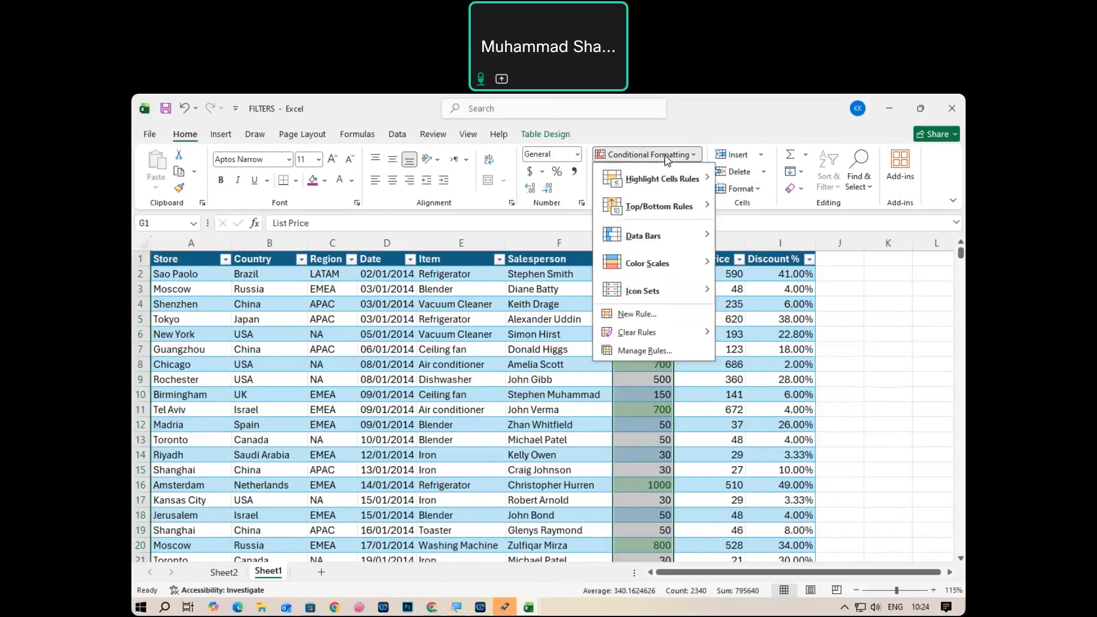
pyautogui.moveTo(680, 178)
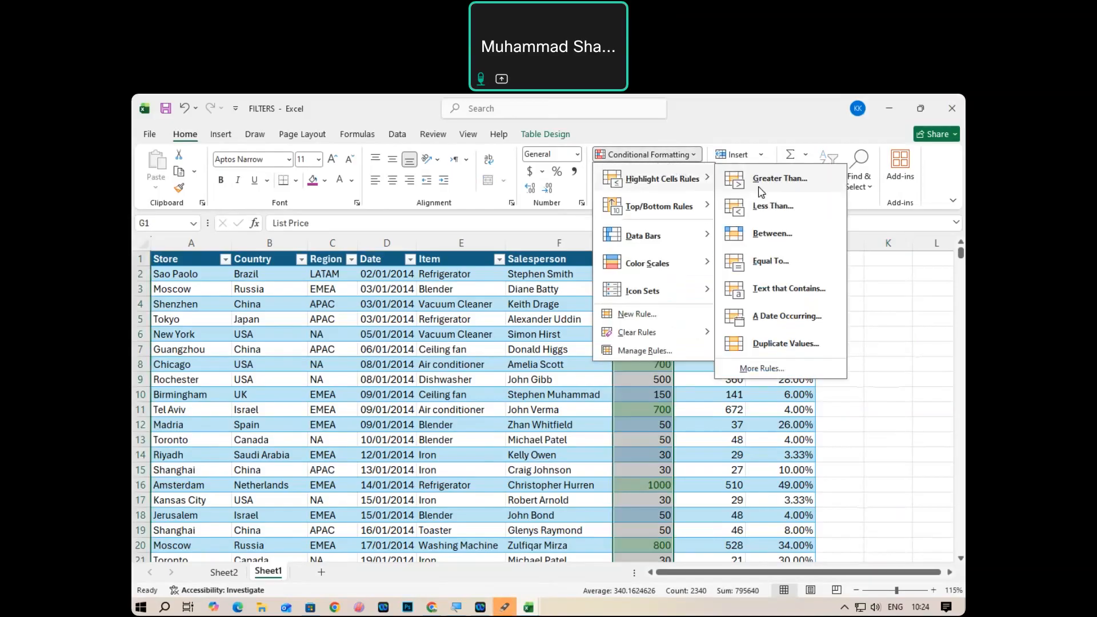
pyautogui.click(762, 189)
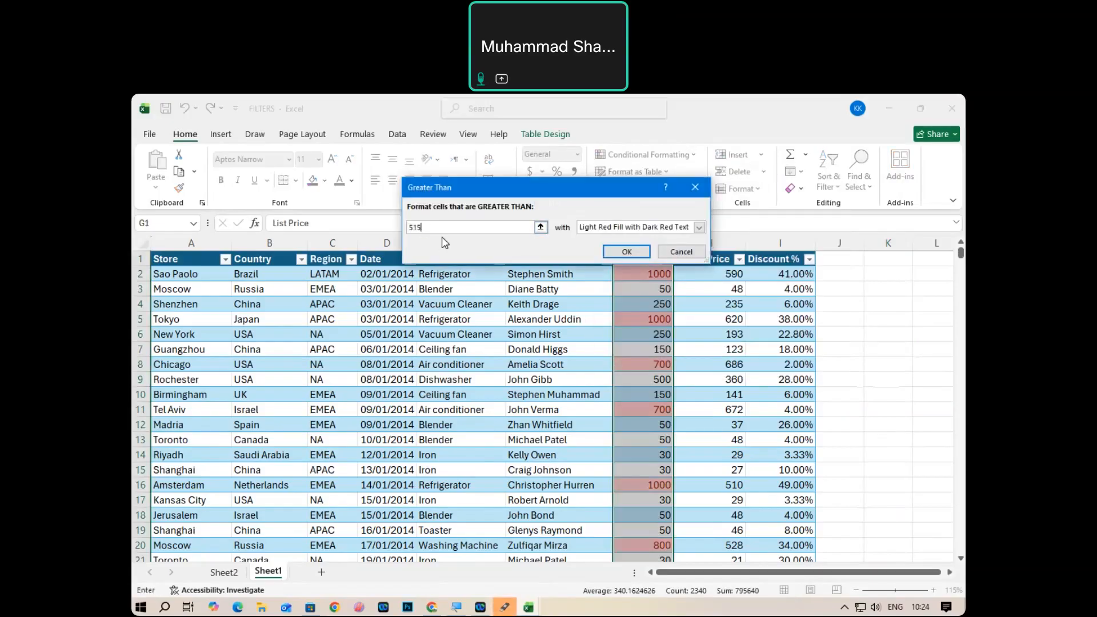
pyautogui.press('BackSpace')
pyautogui.press('BackSpace')
pyautogui.press('BackSpace')
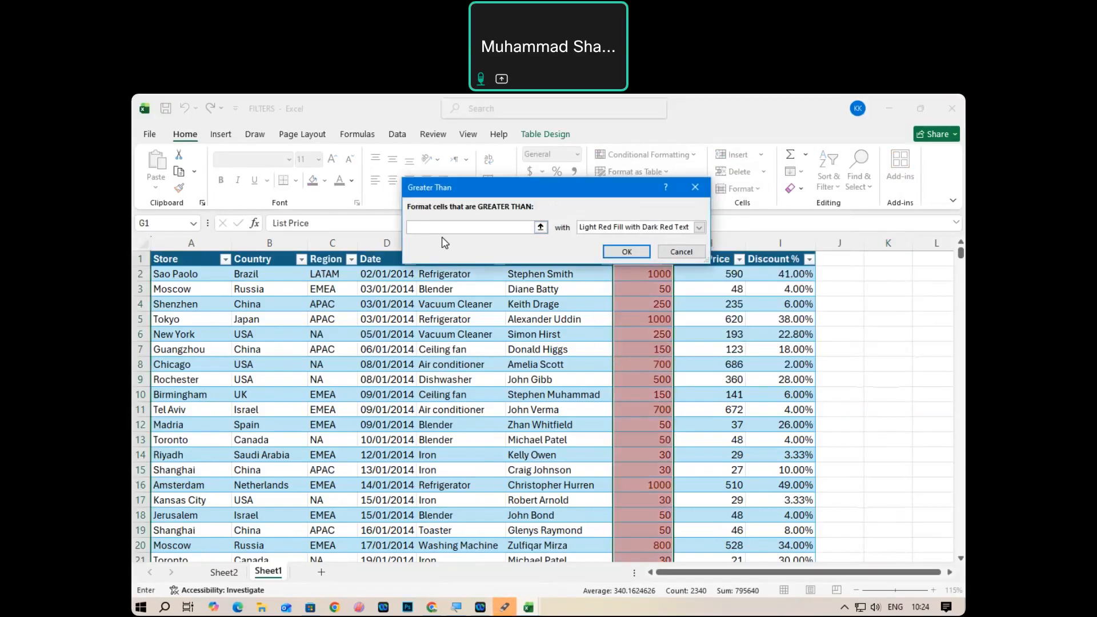
pyautogui.write('499')
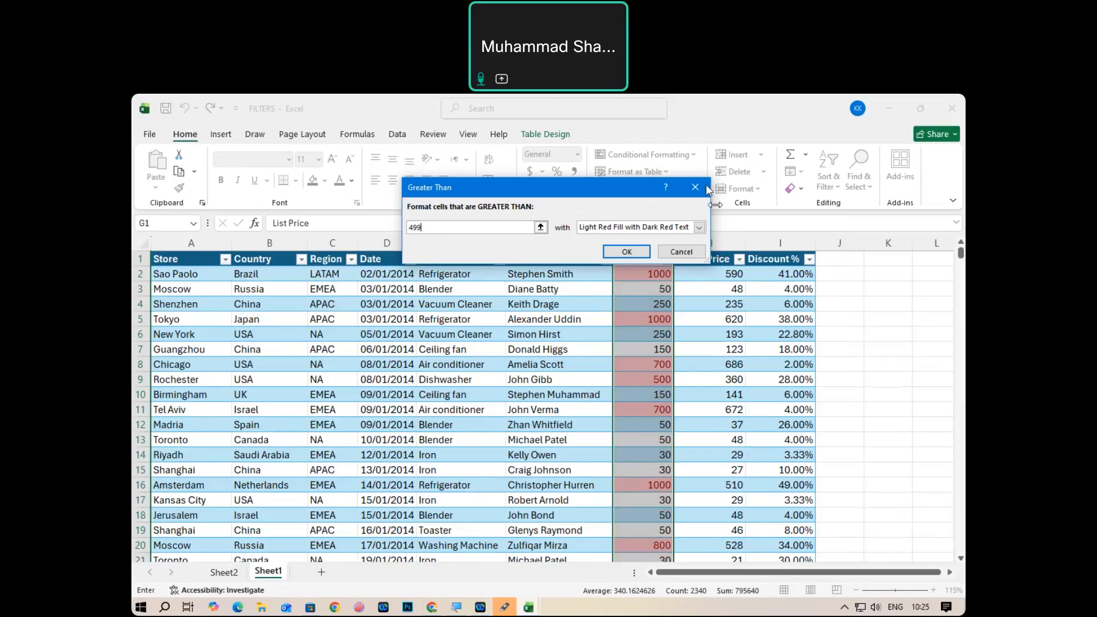
pyautogui.click(698, 228)
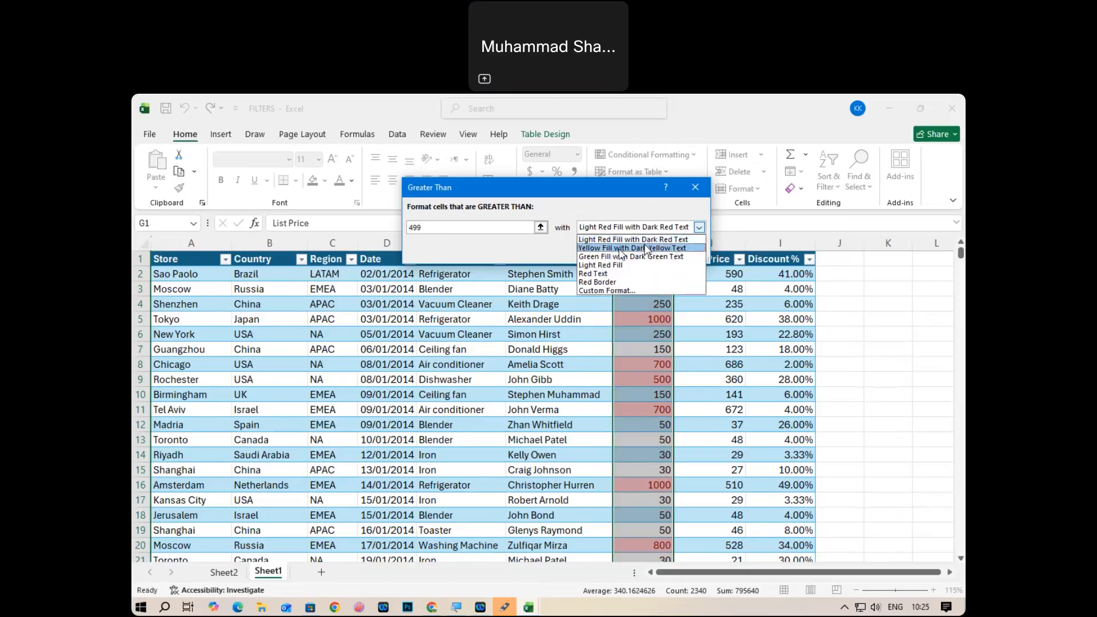
pyautogui.click(630, 256)
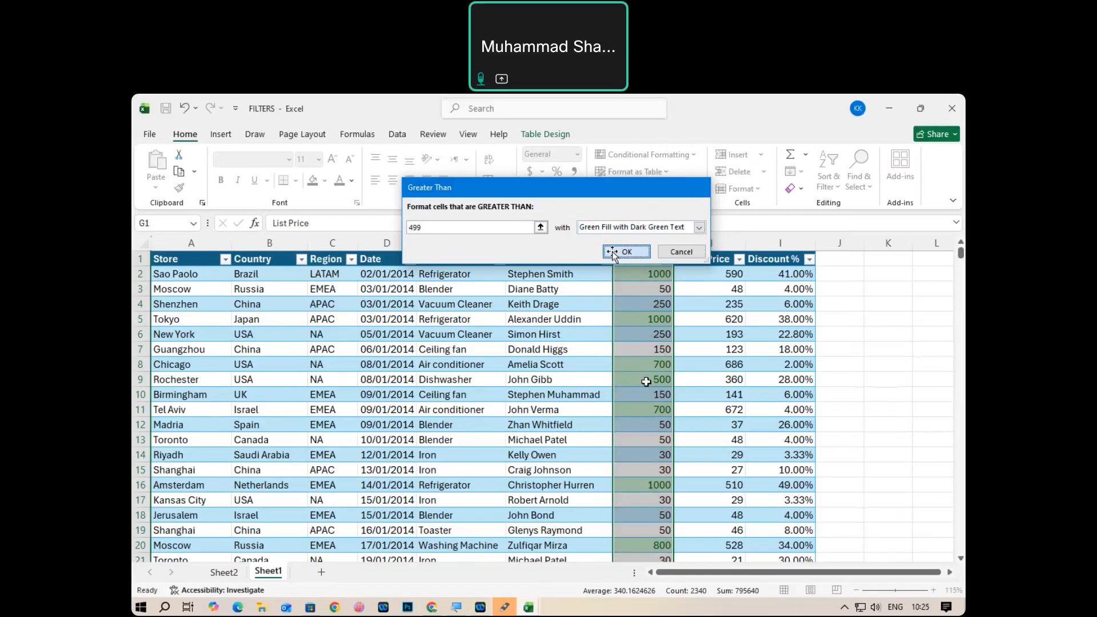
pyautogui.click(615, 255)
pyautogui.click(651, 426)
pyautogui.click(621, 384)
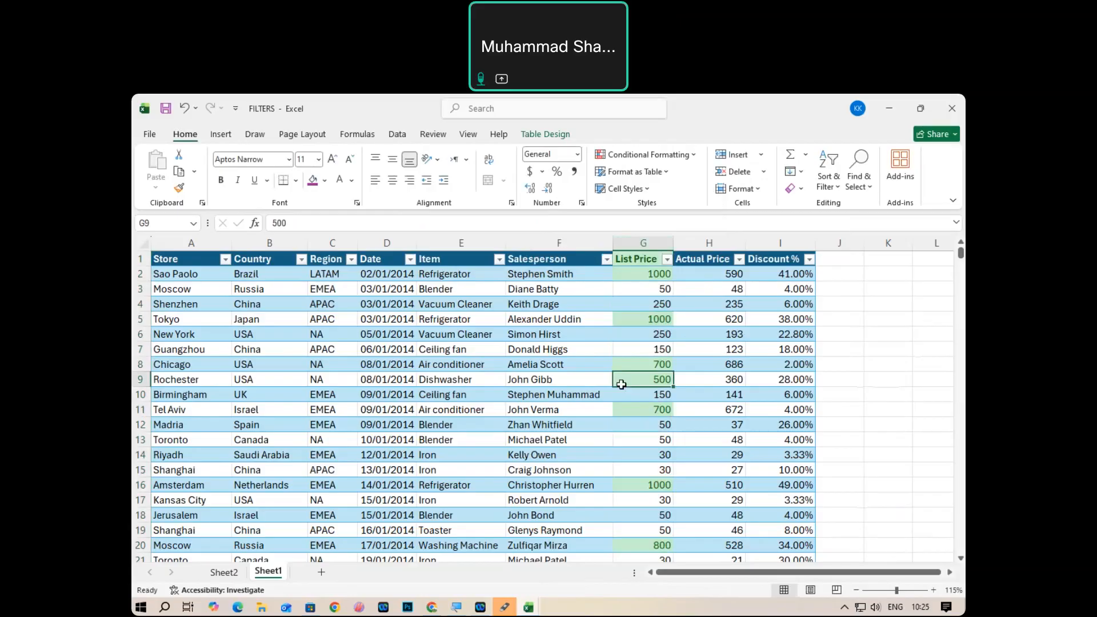
pyautogui.click(677, 158)
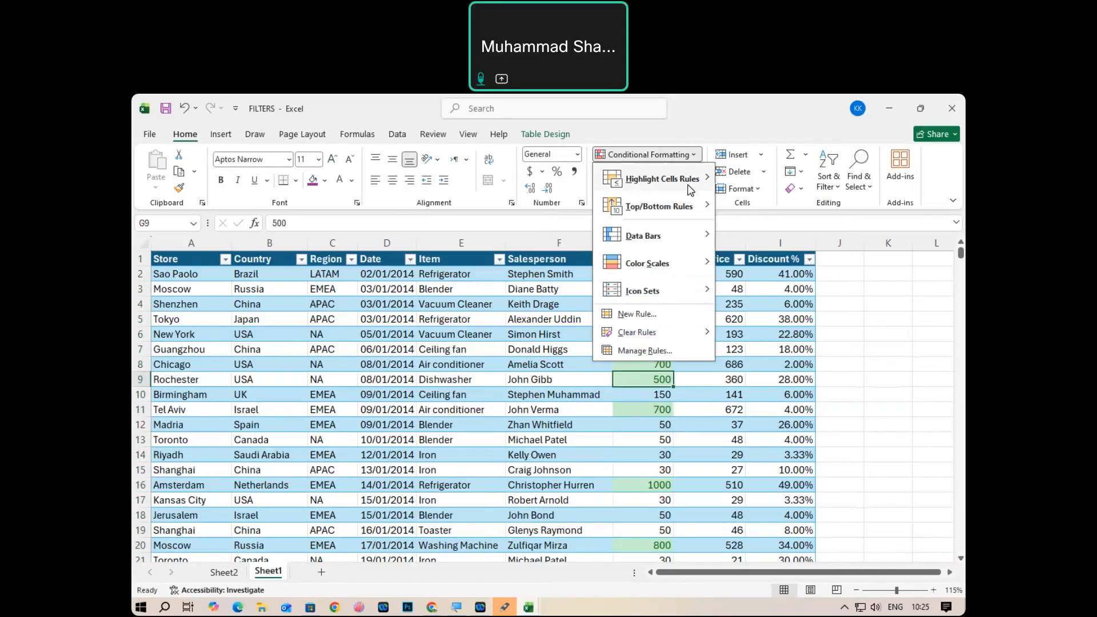
pyautogui.moveTo(686, 179)
pyautogui.click(740, 182)
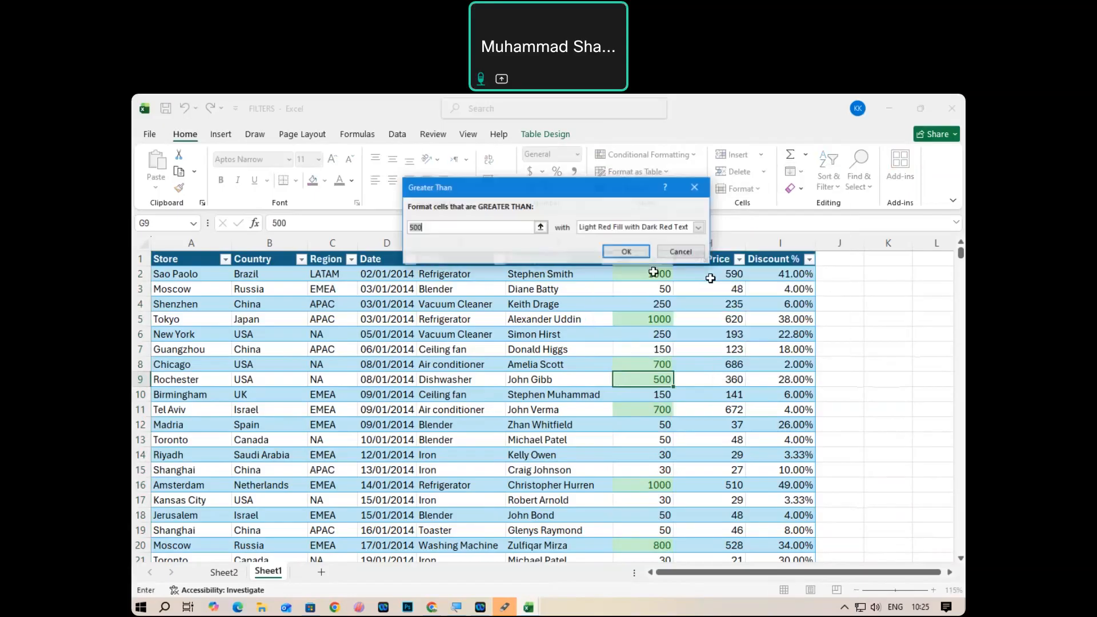
pyautogui.click(699, 228)
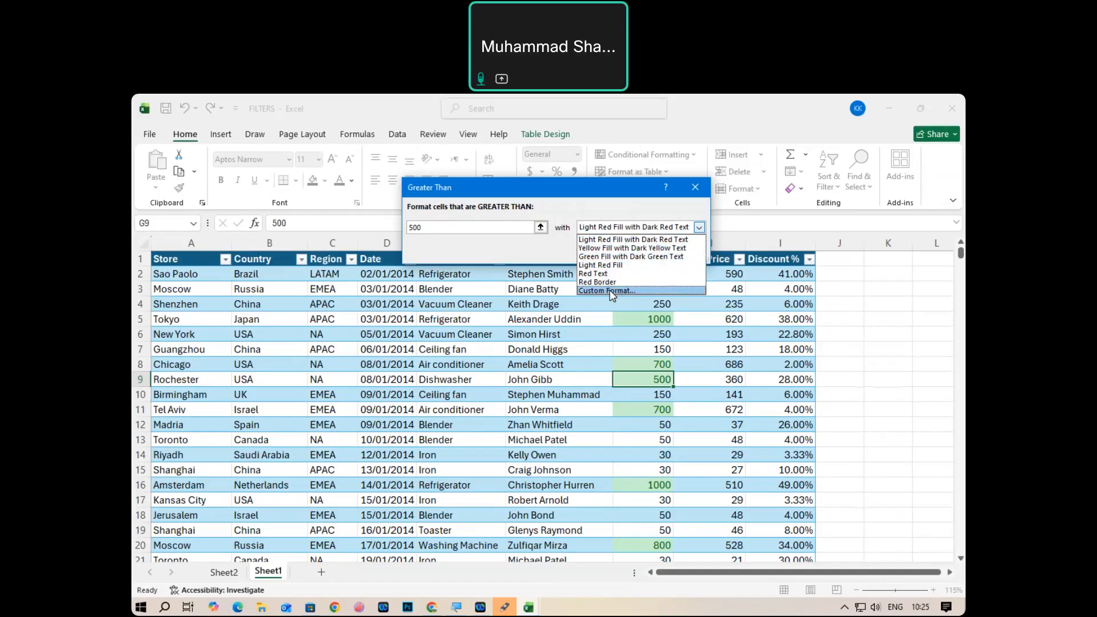
pyautogui.click(876, 198)
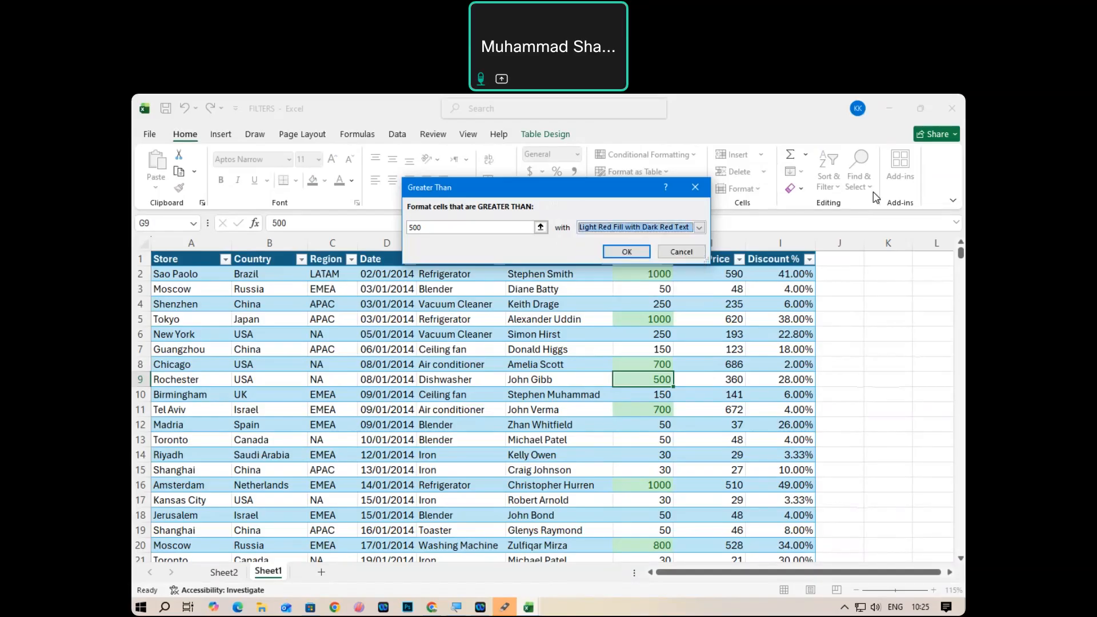
pyautogui.click(699, 227)
pyautogui.click(642, 288)
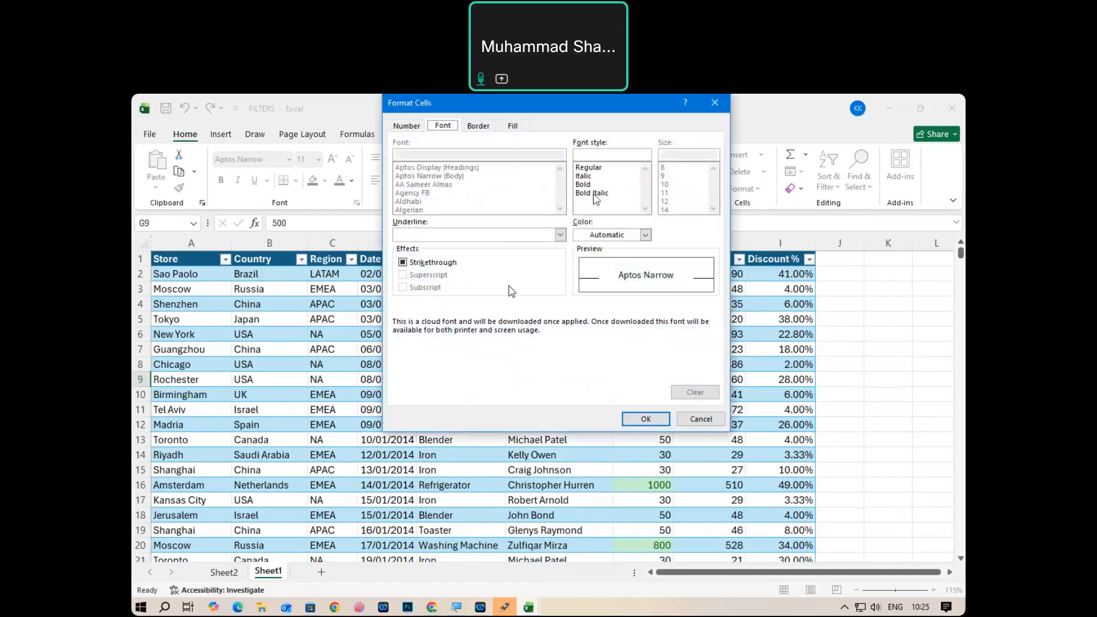
pyautogui.click(684, 420)
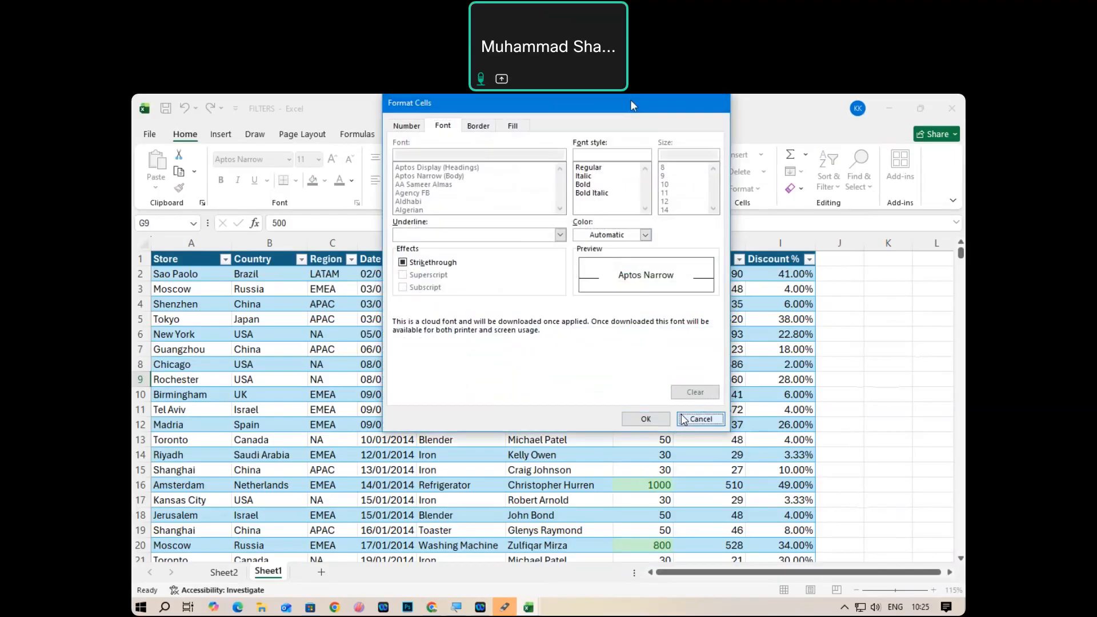
pyautogui.click(673, 250)
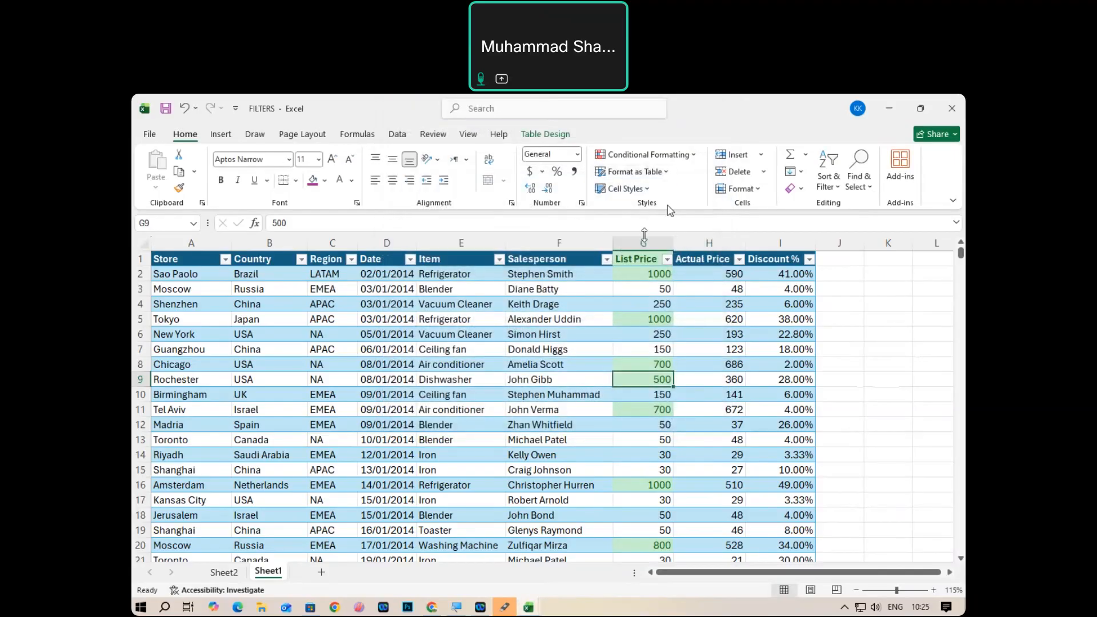
# Start a Greater Than 515 highlight rule for the List Price column, using a custom format with a black fill.
pyautogui.click(637, 240)
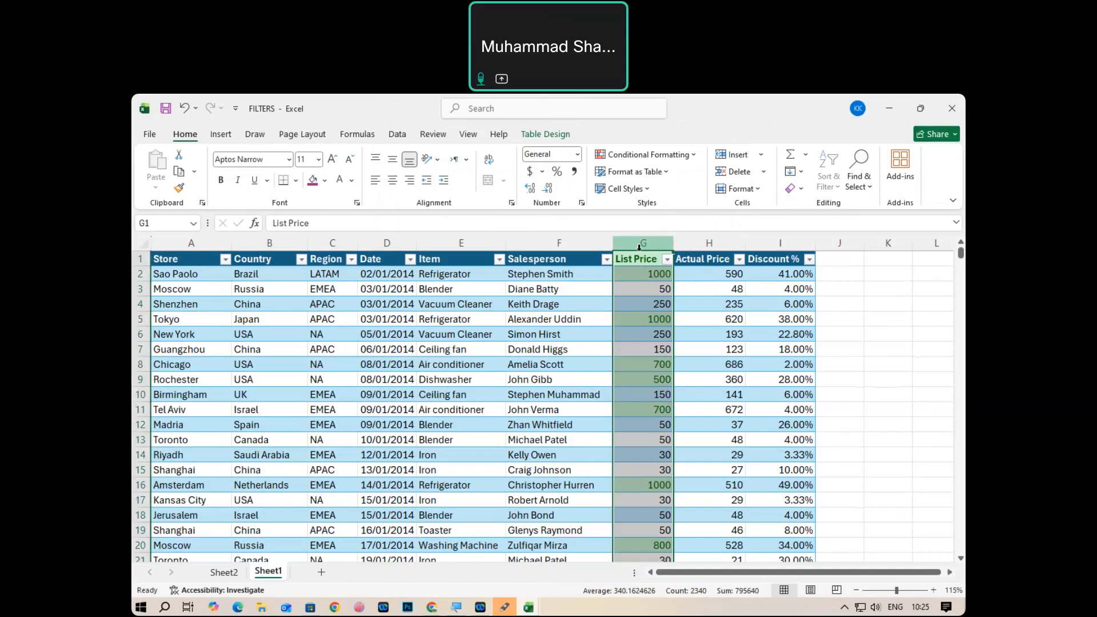
pyautogui.click(690, 154)
pyautogui.moveTo(707, 191)
pyautogui.click(766, 179)
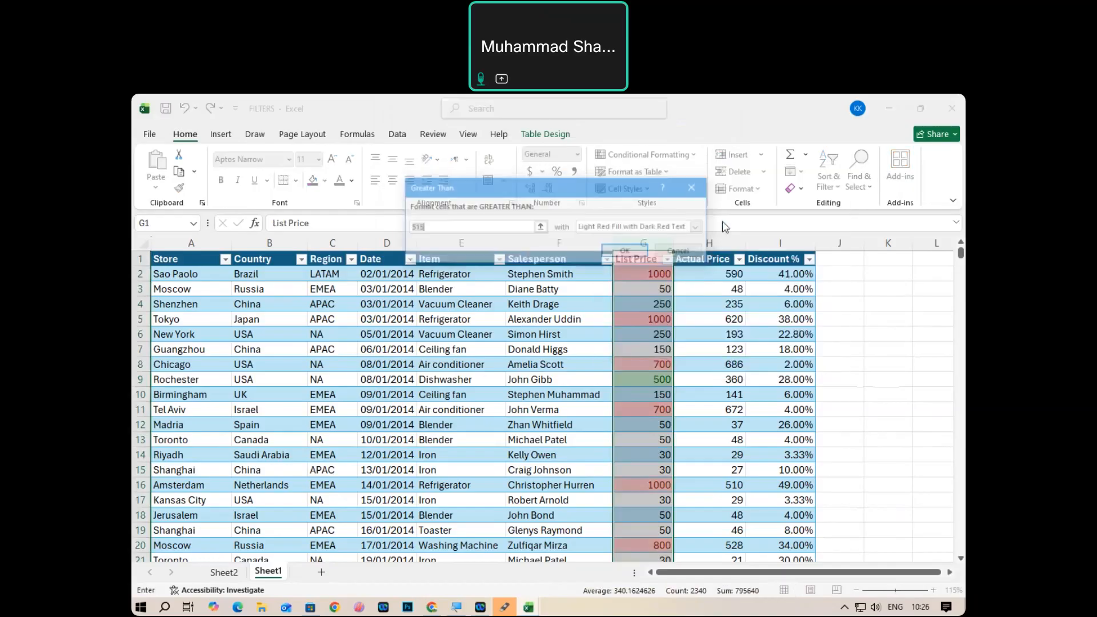
pyautogui.click(702, 229)
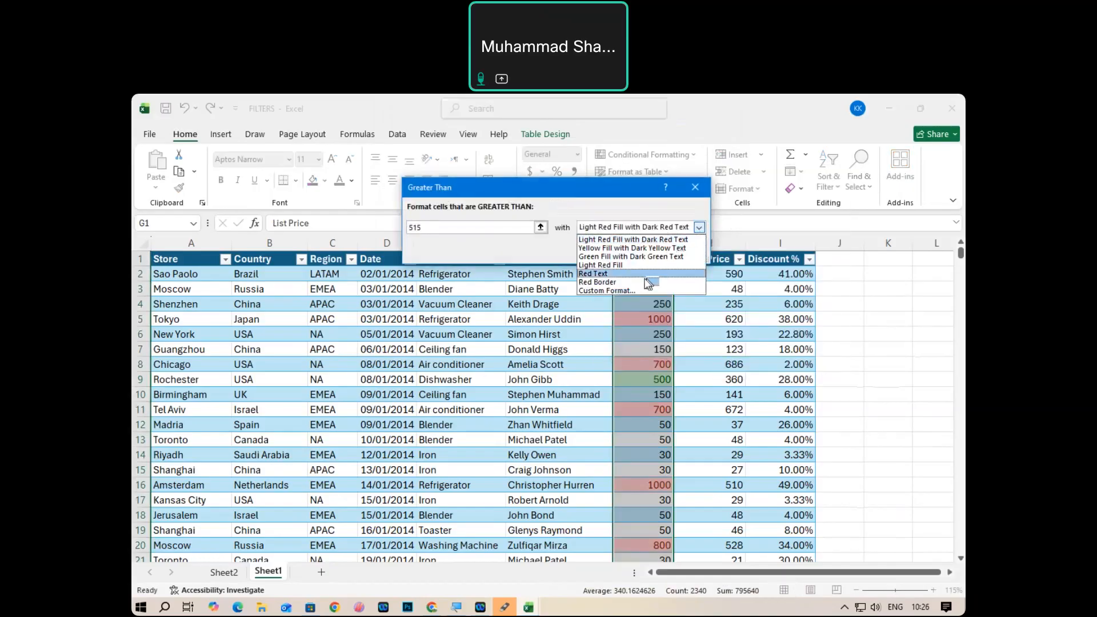
pyautogui.click(623, 290)
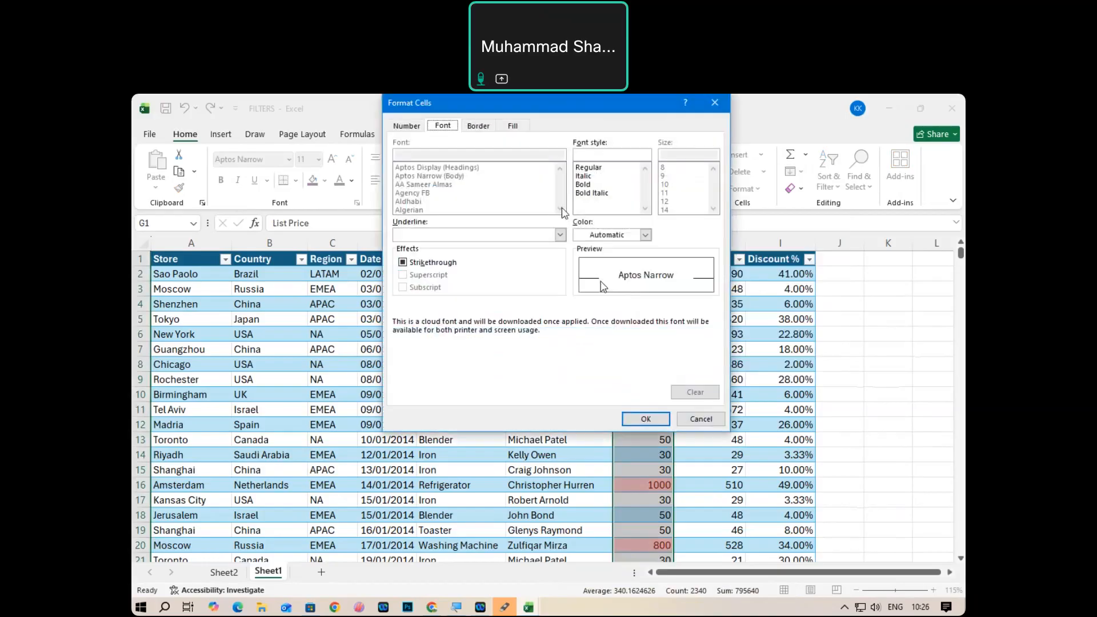
pyautogui.moveTo(445, 99); pyautogui.dragTo(454, 193)
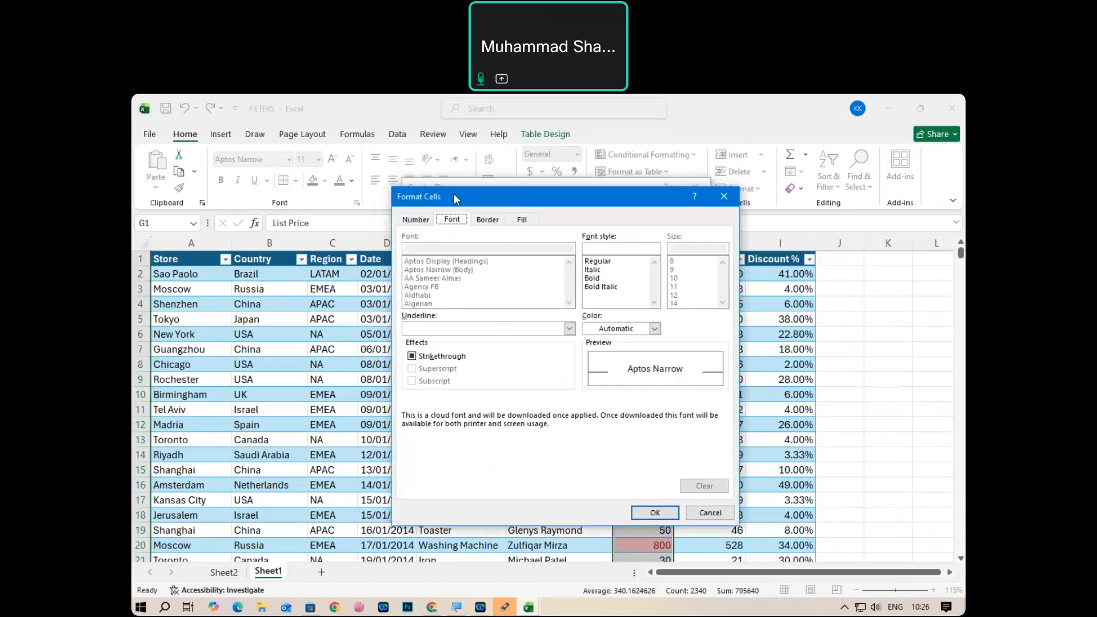
pyautogui.click(523, 219)
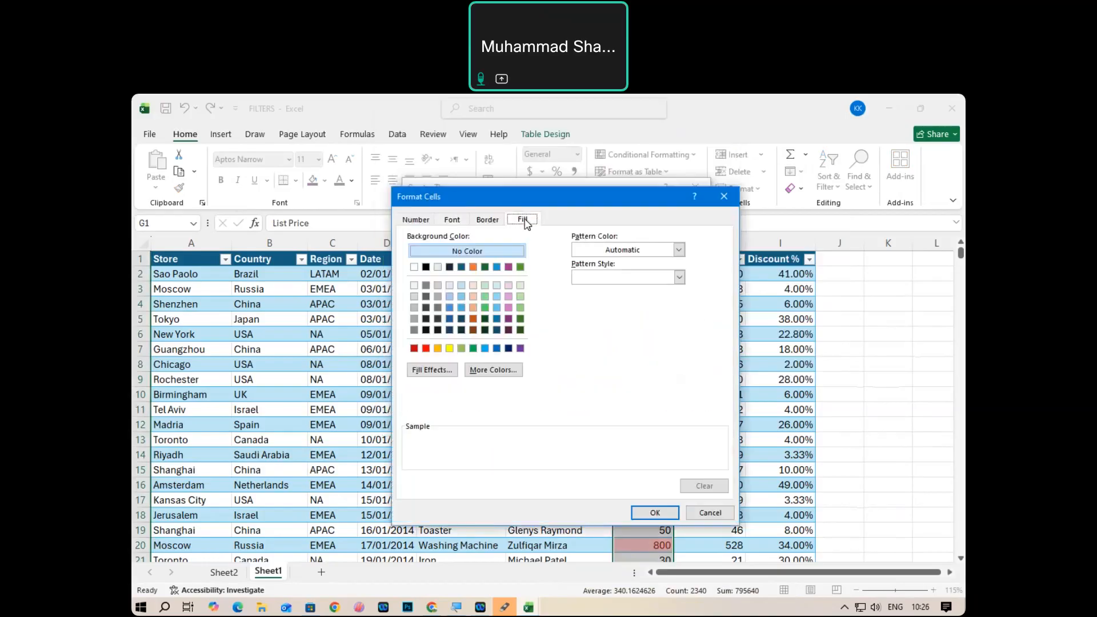
pyautogui.click(426, 266)
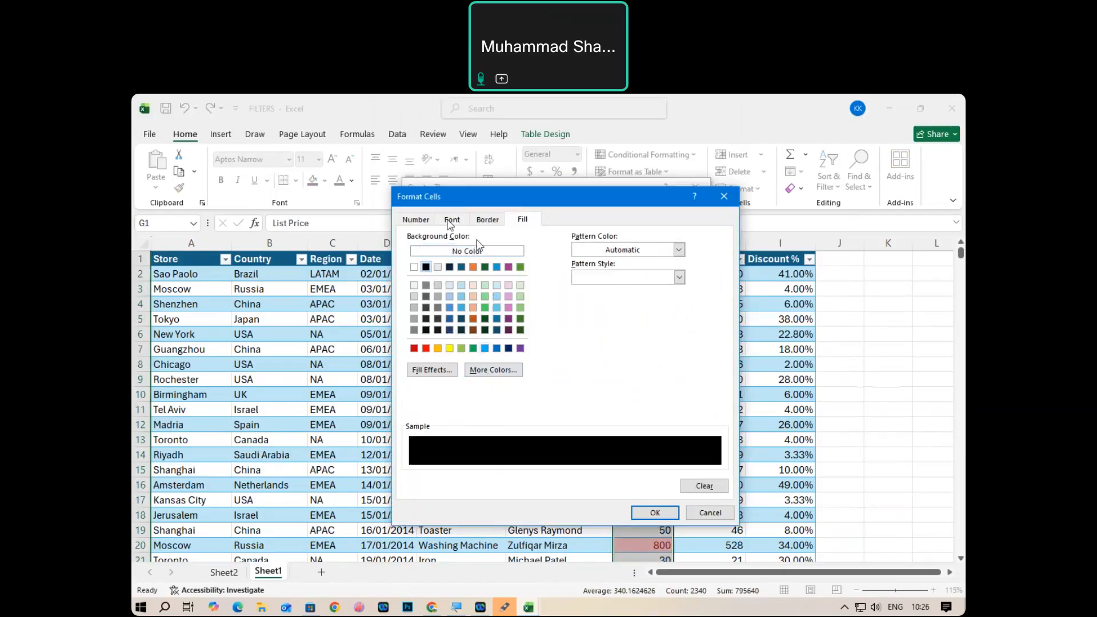
# Set the custom format's font color to white, apply the rule, and review the highlighted List Prices further down the table.
pyautogui.click(450, 221)
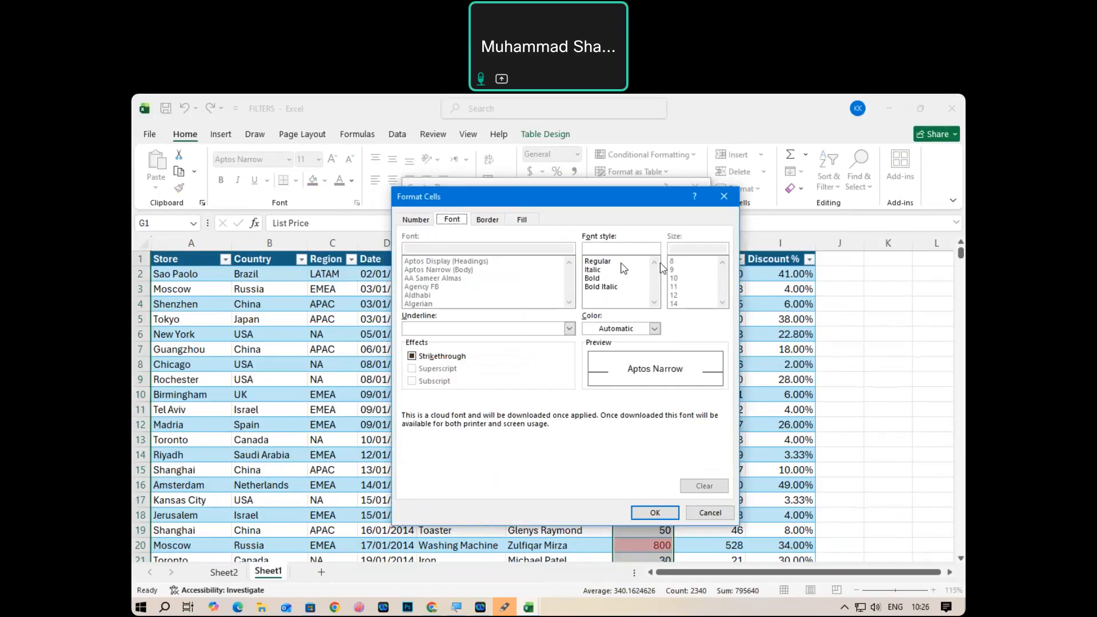
pyautogui.click(655, 329)
pyautogui.click(598, 385)
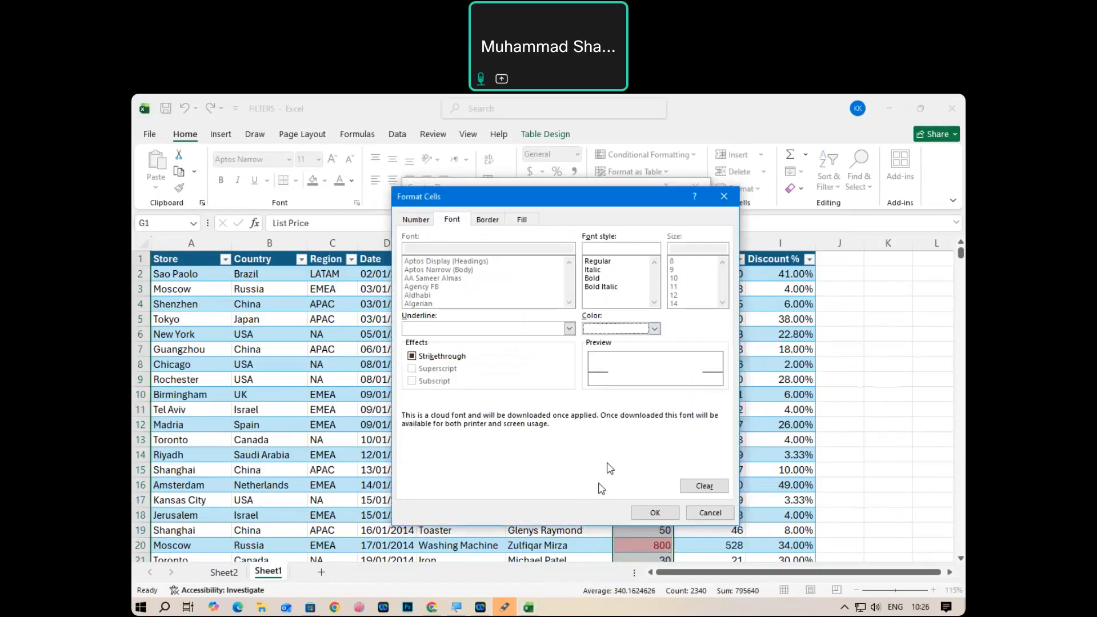
pyautogui.click(656, 512)
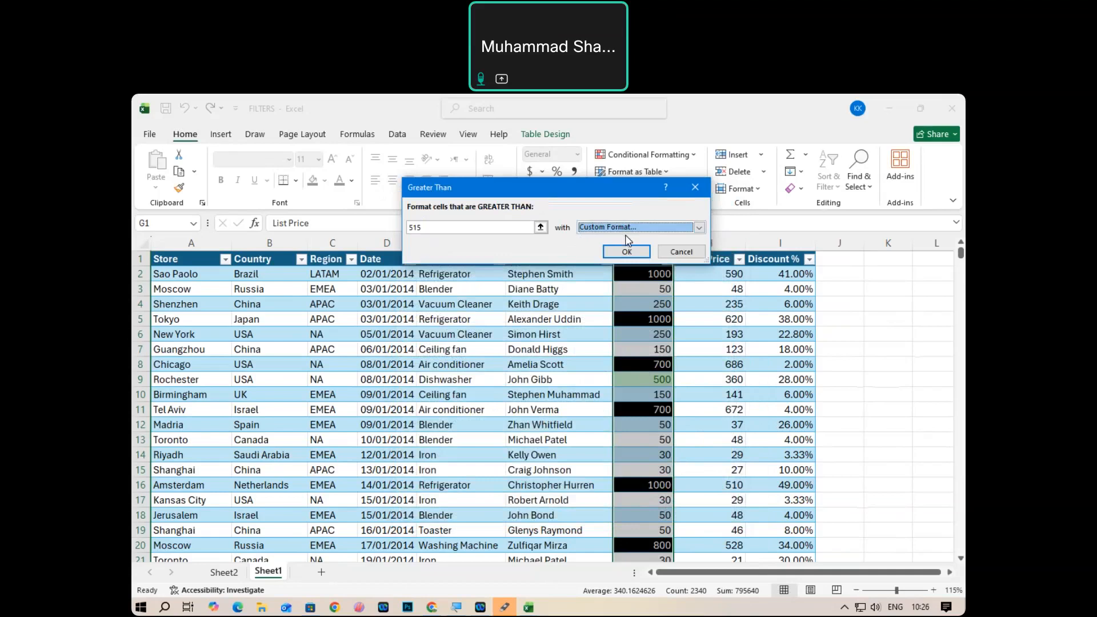
pyautogui.moveTo(451, 229); pyautogui.dragTo(367, 230)
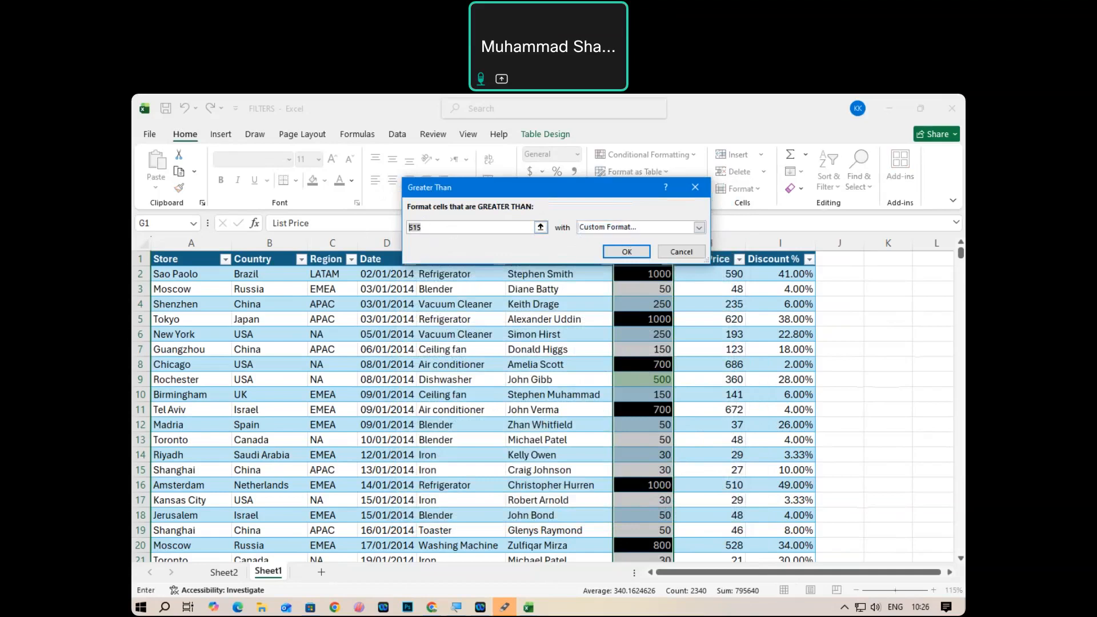
pyautogui.press('Return')
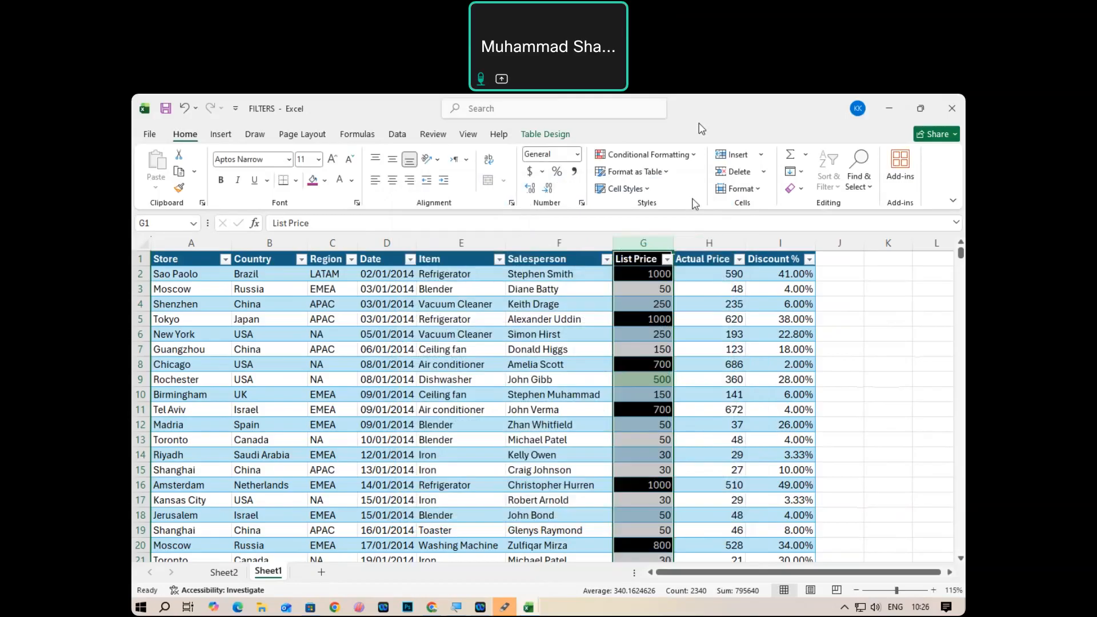
pyautogui.click(749, 471)
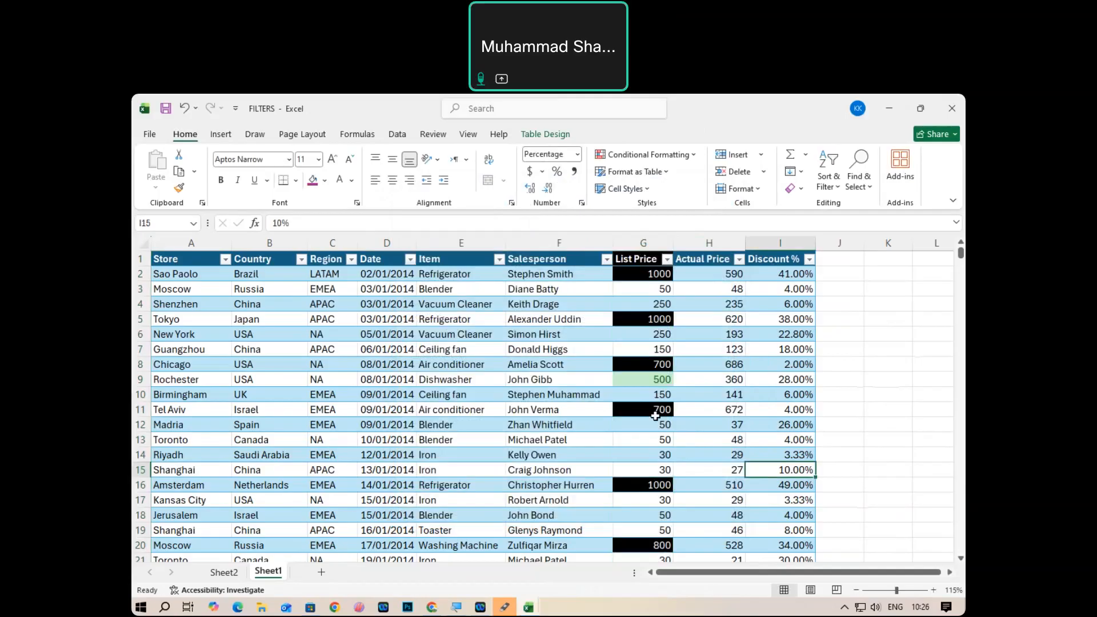
pyautogui.scroll(-20, 656, 417)
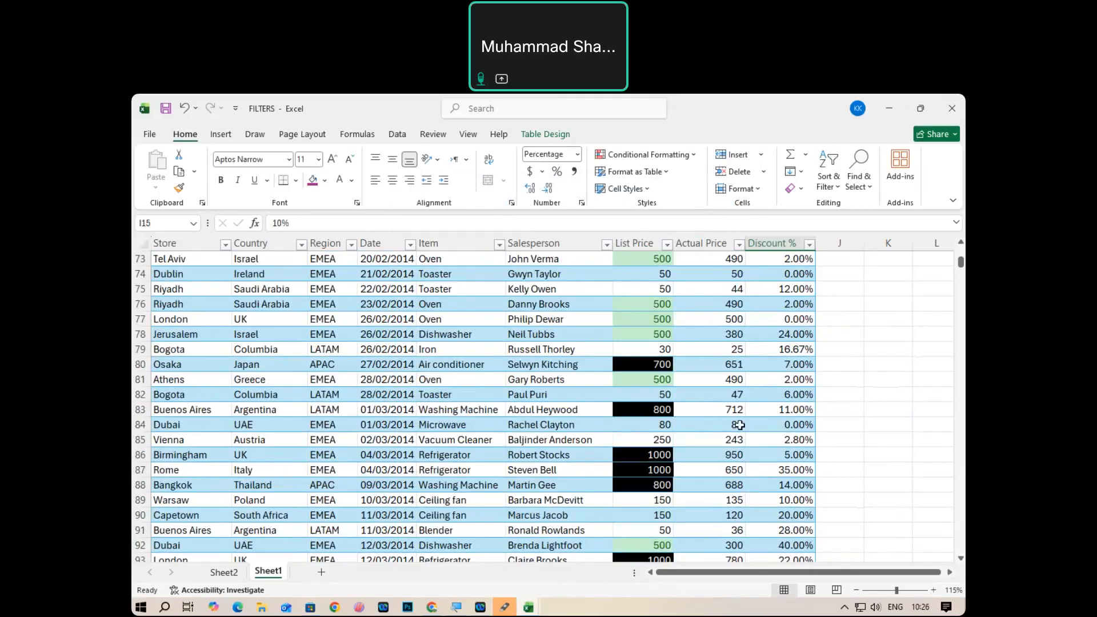
pyautogui.scroll(1, 702, 396)
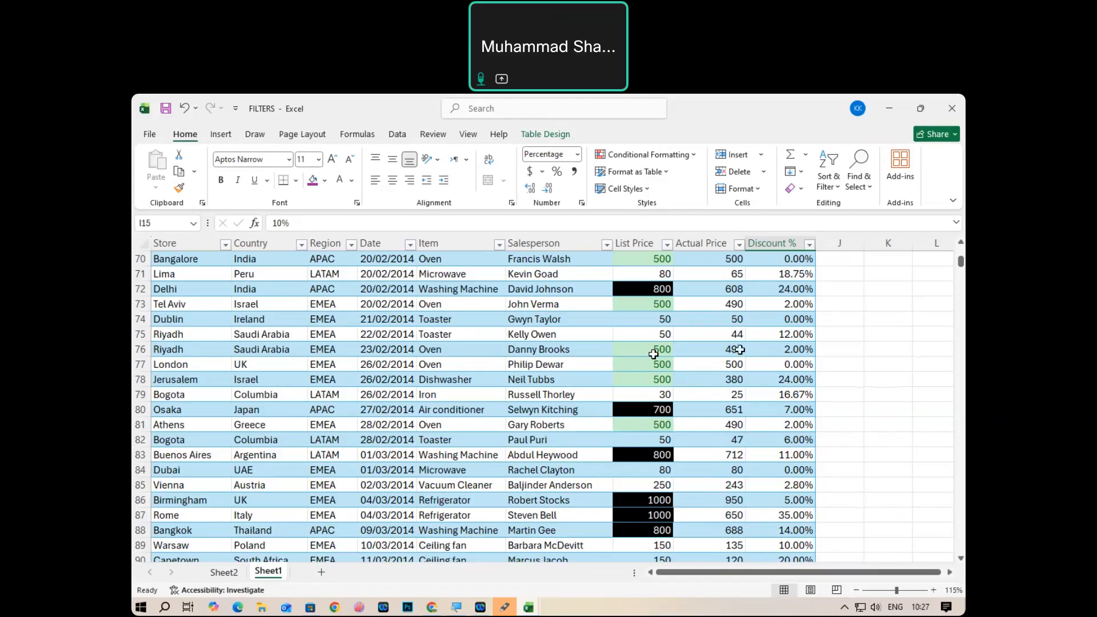
pyautogui.click(637, 161)
pyautogui.moveTo(652, 180)
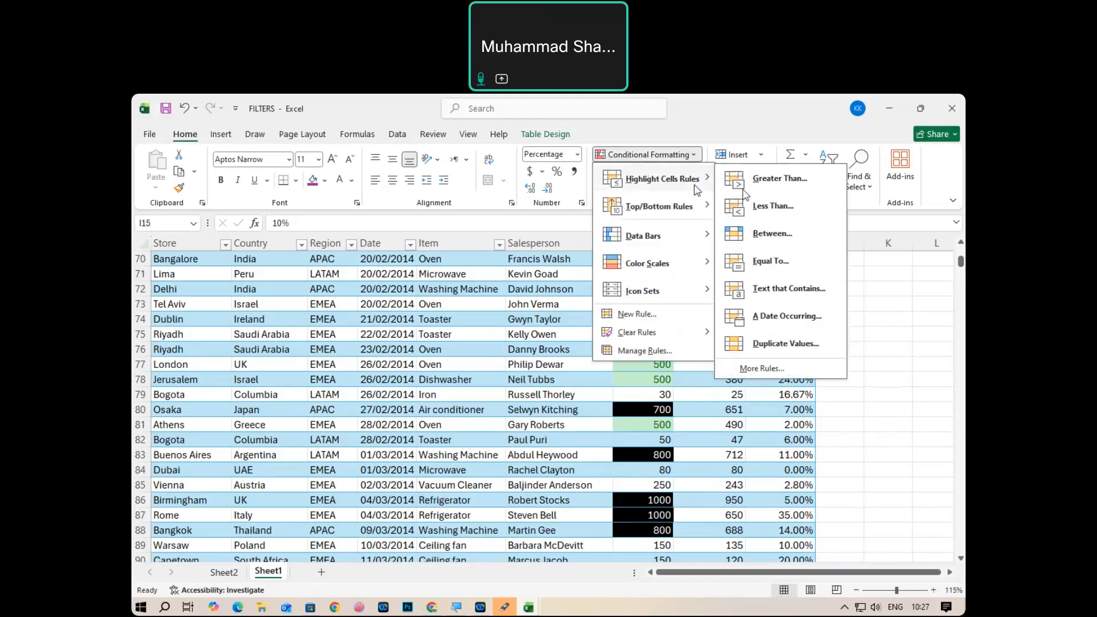
pyautogui.click(748, 191)
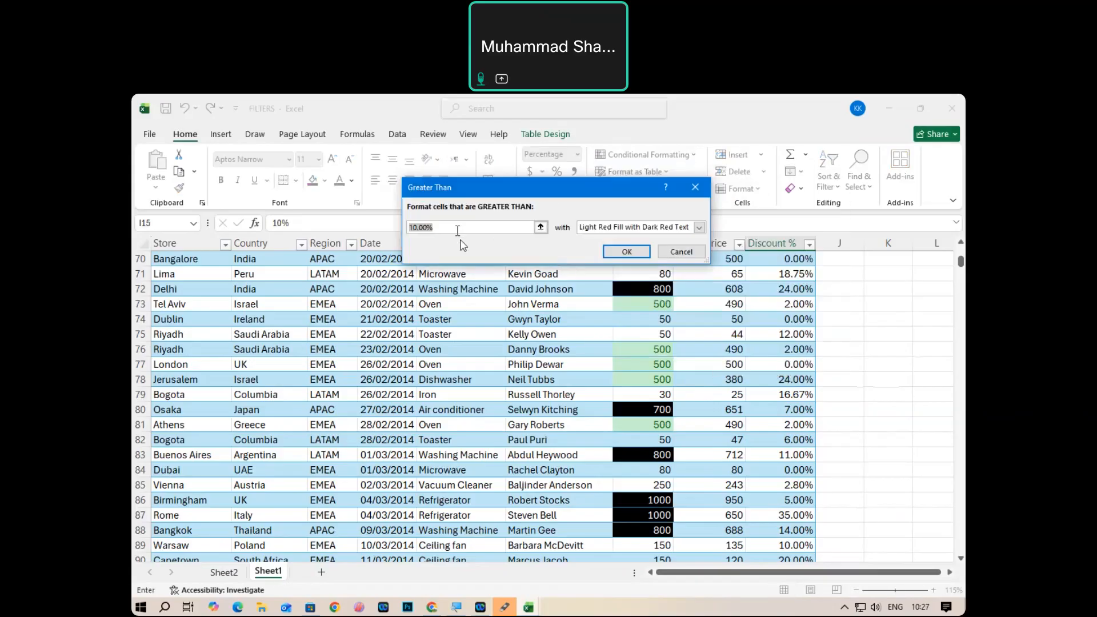
pyautogui.click(695, 187)
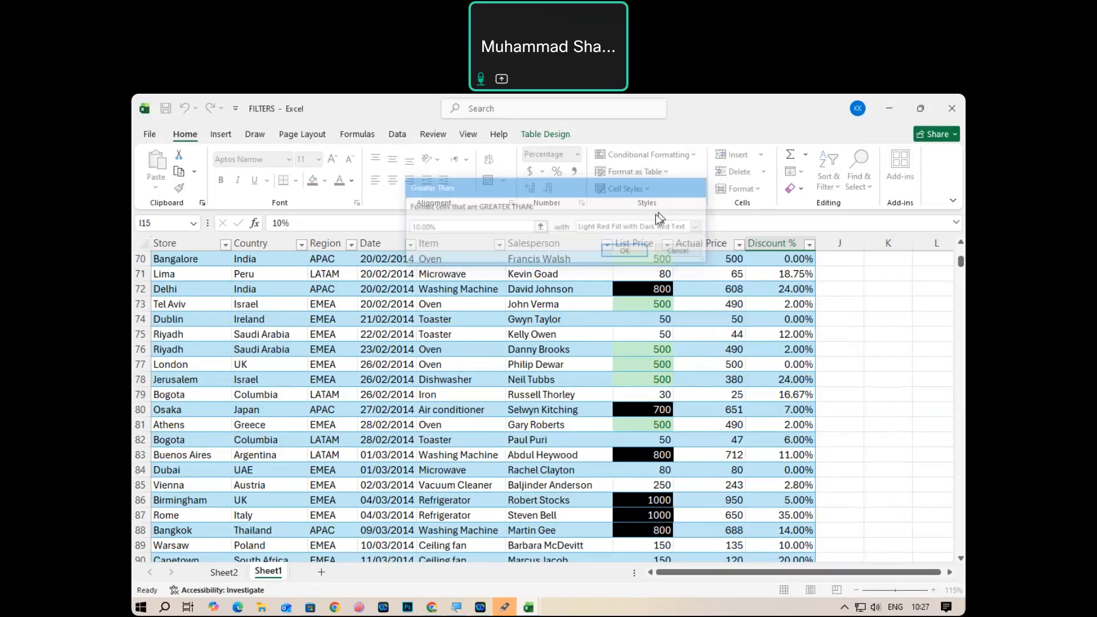
# Start a Greater Than 499 highlight rule for the List Price column and open its custom format settings.
pyautogui.click(632, 246)
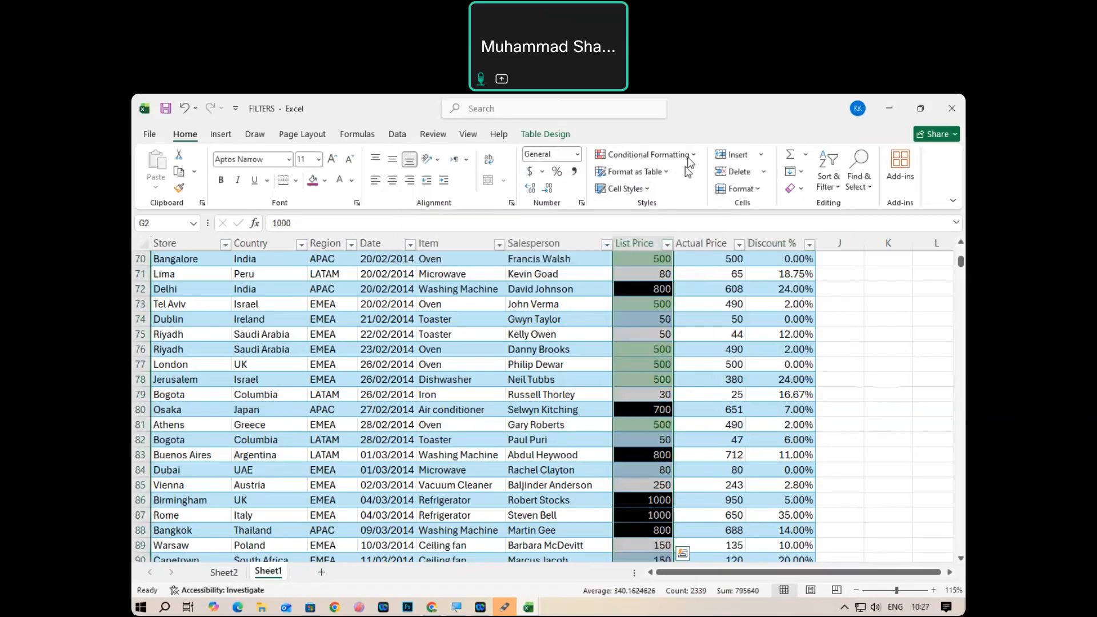
pyautogui.click(648, 155)
pyautogui.moveTo(646, 180)
pyautogui.click(780, 178)
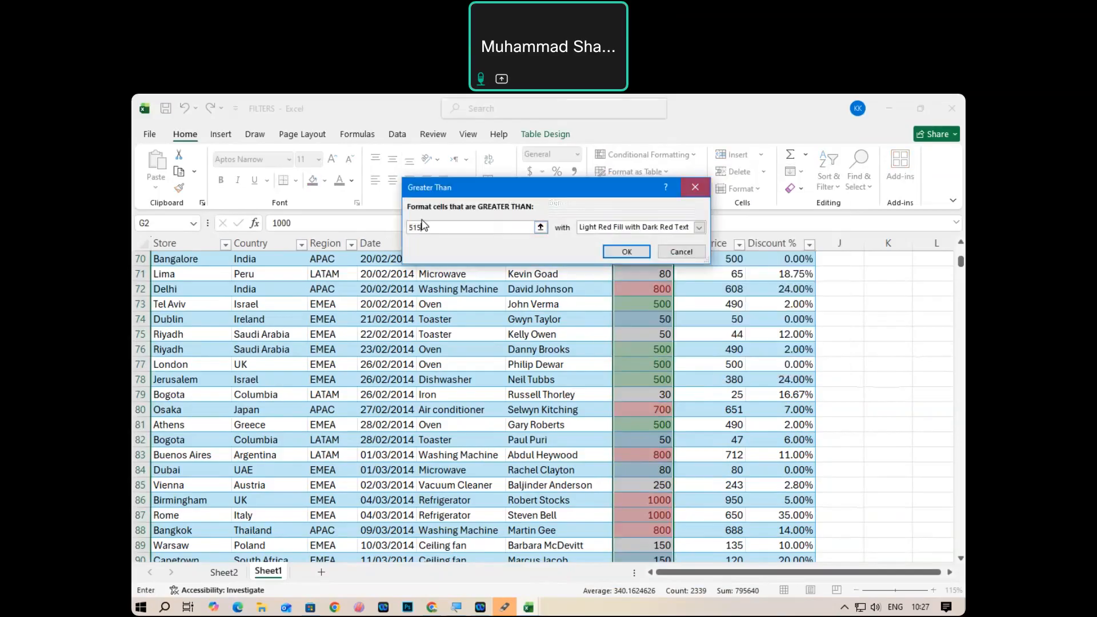
pyautogui.moveTo(445, 229); pyautogui.dragTo(399, 227)
pyautogui.write('499')
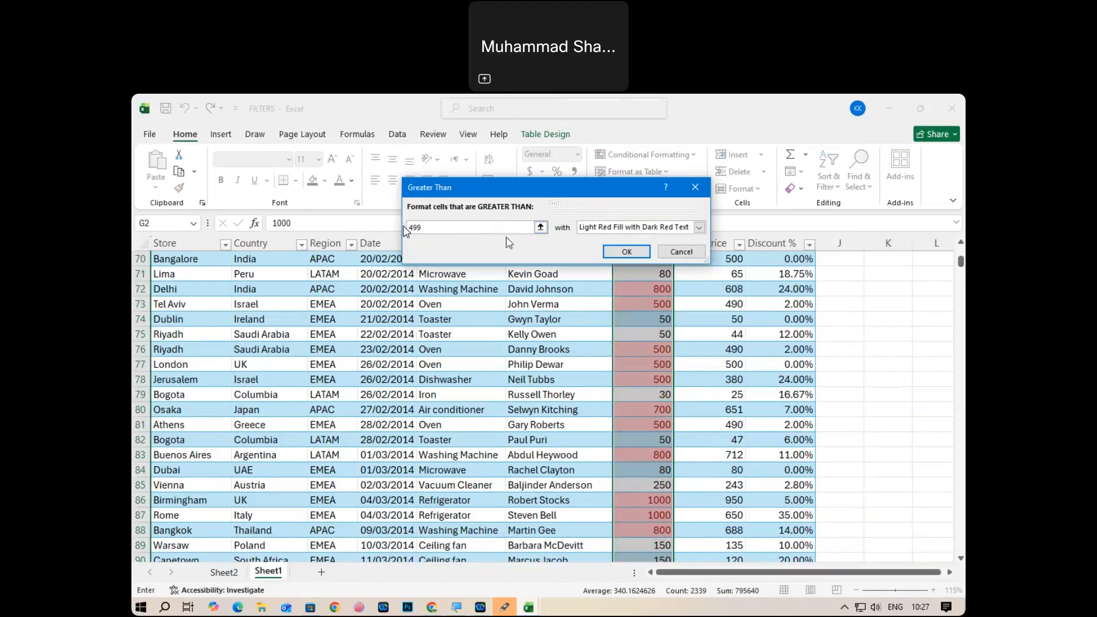
pyautogui.click(700, 228)
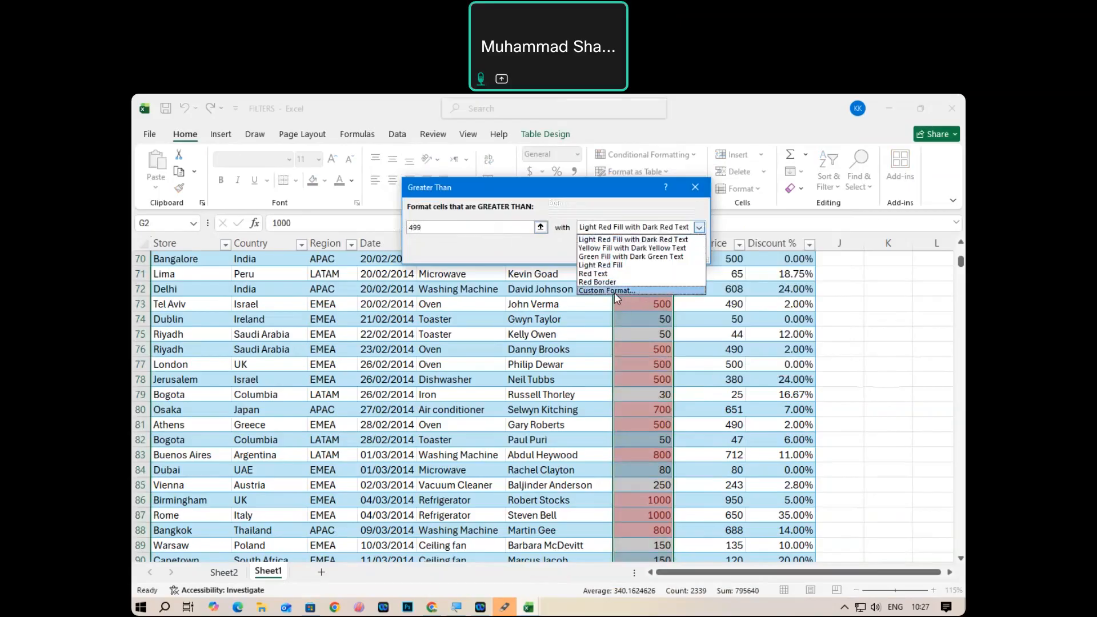
pyautogui.click(615, 293)
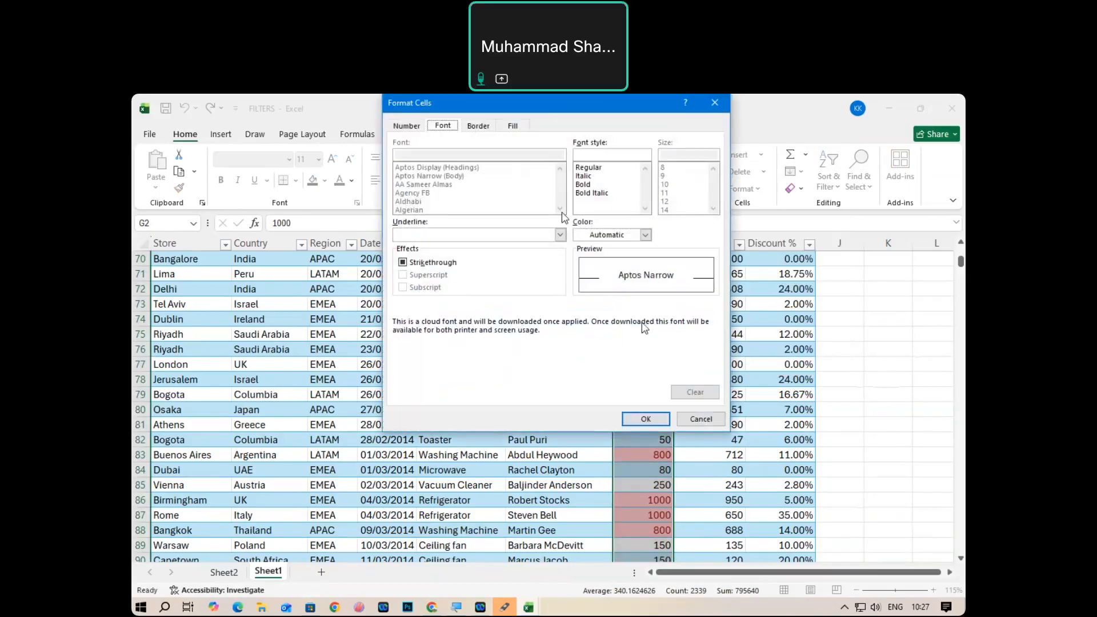
# Give the Greater Than 499 rule a white font and black fill, apply it, and review the highlighted List Prices through the table.
pyautogui.click(645, 234)
pyautogui.click(585, 291)
pyautogui.moveTo(507, 115); pyautogui.dragTo(507, 132)
pyautogui.click(512, 144)
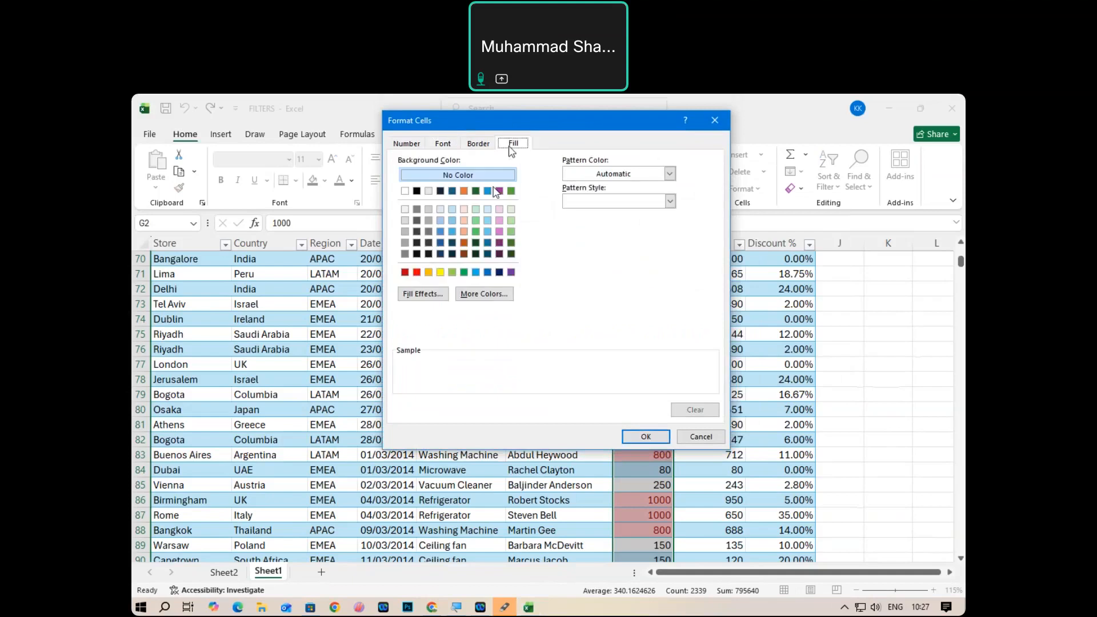
pyautogui.click(417, 191)
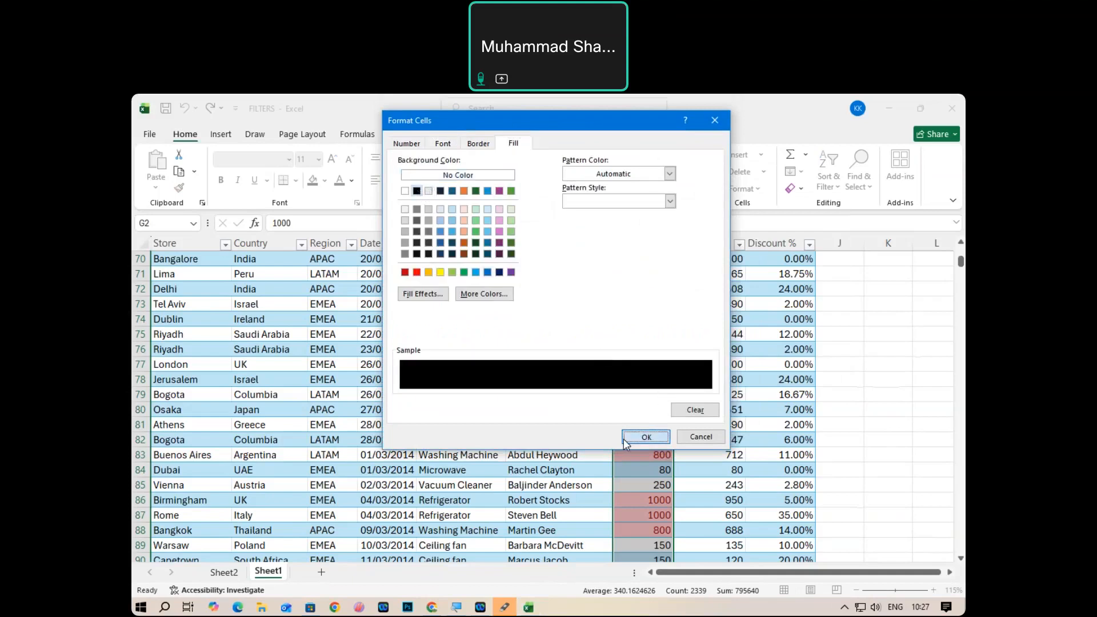
pyautogui.click(645, 437)
pyautogui.click(627, 252)
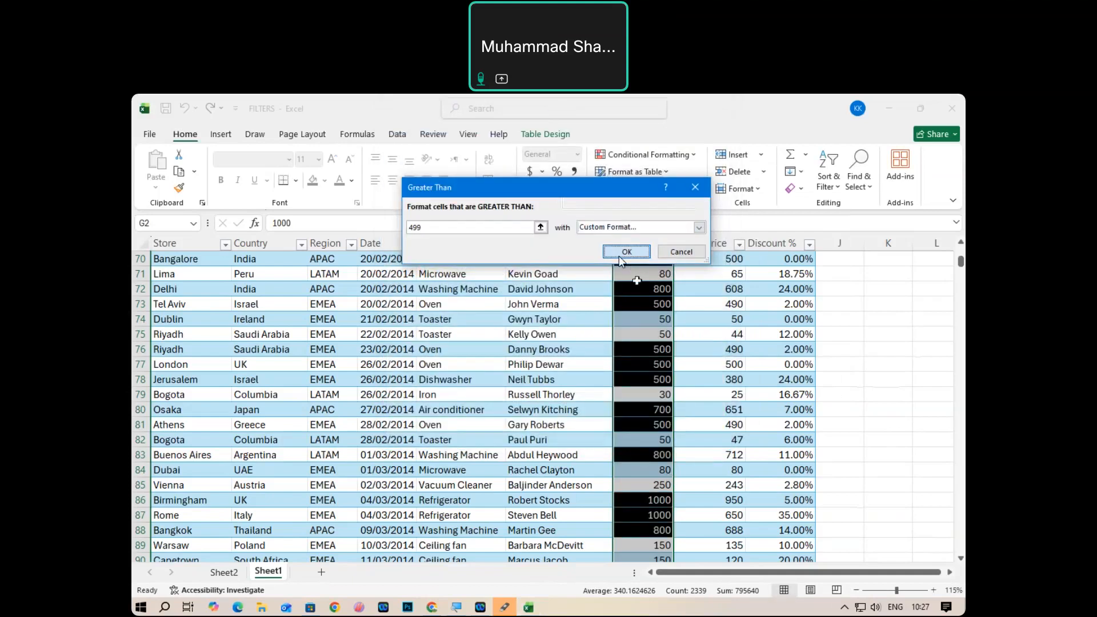
pyautogui.scroll(20, 704, 410)
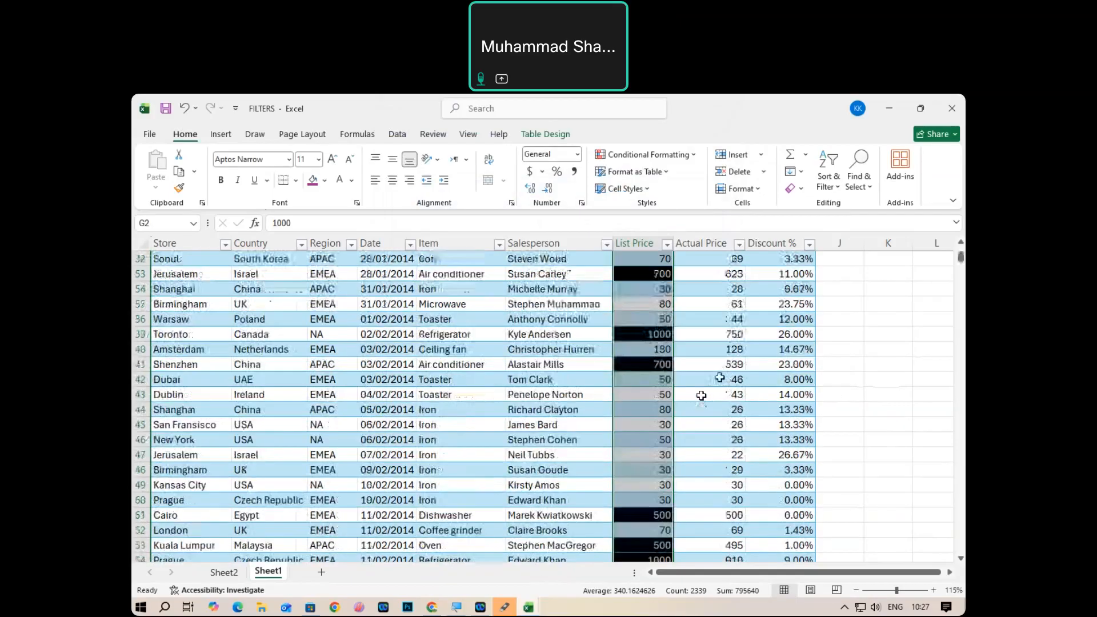
pyautogui.click(794, 379)
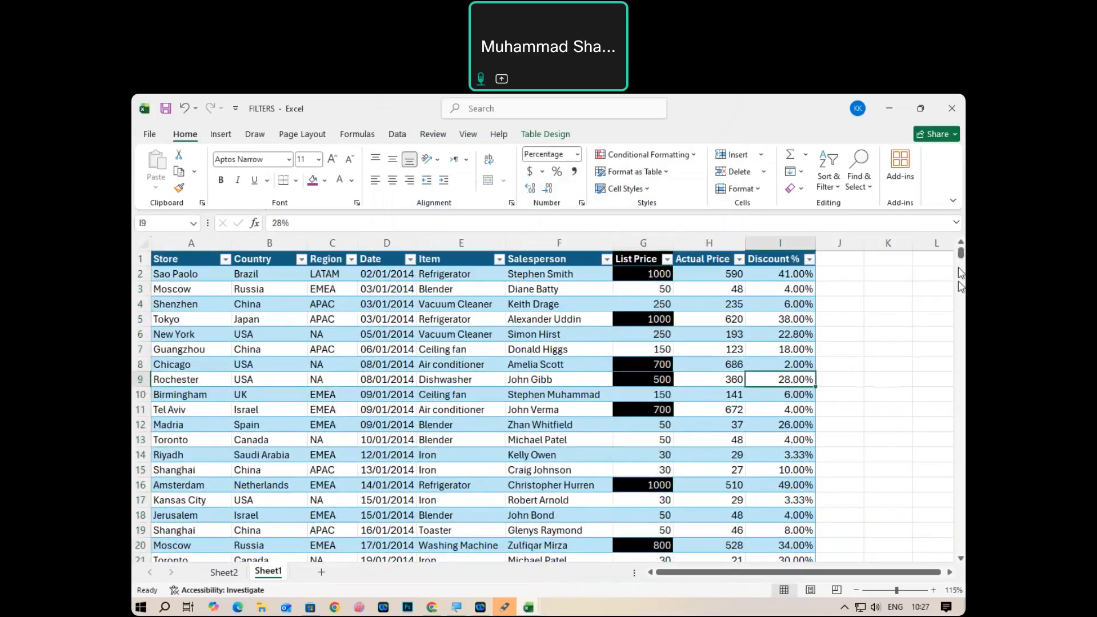
pyautogui.moveTo(962, 255); pyautogui.dragTo(964, 377)
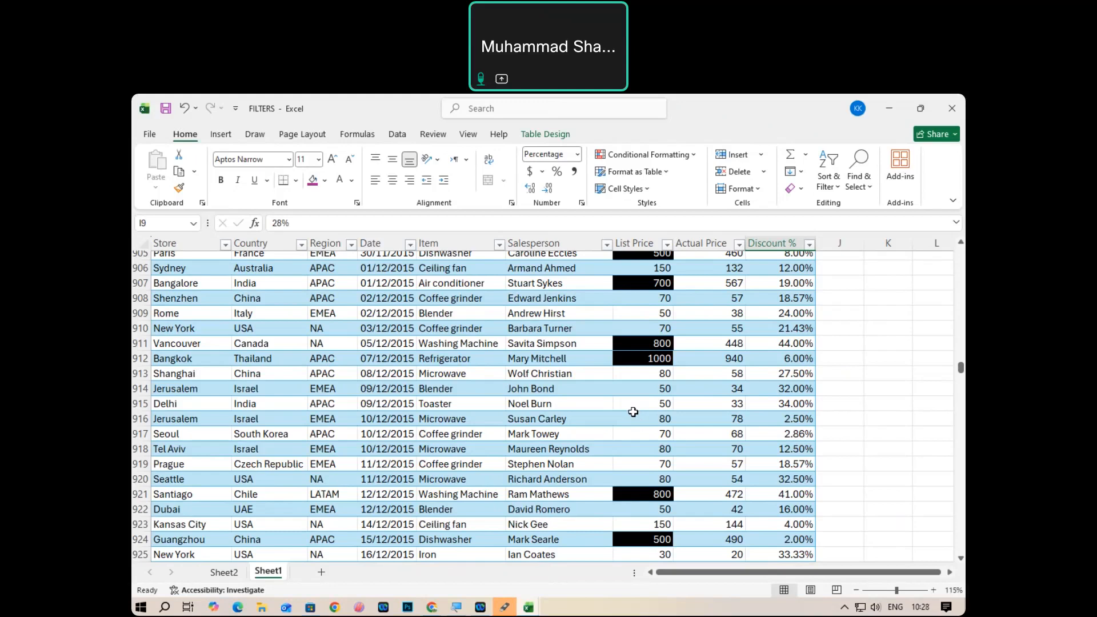
pyautogui.click(643, 155)
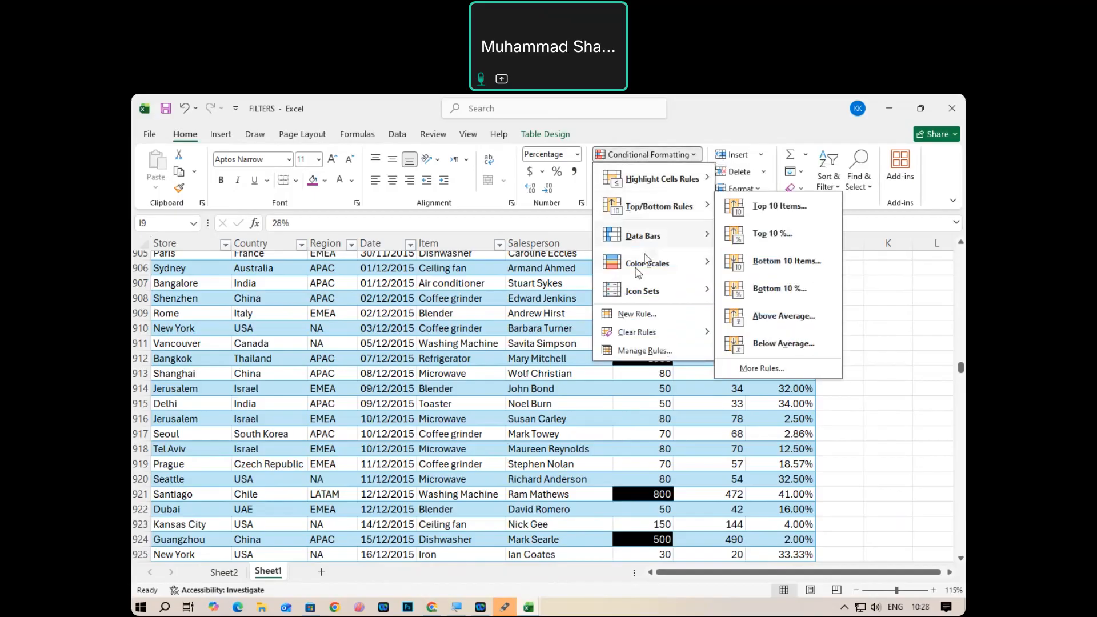
pyautogui.moveTo(636, 284)
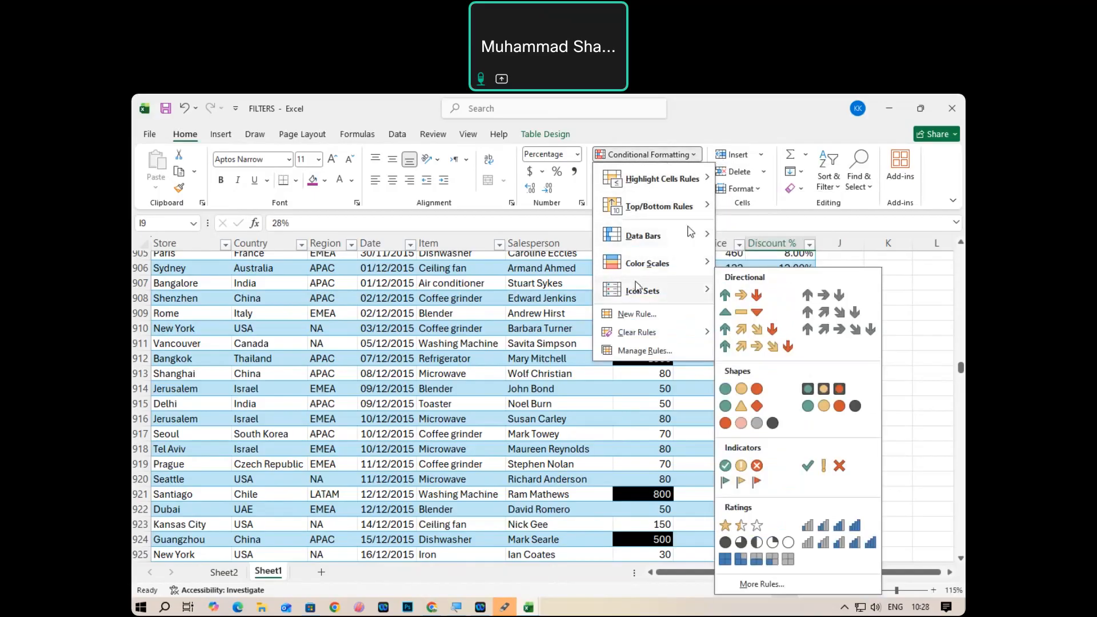
pyautogui.moveTo(696, 177)
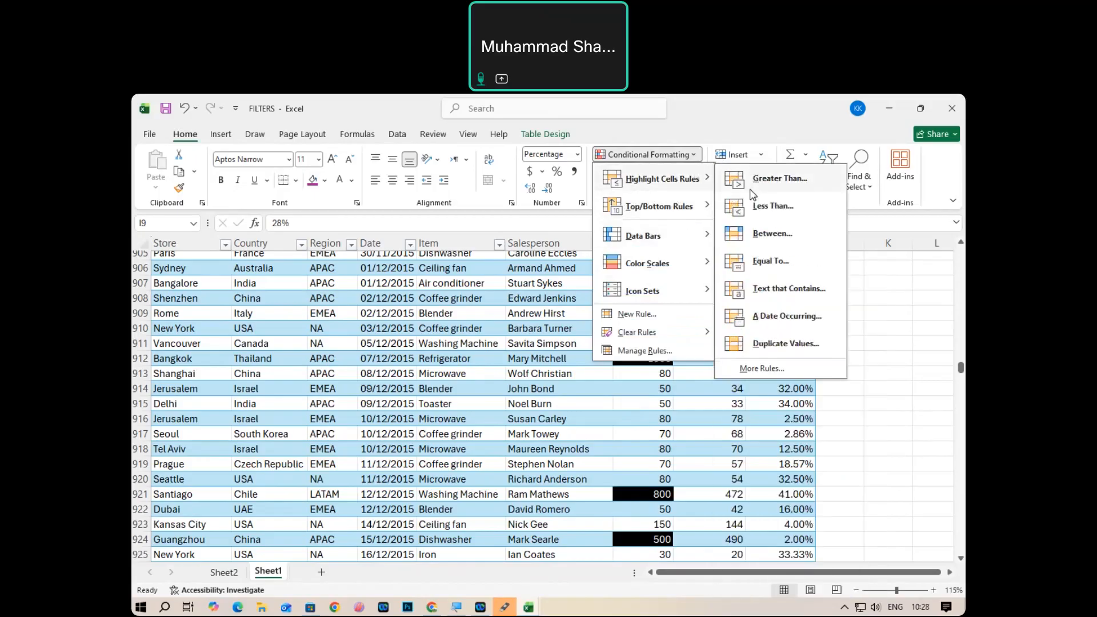
pyautogui.click(780, 245)
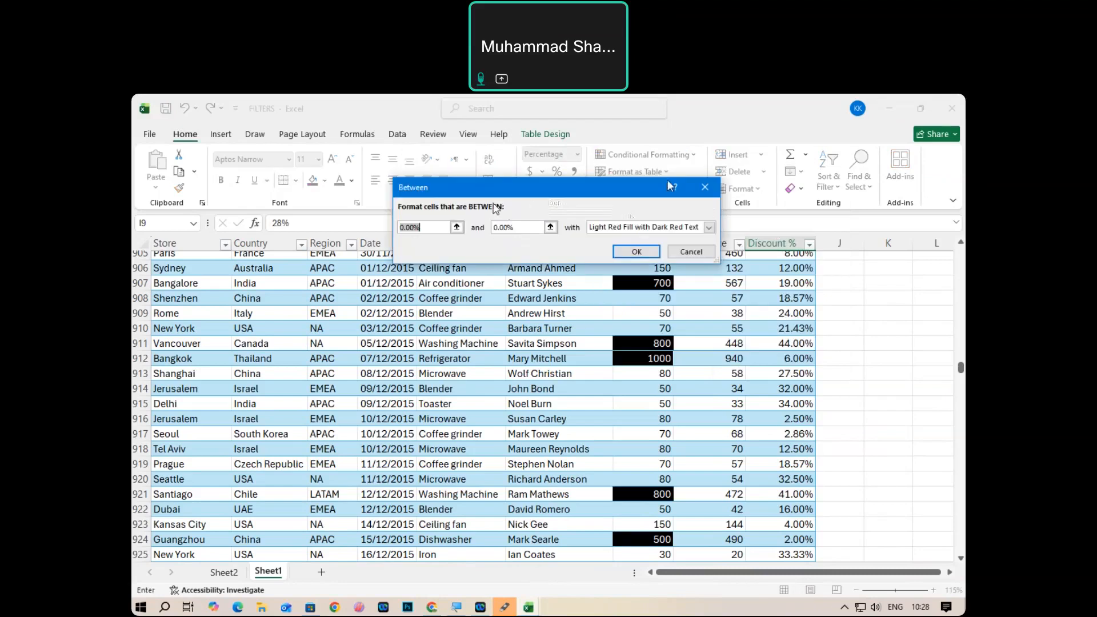
pyautogui.click(699, 185)
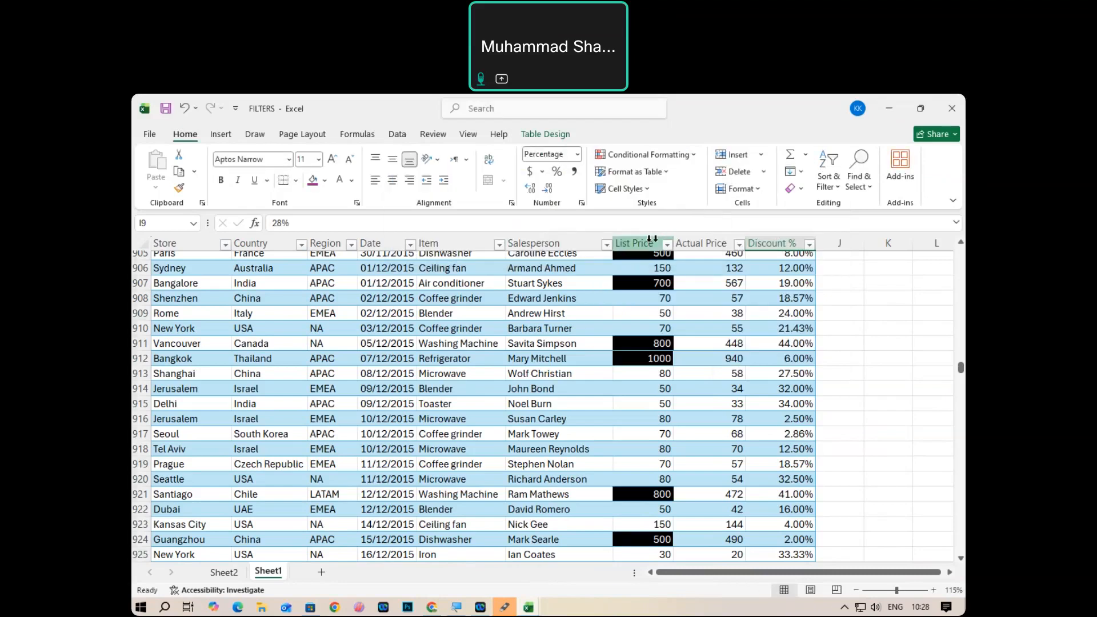
# Start a Between highlight rule from 499 to 800 for the List Price column and open its custom format settings.
pyautogui.click(657, 238)
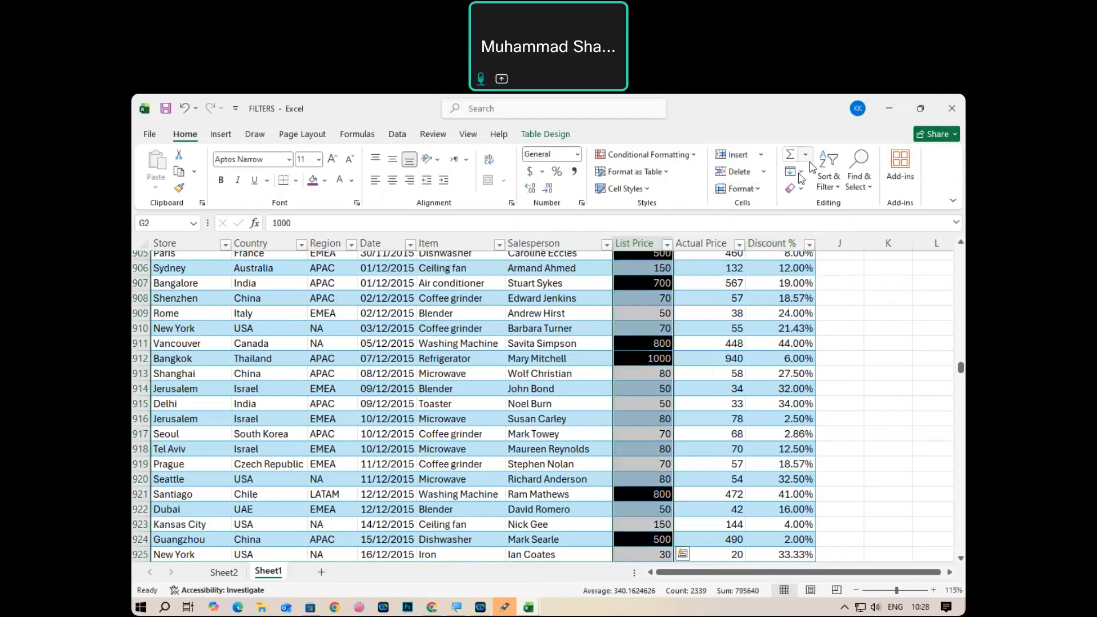
pyautogui.click(653, 161)
pyautogui.moveTo(663, 171)
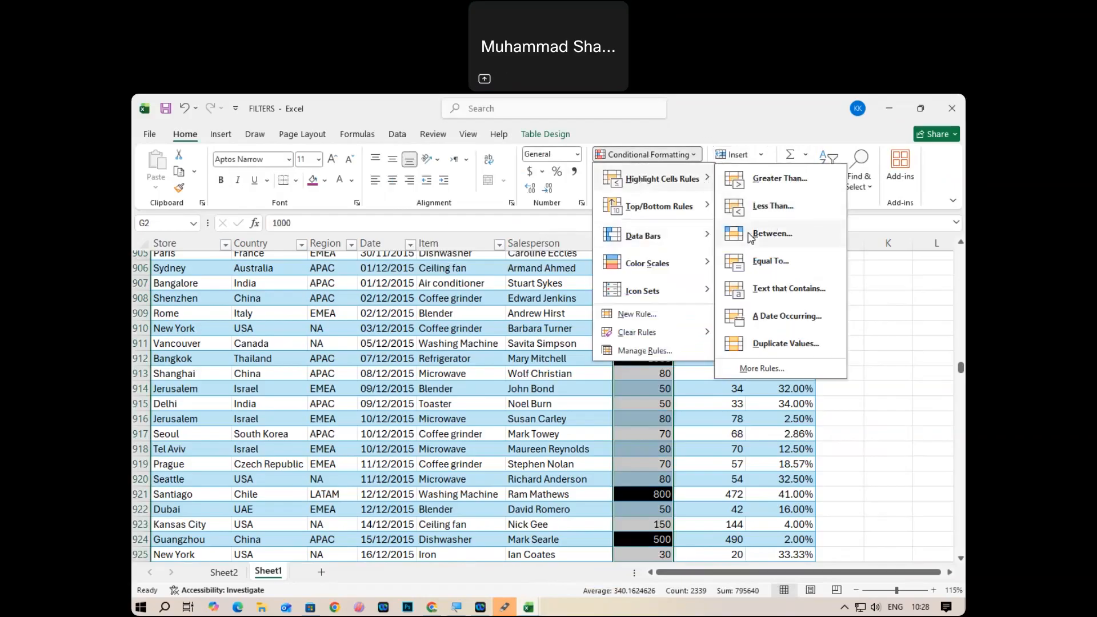
pyautogui.click(754, 227)
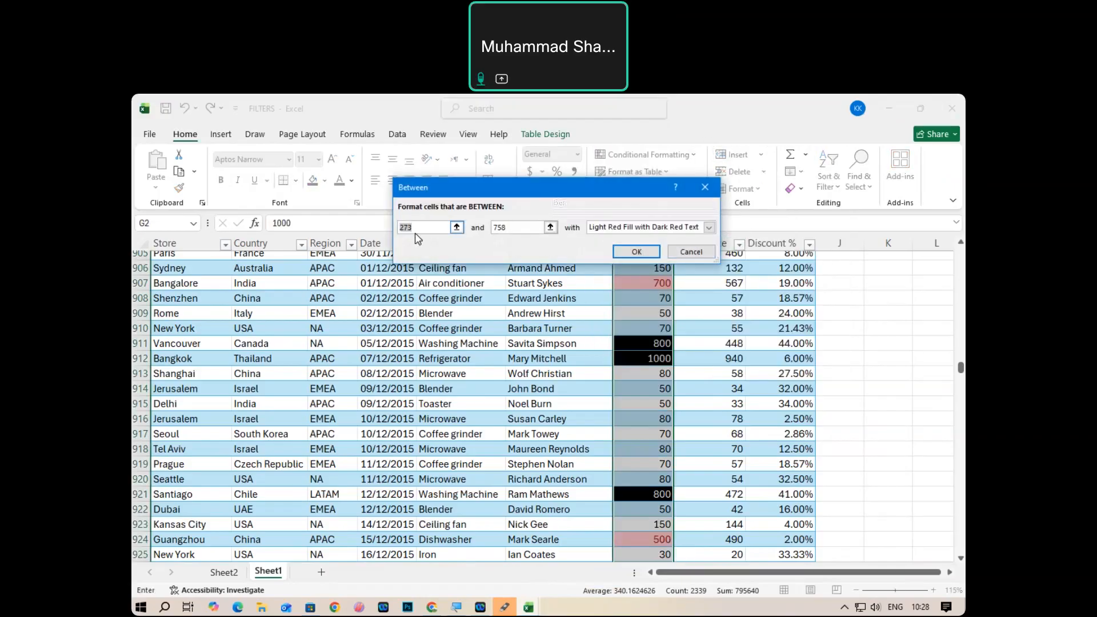
pyautogui.write('499')
pyautogui.press('Tab')
pyautogui.write('800')
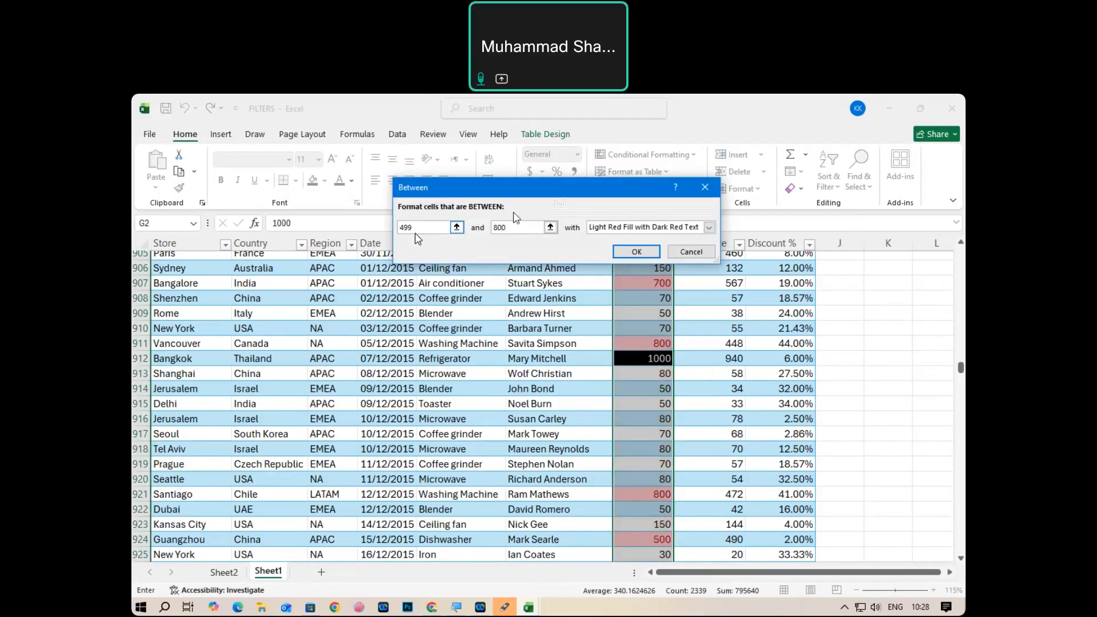
pyautogui.click(709, 228)
pyautogui.click(620, 291)
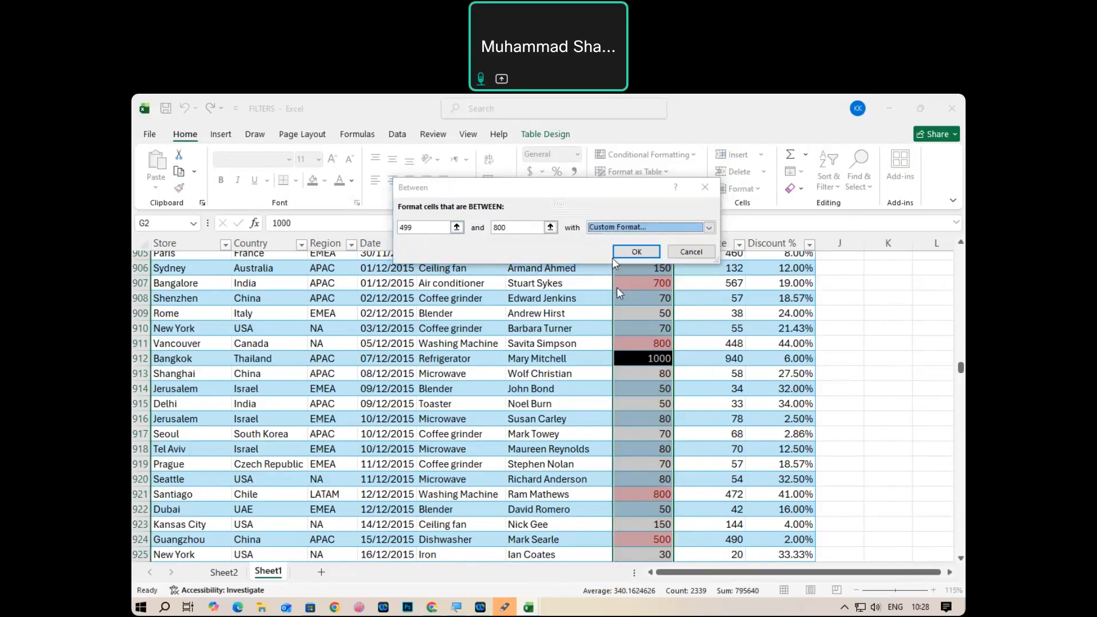
# Apply the Between rule with a black fill and white font, then check G912 and the surrounding List Prices.
pyautogui.click(417, 174)
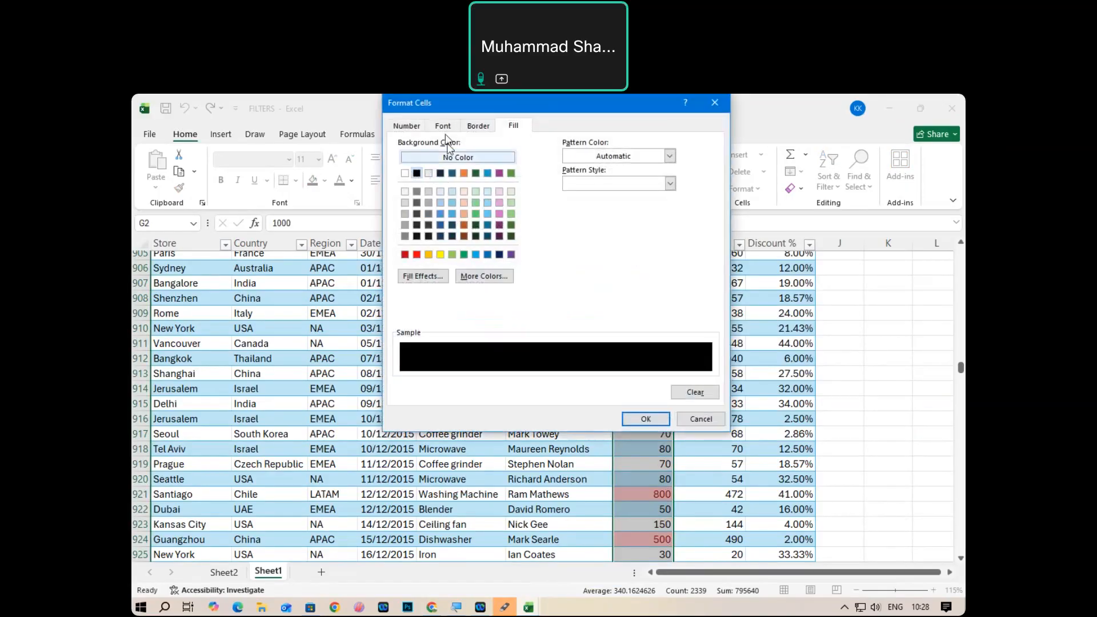
pyautogui.click(443, 125)
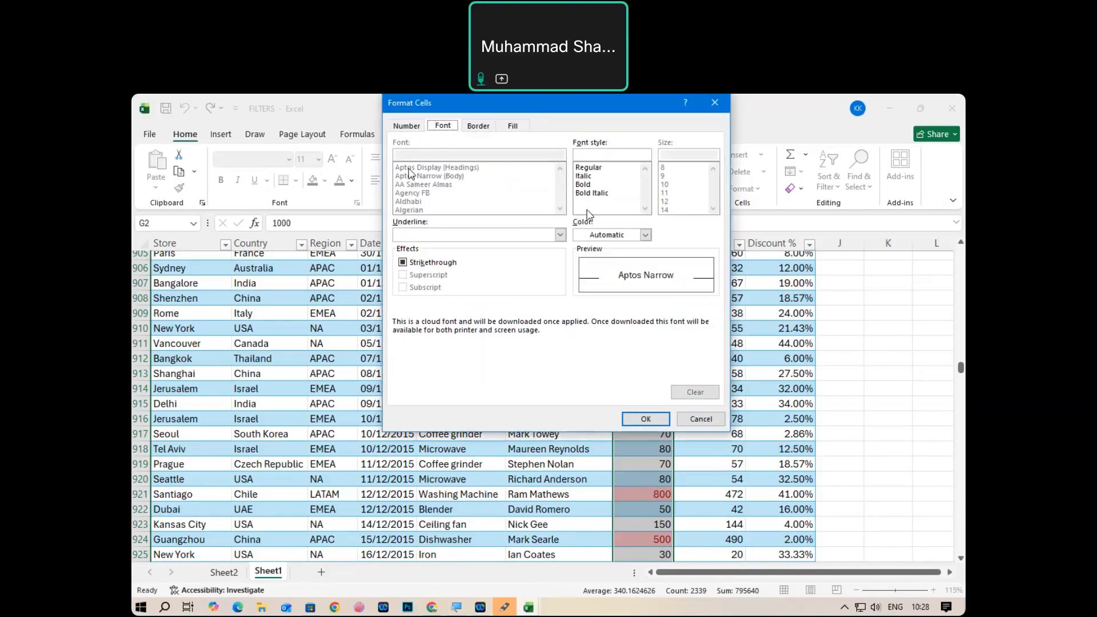
pyautogui.click(634, 232)
pyautogui.click(599, 295)
pyautogui.click(652, 417)
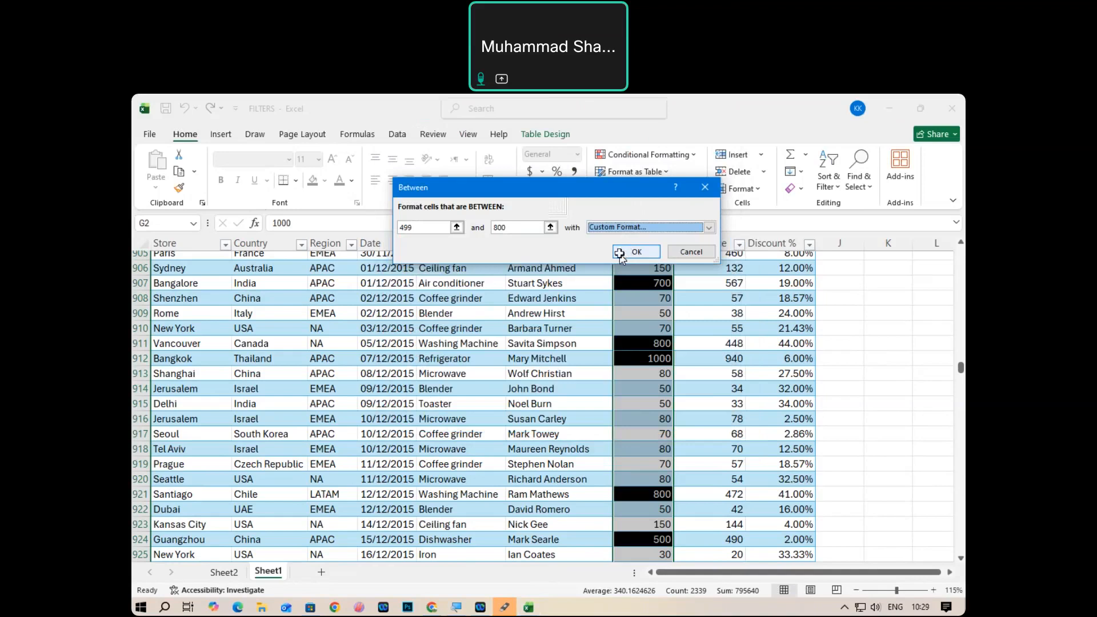
pyautogui.click(635, 252)
pyautogui.click(637, 362)
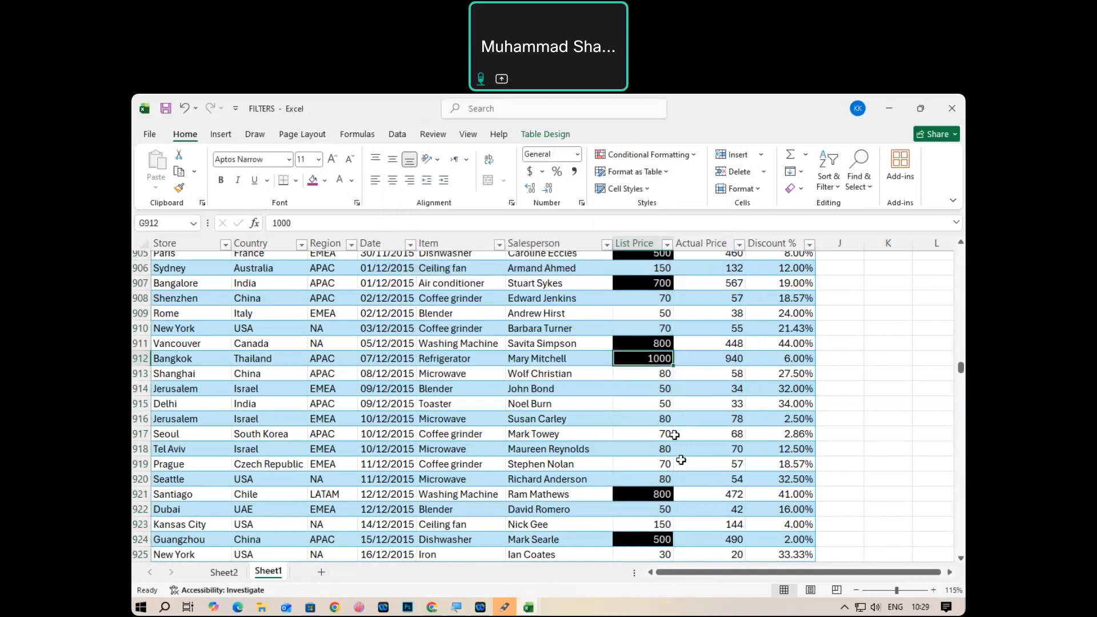
pyautogui.scroll(-3, 675, 435)
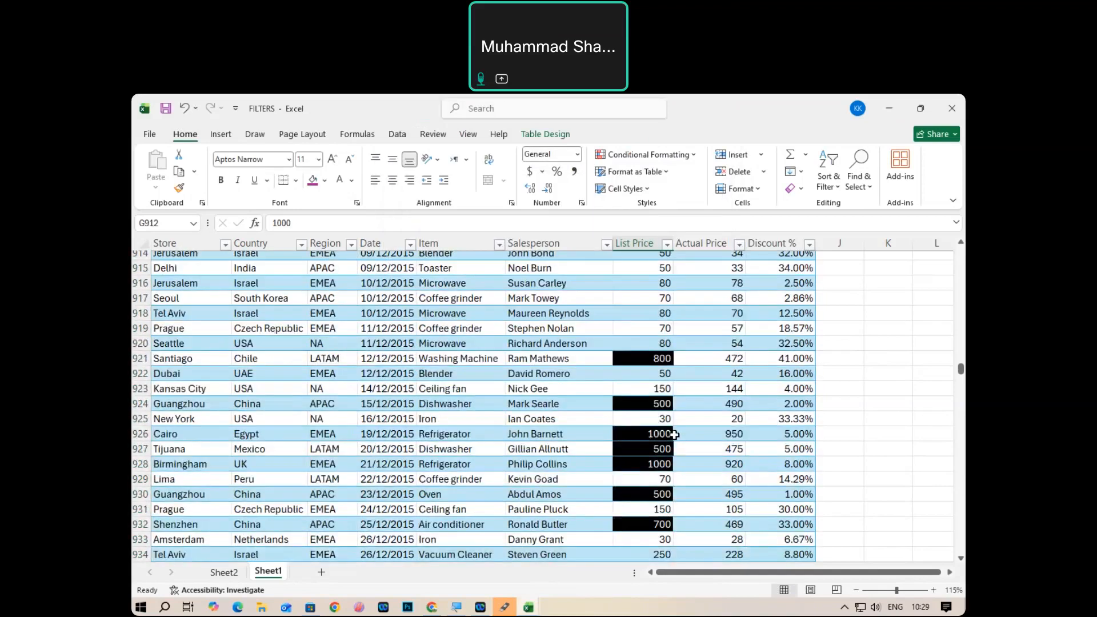
pyautogui.scroll(15, 669, 431)
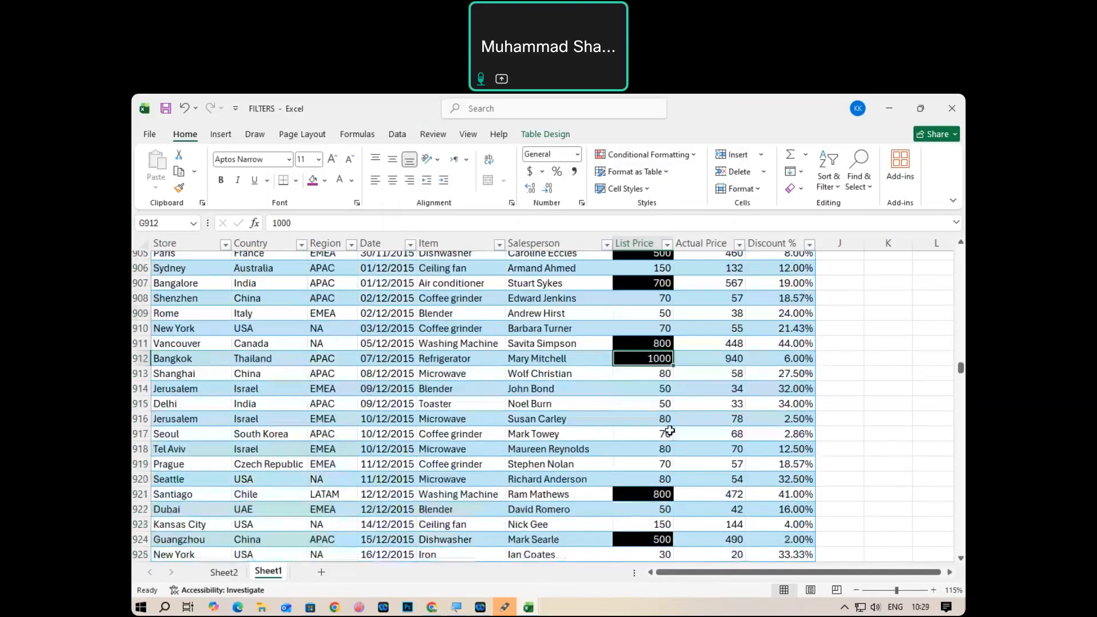
pyautogui.scroll(3, 669, 430)
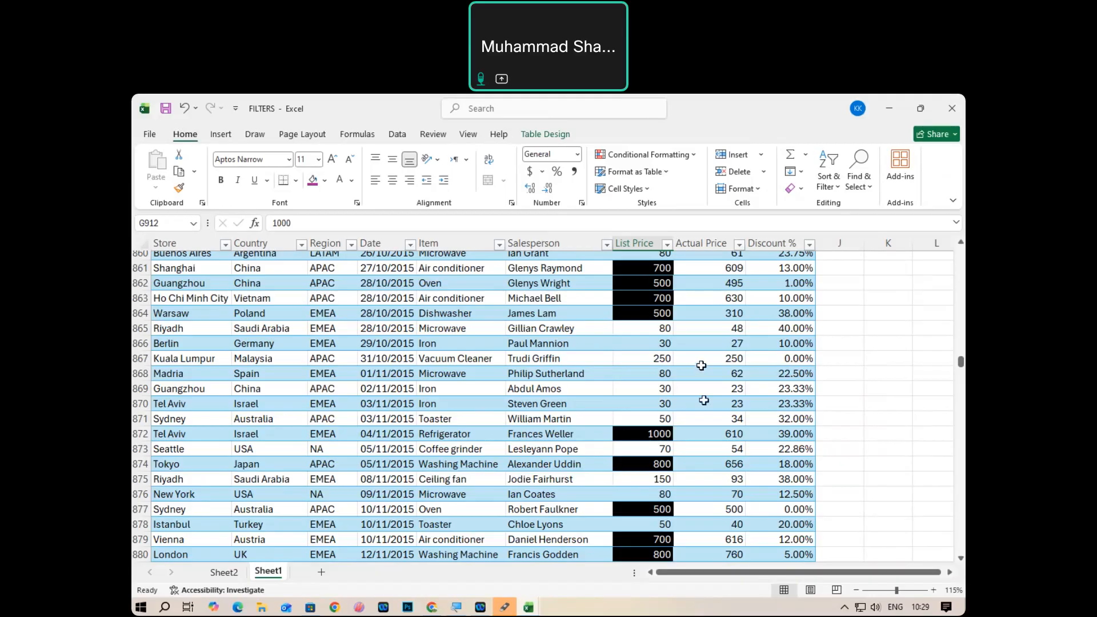
pyautogui.scroll(-1, 703, 400)
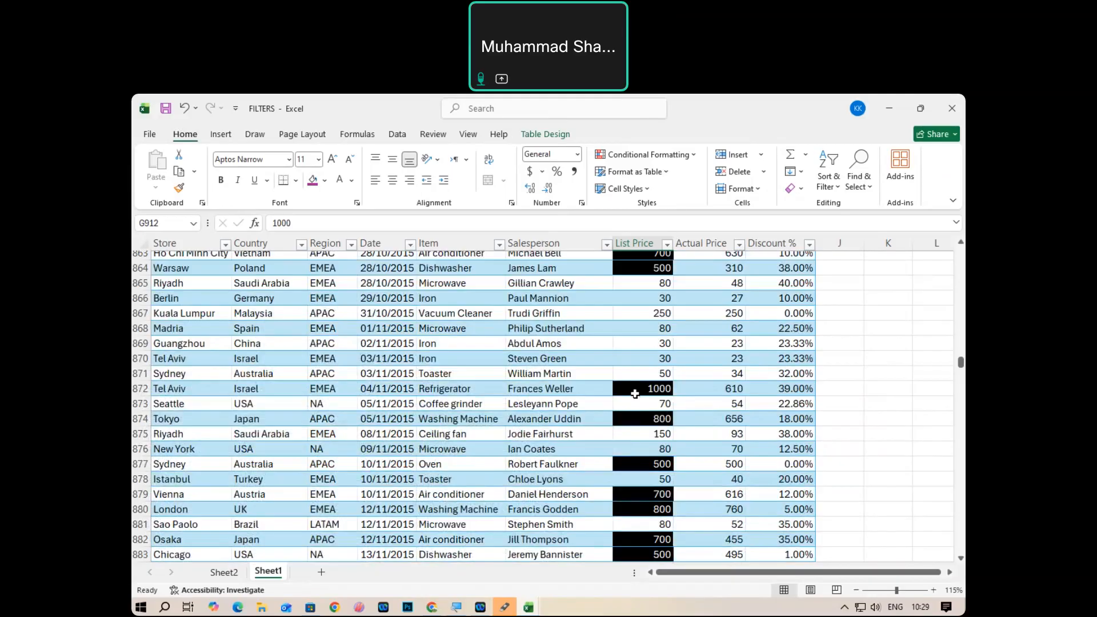
pyautogui.click(683, 157)
pyautogui.moveTo(660, 185)
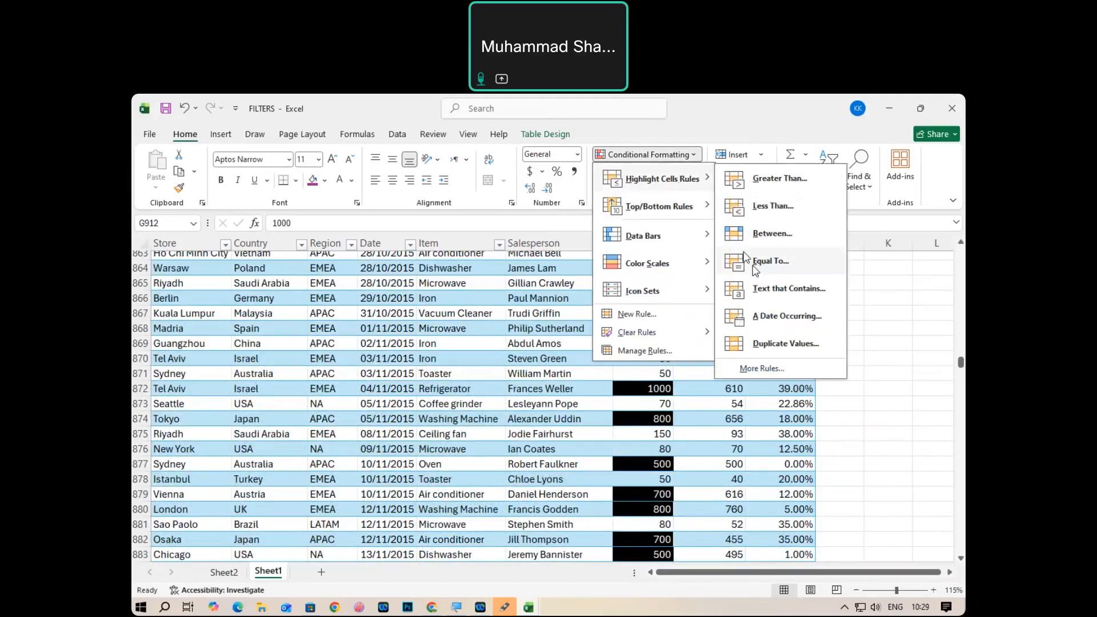
pyautogui.click(766, 234)
pyautogui.click(423, 229)
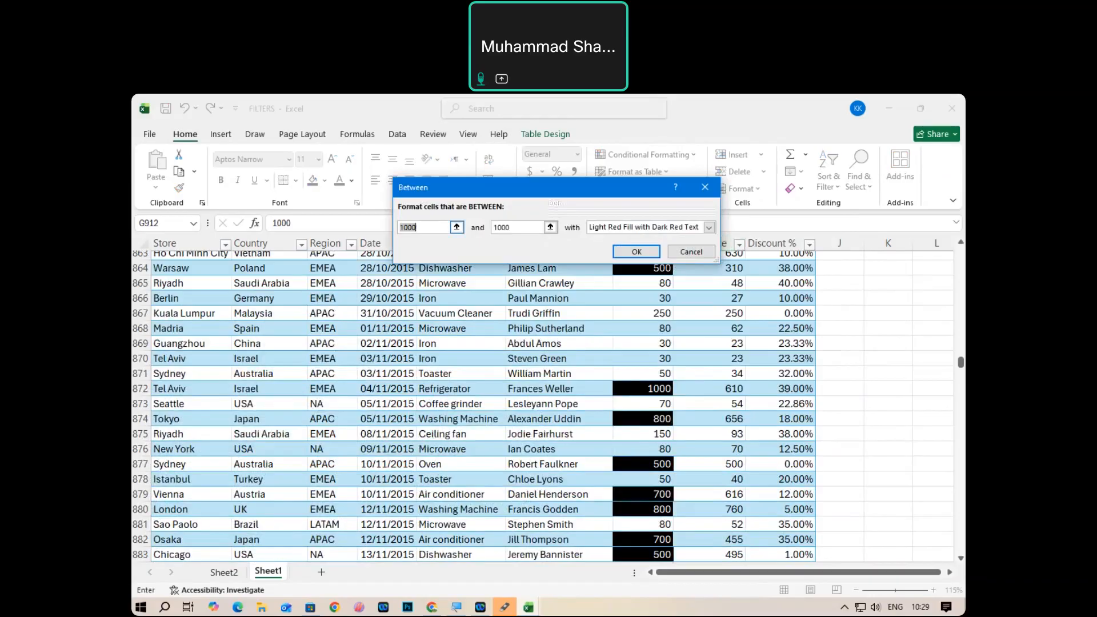
pyautogui.click(656, 249)
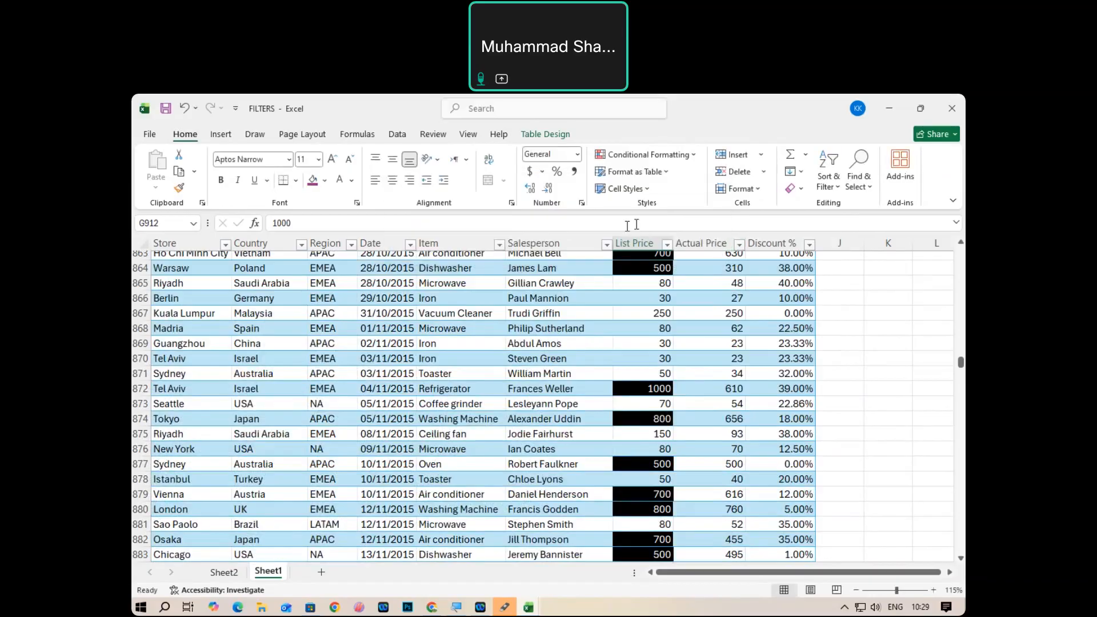
# Highlight List Price values between 499 and 800 using Green Fill with Dark Green Text.
pyautogui.click(627, 231)
pyautogui.click(648, 155)
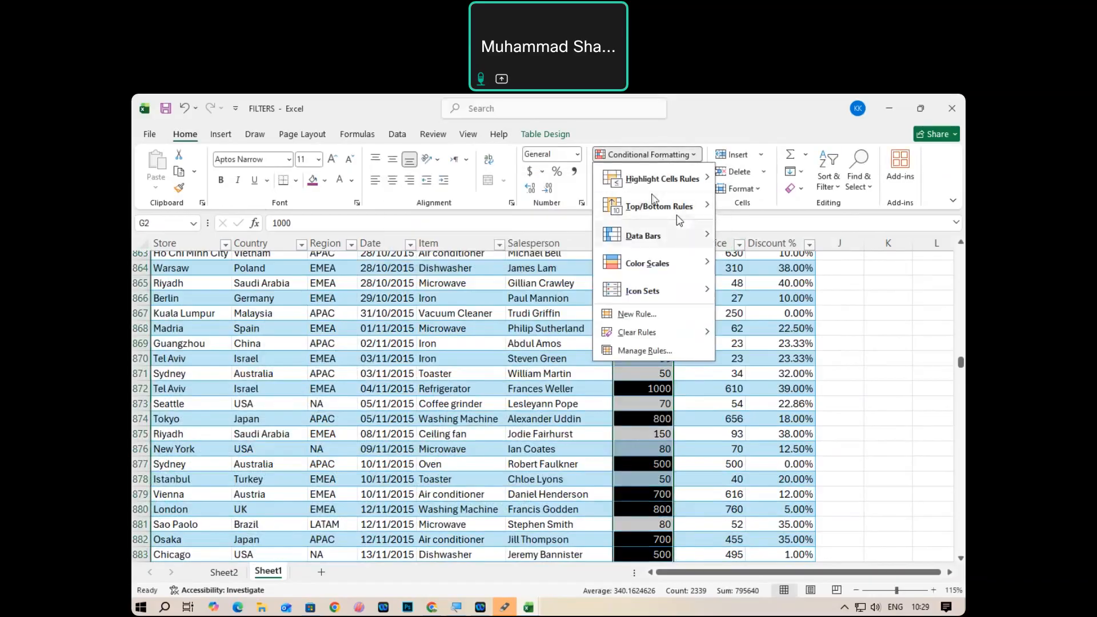
pyautogui.moveTo(690, 182)
pyautogui.click(760, 234)
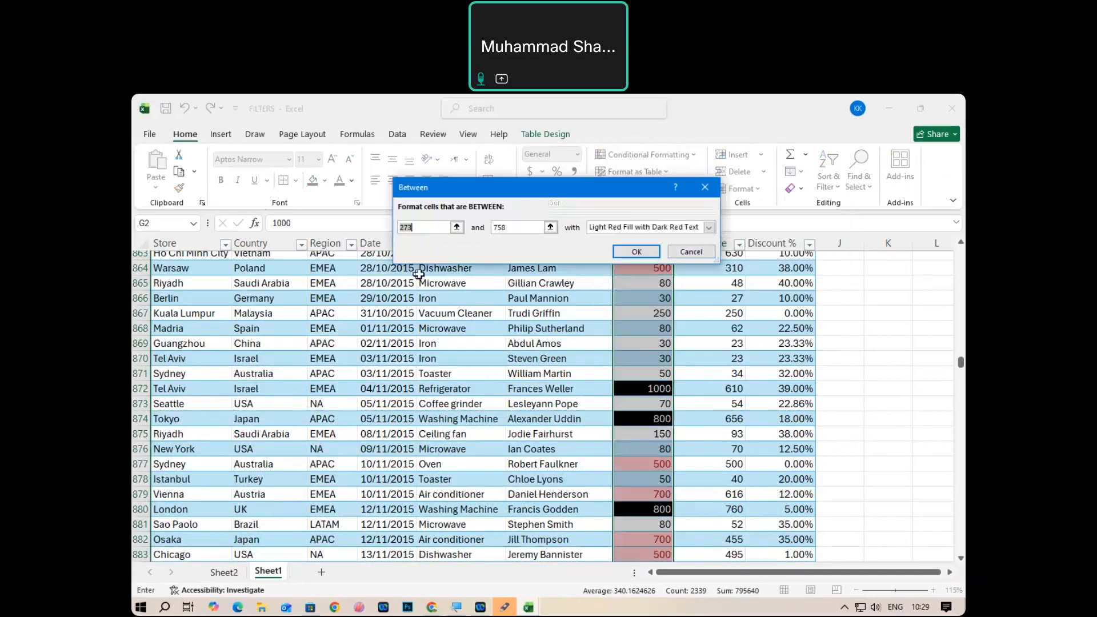
pyautogui.write('499')
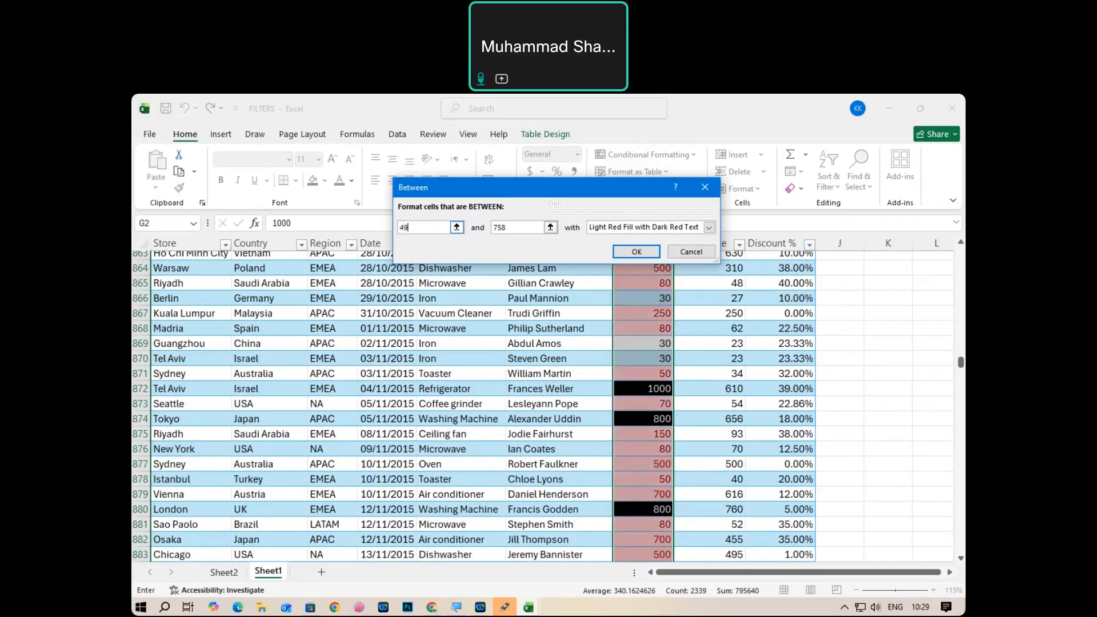
pyautogui.press('Tab')
pyautogui.write('800')
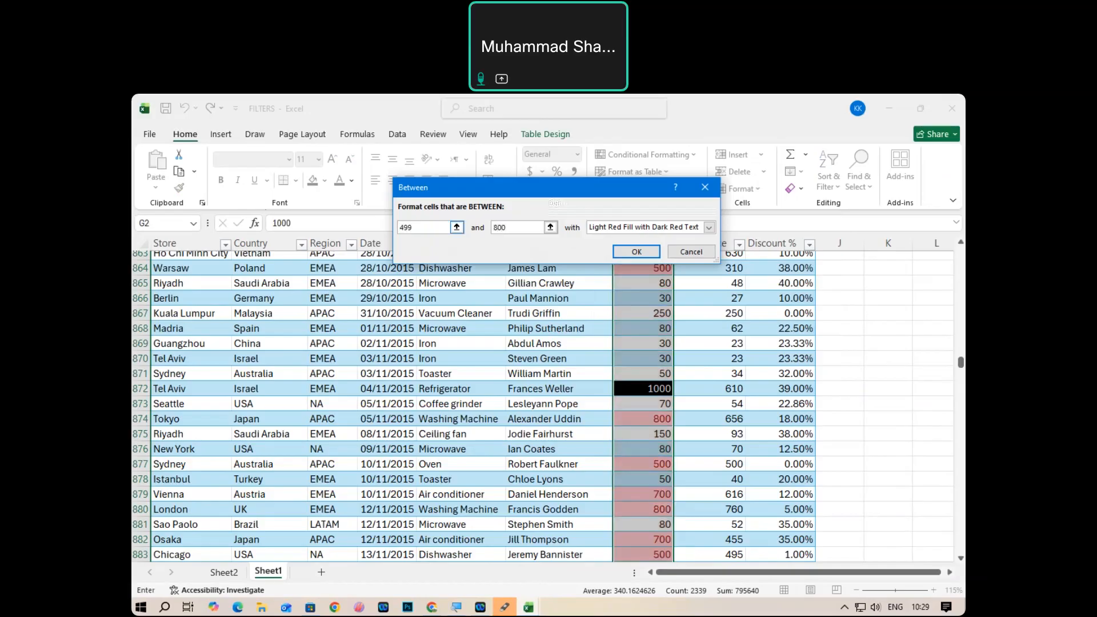
pyautogui.click(709, 228)
pyautogui.click(609, 256)
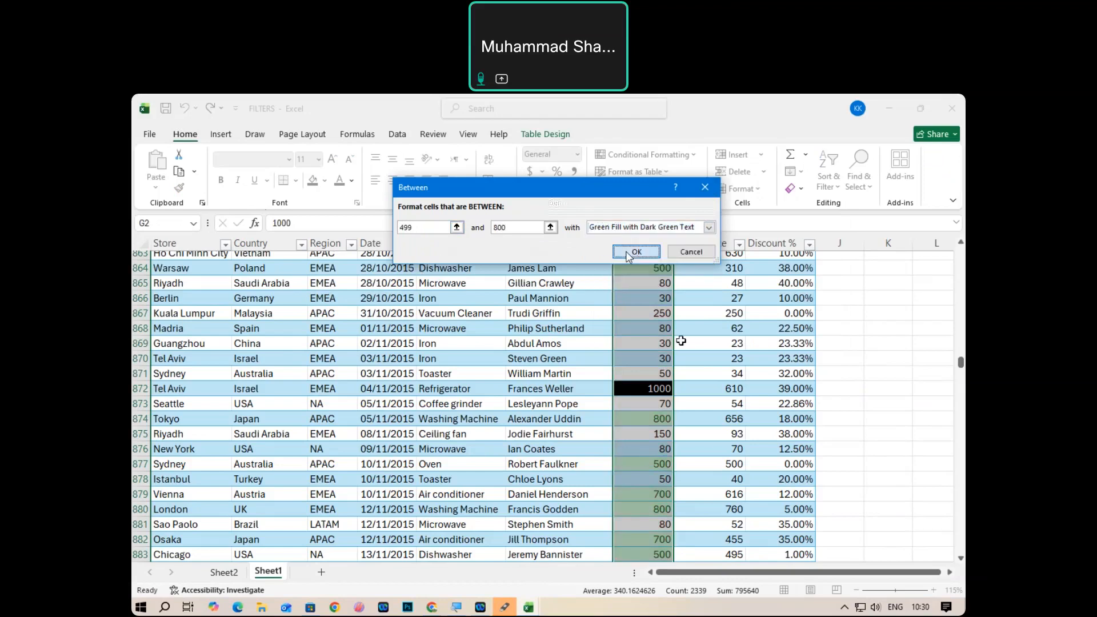
pyautogui.click(635, 252)
pyautogui.click(707, 448)
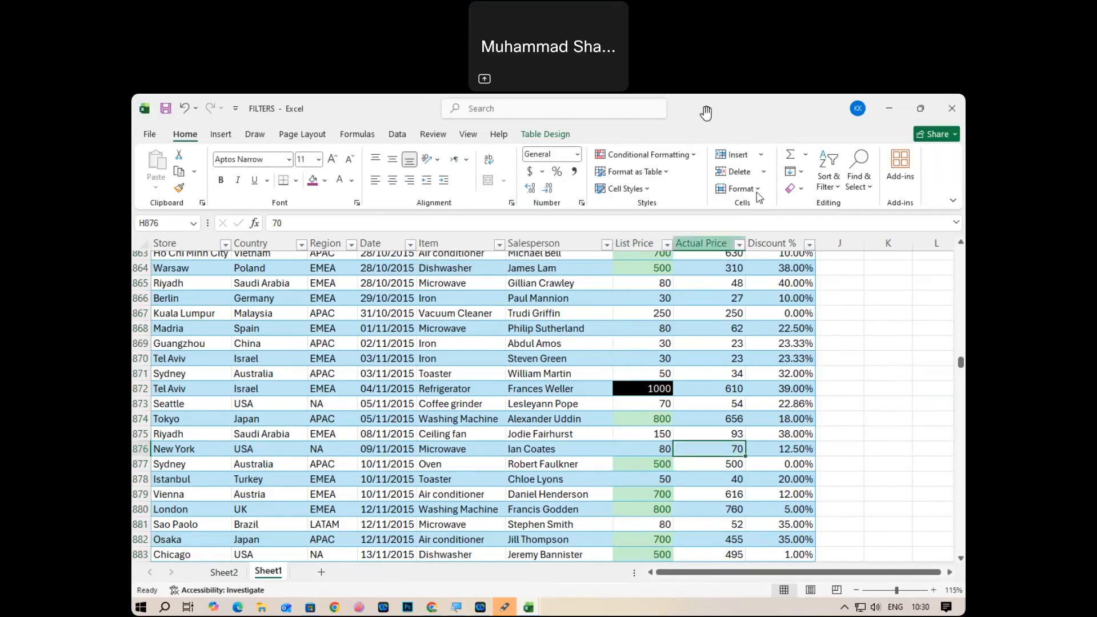
pyautogui.click(664, 157)
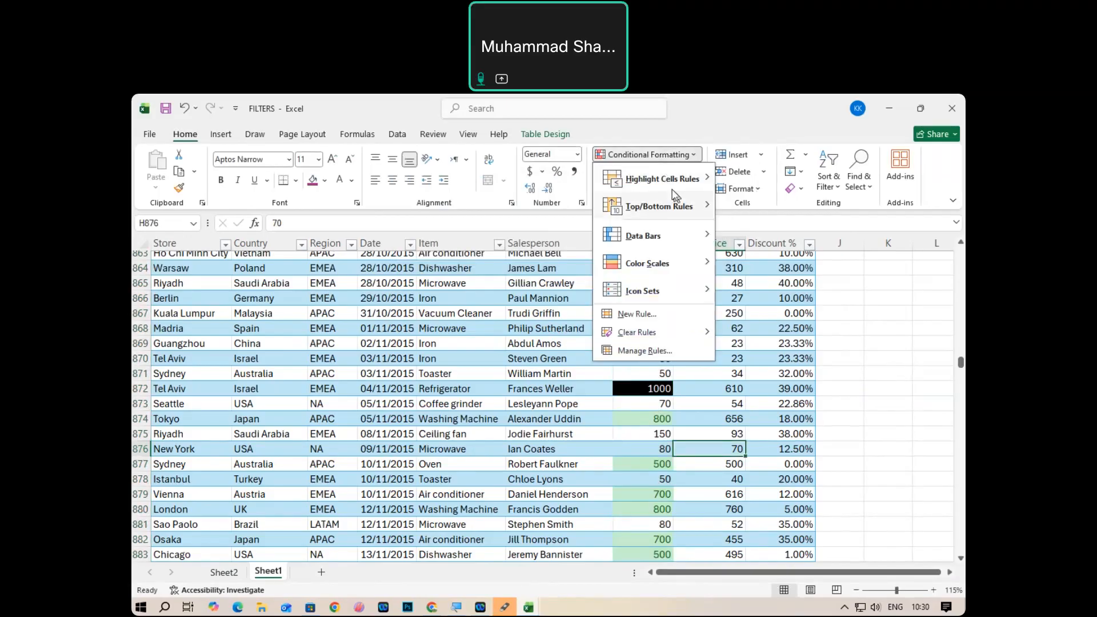
pyautogui.moveTo(666, 179)
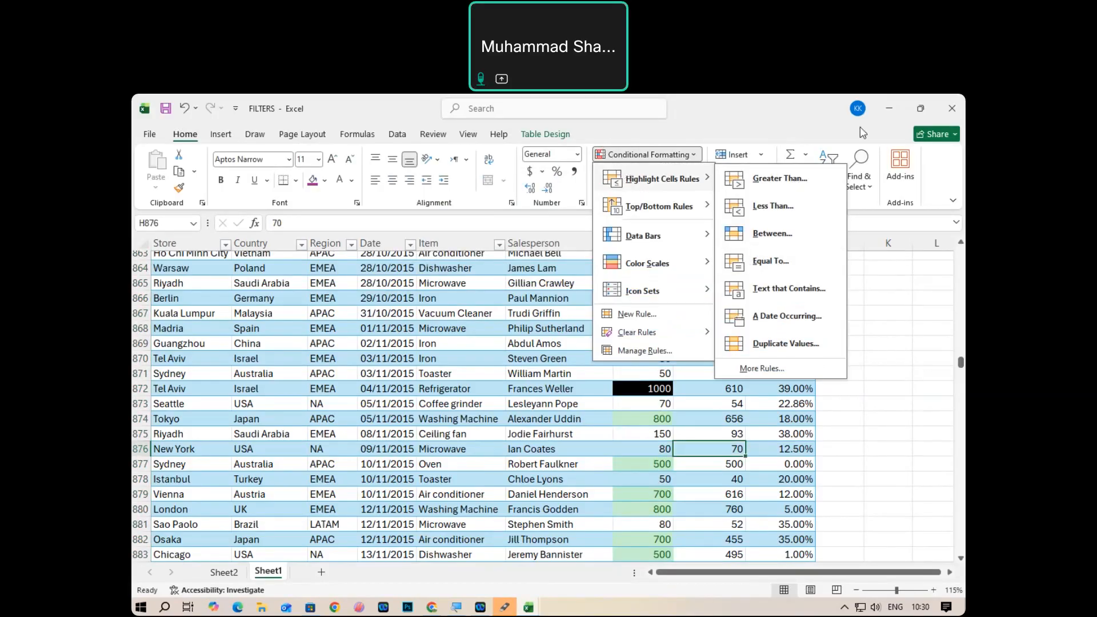
pyautogui.click(836, 134)
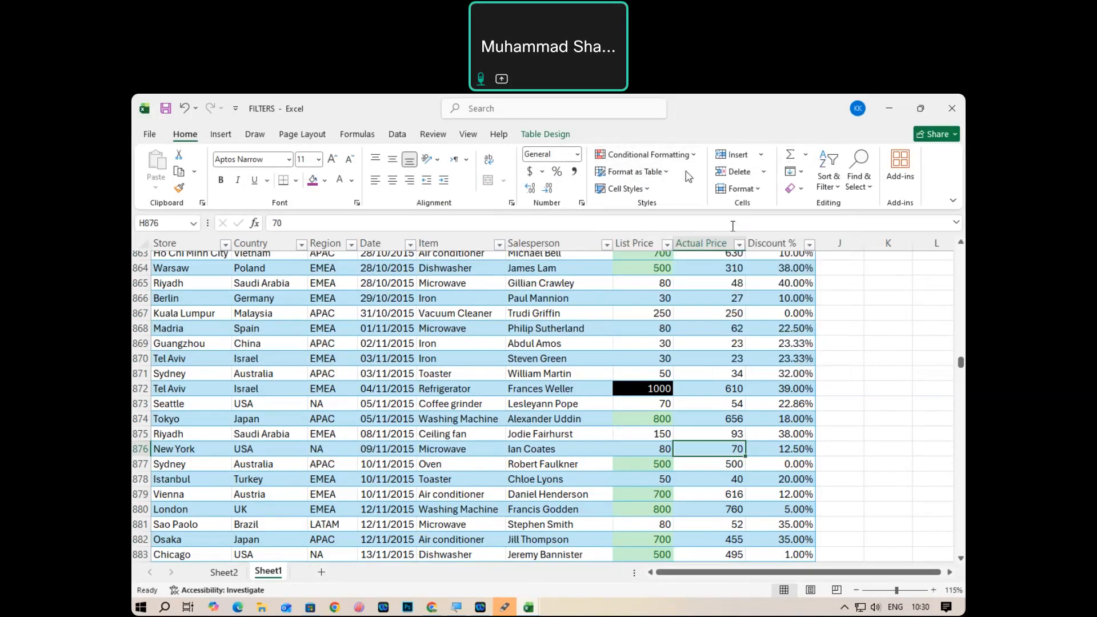
# Highlight List Price values equal to 500 using Light Red Fill with Dark Red Text.
pyautogui.click(637, 238)
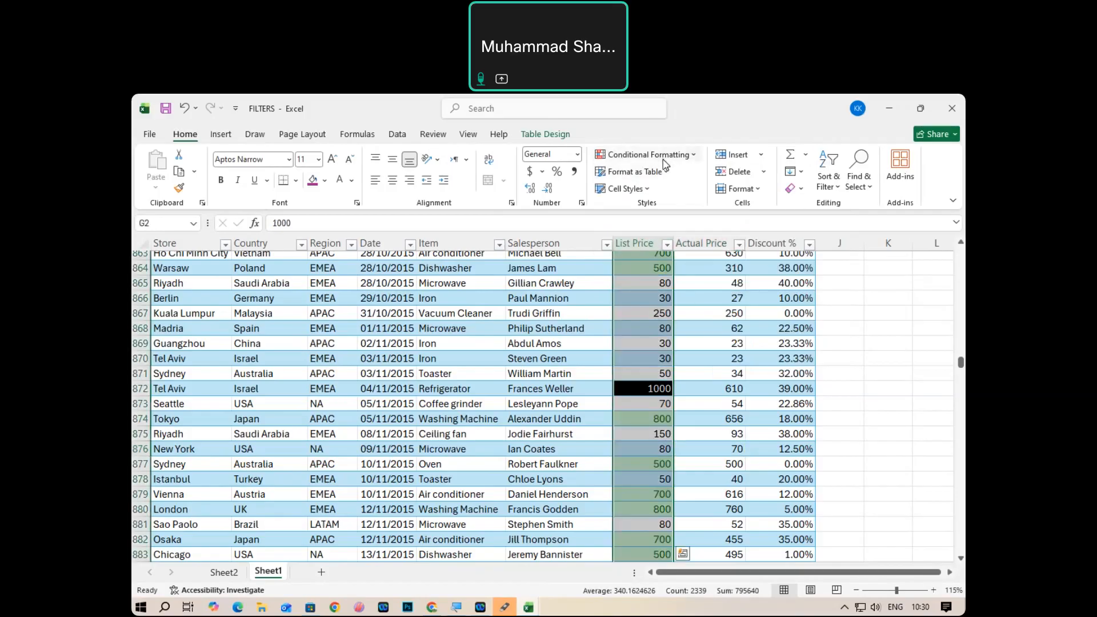
pyautogui.click(669, 155)
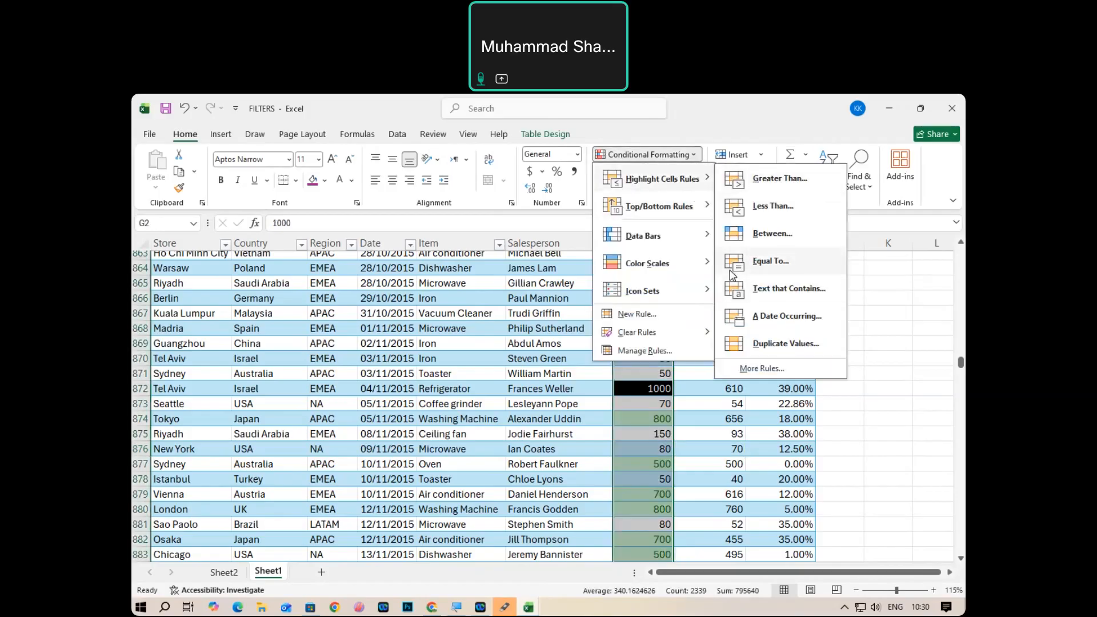
pyautogui.click(742, 264)
pyautogui.click(463, 227)
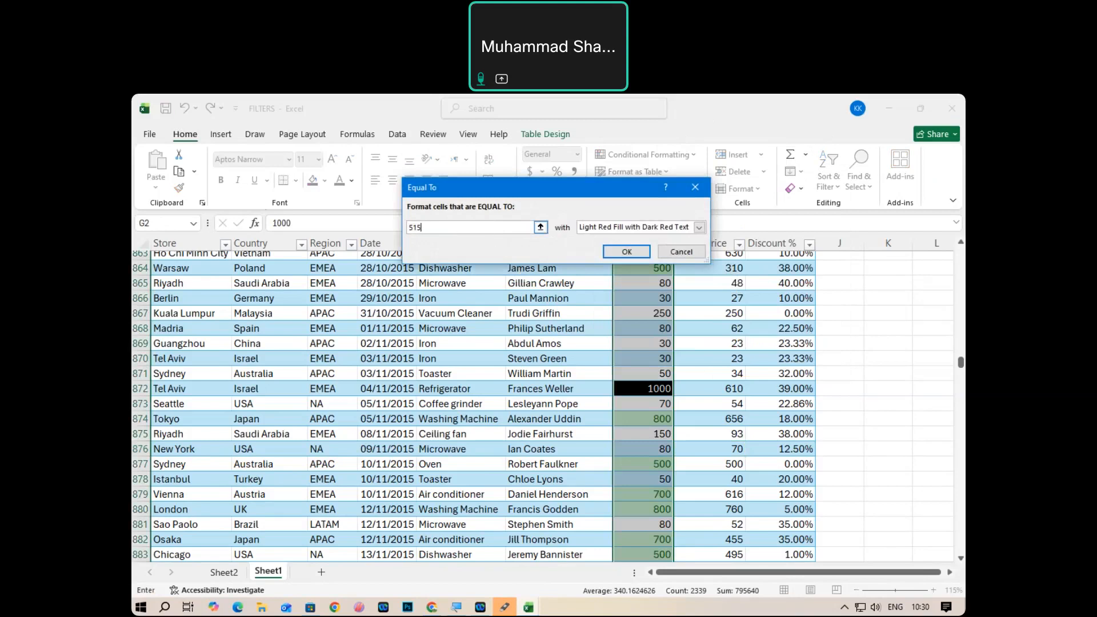
pyautogui.press('BackSpace')
pyautogui.press('BackSpace')
pyautogui.press('BackSpace')
pyautogui.write('500')
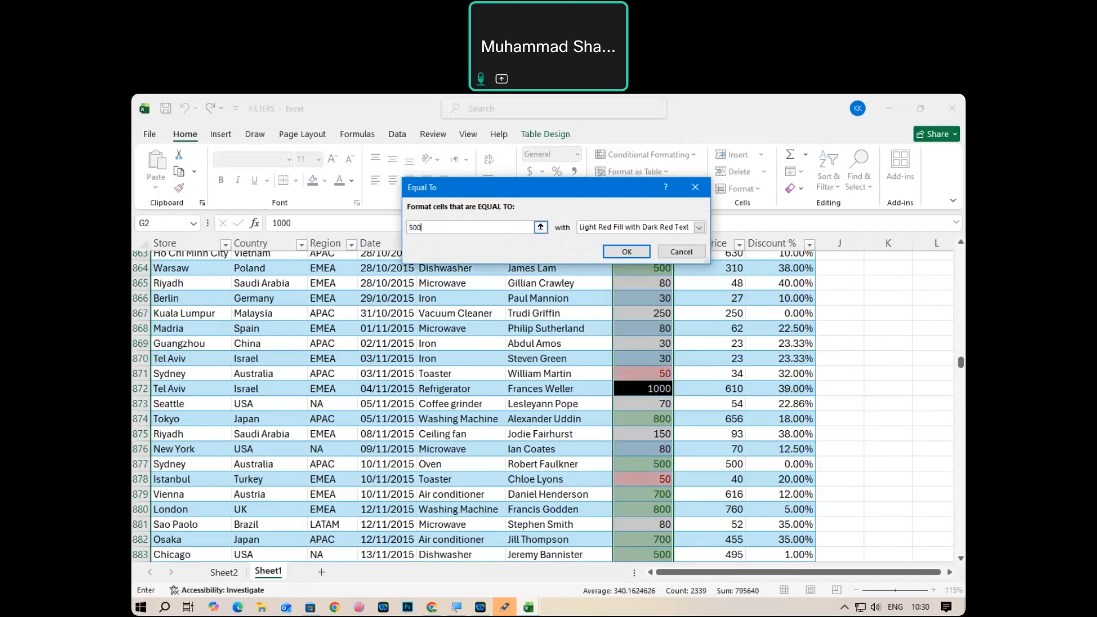
pyautogui.click(699, 227)
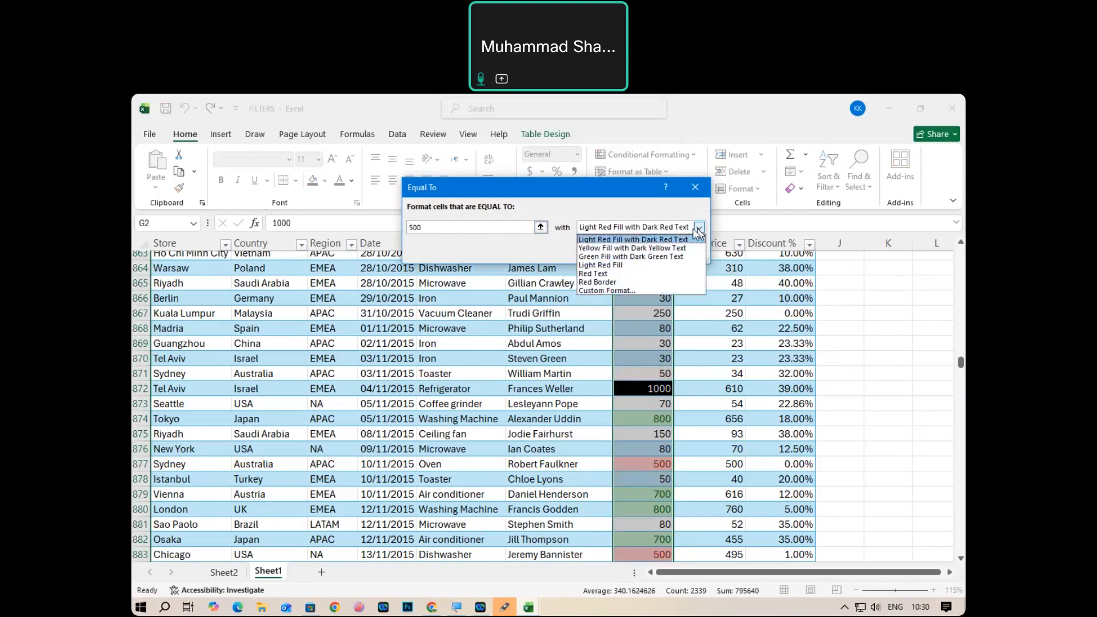
pyautogui.click(640, 240)
pyautogui.click(633, 253)
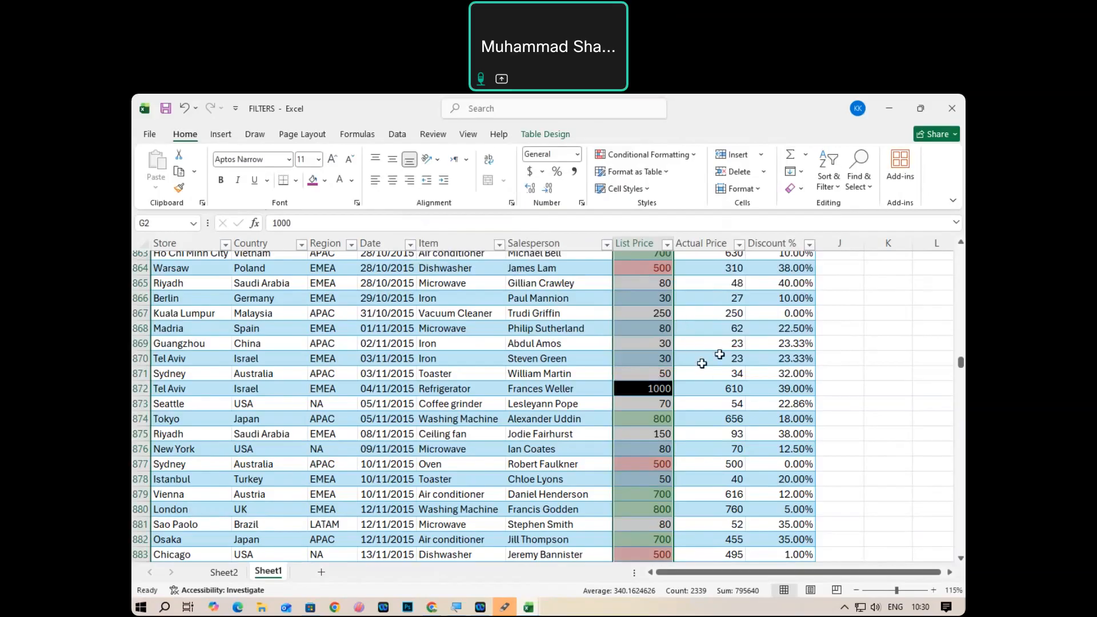
pyautogui.click(654, 373)
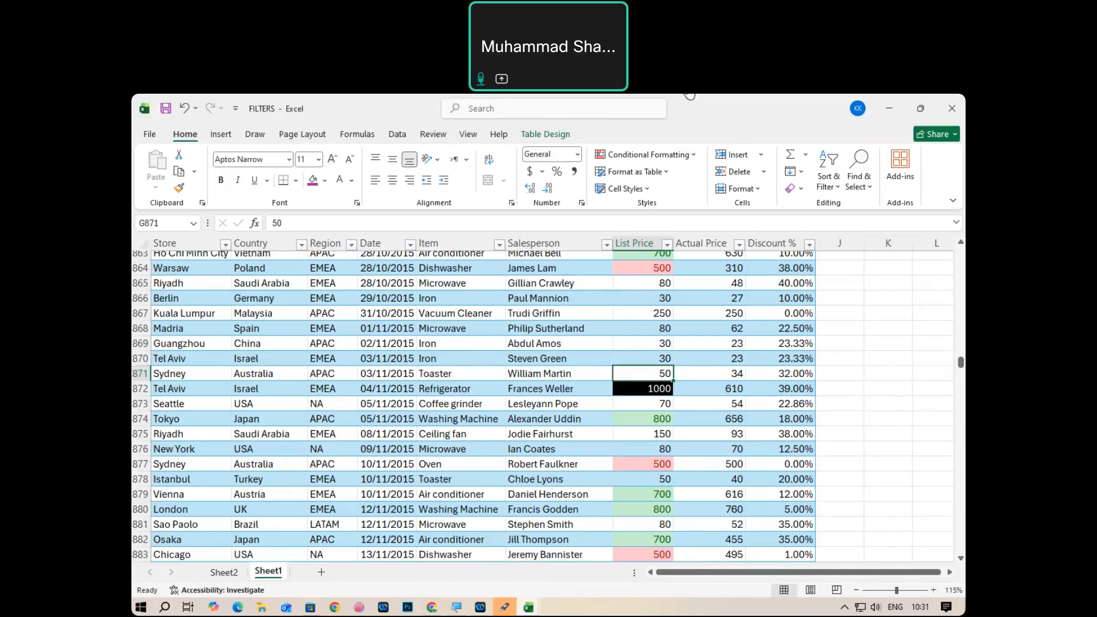
pyautogui.click(667, 156)
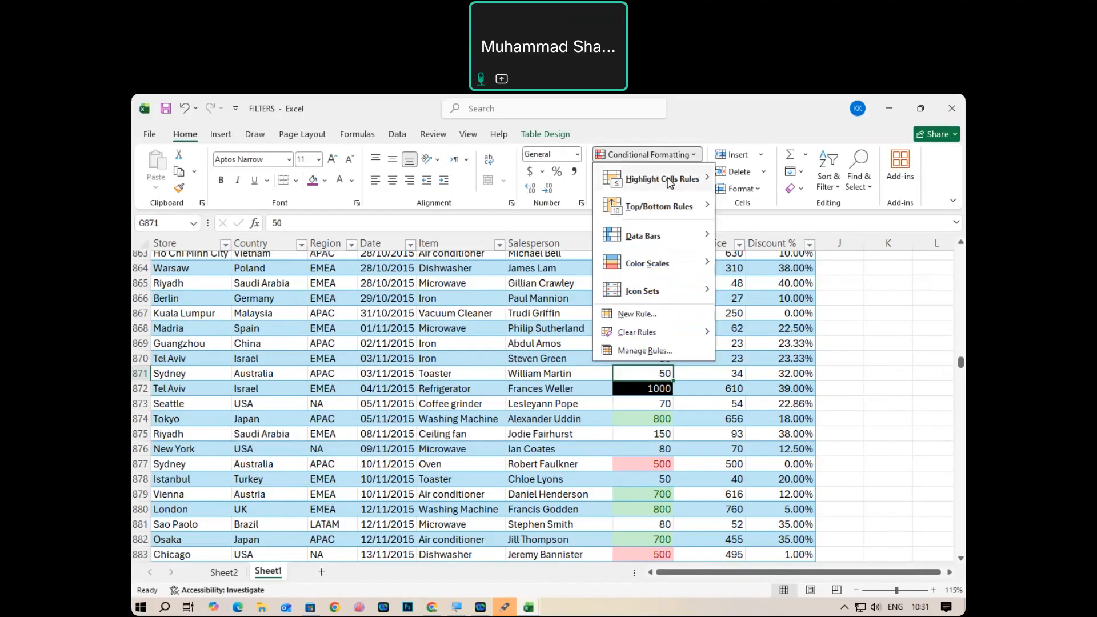
pyautogui.moveTo(685, 179)
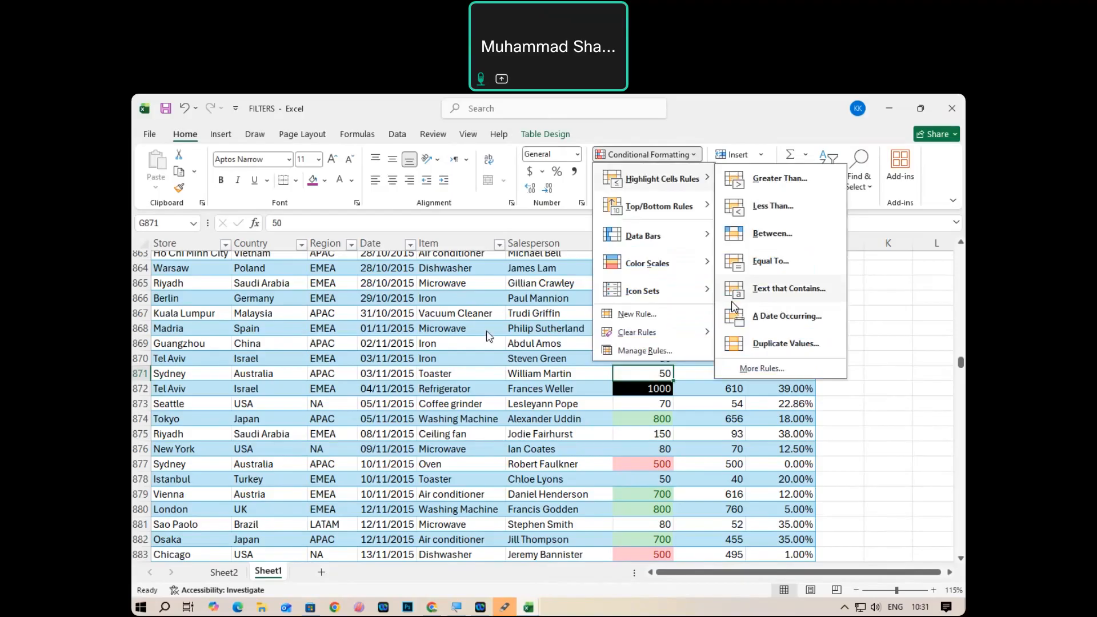
pyautogui.click(427, 343)
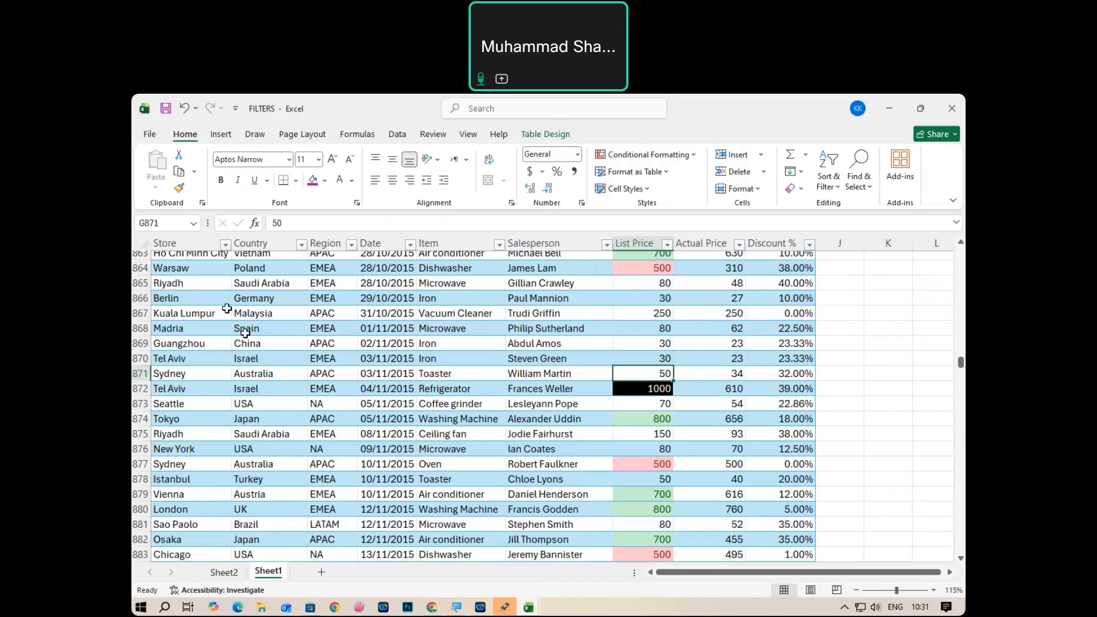
# Highlight Country column cells containing the text UK using Yellow Fill with Dark Yellow Text.
pyautogui.scroll(6, 227, 308)
pyautogui.scroll(20, 227, 308)
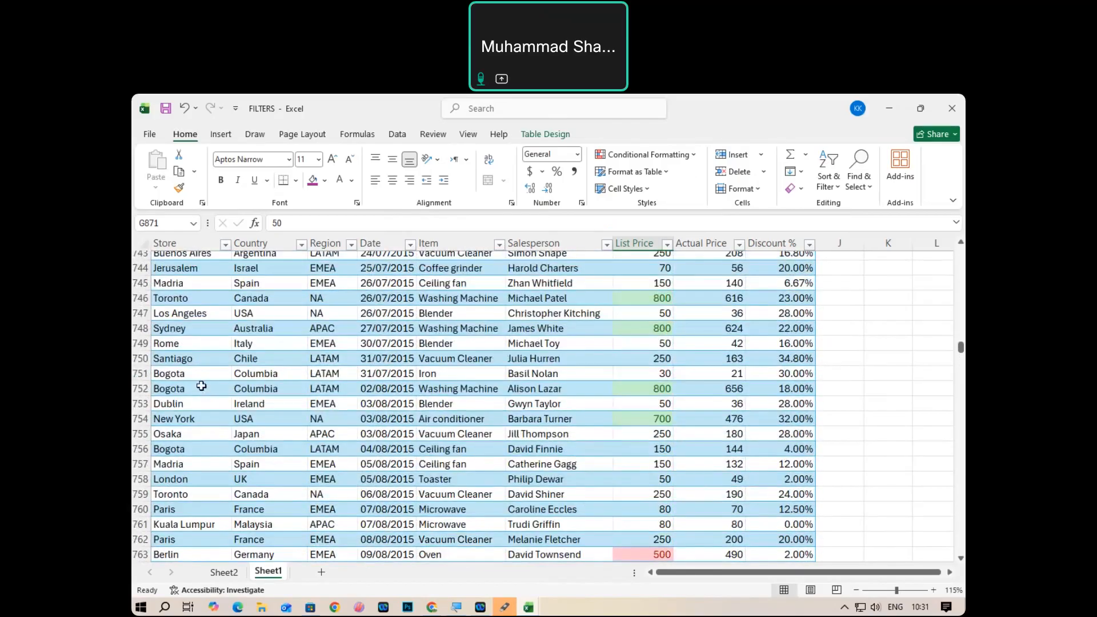
pyautogui.moveTo(962, 347); pyautogui.dragTo(961, 251)
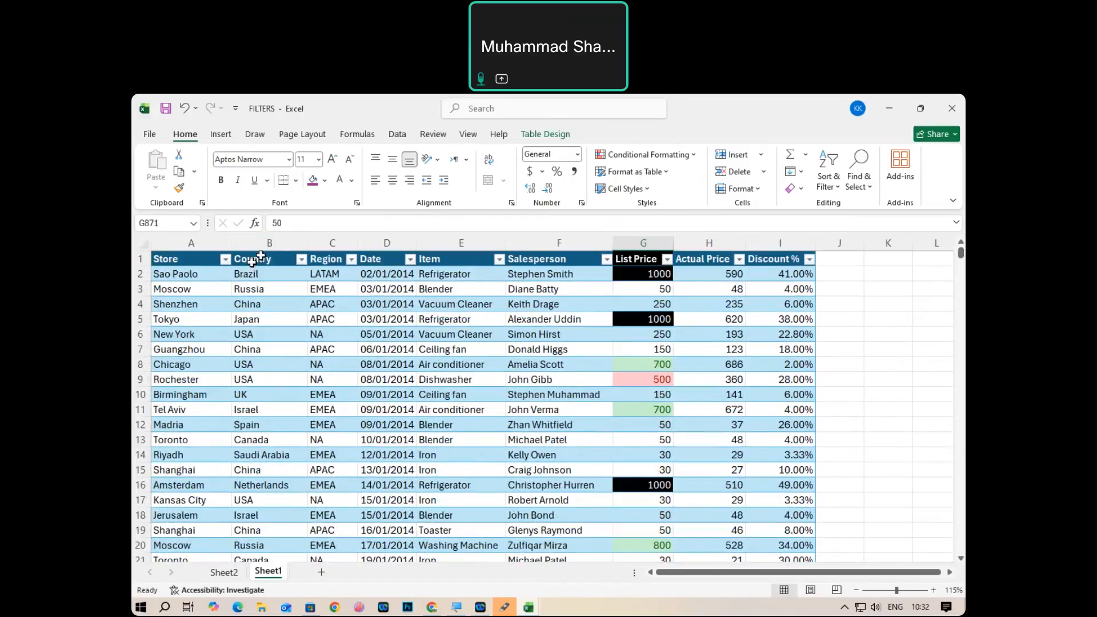
pyautogui.click(261, 249)
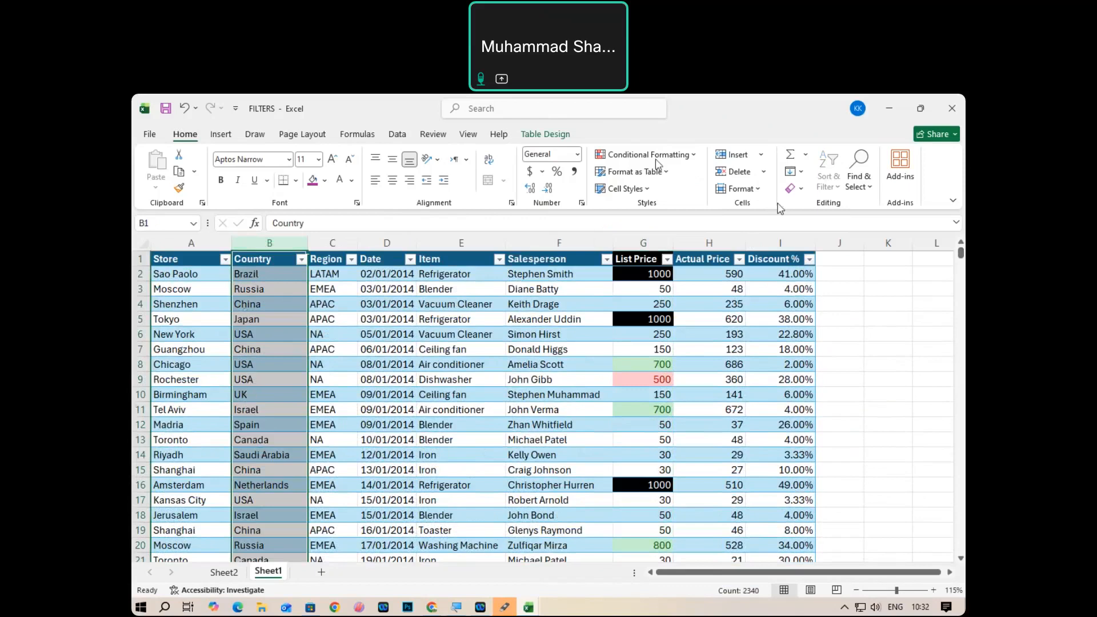
pyautogui.click(694, 156)
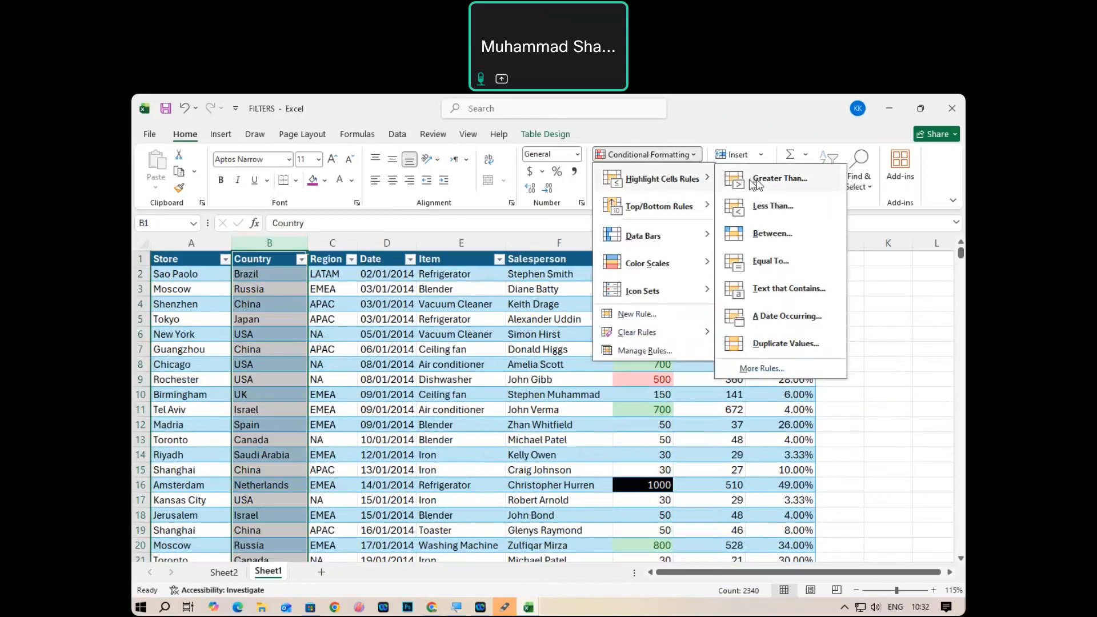
pyautogui.click(742, 289)
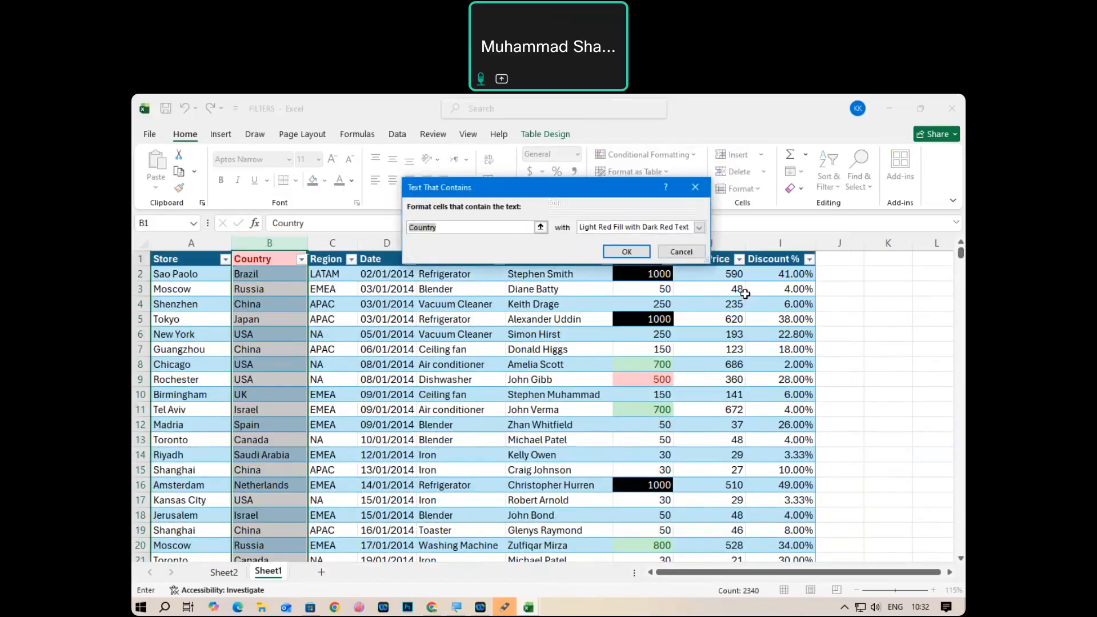
pyautogui.write('UK')
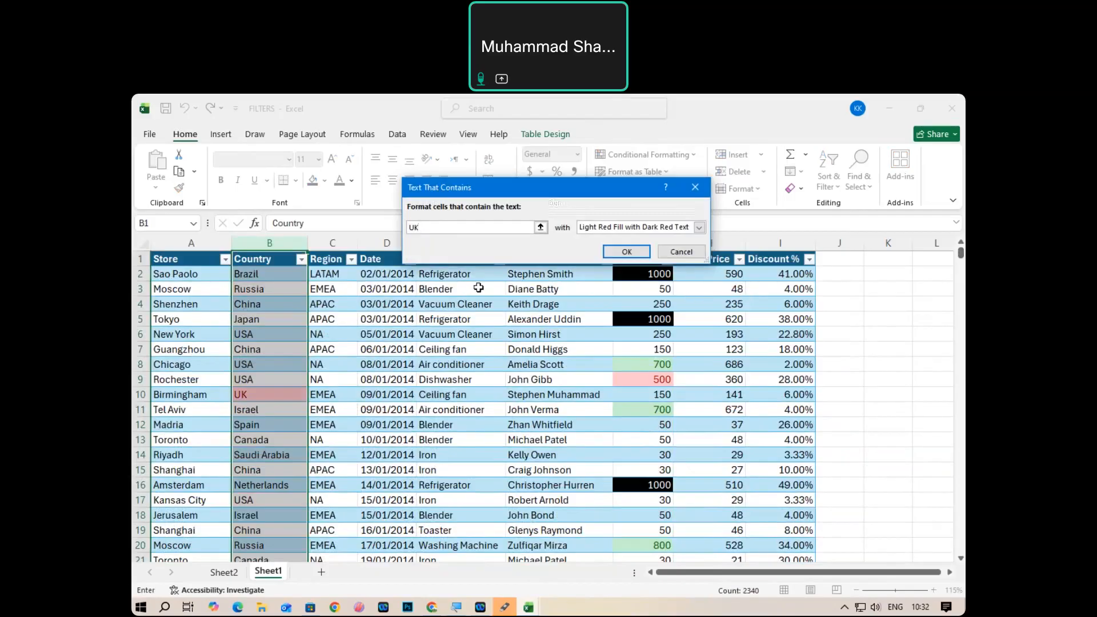
pyautogui.click(700, 227)
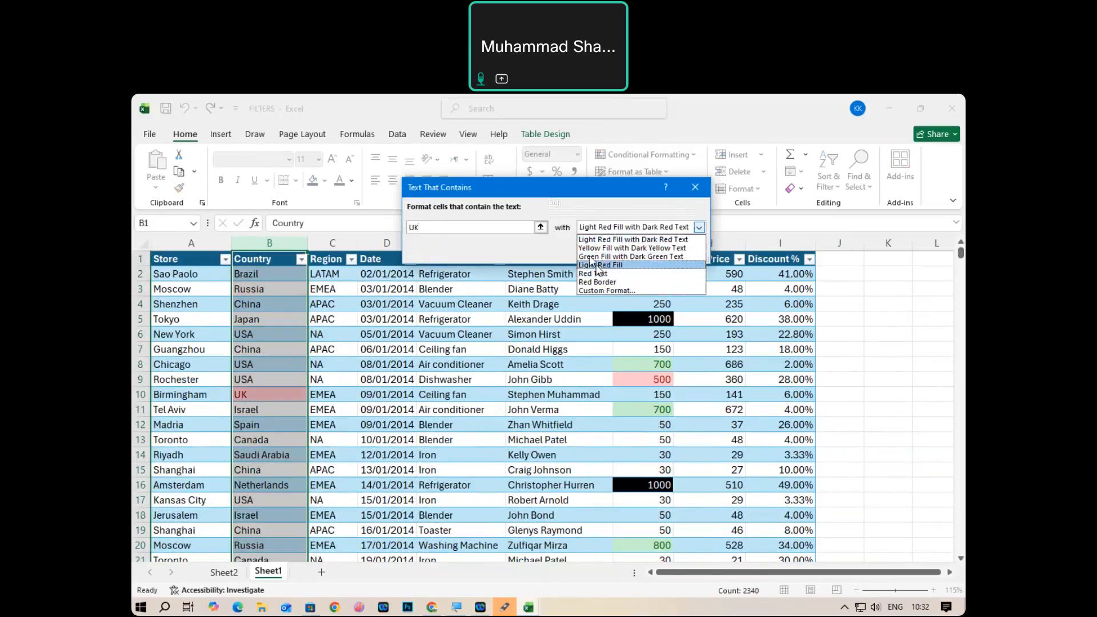
pyautogui.click(611, 248)
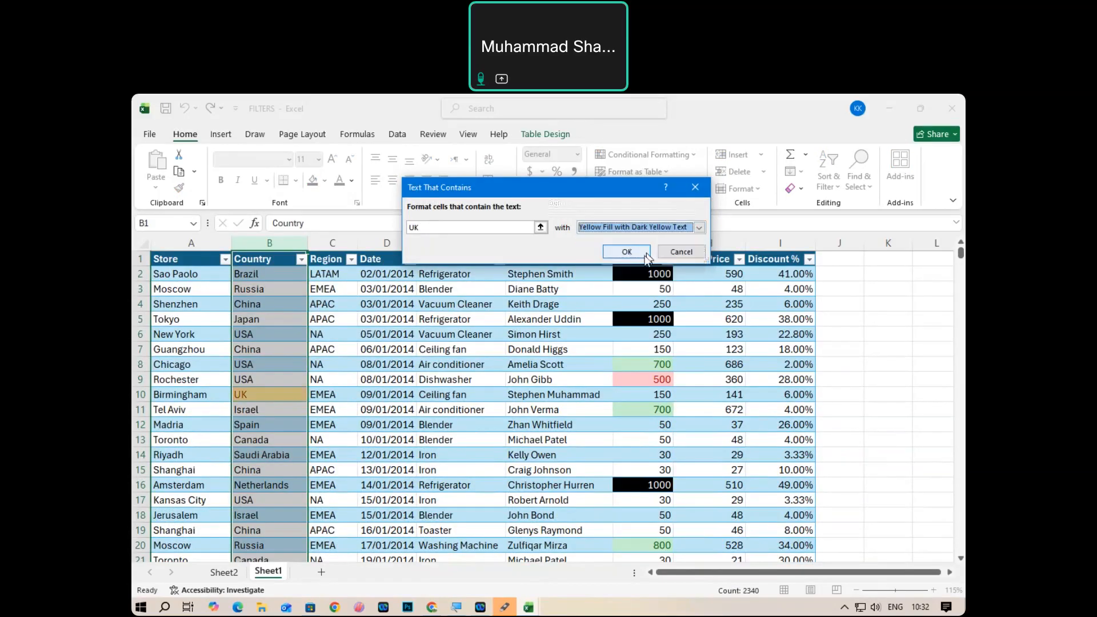
pyautogui.click(646, 255)
pyautogui.click(282, 428)
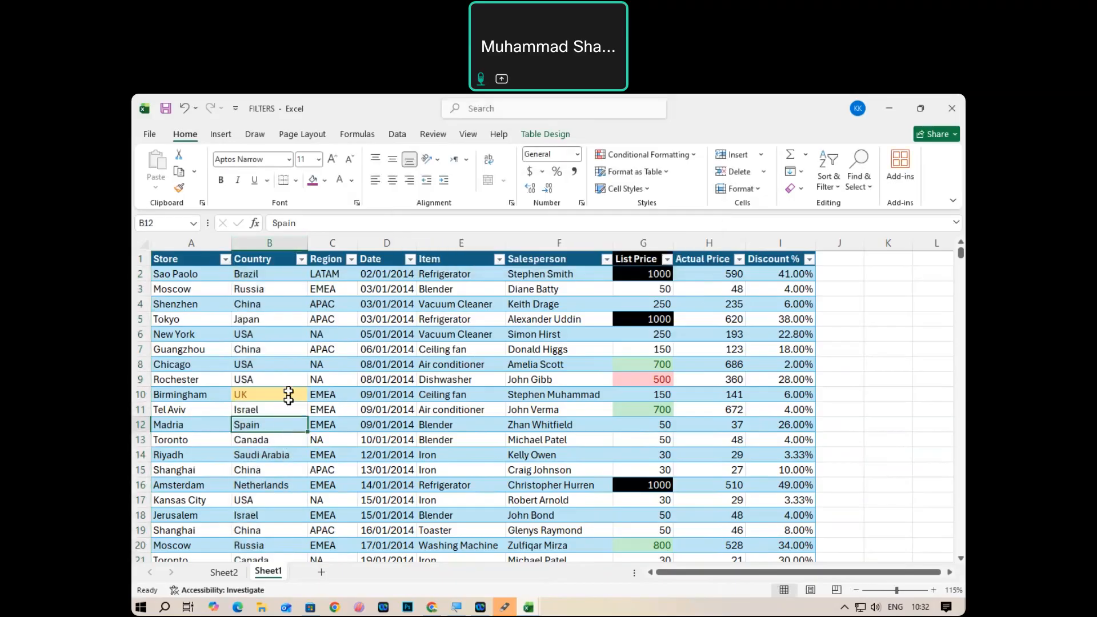
# Review the highlighted UK entries down the Country column to row 83.
pyautogui.press('Down')
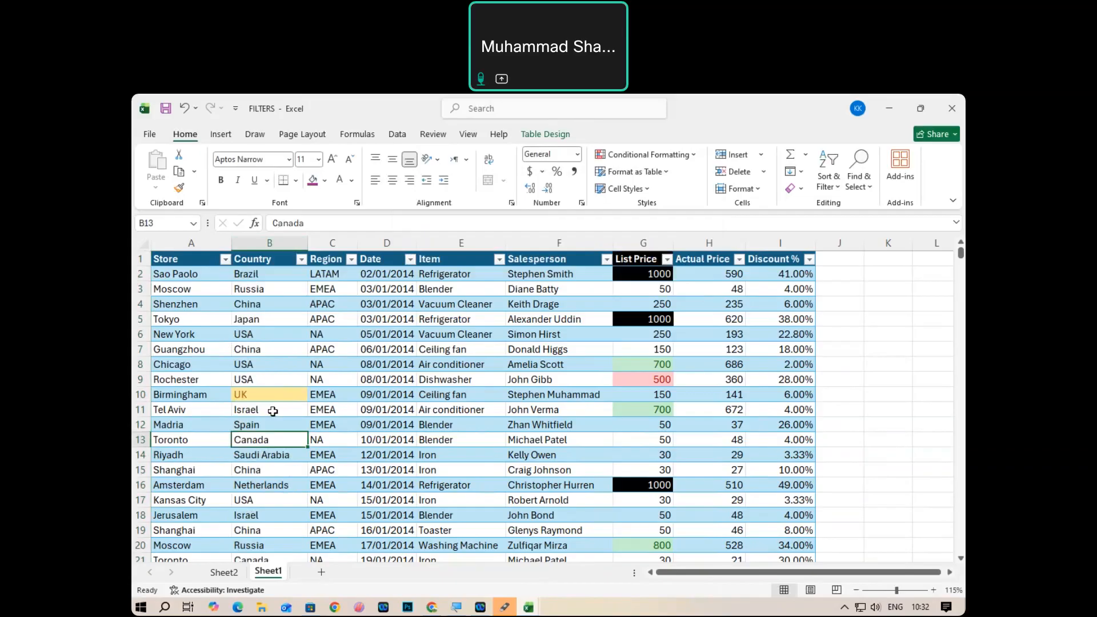
pyautogui.press('Down')
pyautogui.press('Down')
pyautogui.press('Down')
pyautogui.press('Down')
pyautogui.press('Down')
pyautogui.press('Down')
pyautogui.press('Down')
pyautogui.press('Down')
pyautogui.press('Down')
pyautogui.press('Down')
pyautogui.press('Down')
pyautogui.press('Down')
pyautogui.press('Down')
pyautogui.press('Down')
pyautogui.press('Down')
pyautogui.press('Down')
pyautogui.press('Down')
pyautogui.press('Down')
pyautogui.press('Down')
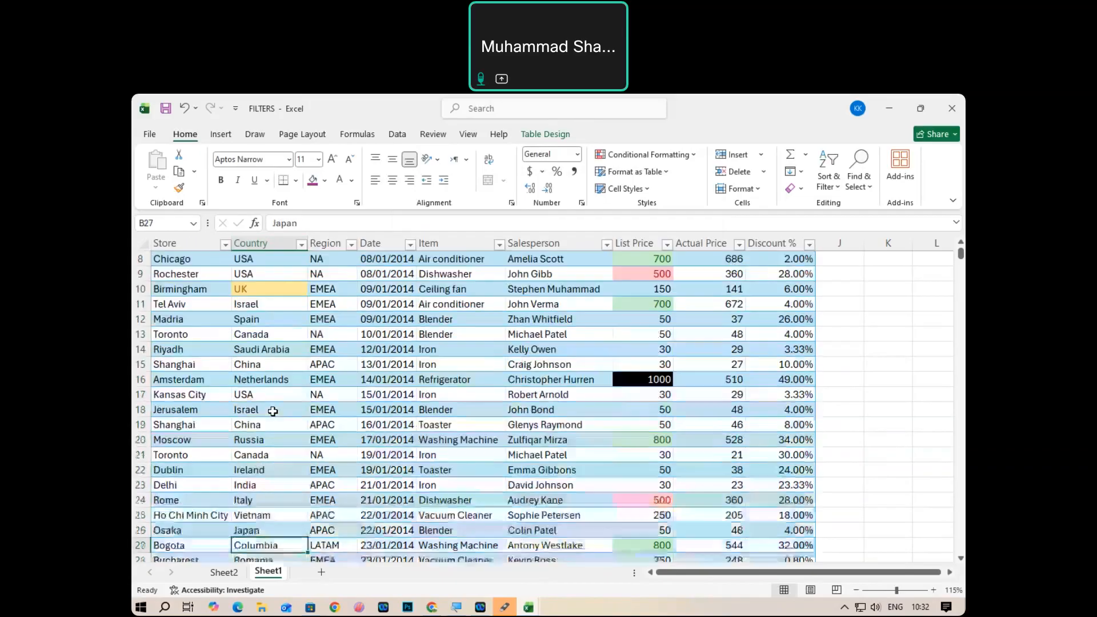
pyautogui.press('Down')
pyautogui.press('Down')
pyautogui.press('Down')
pyautogui.press('Down')
pyautogui.press('Down')
pyautogui.press('Down')
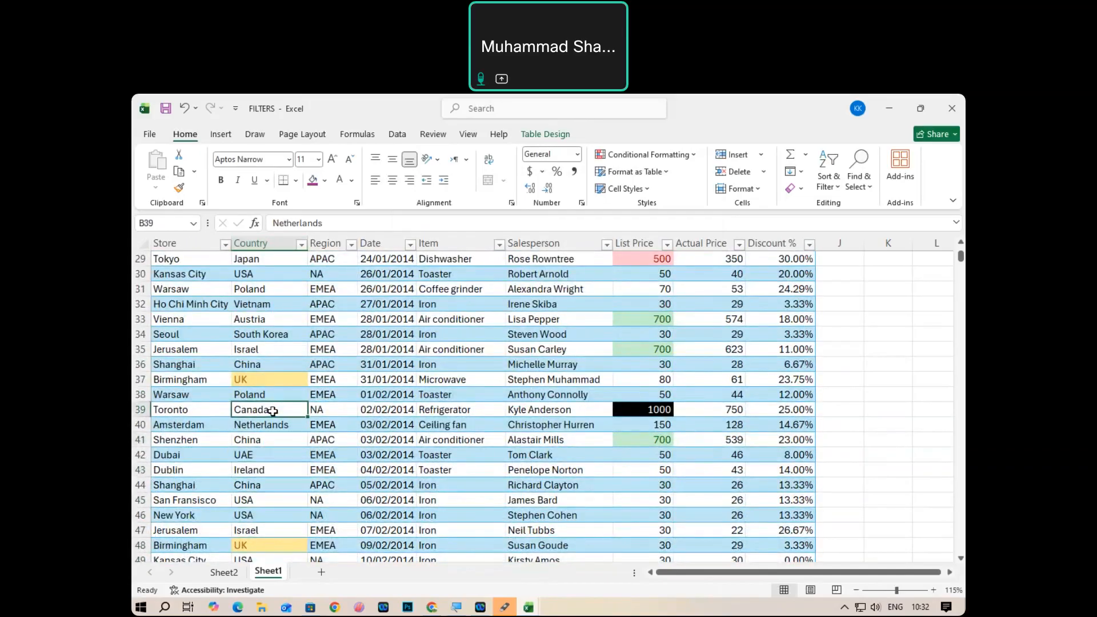
pyautogui.press('Down')
pyautogui.press('Down')
pyautogui.press('Down')
pyautogui.press('Down')
pyautogui.press('Down')
pyautogui.press('Down')
pyautogui.press('Down')
pyautogui.press('Down')
pyautogui.press('Down')
pyautogui.press('Down')
pyautogui.press('Down')
pyautogui.press('Down')
pyautogui.press('Down')
pyautogui.press('Down')
pyautogui.press('Down')
pyautogui.press('Down')
pyautogui.press('Down')
pyautogui.press('Down')
pyautogui.press('Down')
pyautogui.press('Down')
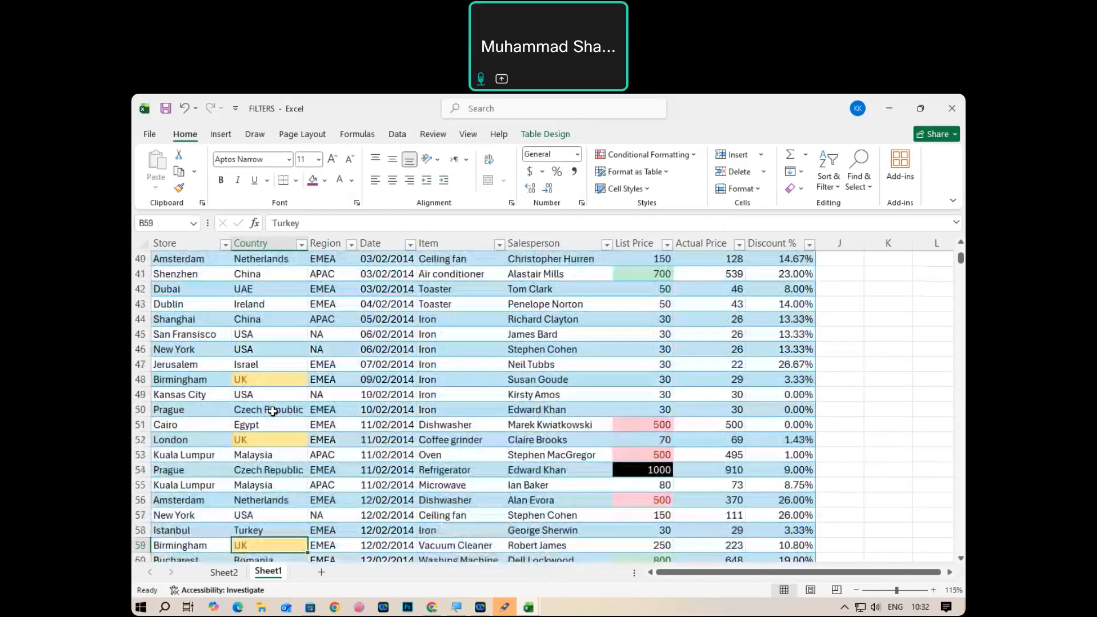
pyautogui.press('Down')
pyautogui.press('Down')
pyautogui.press('Down')
pyautogui.press('Down')
pyautogui.press('Down')
pyautogui.press('Down')
pyautogui.press('Down')
pyautogui.press('Down')
pyautogui.press('Down')
pyautogui.press('Down')
pyautogui.press('Down')
pyautogui.press('Down')
pyautogui.press('Down')
pyautogui.press('Down')
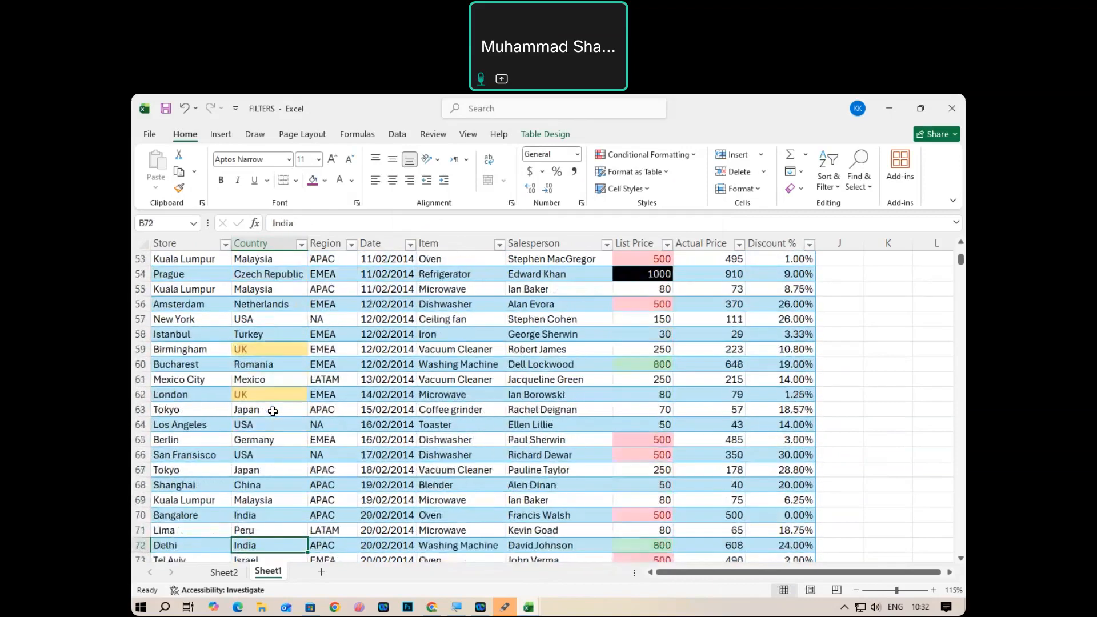
pyautogui.press('Down')
pyautogui.press('Down')
pyautogui.press('Down')
pyautogui.press('Down')
pyautogui.press('Down')
pyautogui.press('Down')
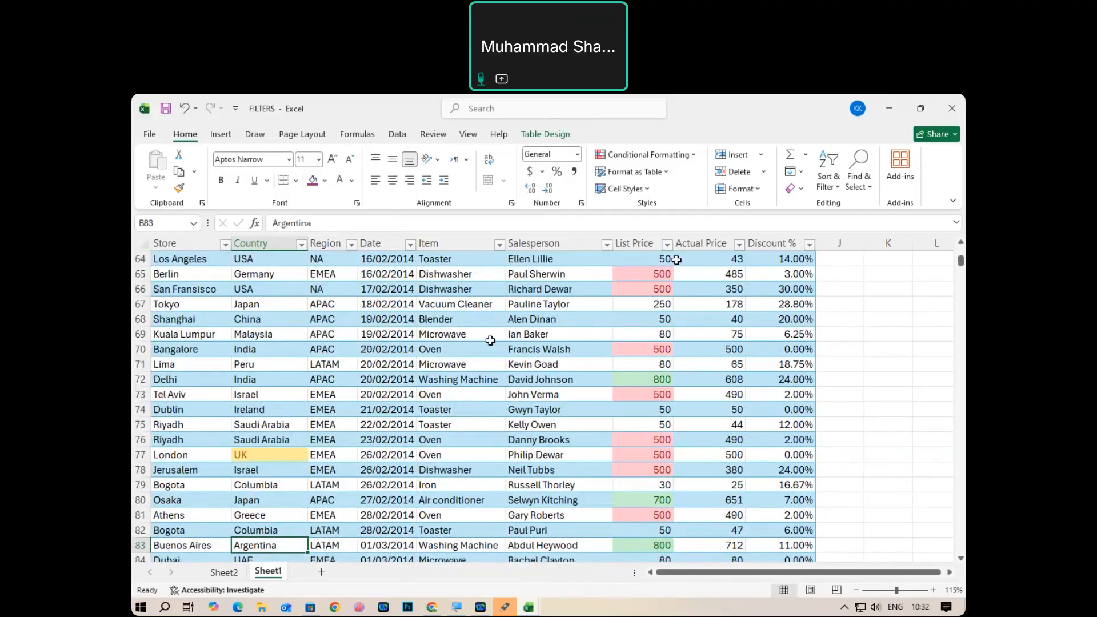
pyautogui.click(651, 155)
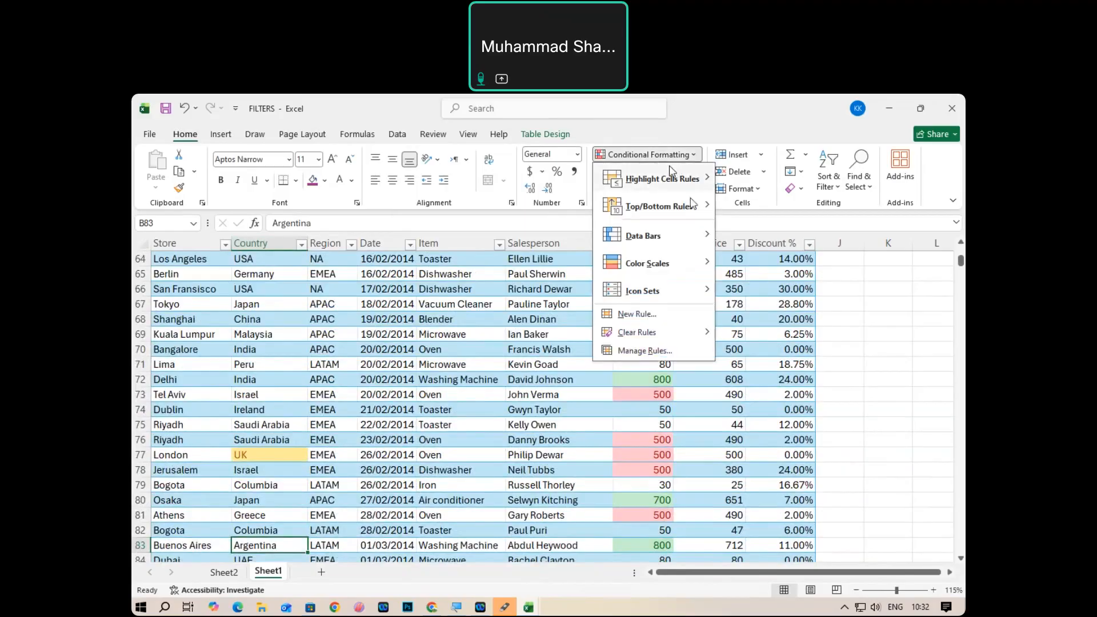
pyautogui.moveTo(657, 178)
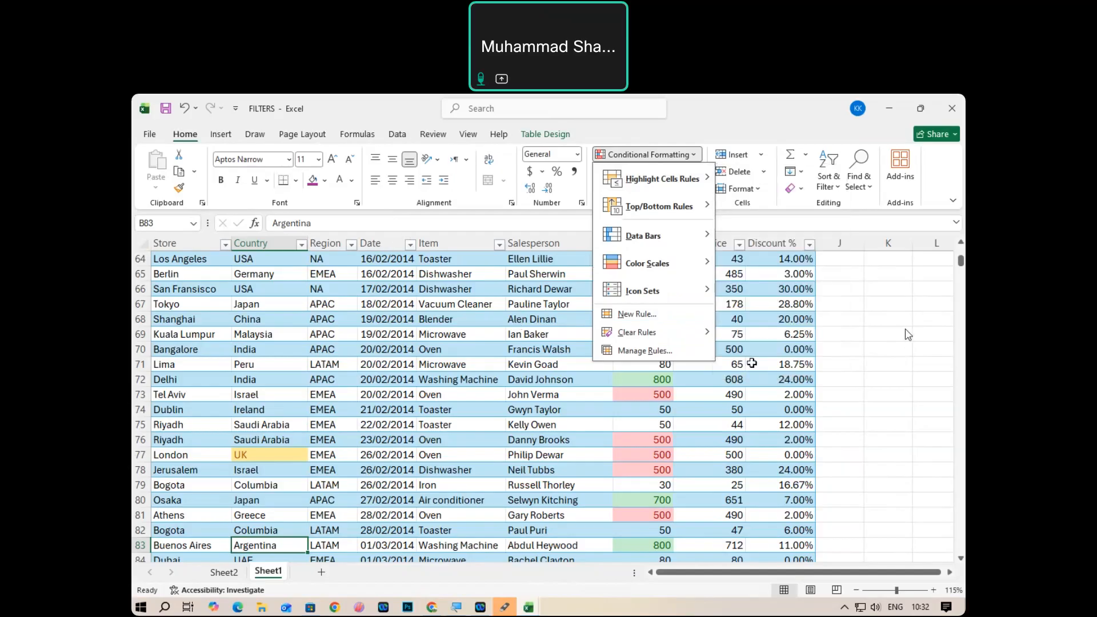
pyautogui.press('Escape')
# Highlight Date column cells with a date occurring last month using Light Red Fill with Dark Red Text.
pyautogui.scroll(3, 380, 329)
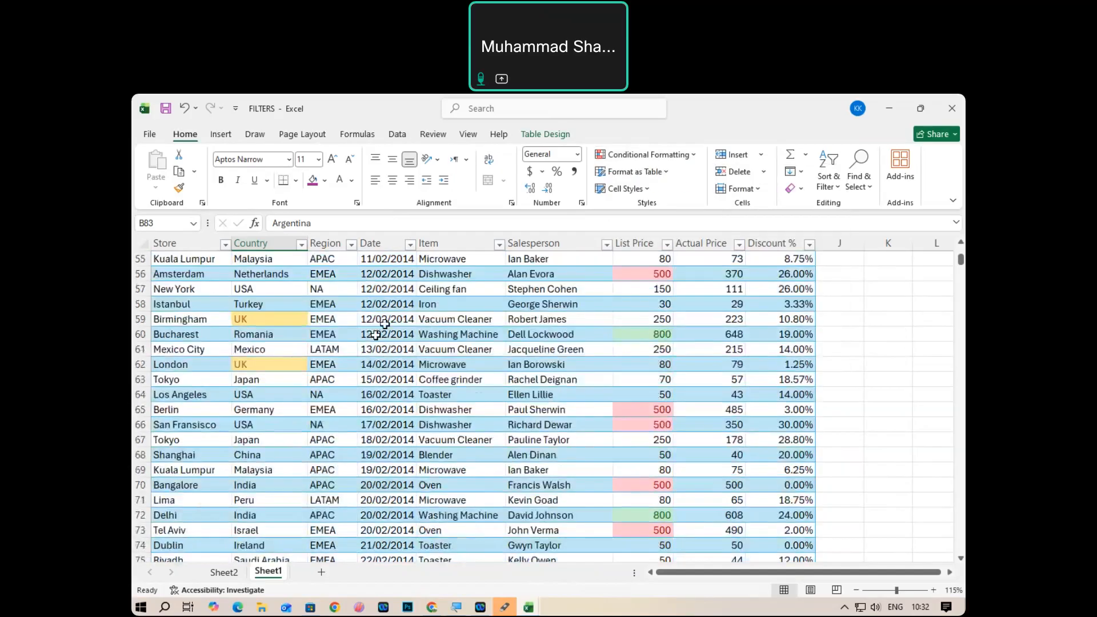
pyautogui.scroll(18, 377, 333)
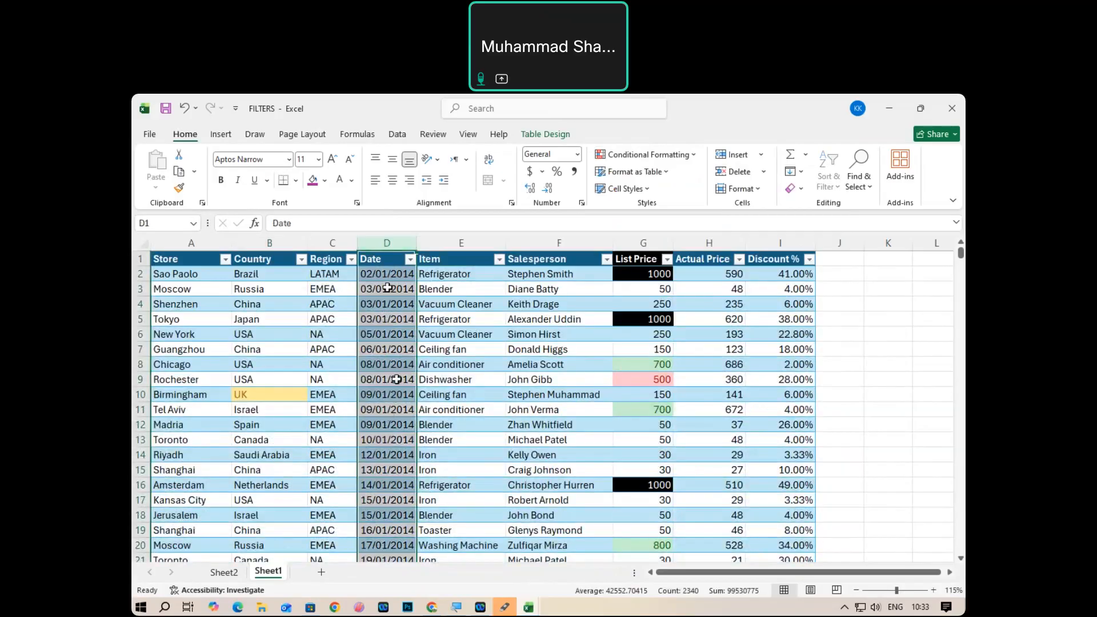
pyautogui.click(639, 154)
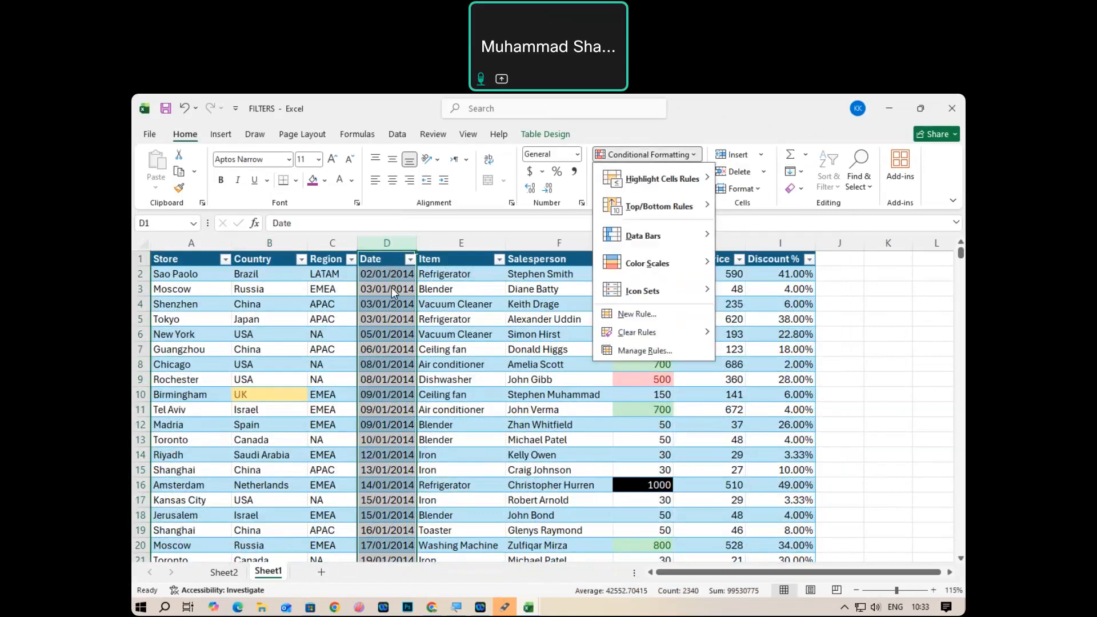
pyautogui.moveTo(666, 179)
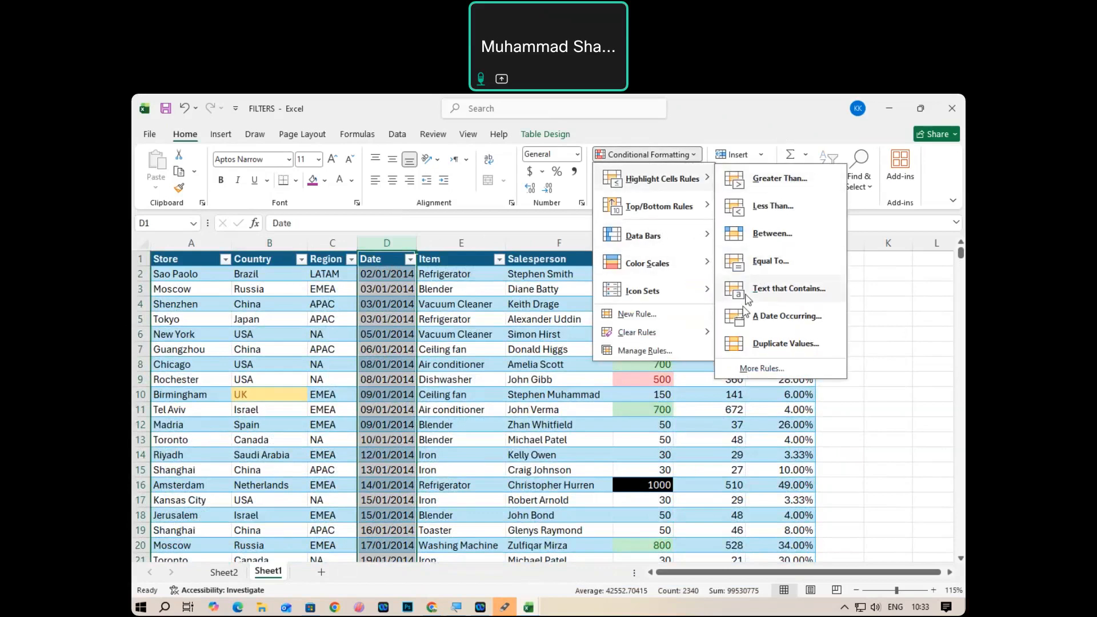
pyautogui.click(745, 317)
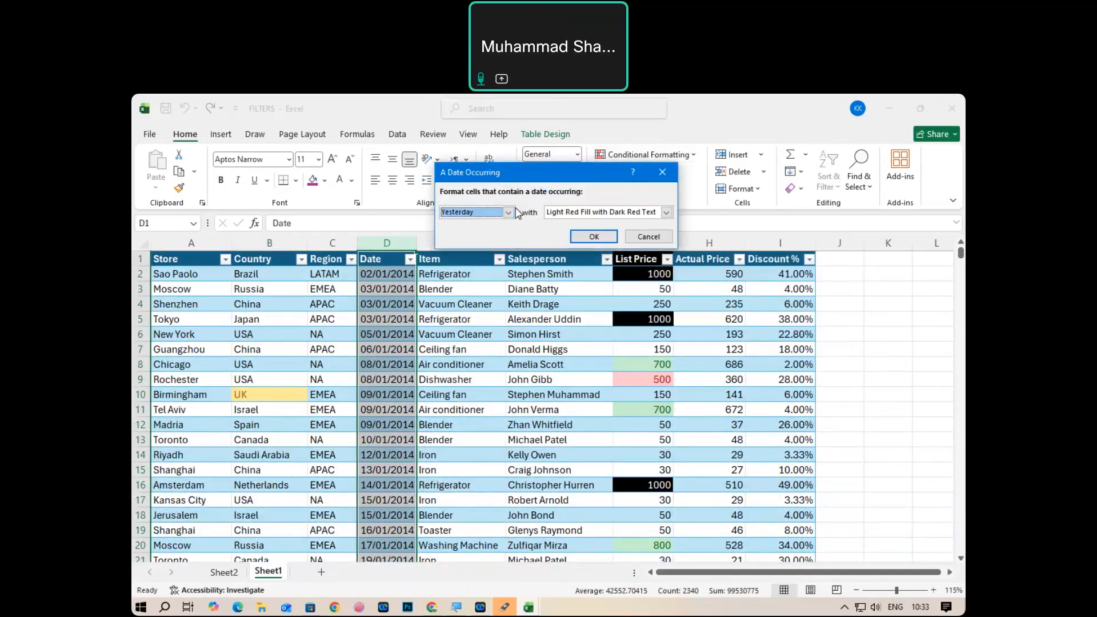
pyautogui.click(508, 212)
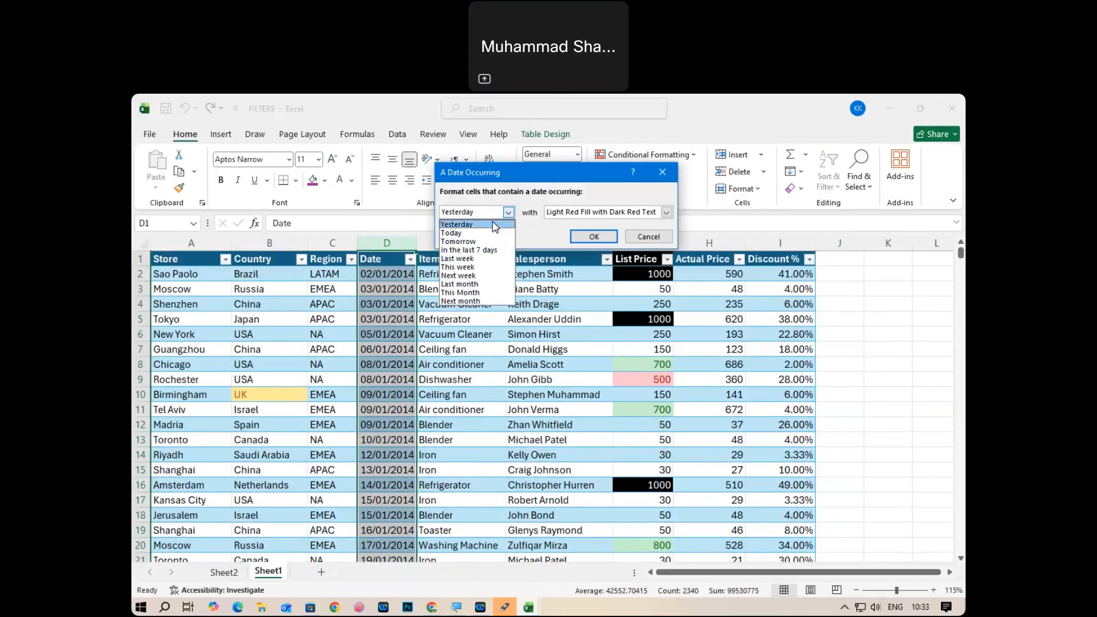
pyautogui.click(541, 219)
pyautogui.click(506, 212)
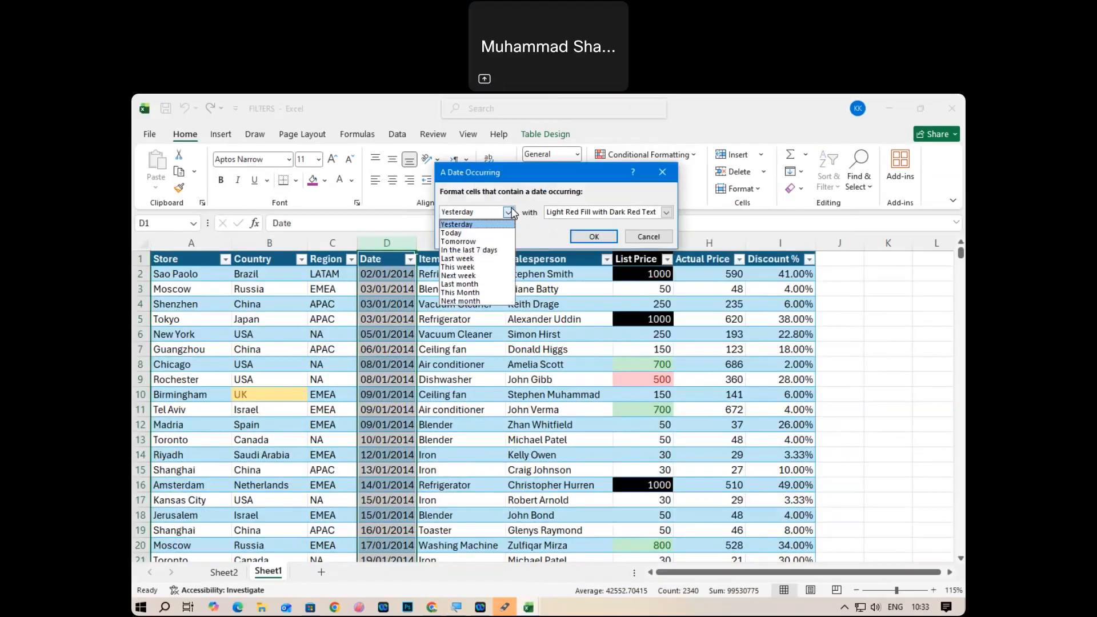
pyautogui.click(480, 284)
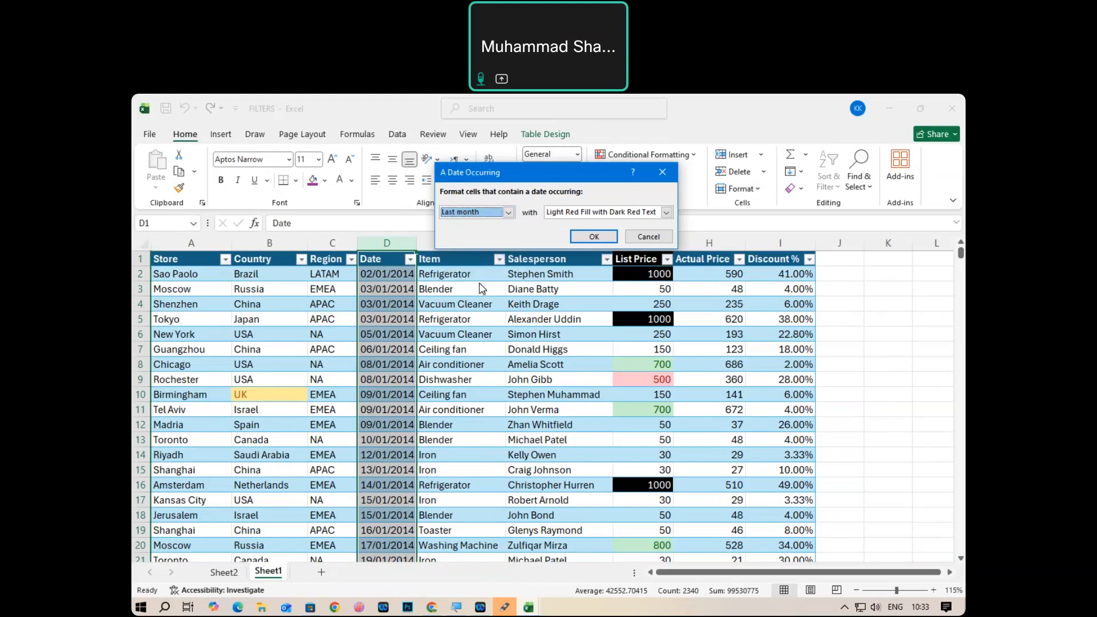
pyautogui.click(592, 237)
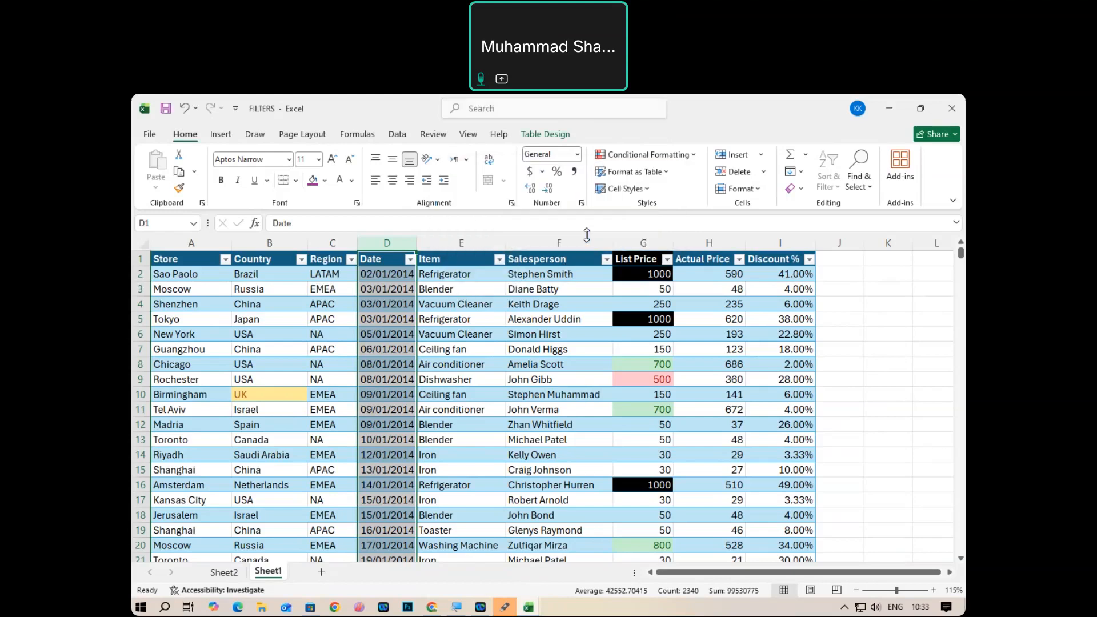
pyautogui.click(396, 339)
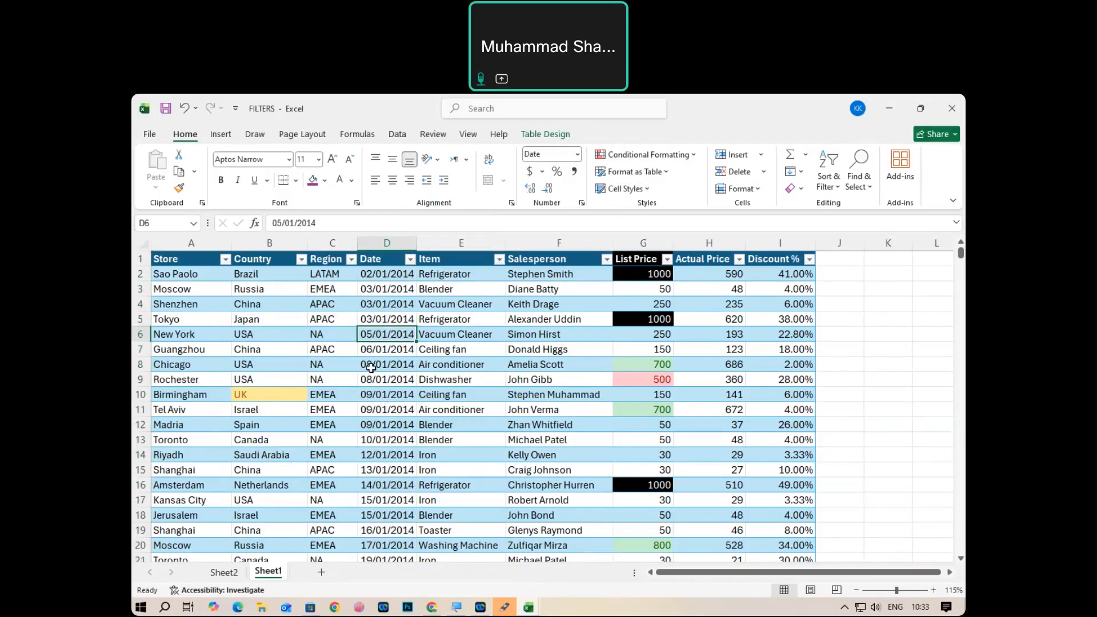
# Change the date in cell D3 of the Moscow row to 25/04/2026.
pyautogui.click(390, 290)
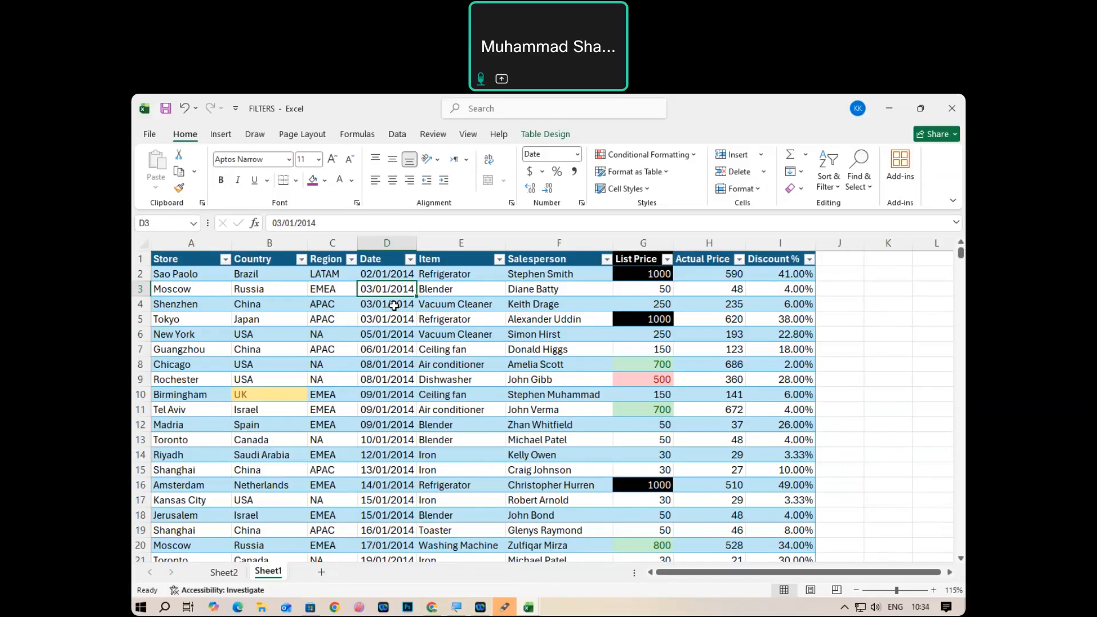
pyautogui.write('25/04/2026')
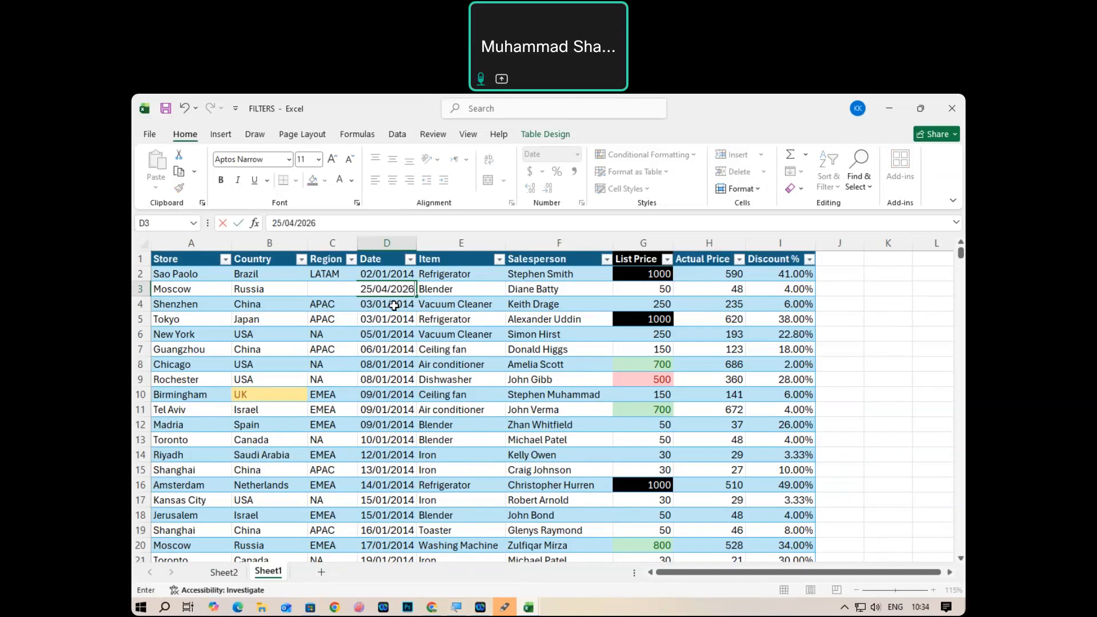
pyautogui.press('Return')
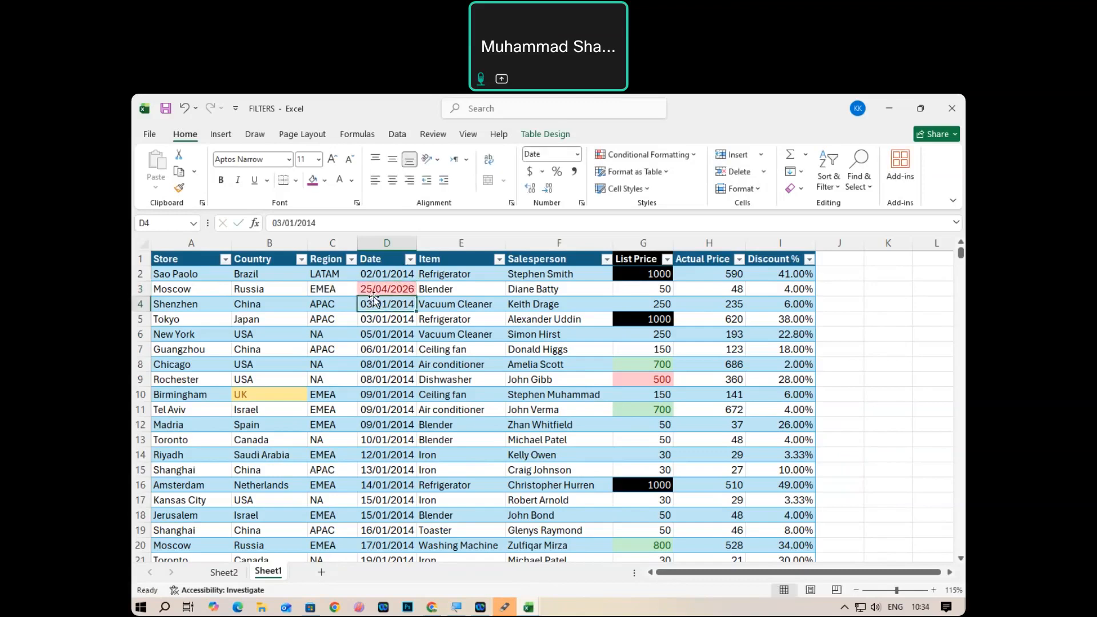
pyautogui.click(378, 287)
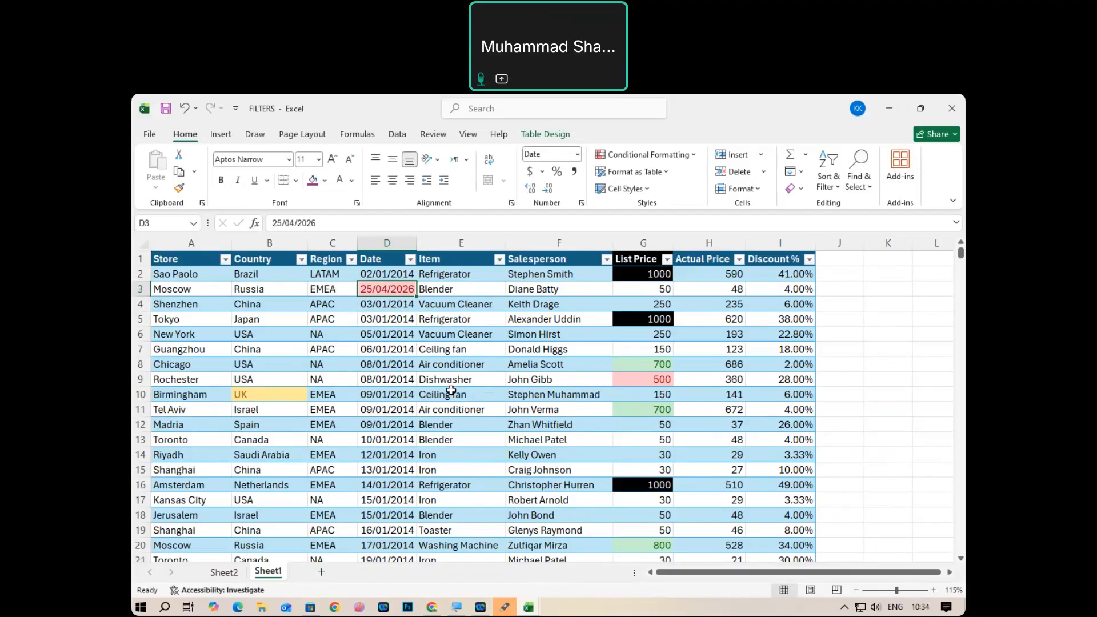
pyautogui.click(692, 155)
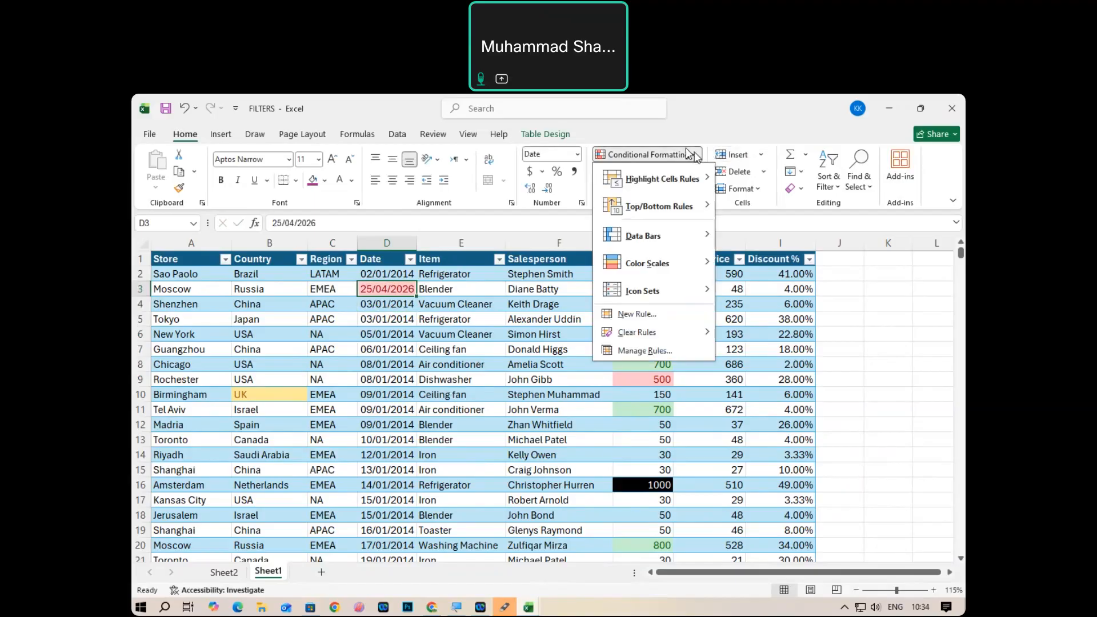
pyautogui.moveTo(695, 179)
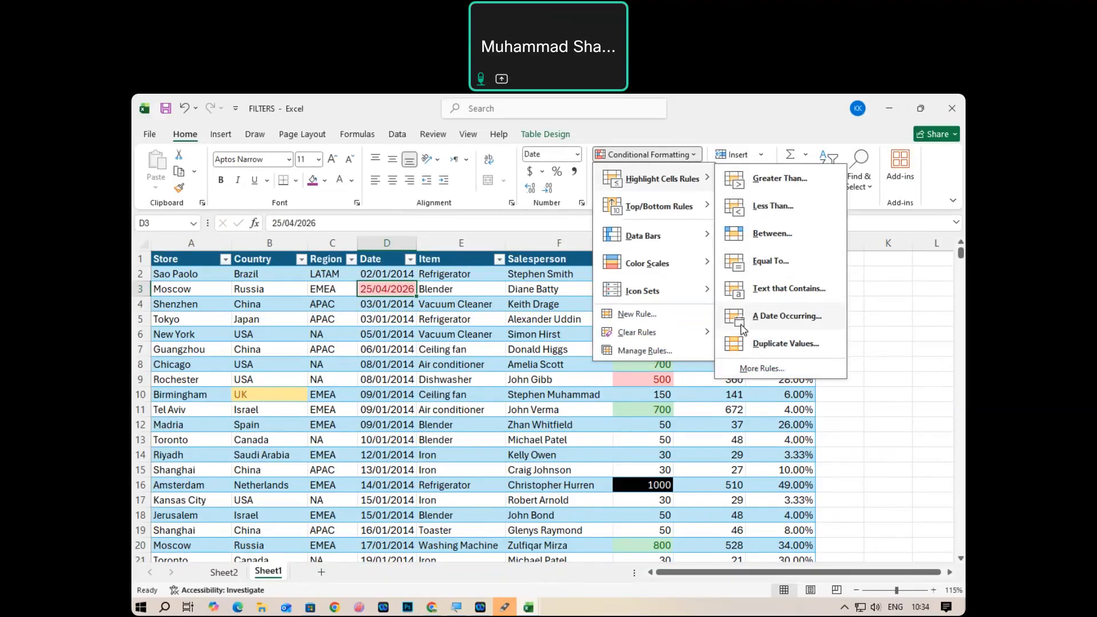
pyautogui.click(878, 313)
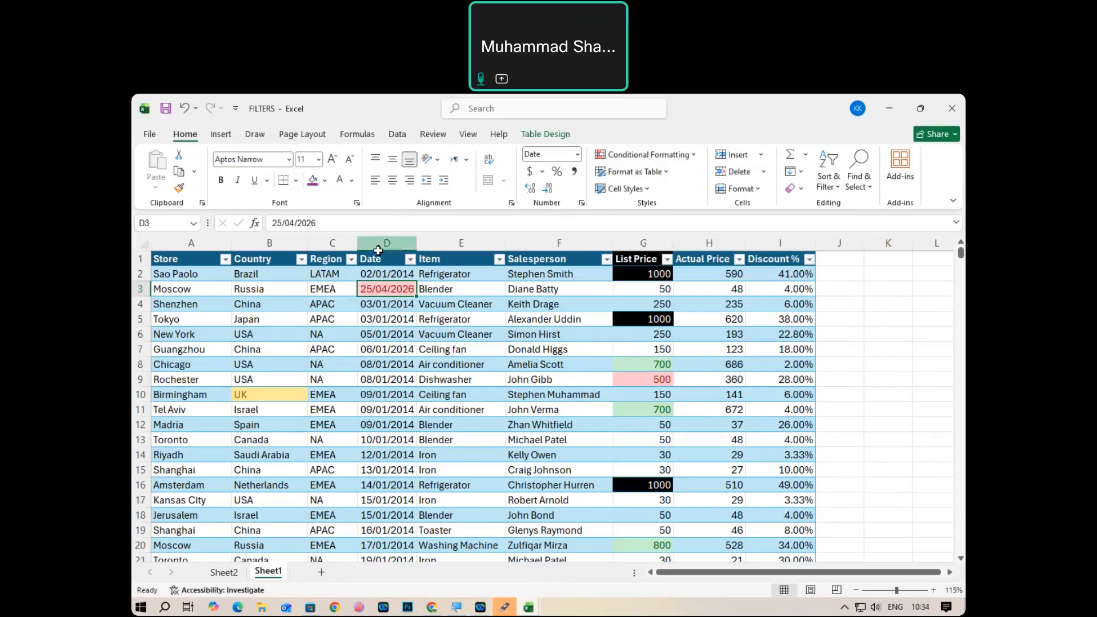
# Highlight Date column cells equal to 09/01/2014 using Light Red Fill with Dark Red Text.
pyautogui.click(378, 251)
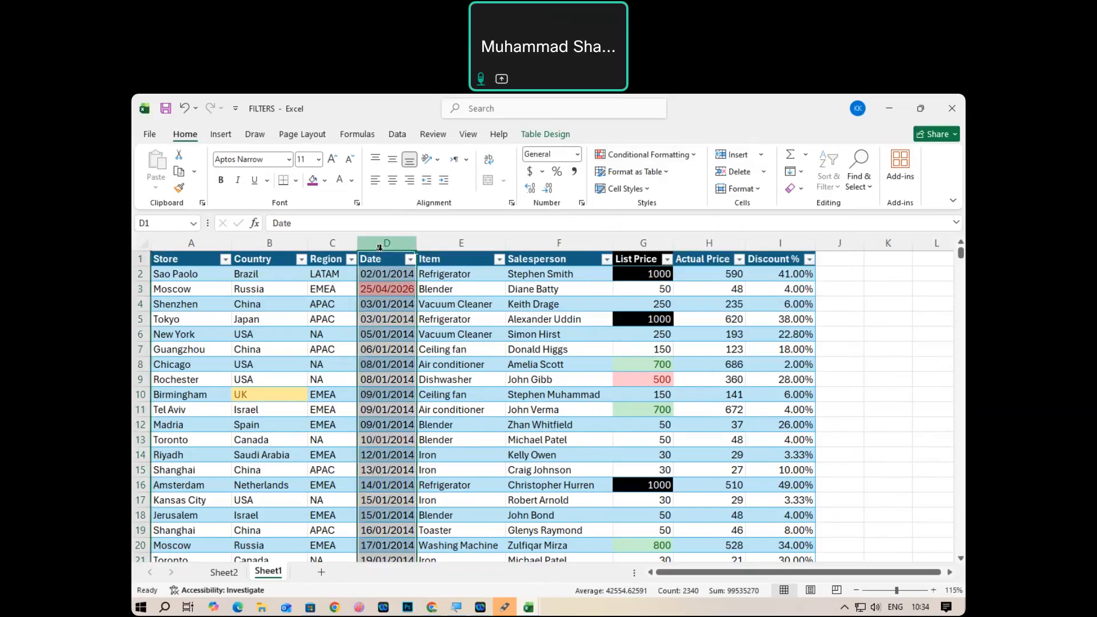
pyautogui.click(692, 155)
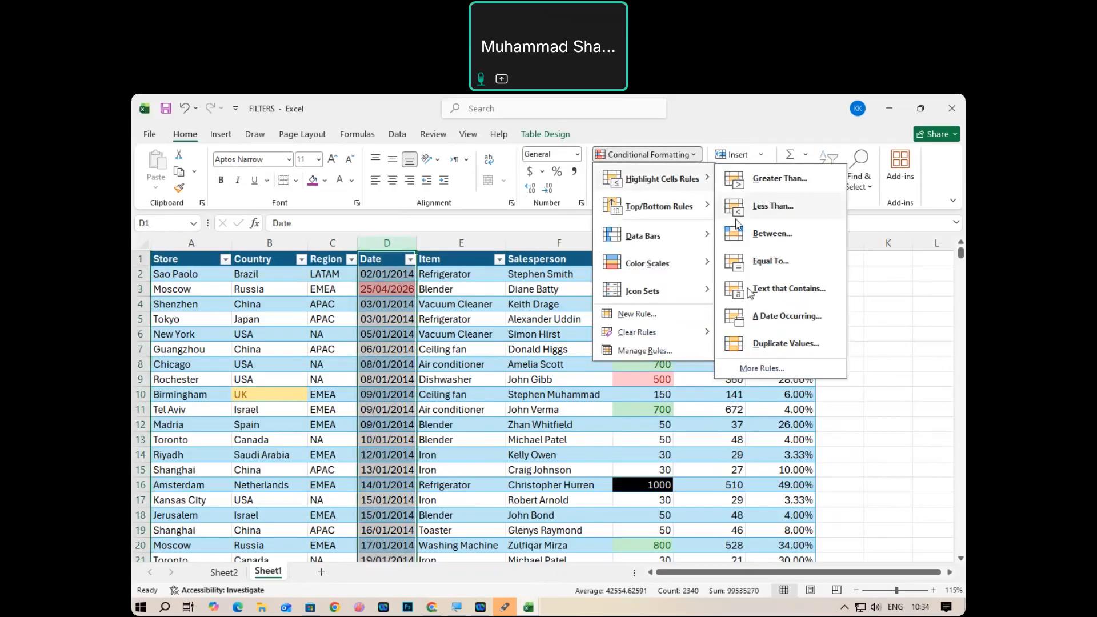
pyautogui.click(753, 269)
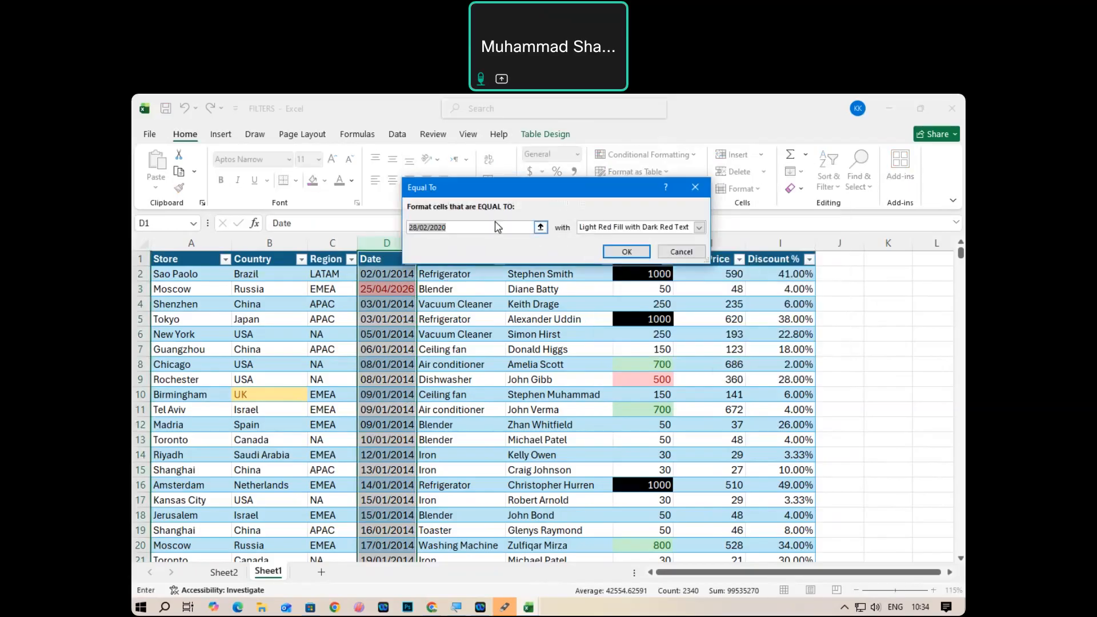
pyautogui.click(477, 233)
pyautogui.press('BackSpace')
pyautogui.press('BackSpace')
pyautogui.press('BackSpace')
pyautogui.press('BackSpace')
pyautogui.press('BackSpace')
pyautogui.press('BackSpace')
pyautogui.press('BackSpace')
pyautogui.press('BackSpace')
pyautogui.press('BackSpace')
pyautogui.press('BackSpace')
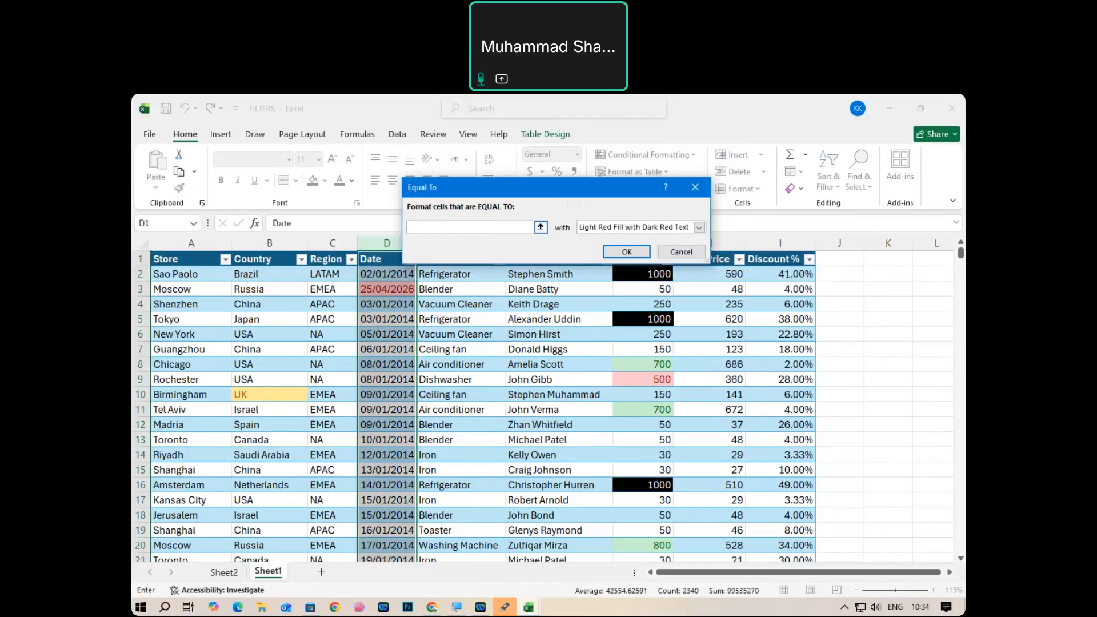
pyautogui.write('09/01/2014')
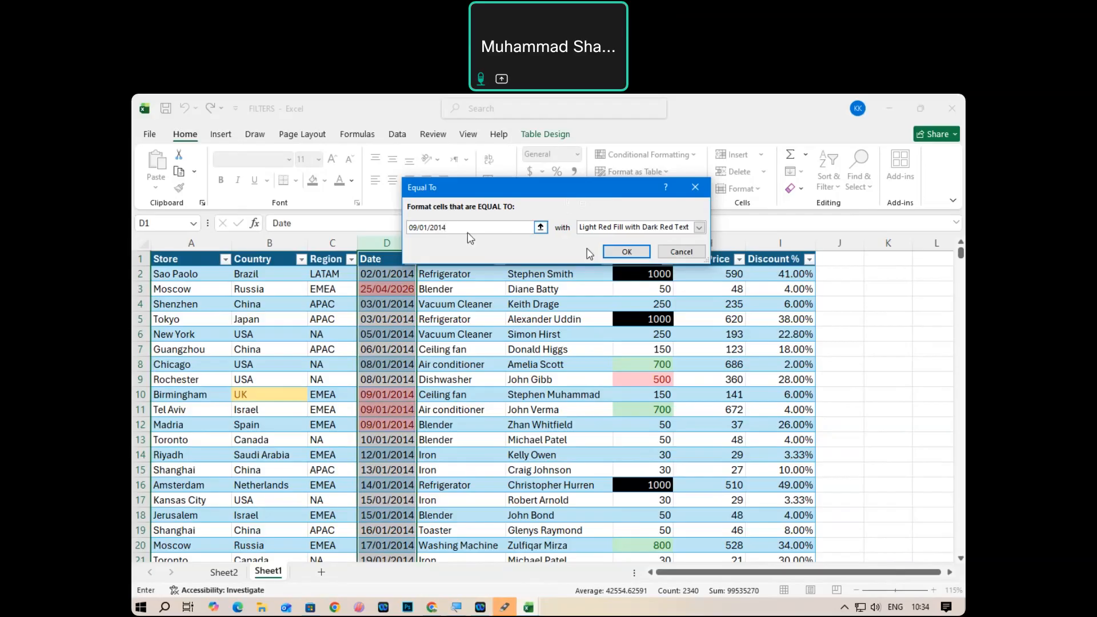
pyautogui.click(634, 252)
pyautogui.moveTo(383, 424); pyautogui.dragTo(378, 414)
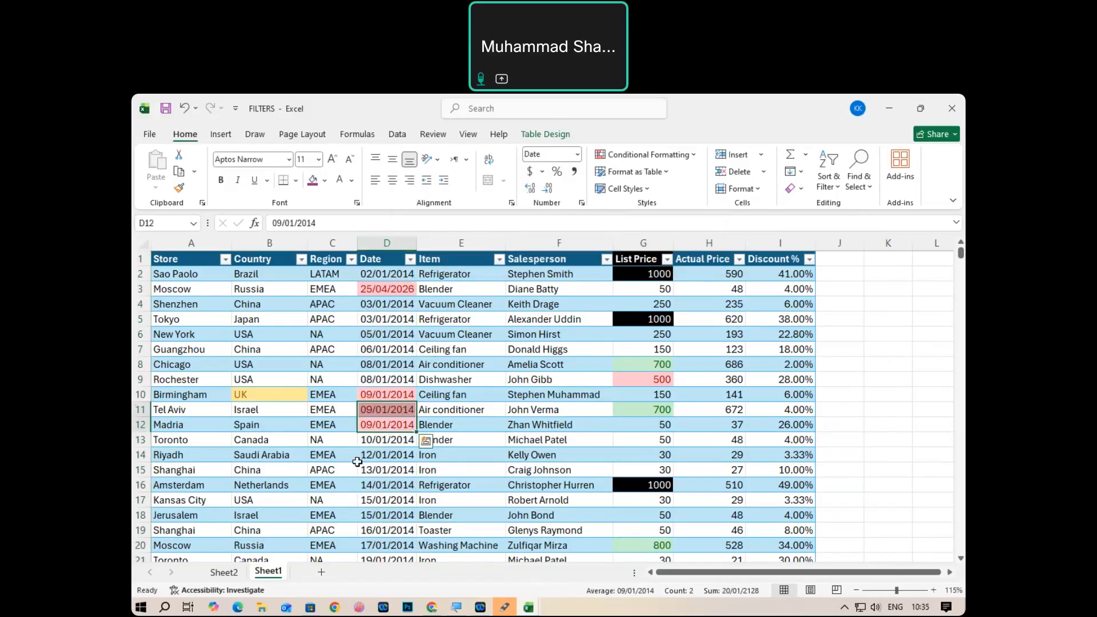
pyautogui.click(396, 439)
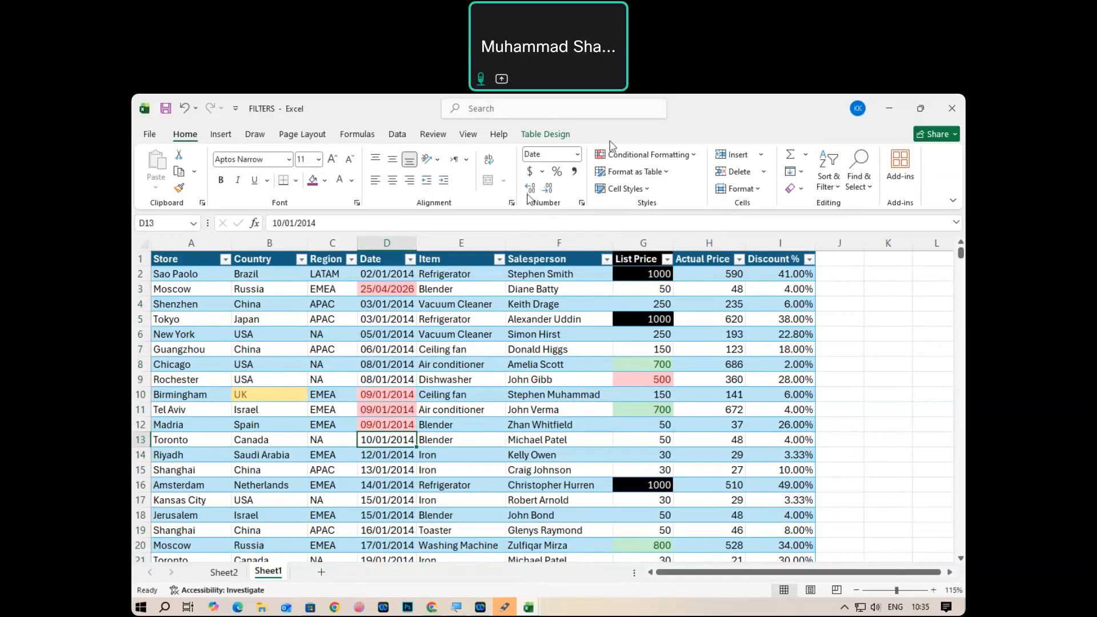
pyautogui.click(682, 153)
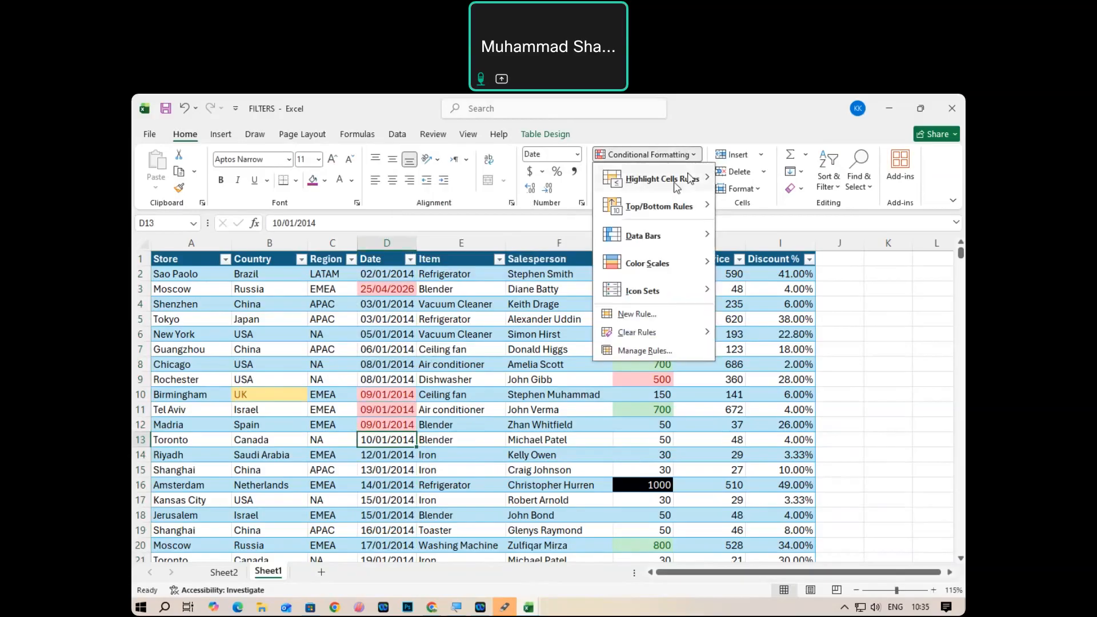
pyautogui.moveTo(700, 179)
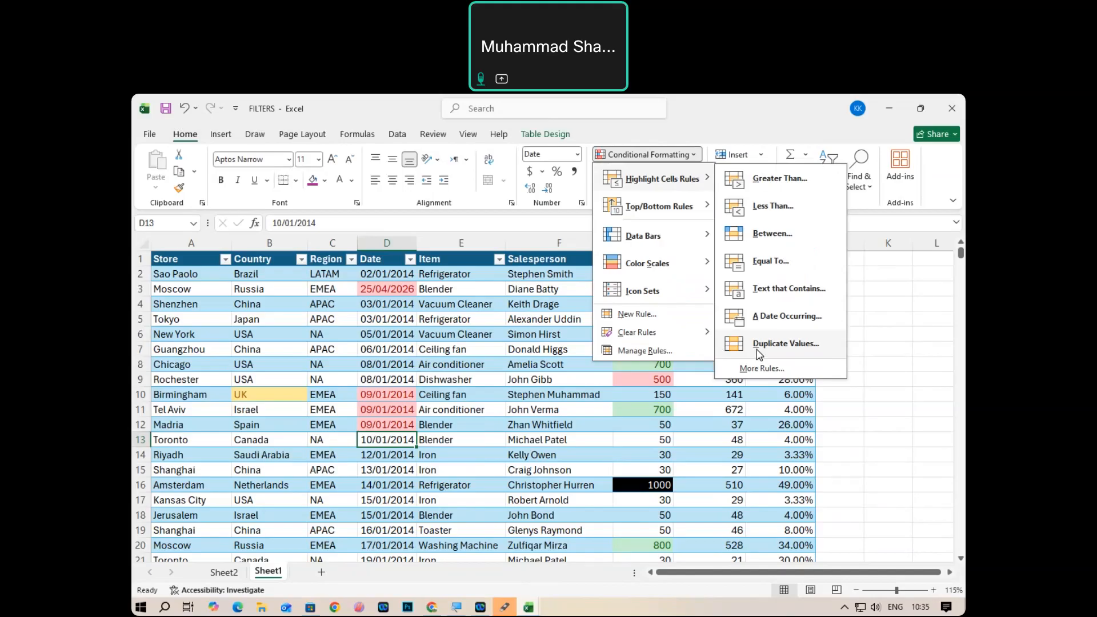
pyautogui.click(396, 248)
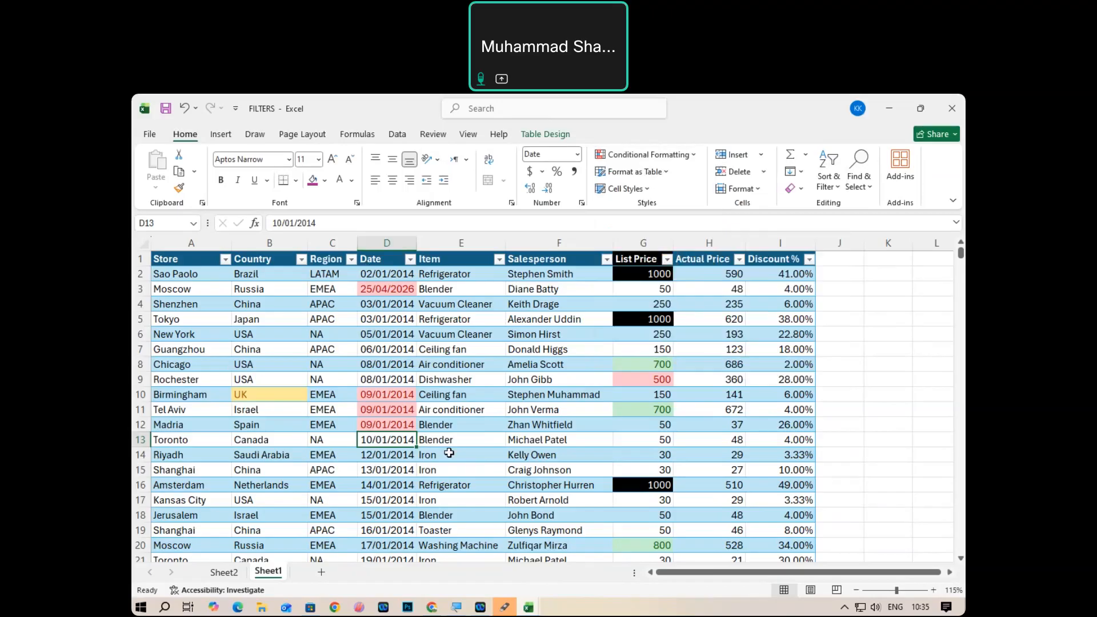
pyautogui.scroll(-13, 711, 400)
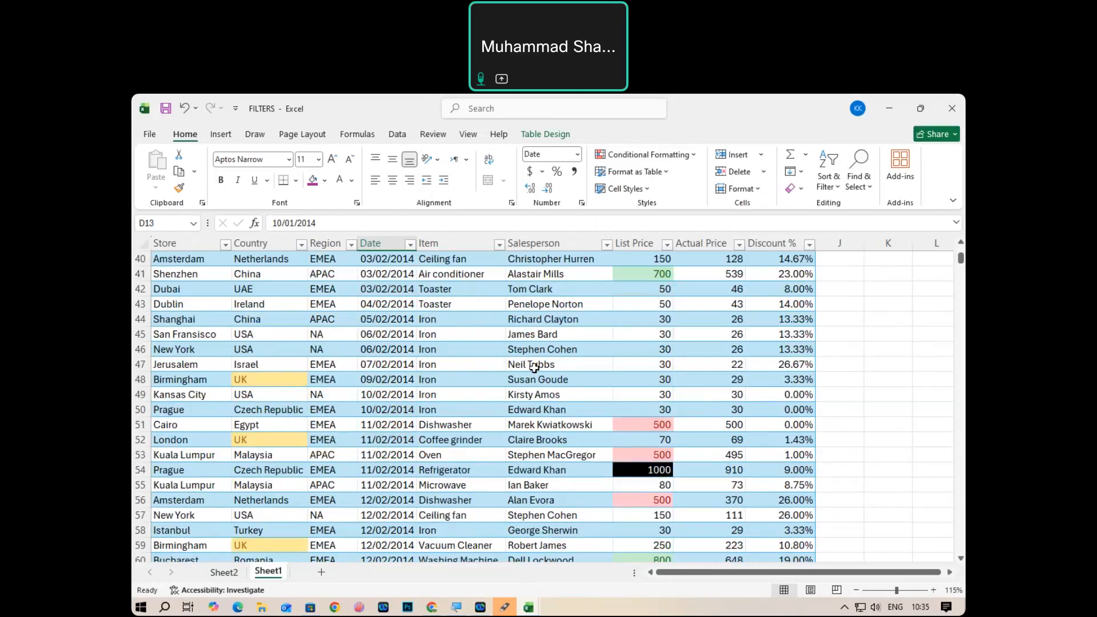
pyautogui.scroll(13, 656, 400)
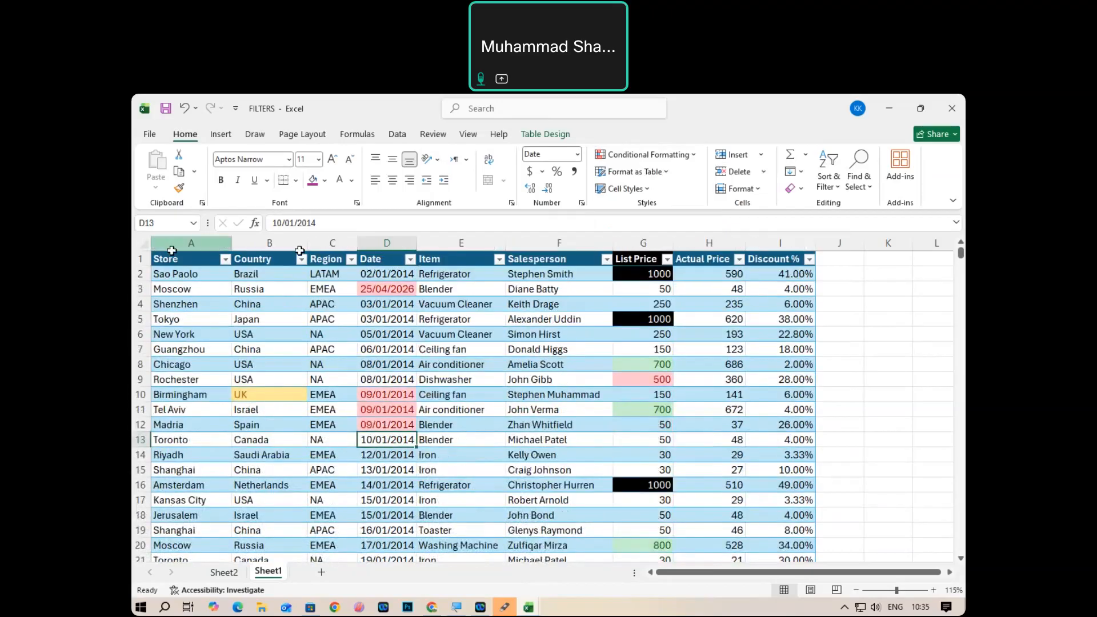
# Clear the conditional formatting rules from the selected cells of columns A through I, Store to Discount %.
pyautogui.moveTo(171, 250); pyautogui.dragTo(799, 253)
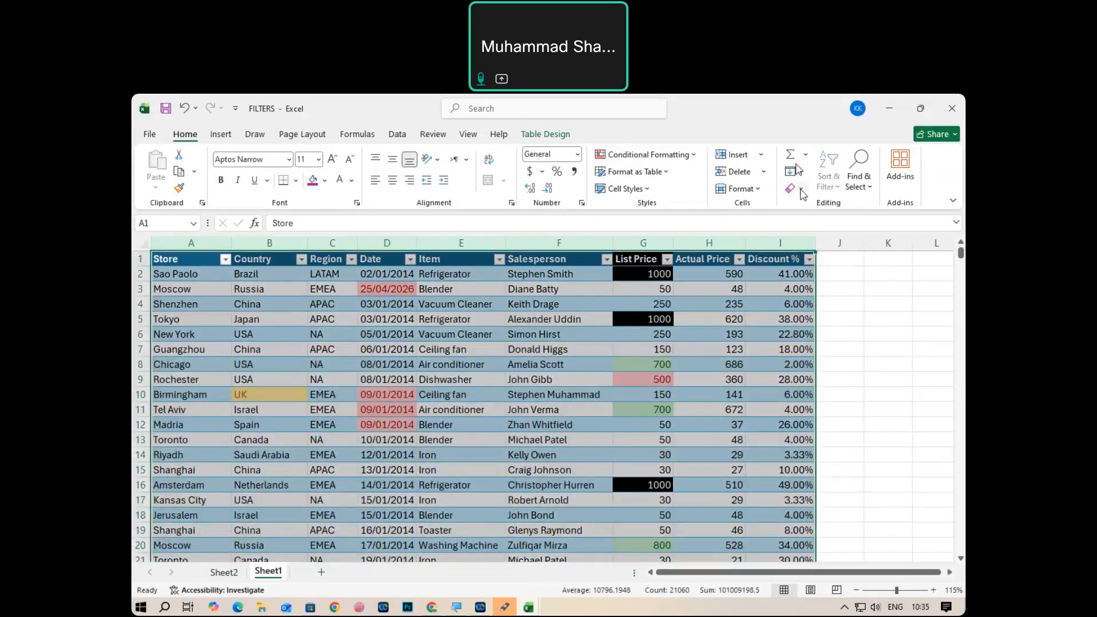
pyautogui.click(648, 154)
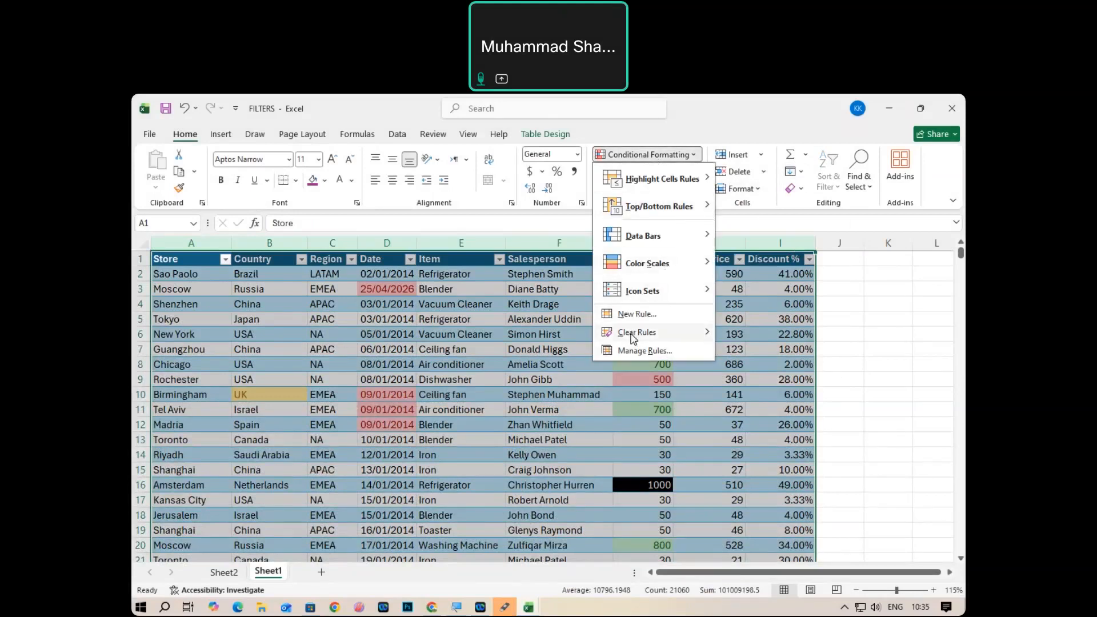
pyautogui.moveTo(641, 339)
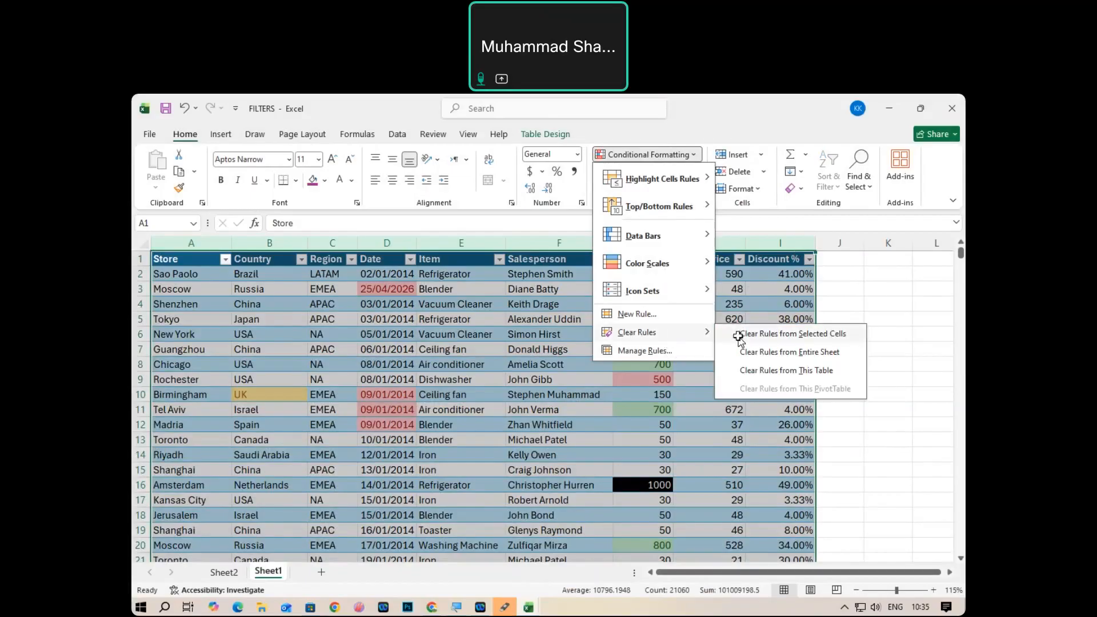
pyautogui.click(740, 336)
pyautogui.click(481, 378)
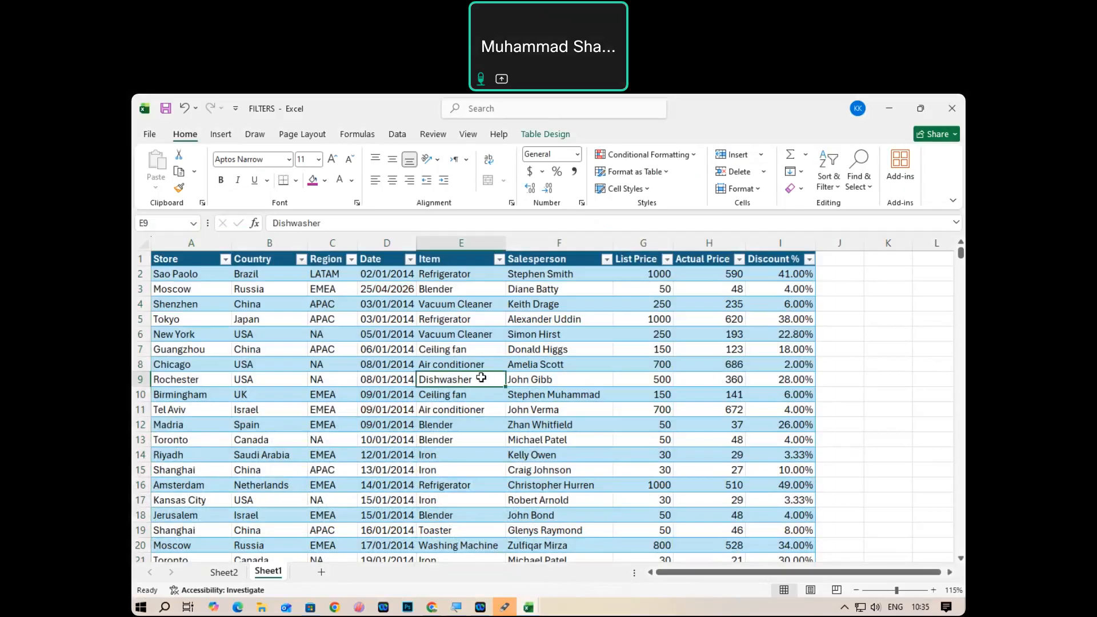
# Highlight duplicate values in the Date column using Light Red Fill with Dark Red Text.
pyautogui.click(656, 156)
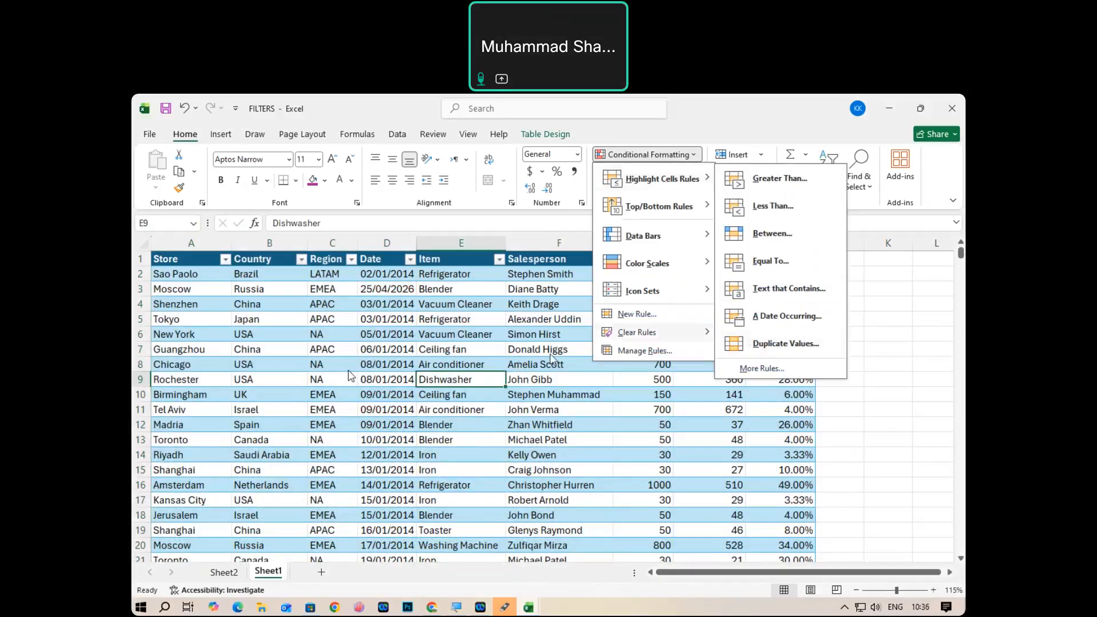
pyautogui.click(451, 352)
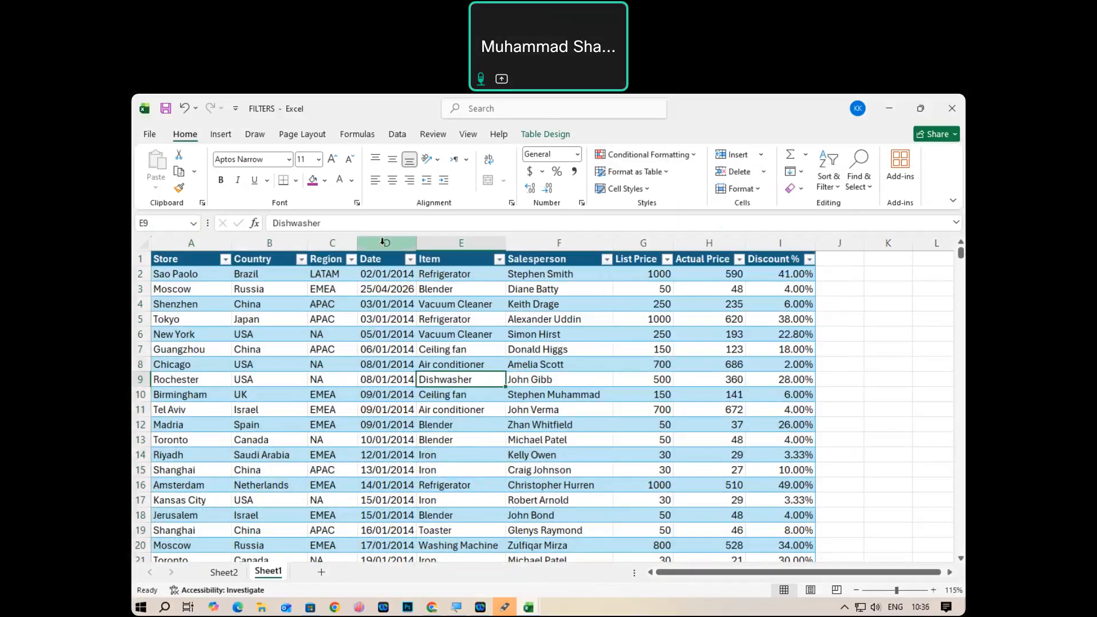
pyautogui.click(383, 241)
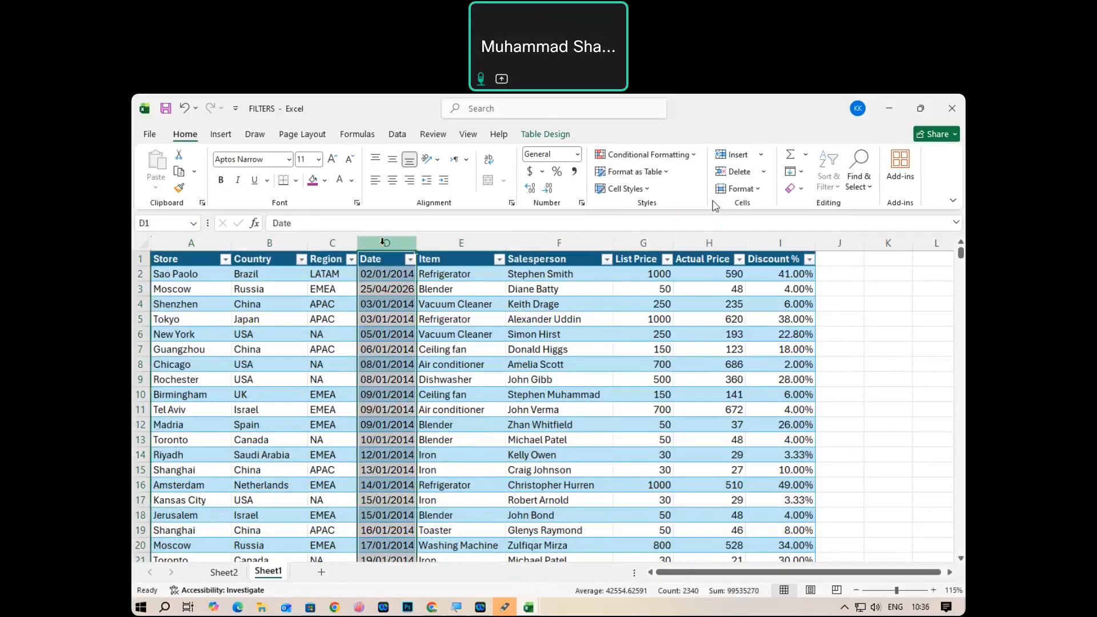
pyautogui.click(677, 158)
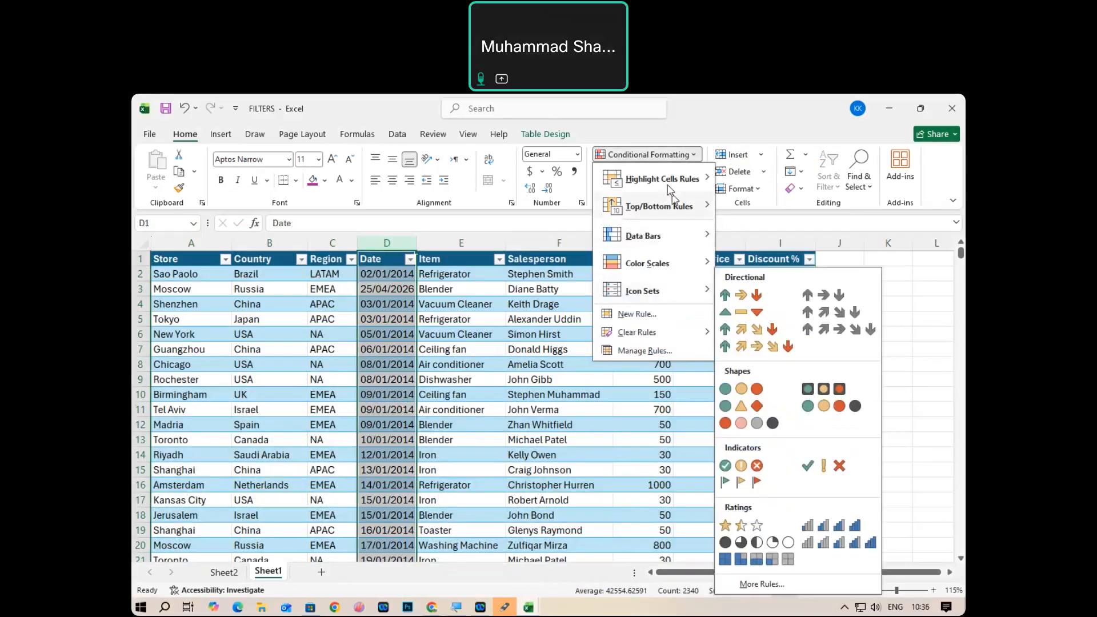
pyautogui.moveTo(669, 187)
pyautogui.click(745, 343)
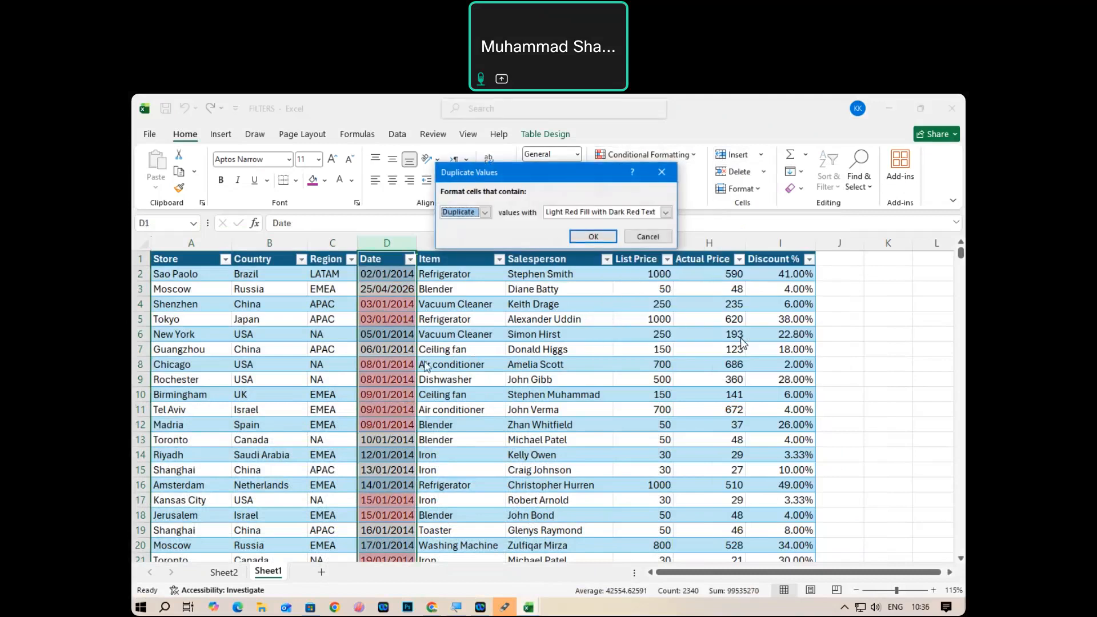
pyautogui.click(572, 236)
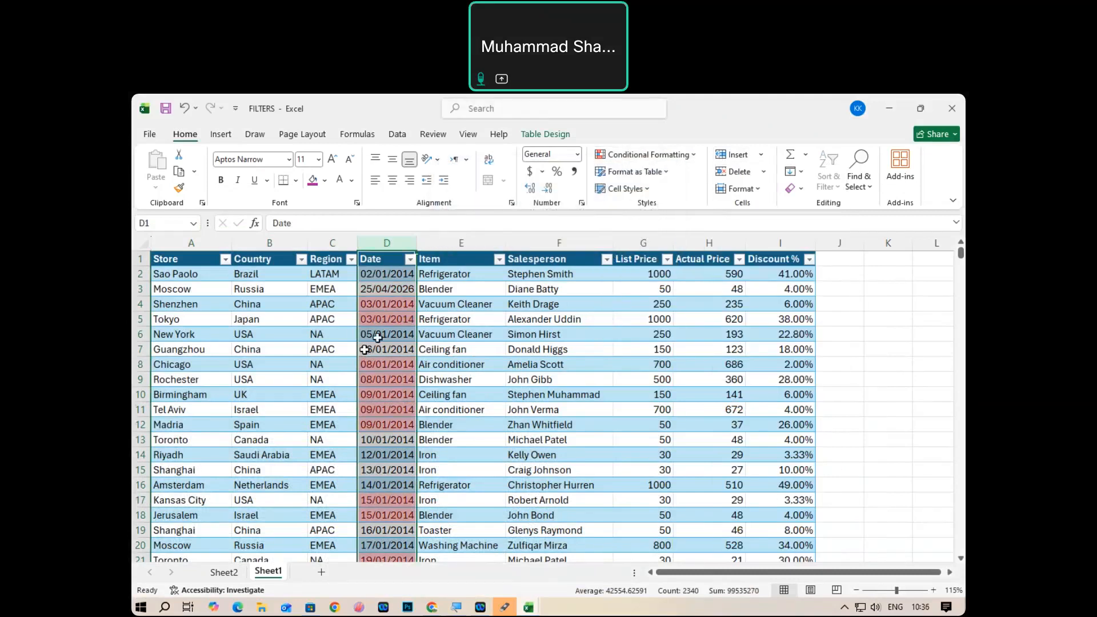
pyautogui.scroll(-18, 373, 413)
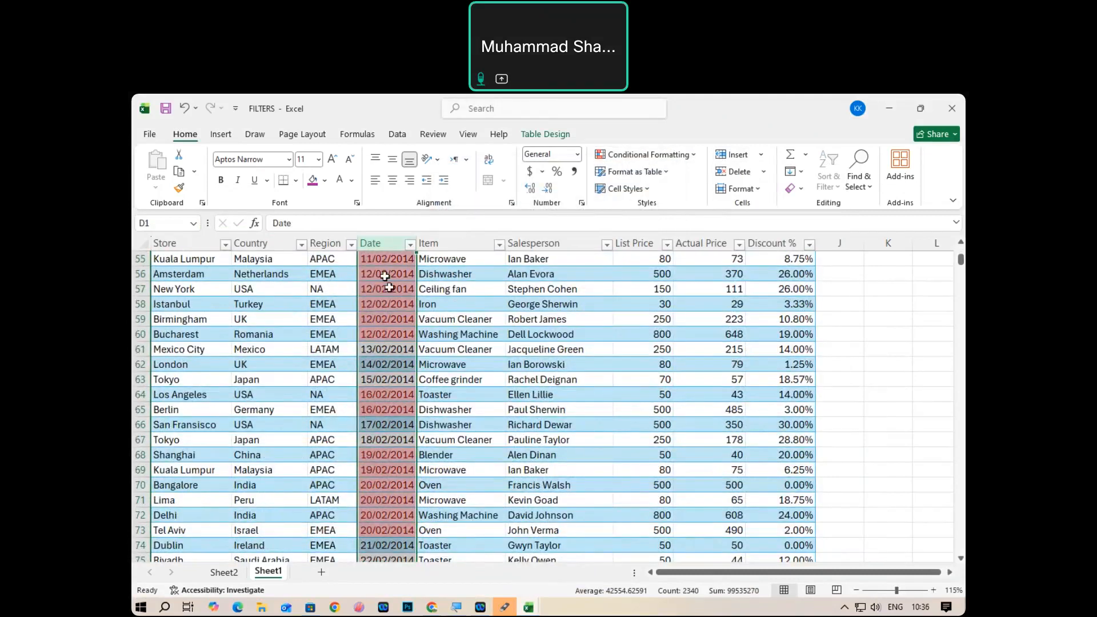
pyautogui.scroll(3, 391, 328)
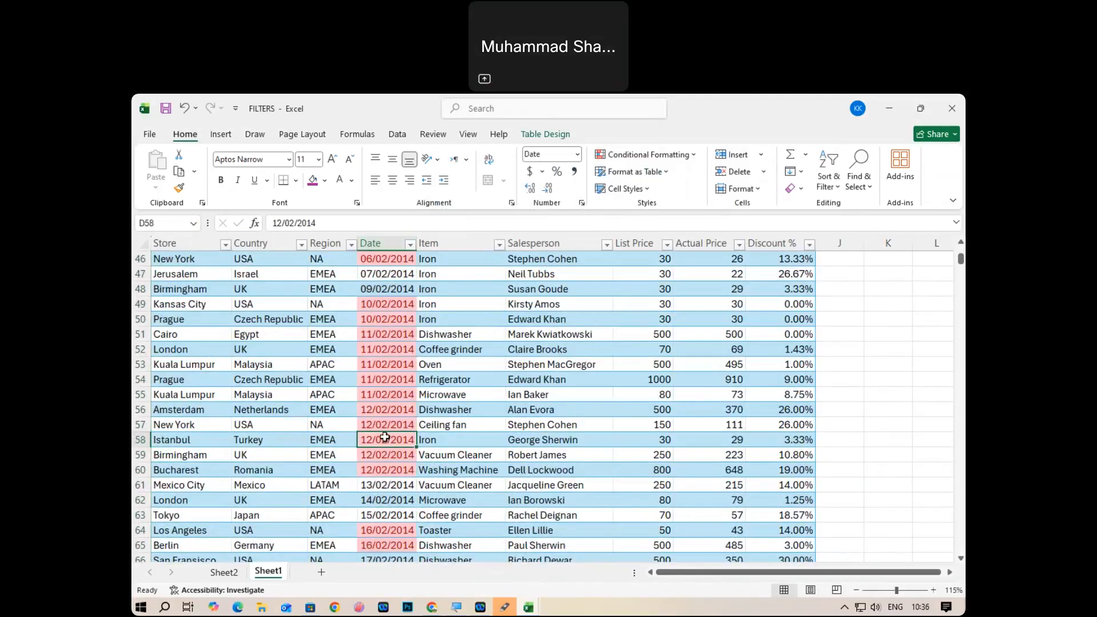
pyautogui.click(682, 156)
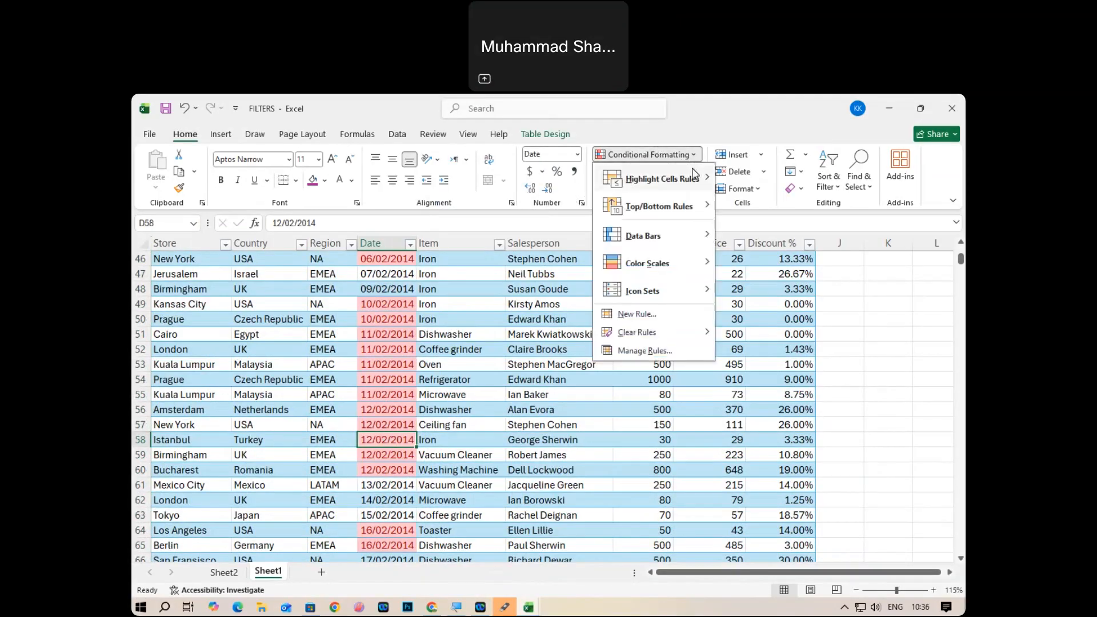
pyautogui.moveTo(668, 184)
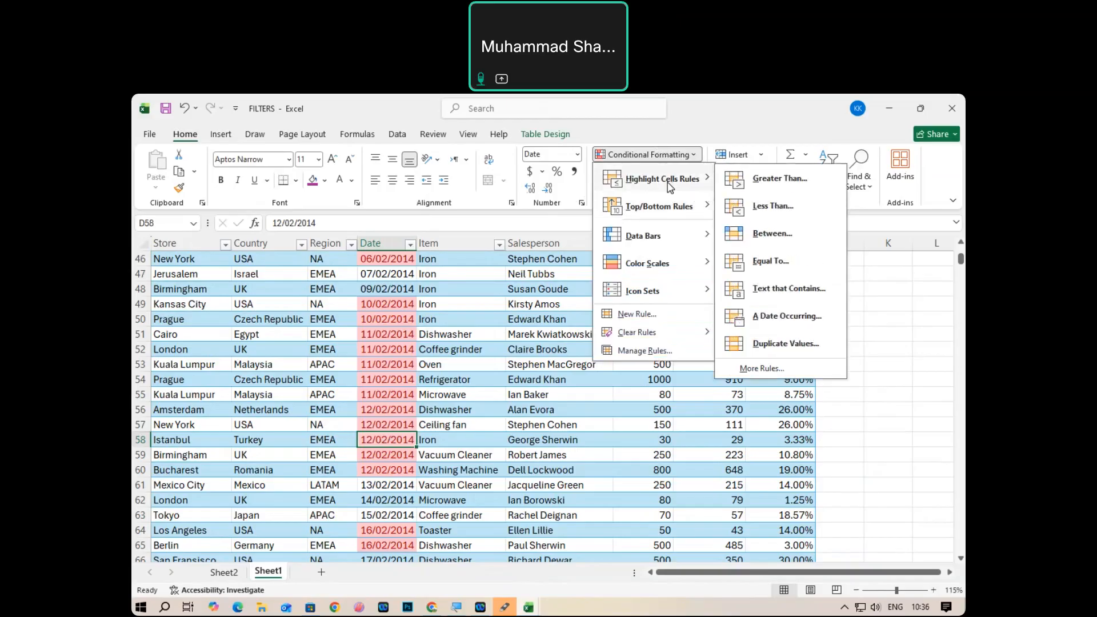
pyautogui.moveTo(654, 215)
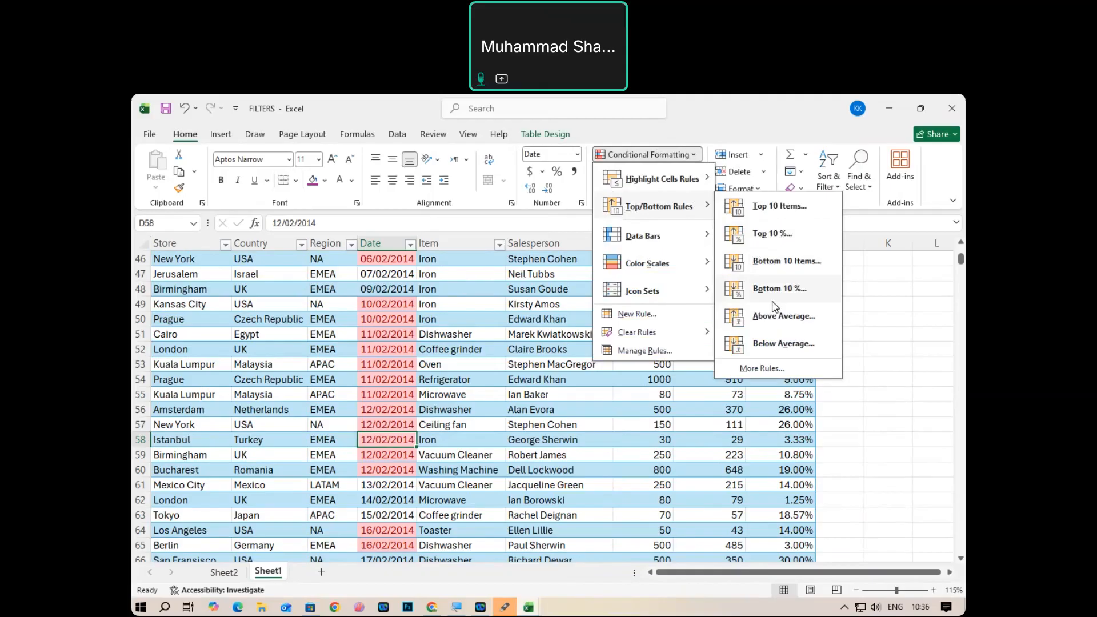
pyautogui.click(561, 404)
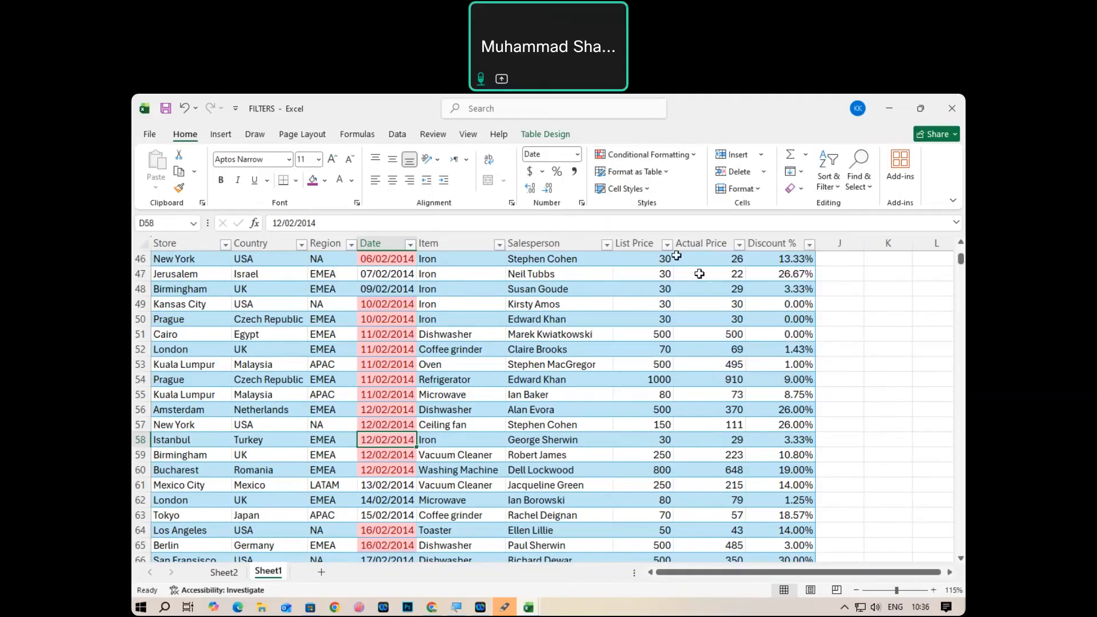
# Select the entire List Price column.
pyautogui.scroll(15, 673, 294)
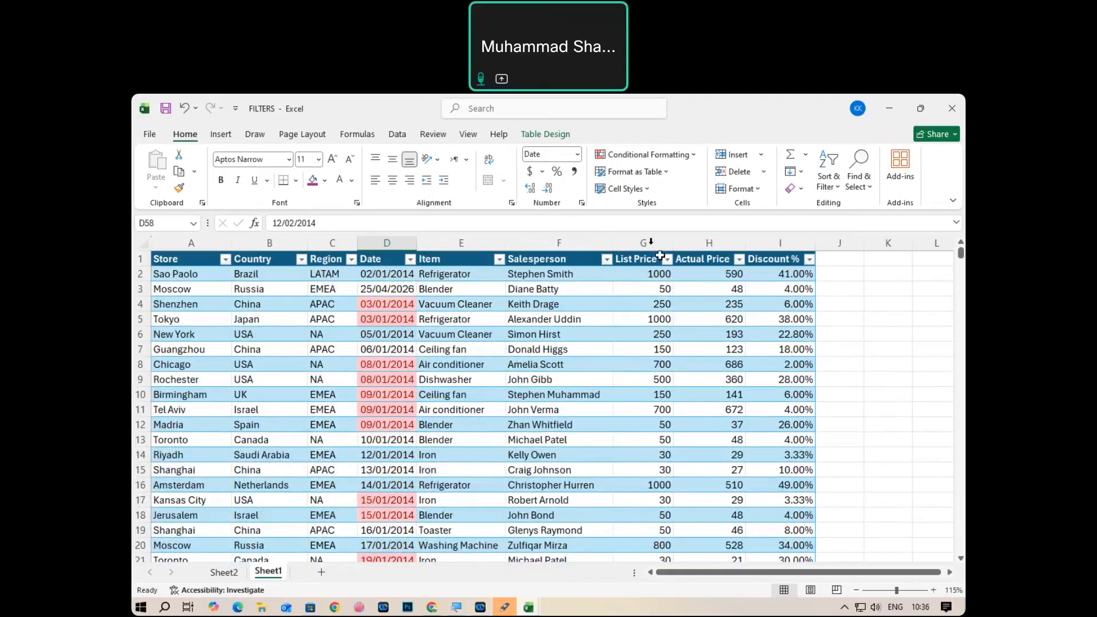
pyautogui.click(651, 241)
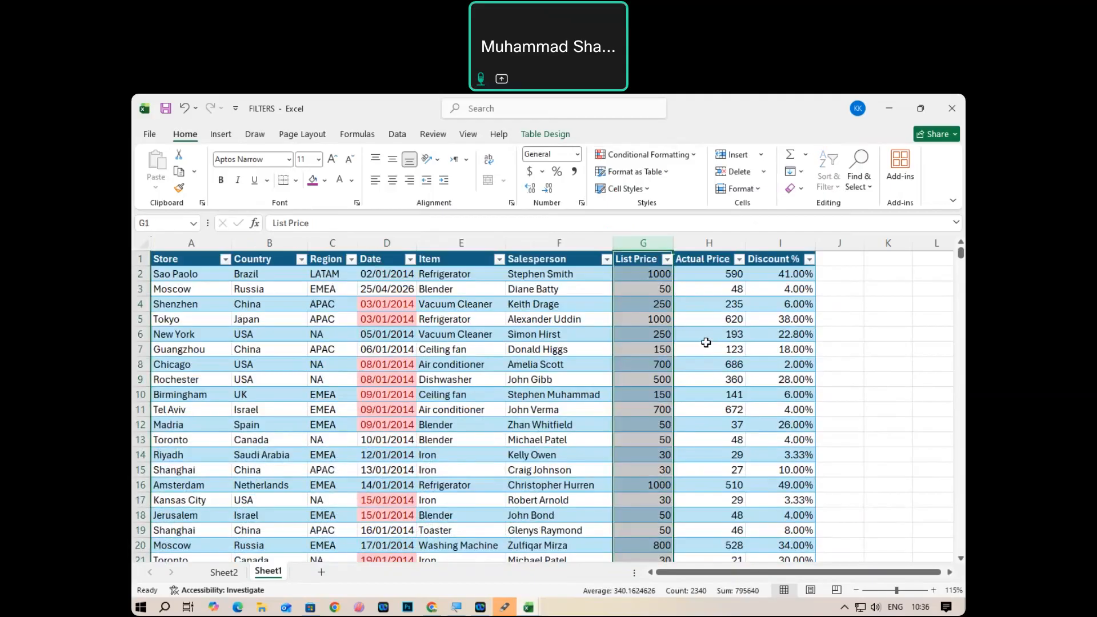
# Apply a Top 10 Items conditional formatting rule to the List Price column with Light Red Fill with Dark Red Text.
pyautogui.click(693, 154)
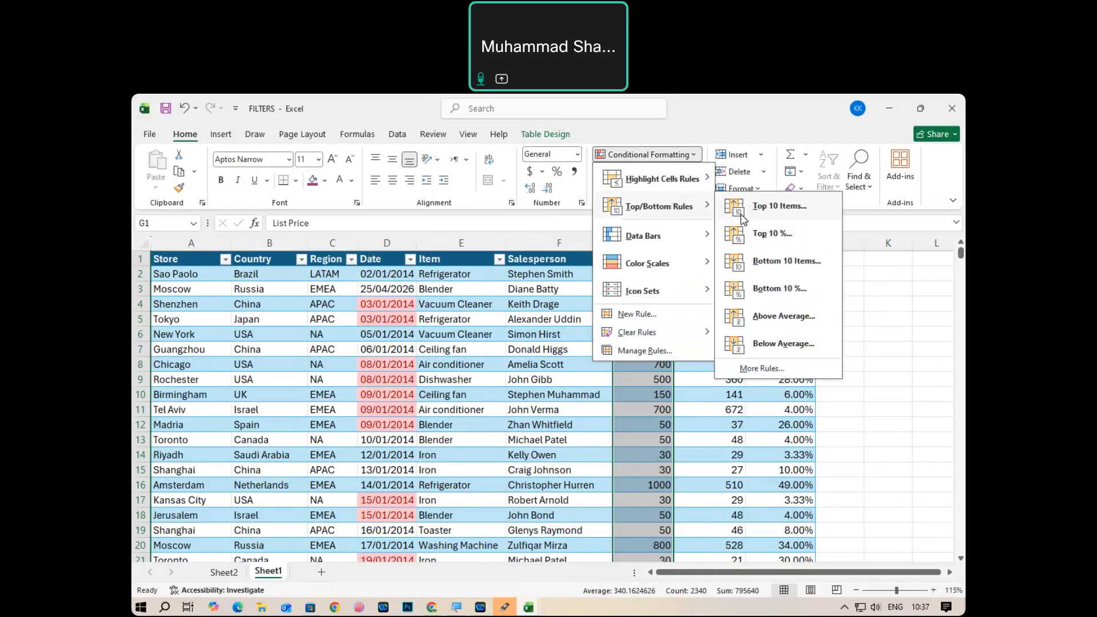
pyautogui.click(743, 217)
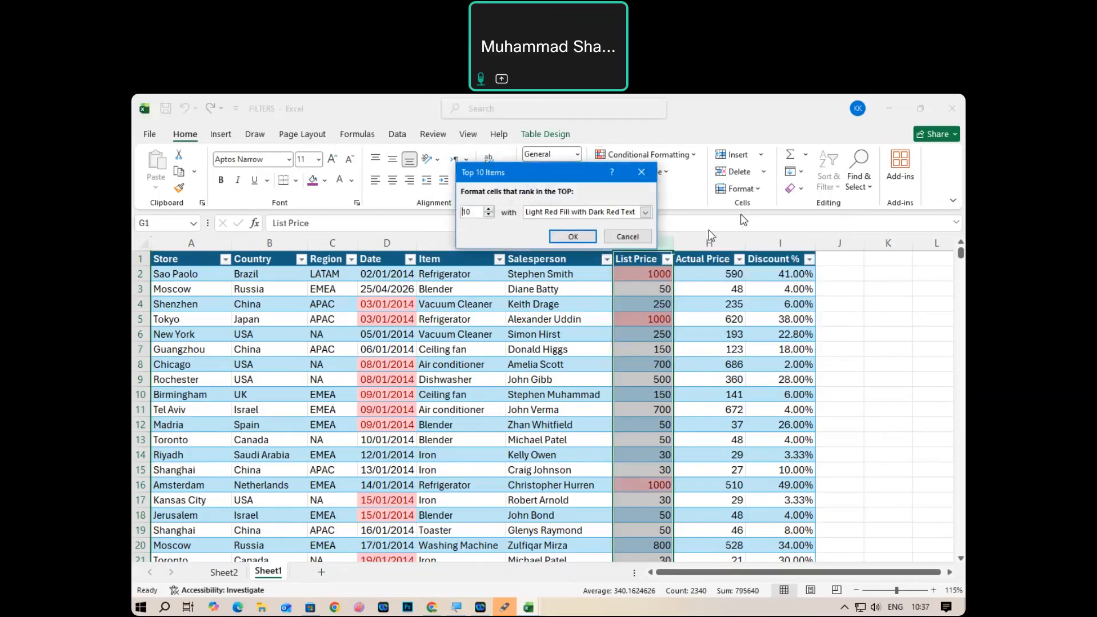
pyautogui.click(488, 216)
pyautogui.click(572, 236)
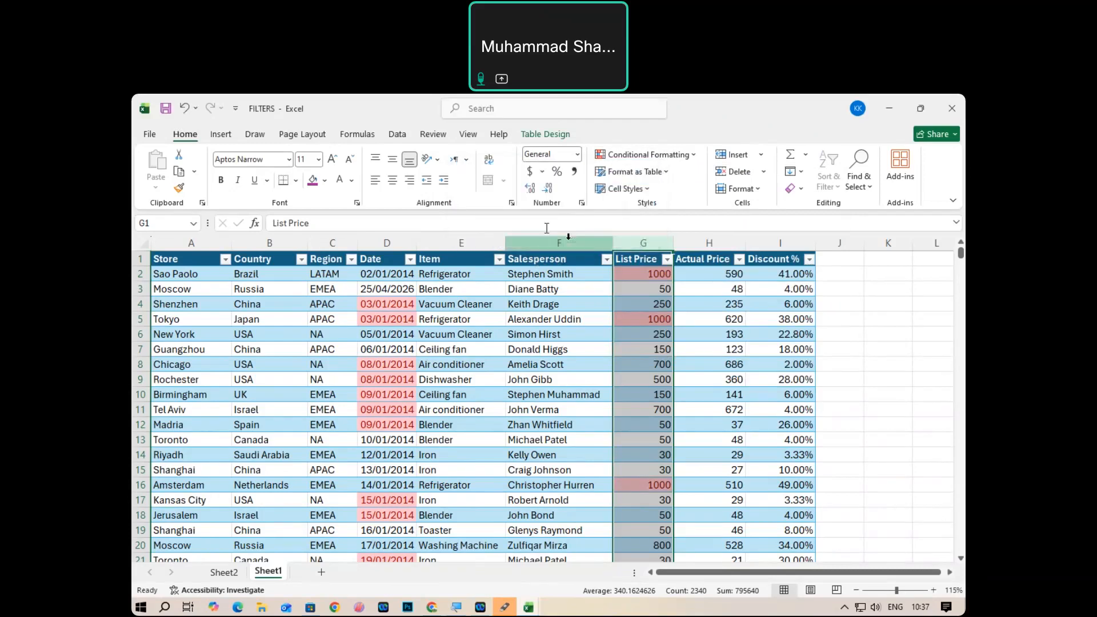
# Examine which List Price values the Top 10 Items rule highlights throughout the table, then return to its first rows.
pyautogui.scroll(-11, 734, 375)
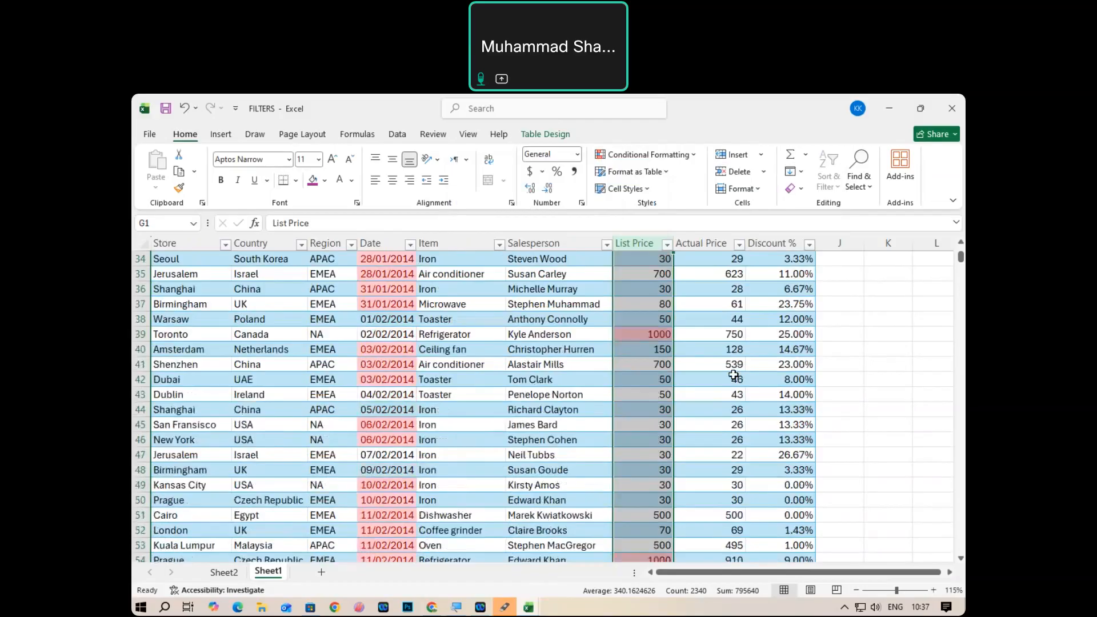
pyautogui.click(733, 376)
pyautogui.scroll(-11, 732, 377)
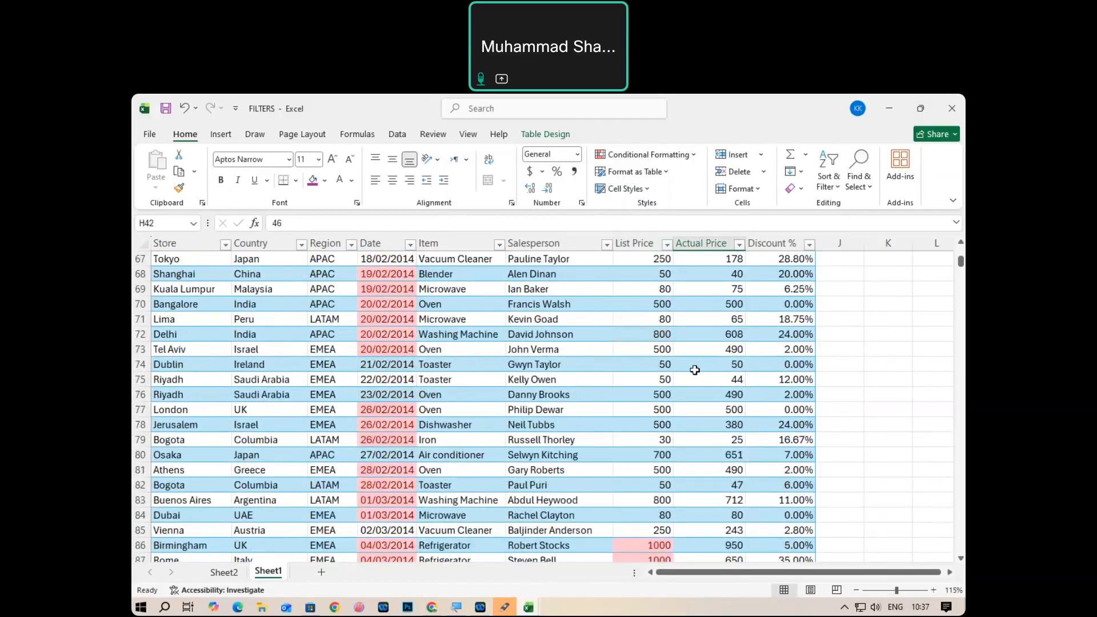
pyautogui.scroll(-11, 695, 370)
pyautogui.scroll(-2, 695, 370)
pyautogui.scroll(7, 695, 370)
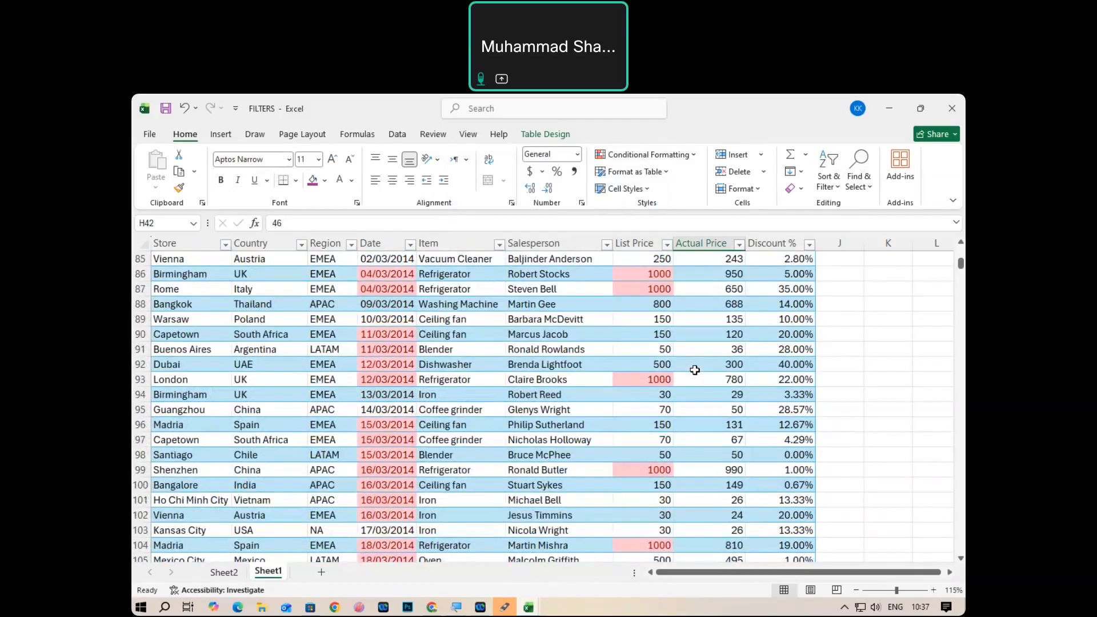
pyautogui.scroll(20, 695, 370)
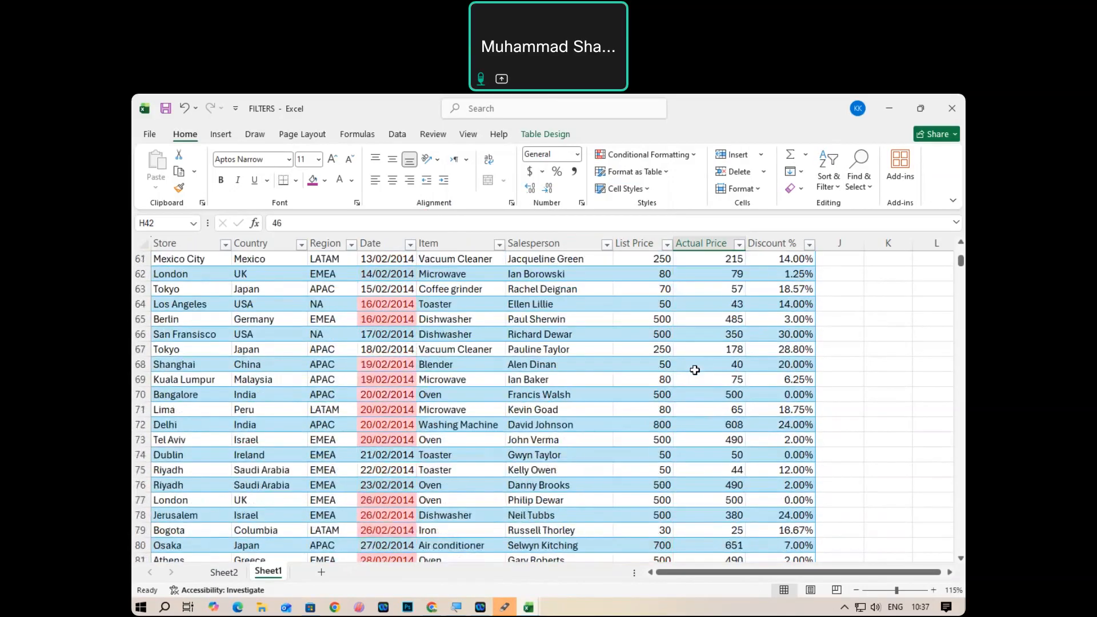
pyautogui.scroll(5, 693, 368)
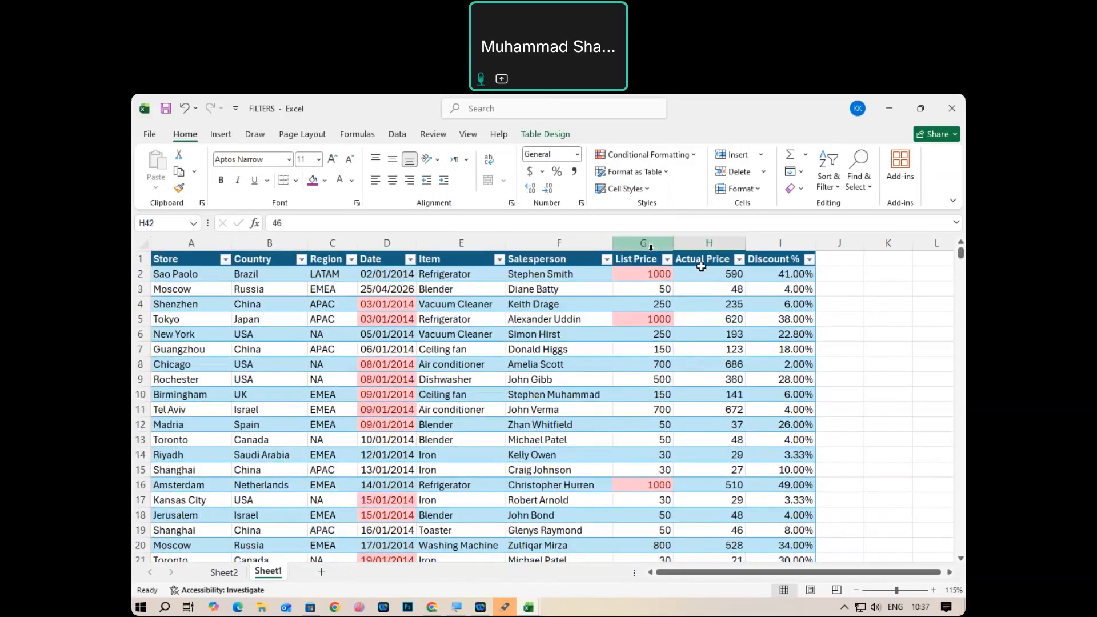
pyautogui.moveTo(961, 256); pyautogui.dragTo(960, 257)
pyautogui.moveTo(962, 319); pyautogui.dragTo(860, 516)
pyautogui.scroll(9, 594, 411)
pyautogui.scroll(20, 680, 445)
pyautogui.scroll(20, 691, 428)
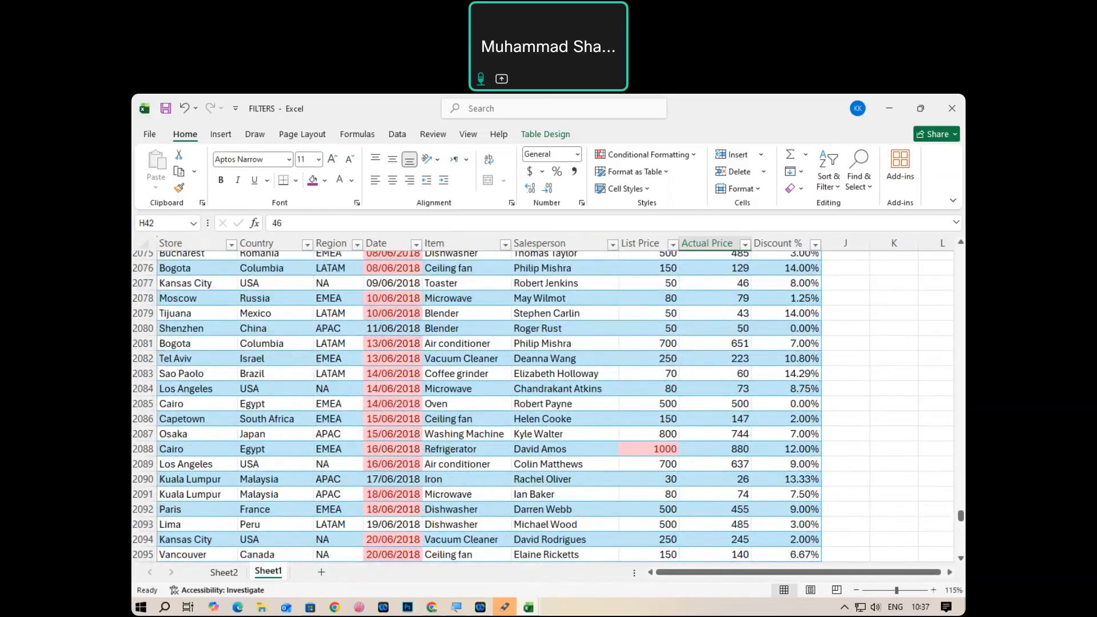
pyautogui.moveTo(961, 516); pyautogui.dragTo(961, 249)
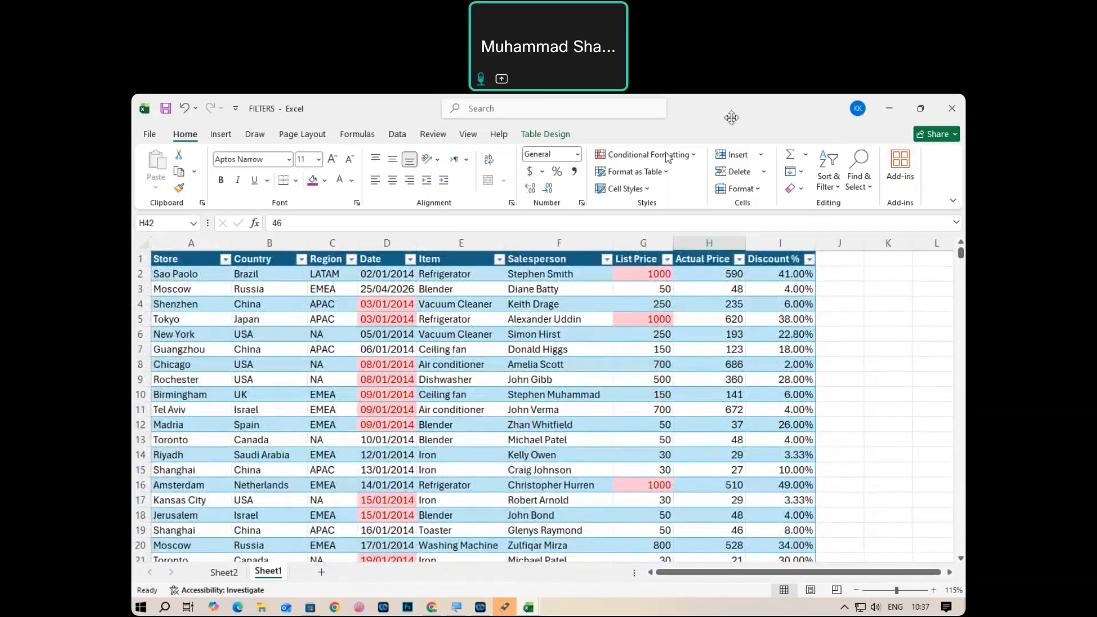
pyautogui.click(686, 158)
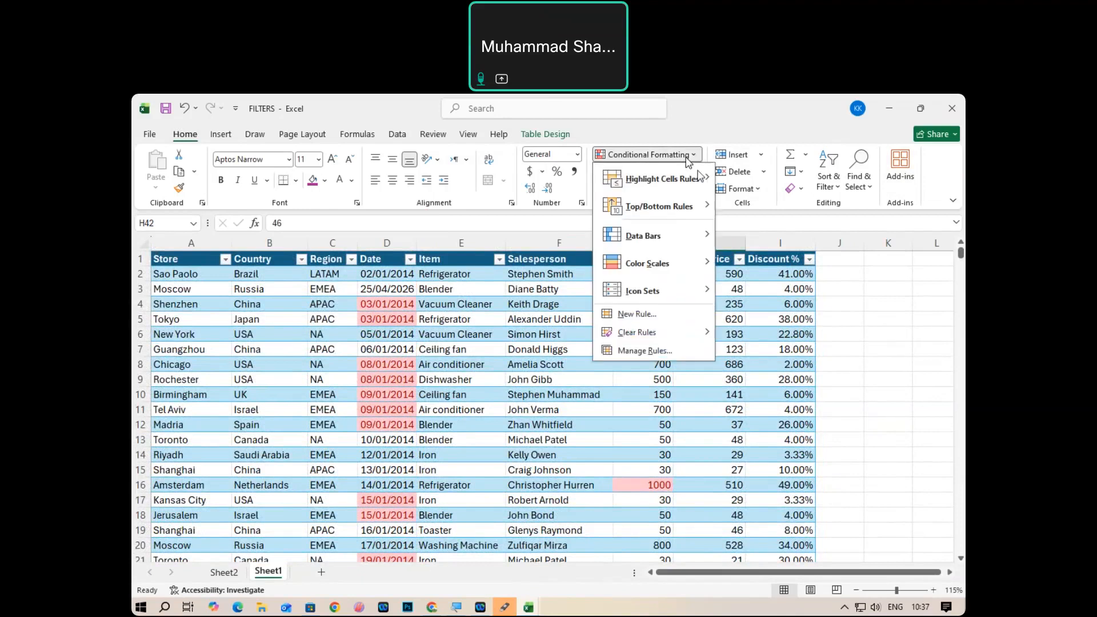
pyautogui.moveTo(673, 216)
pyautogui.click(762, 283)
pyautogui.click(625, 237)
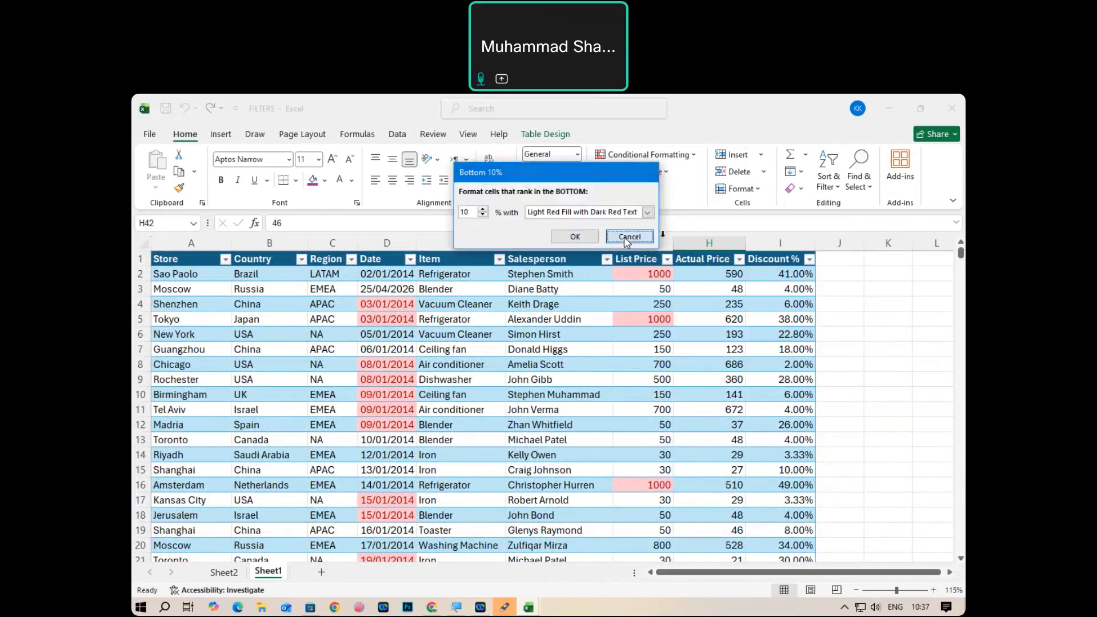
# Clear the conditional formatting rules from the whole List Price column.
pyautogui.click(664, 241)
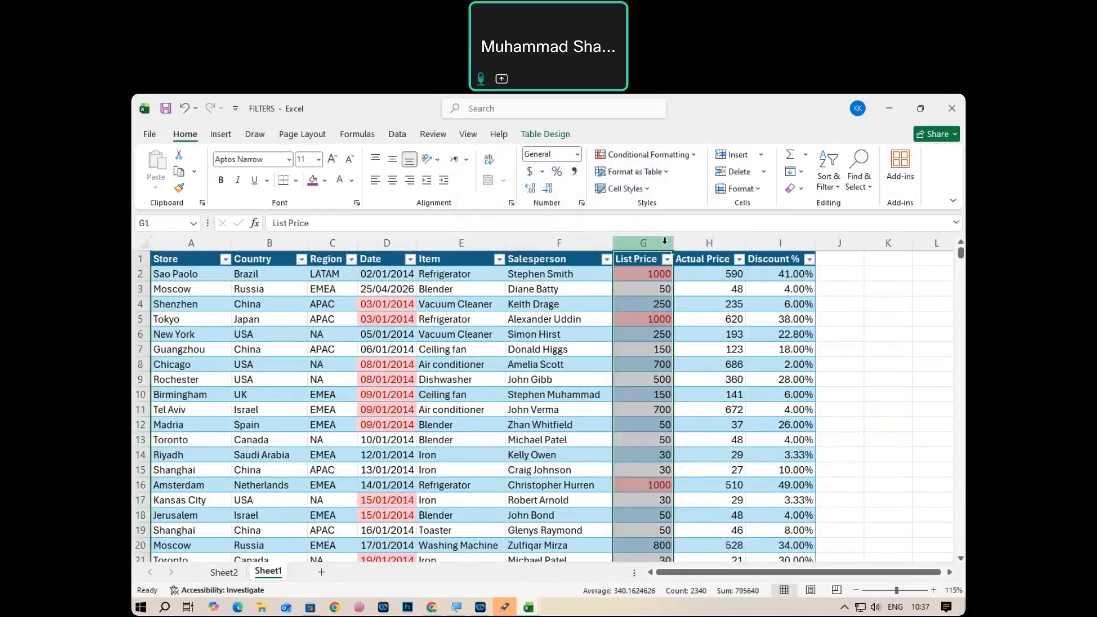
pyautogui.click(646, 154)
pyautogui.moveTo(634, 333)
pyautogui.click(760, 334)
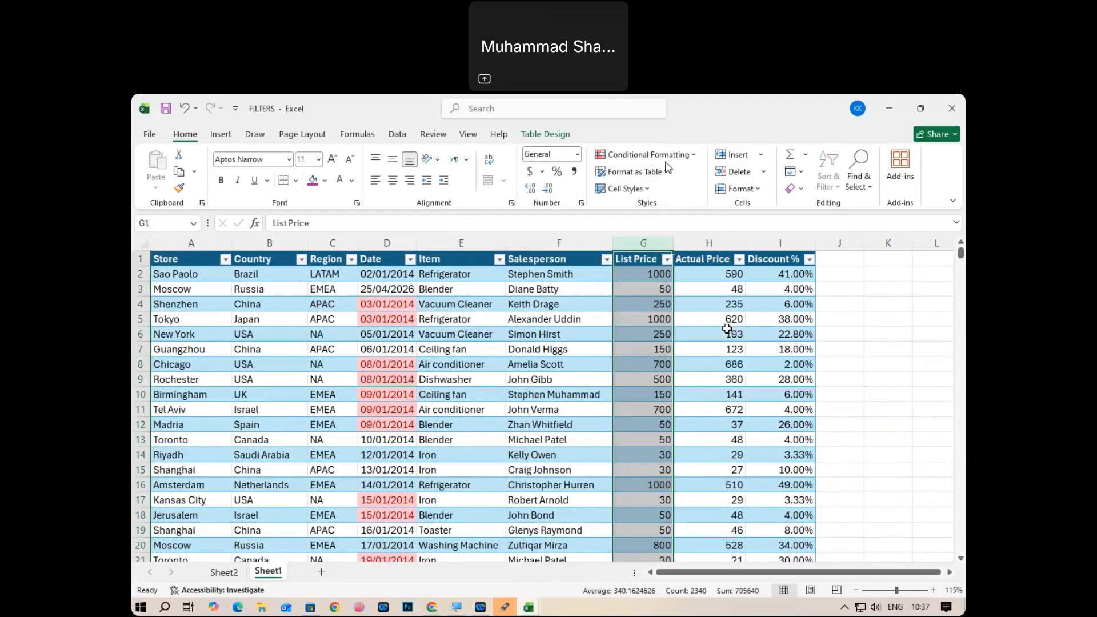
# Highlight the top 10% of values in the List Price column with Light Red Fill with Dark Red Text.
pyautogui.click(693, 154)
pyautogui.moveTo(668, 206)
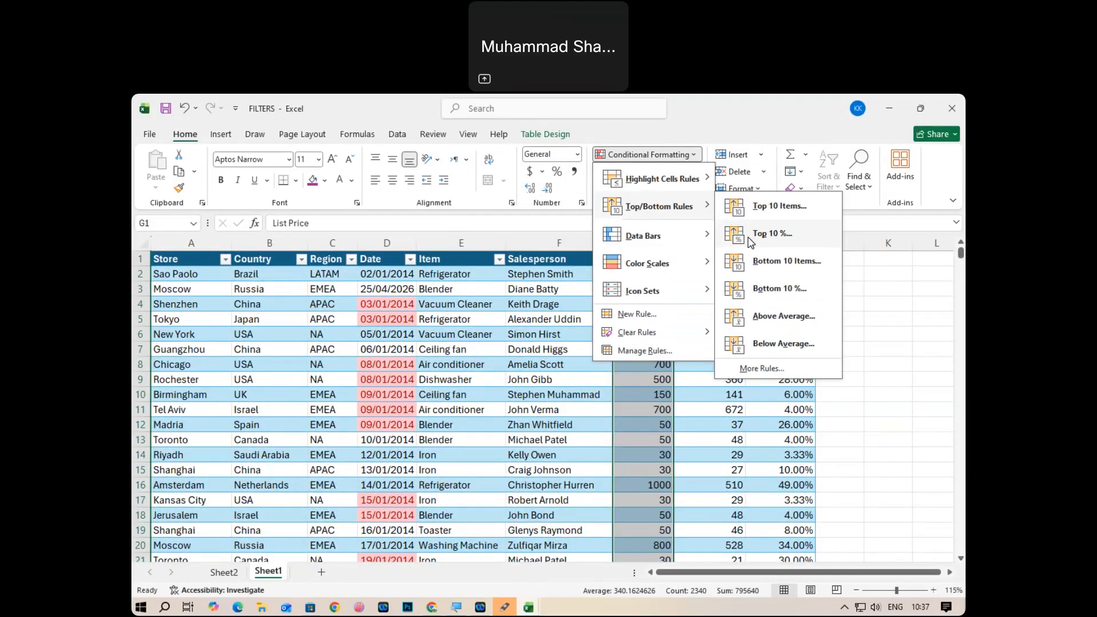
pyautogui.click(772, 233)
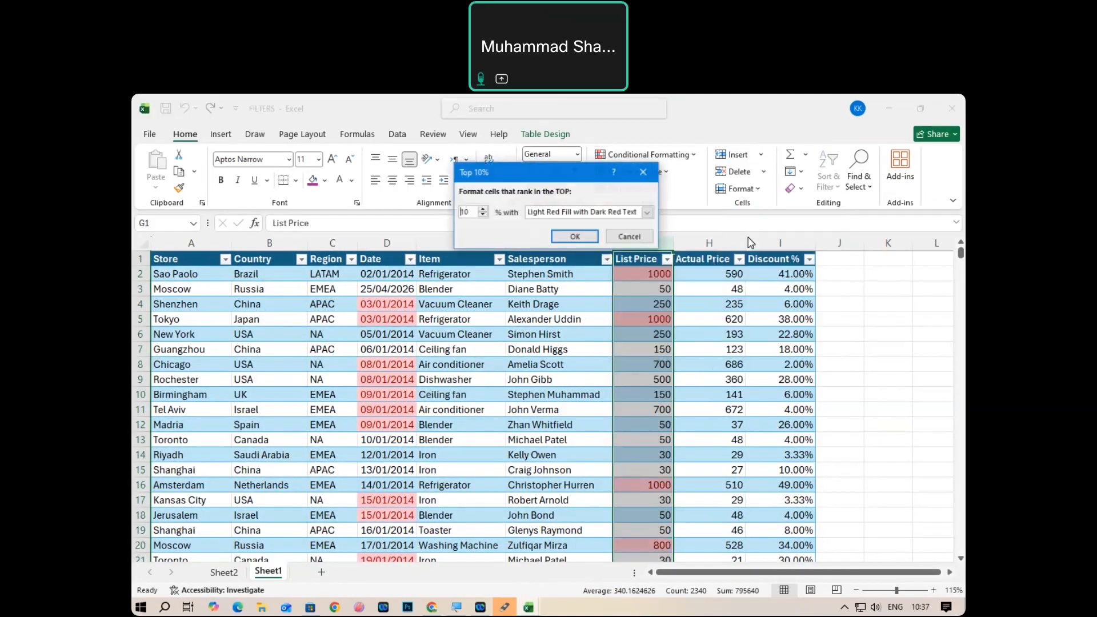
pyautogui.click(575, 236)
# Examine which List Price values the Top 10% rule highlights down the table.
pyautogui.scroll(-7, 812, 360)
pyautogui.scroll(-4, 811, 363)
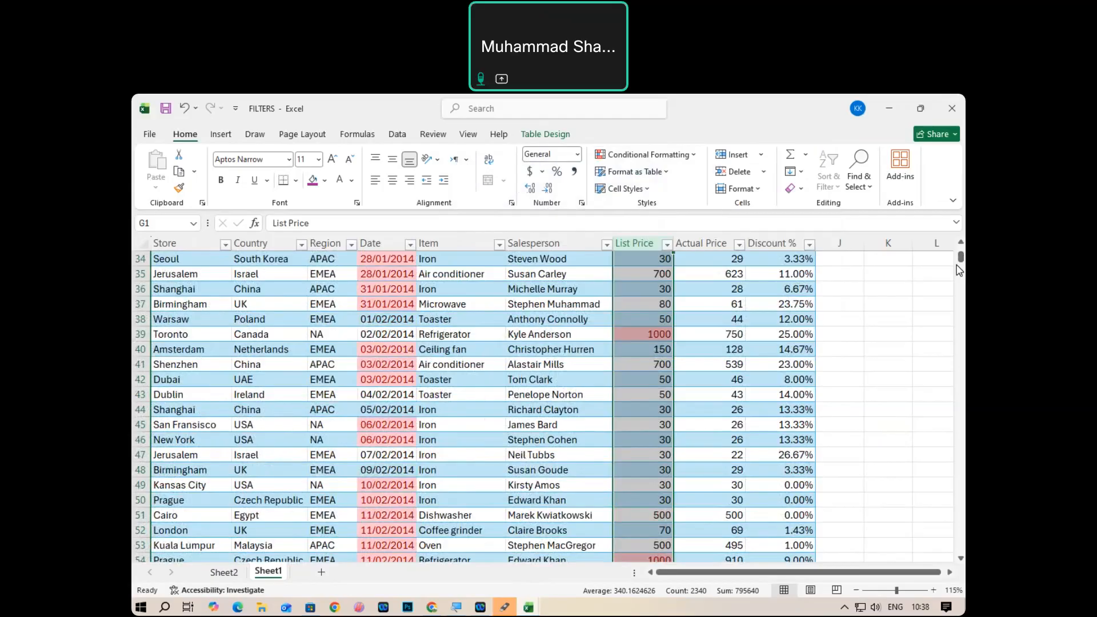
pyautogui.scroll(-7, 963, 263)
pyautogui.scroll(17, 573, 292)
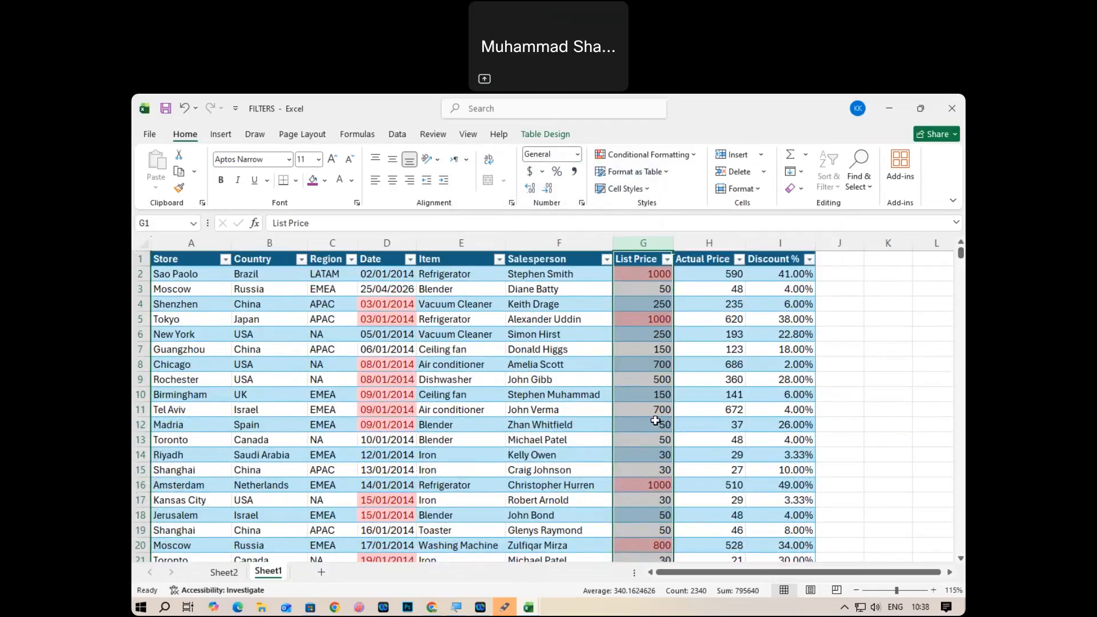
pyautogui.scroll(-1, 666, 422)
pyautogui.scroll(-7, 667, 421)
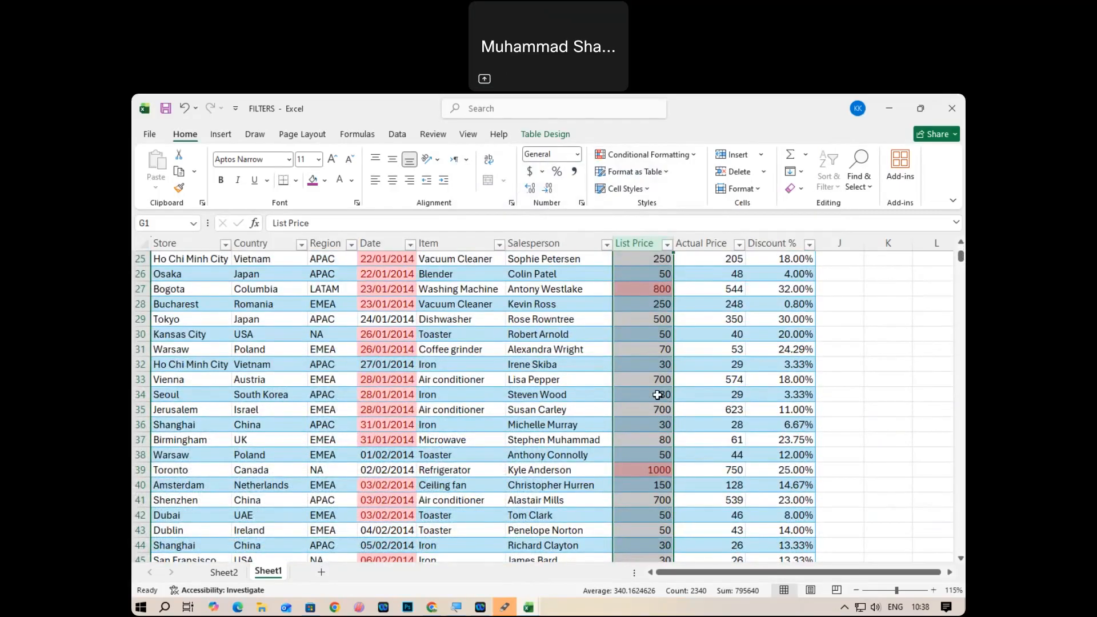
pyautogui.scroll(3, 657, 394)
pyautogui.scroll(7, 660, 396)
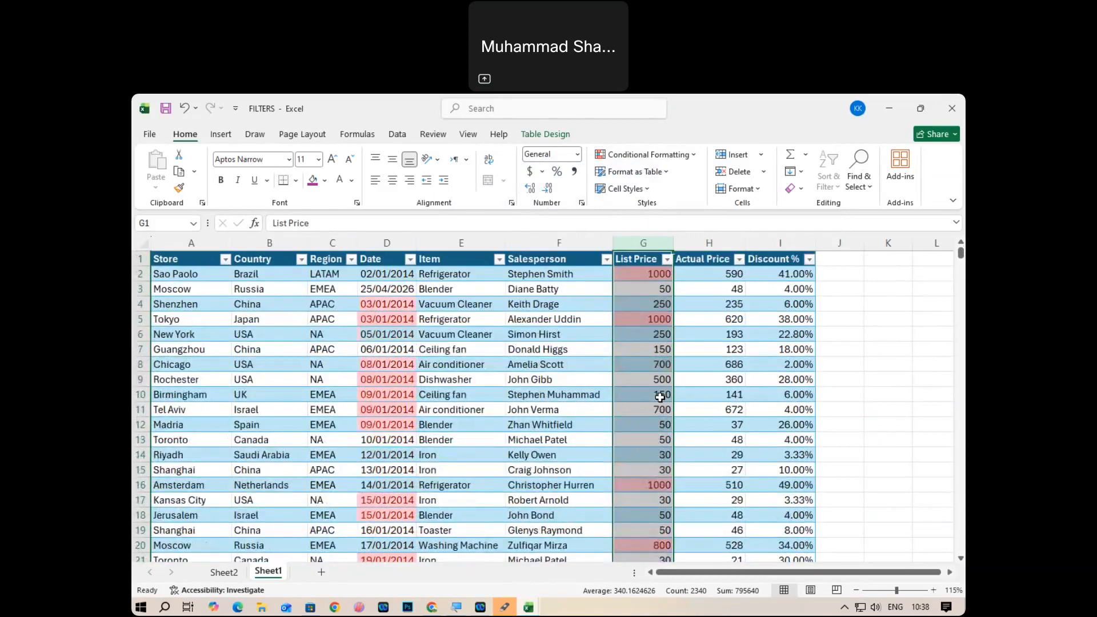
pyautogui.click(661, 396)
pyautogui.scroll(-2, 662, 396)
pyautogui.click(639, 454)
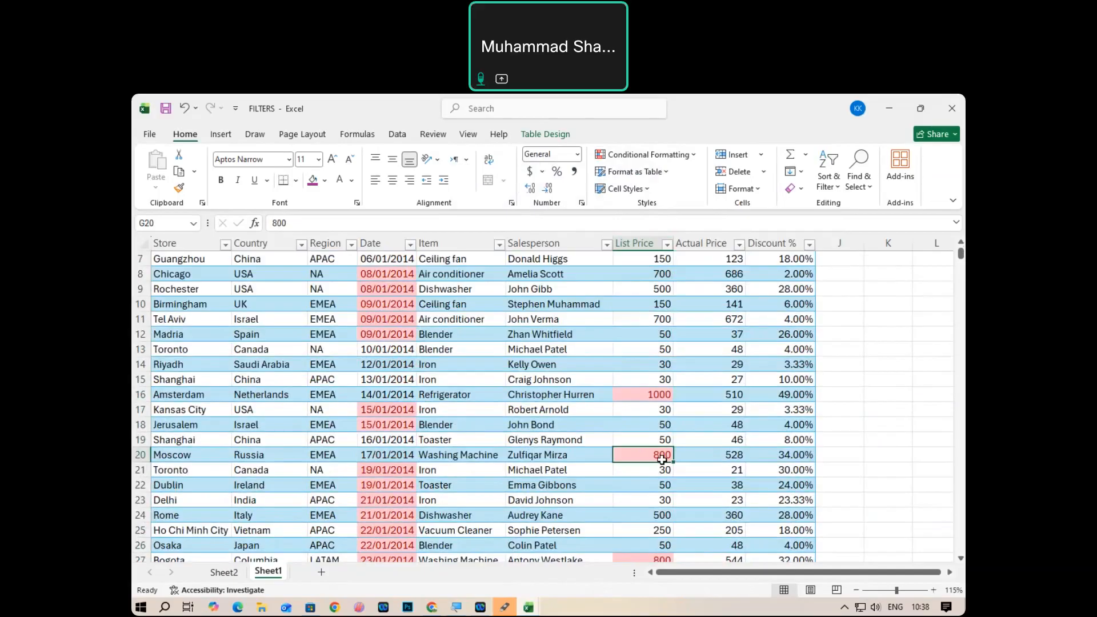
pyautogui.scroll(-9, 703, 451)
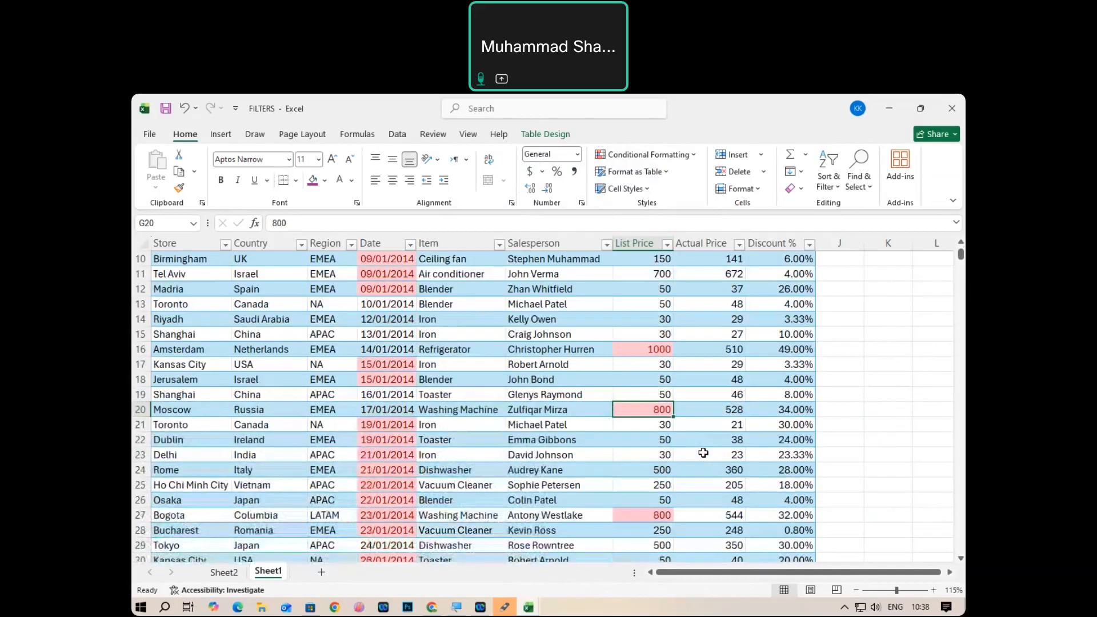
pyautogui.scroll(-16, 703, 452)
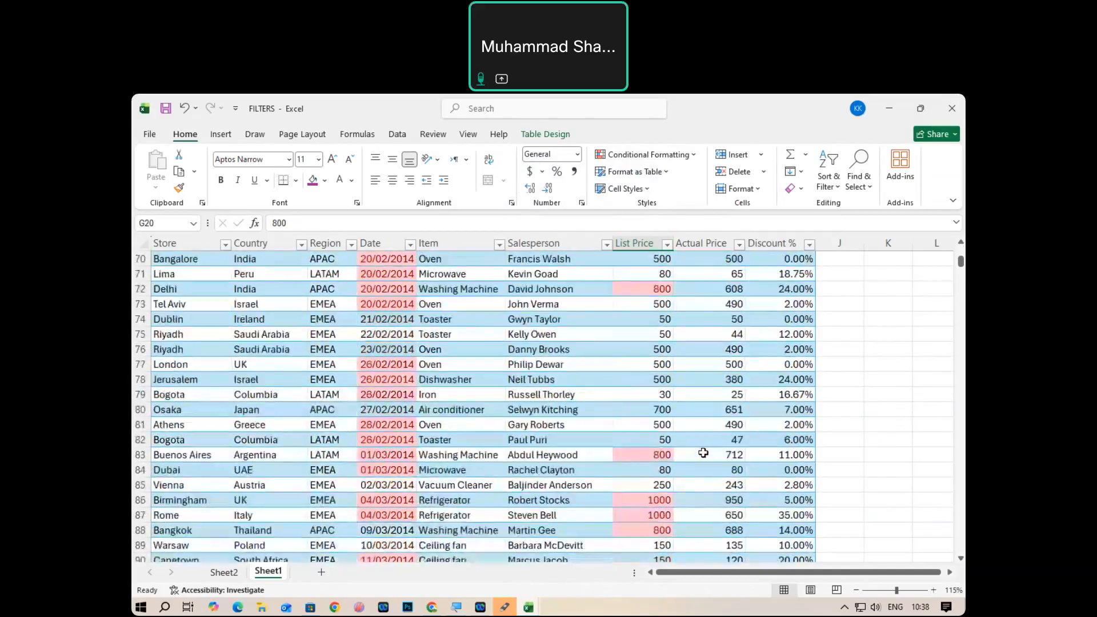
pyautogui.click(648, 155)
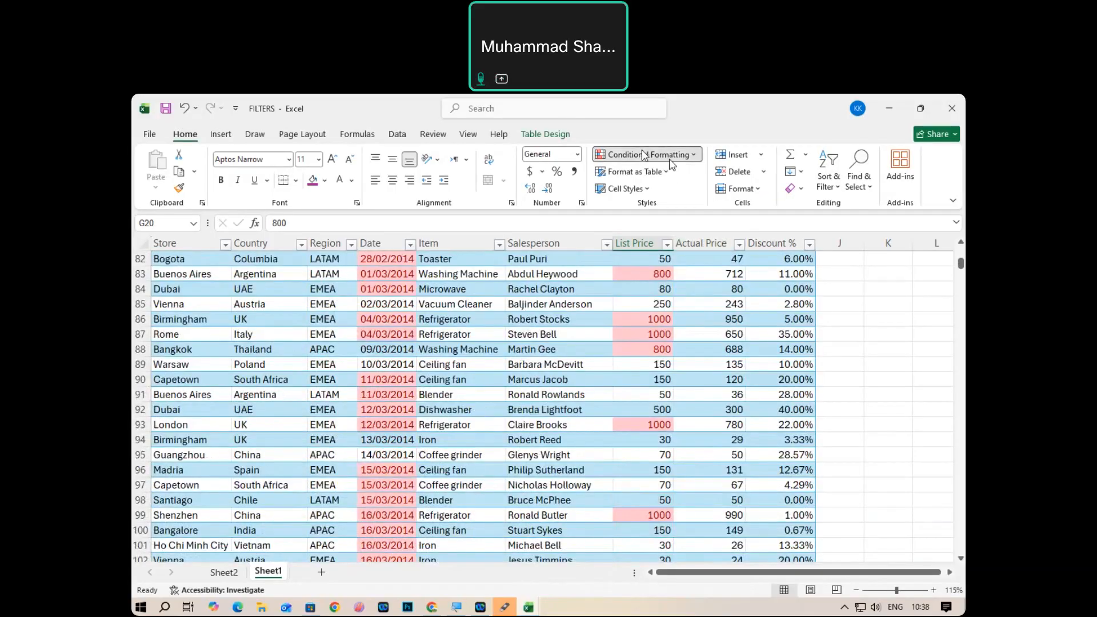
pyautogui.moveTo(697, 208)
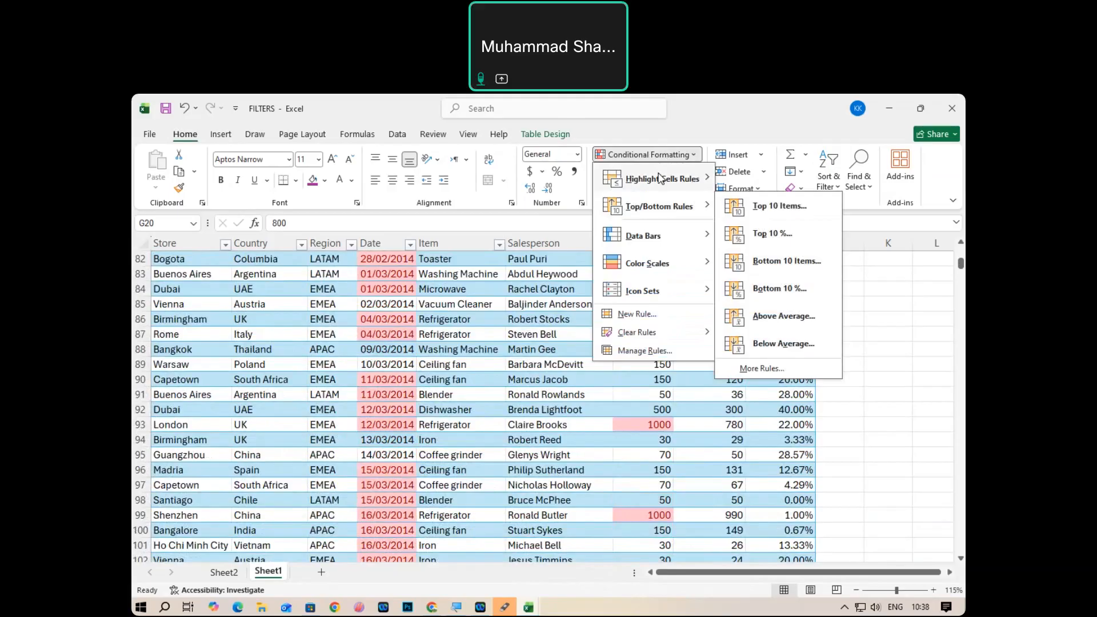
pyautogui.moveTo(661, 178)
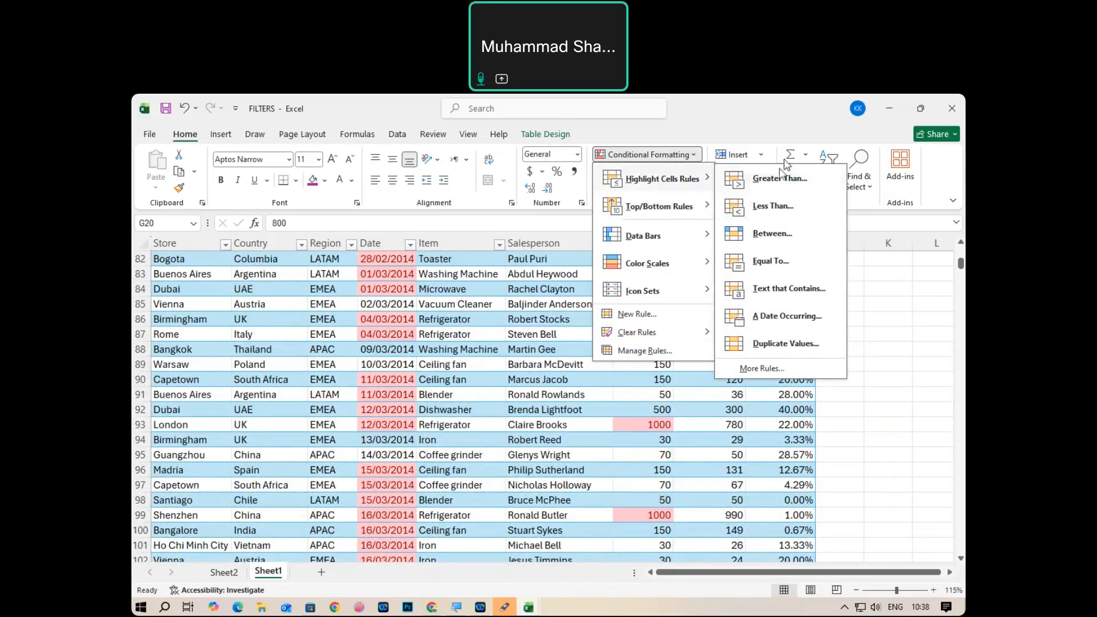
pyautogui.moveTo(671, 247)
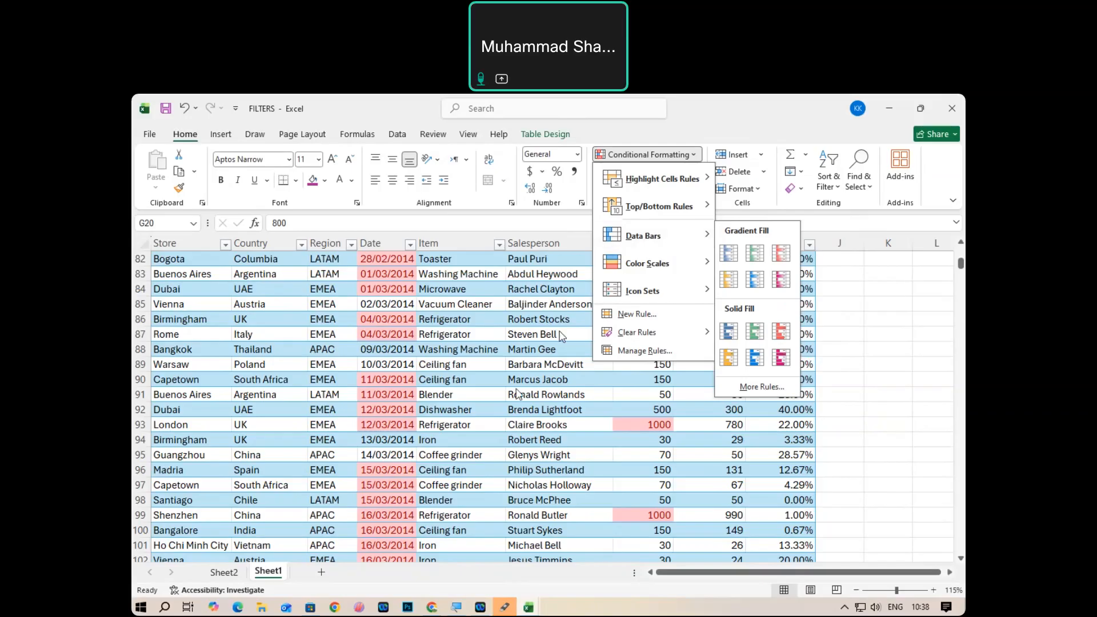
pyautogui.click(519, 393)
# Select the List Price data and clear the Top 10% conditional formatting rule from it.
pyautogui.click(642, 231)
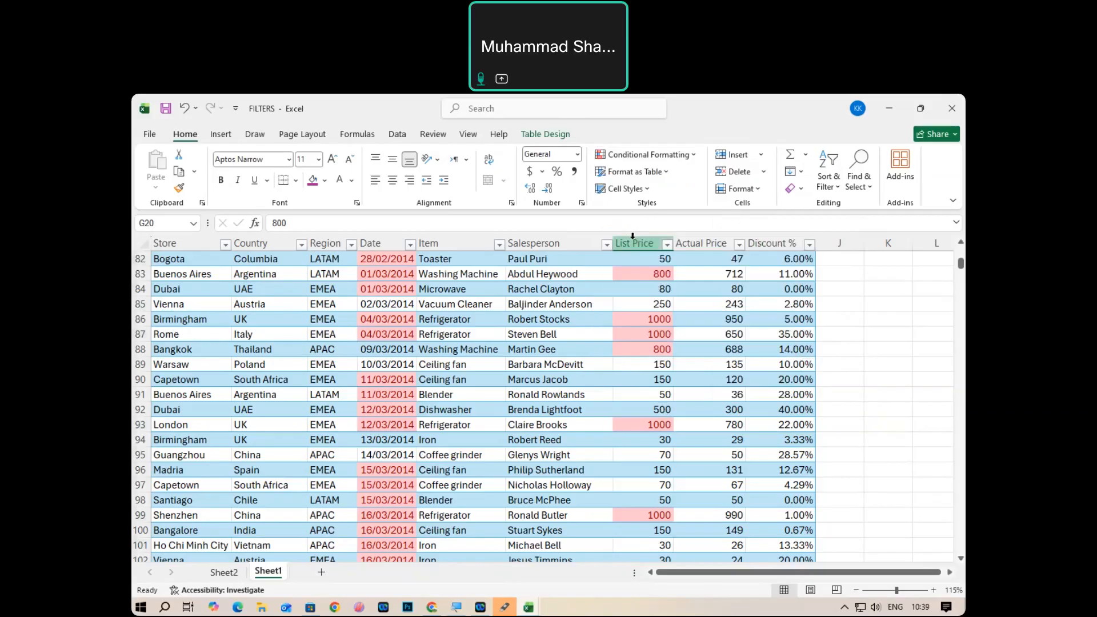
pyautogui.click(650, 154)
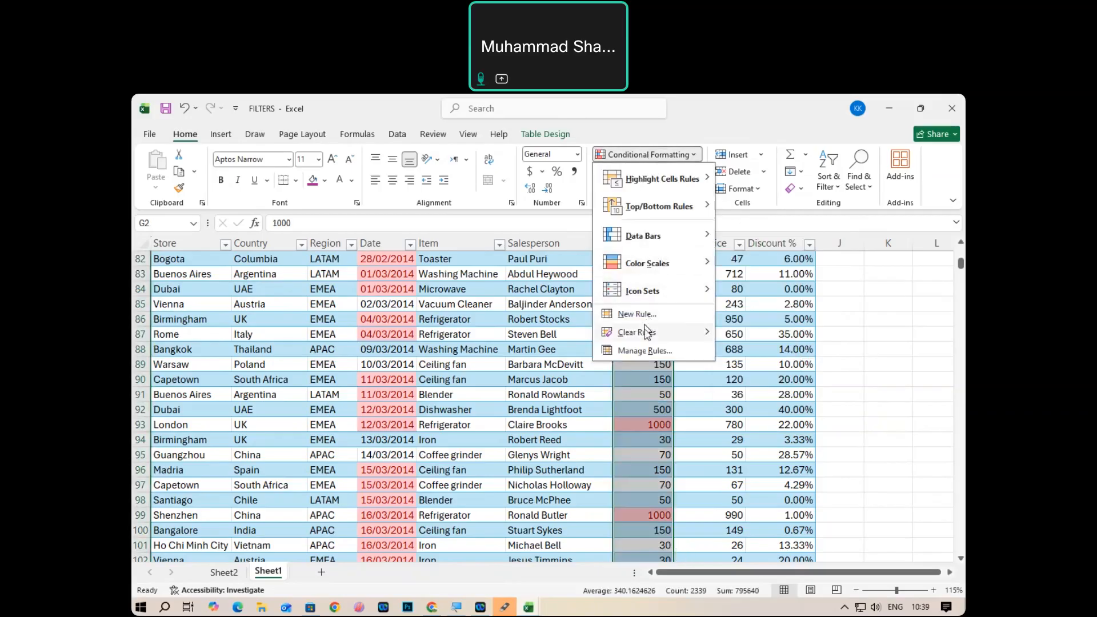
pyautogui.moveTo(652, 333)
pyautogui.click(740, 336)
# Apply gradient-fill Blue Data Bars to the entire List Price column and review them from the table's first rows.
pyautogui.click(635, 239)
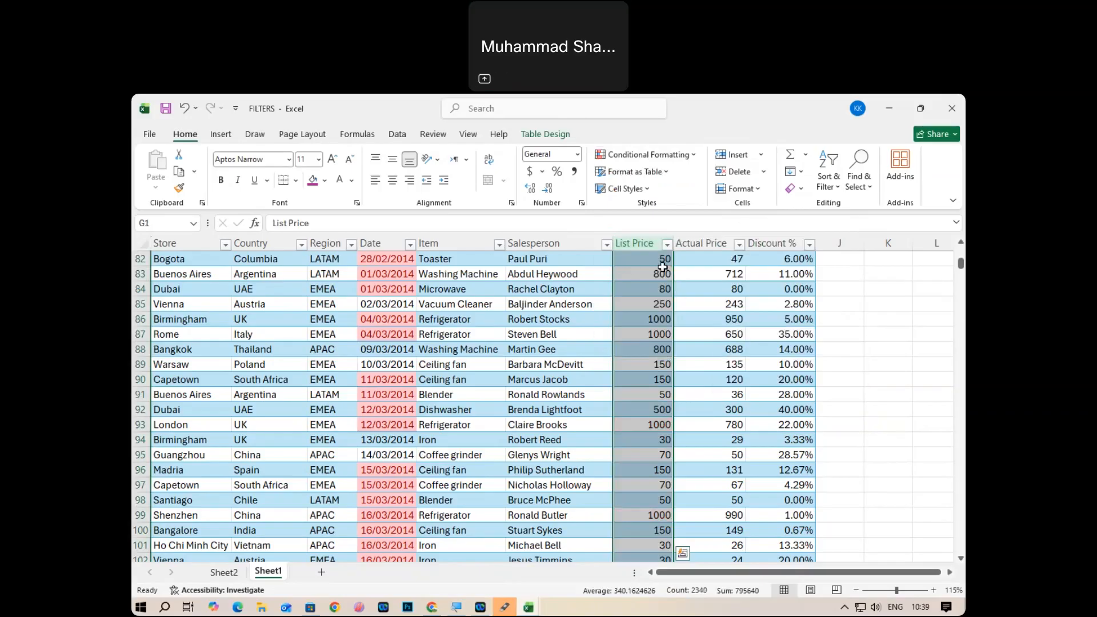
pyautogui.click(642, 155)
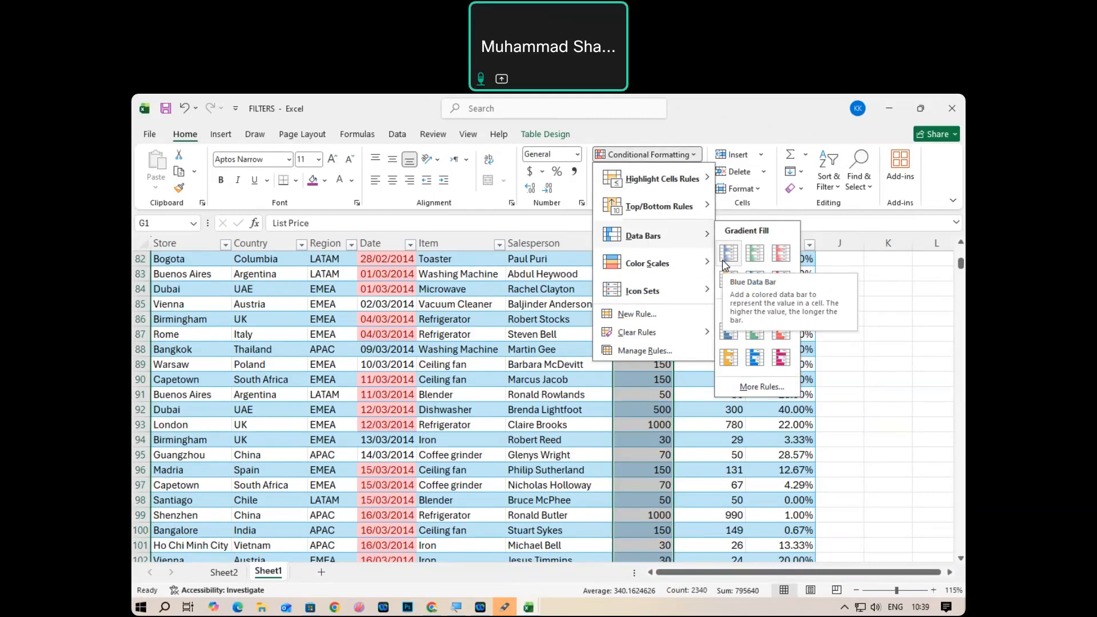
pyautogui.click(724, 264)
pyautogui.click(669, 368)
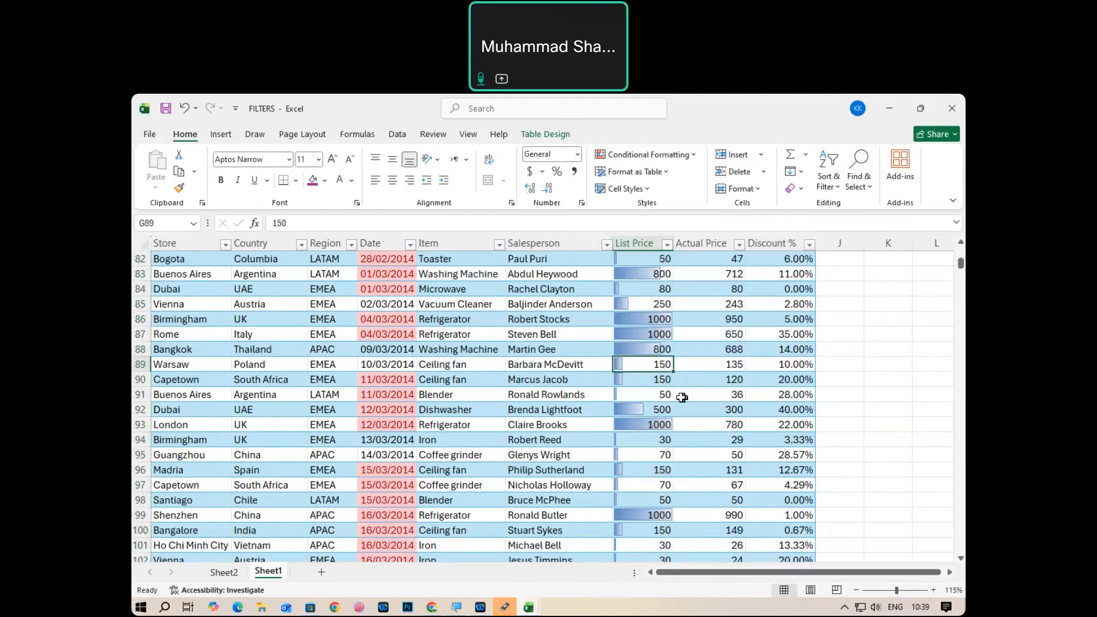
pyautogui.scroll(20, 681, 398)
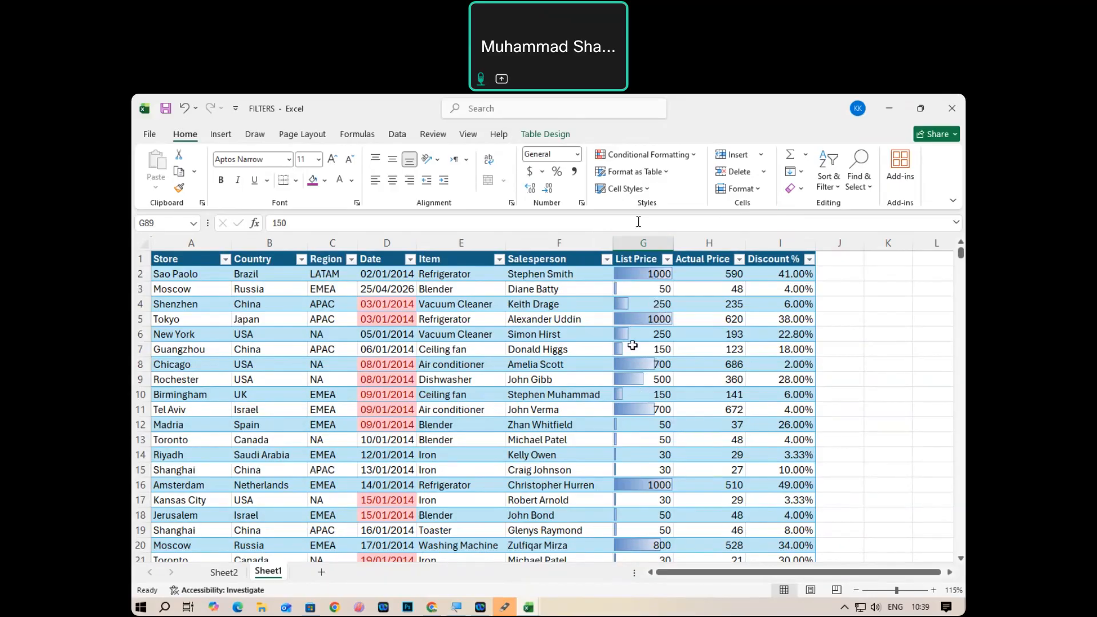
pyautogui.click(691, 155)
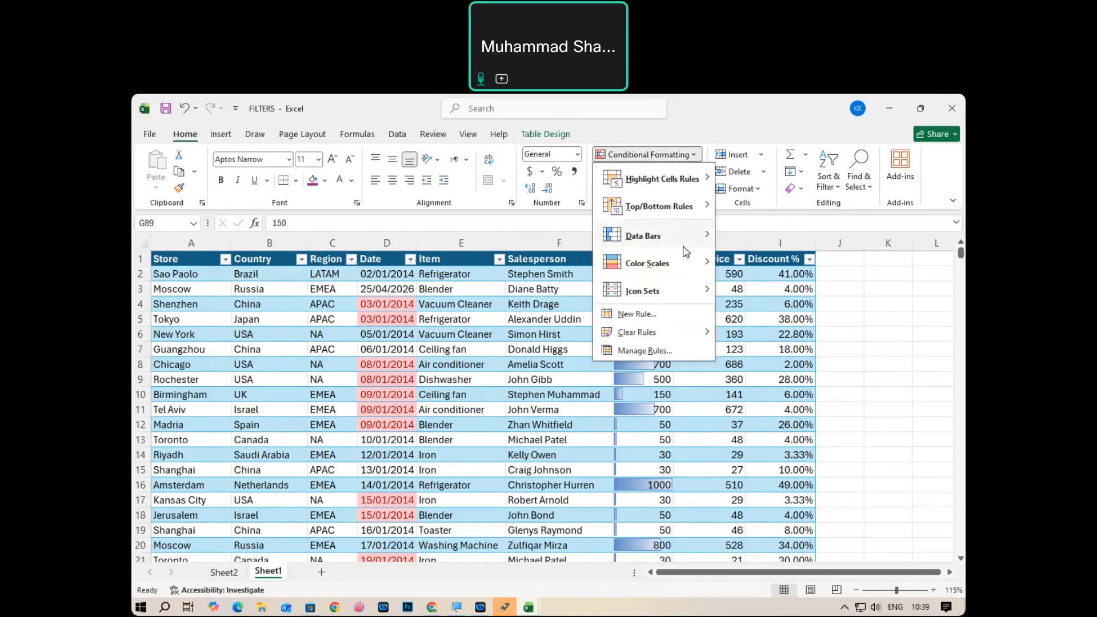
pyautogui.moveTo(688, 262)
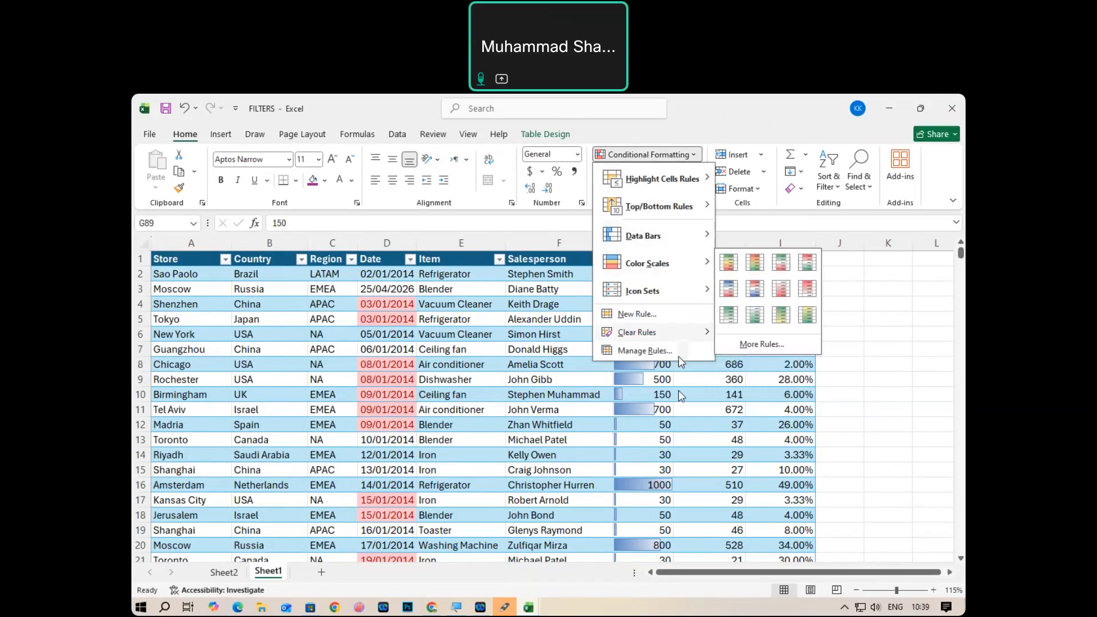
pyautogui.click(644, 425)
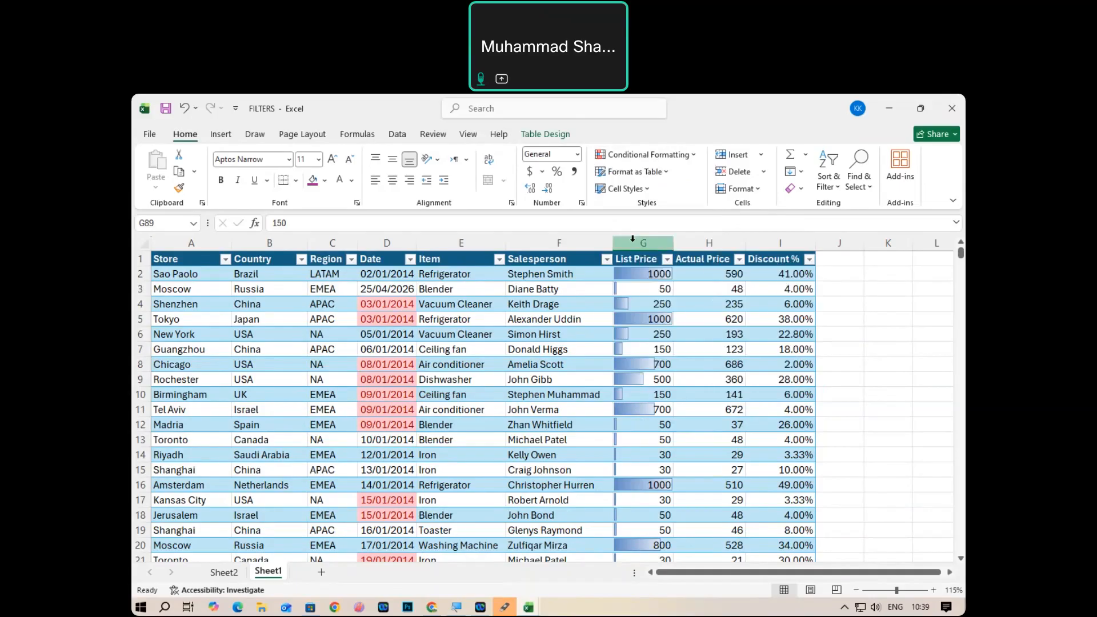
# Undo the gradient data bars and apply solid-fill Blue Data Bars to the entire List Price column instead.
pyautogui.hotkey('ctrl', 'z')
pyautogui.click(653, 258)
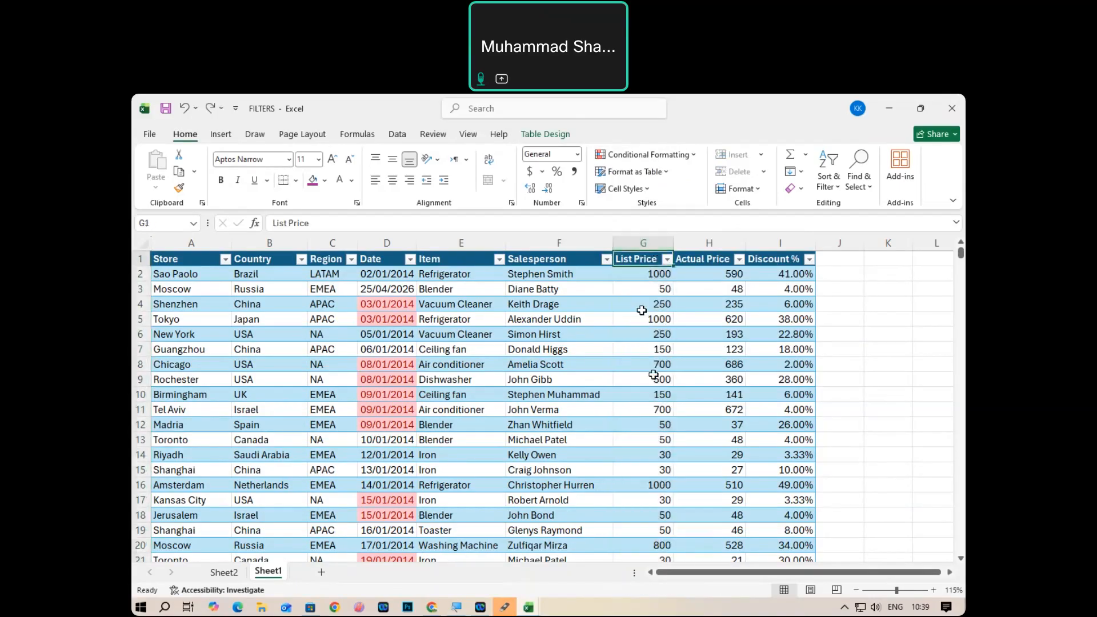
pyautogui.click(628, 241)
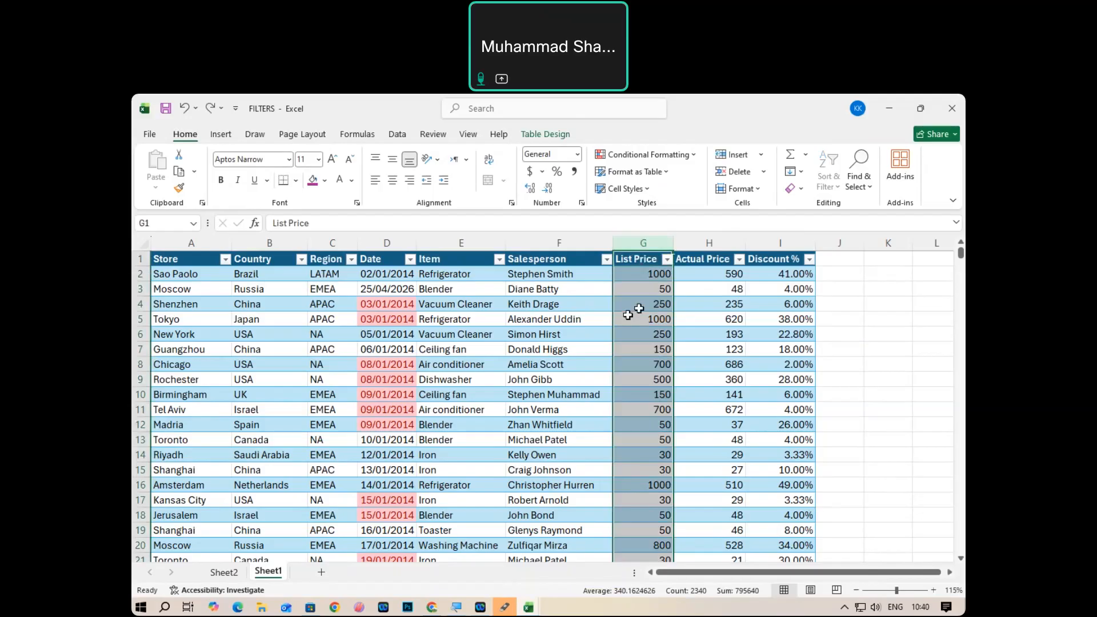
pyautogui.click(635, 155)
pyautogui.moveTo(640, 236)
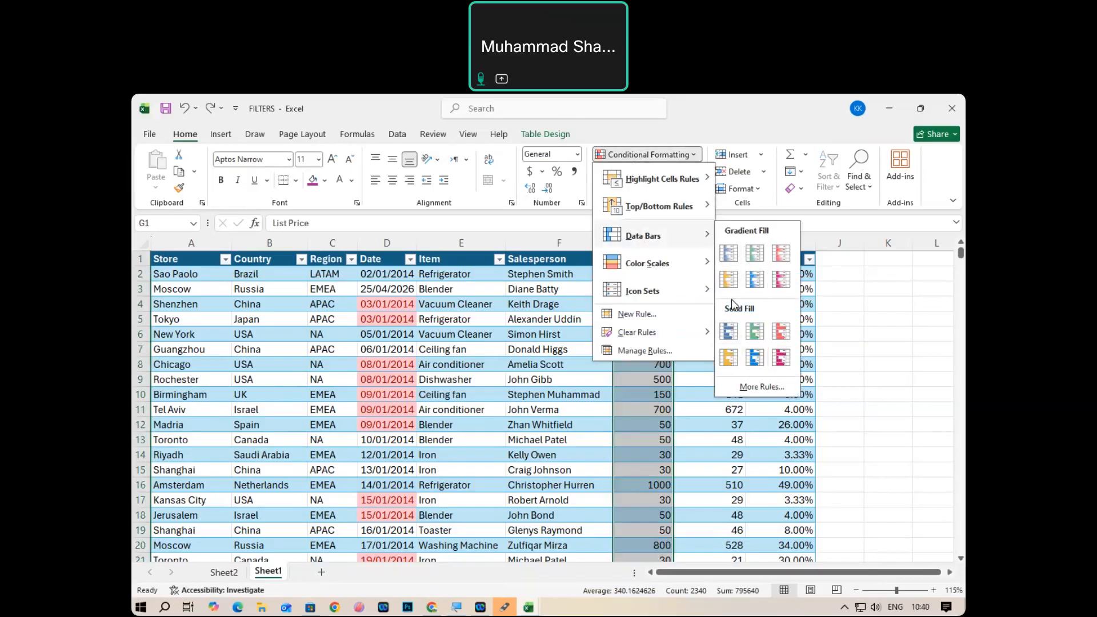
pyautogui.click(729, 332)
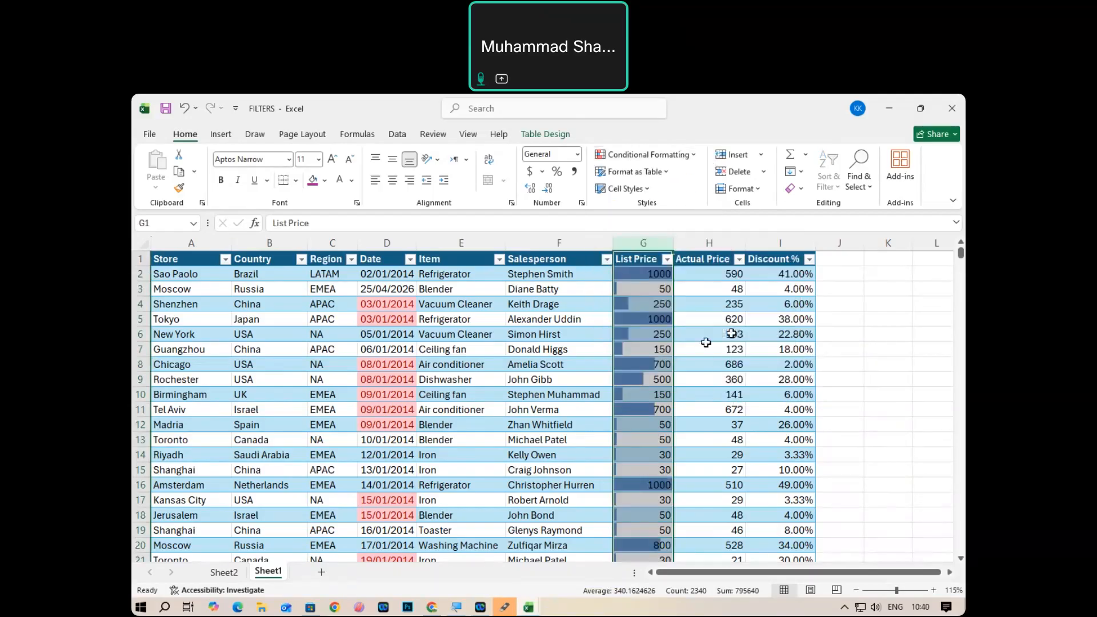
pyautogui.click(657, 380)
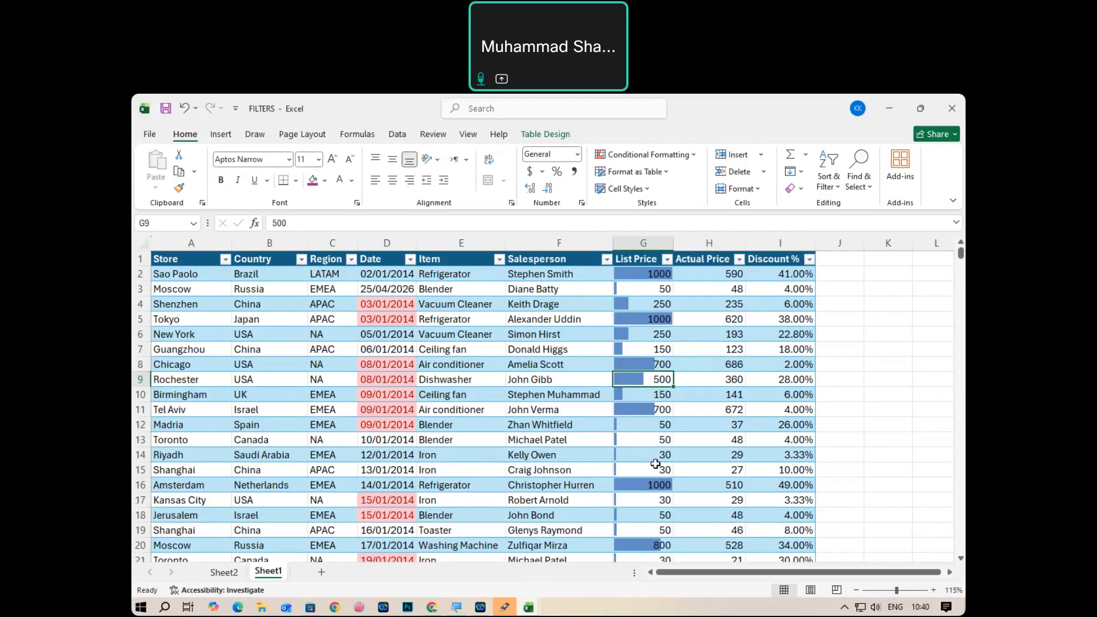
pyautogui.scroll(-3, 655, 464)
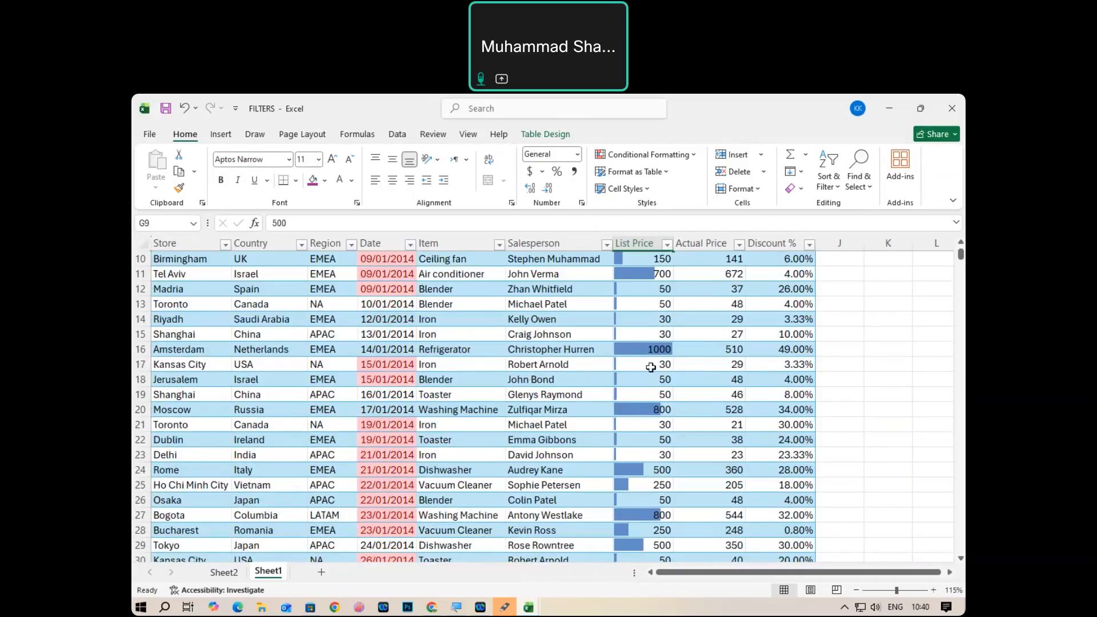
pyautogui.scroll(-13, 651, 367)
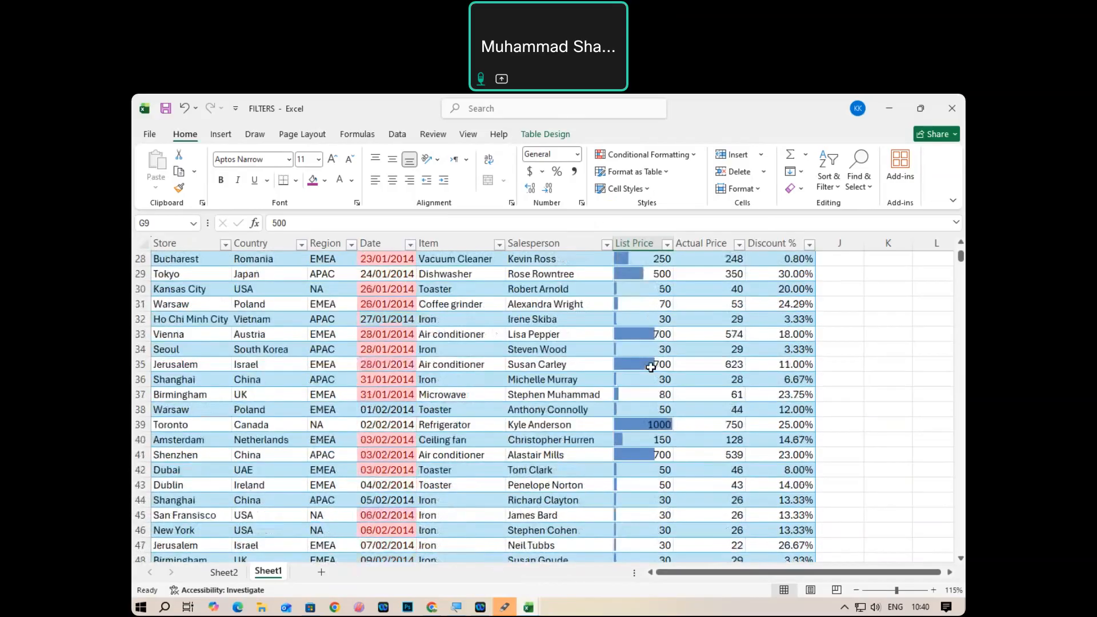
pyautogui.scroll(-14, 651, 367)
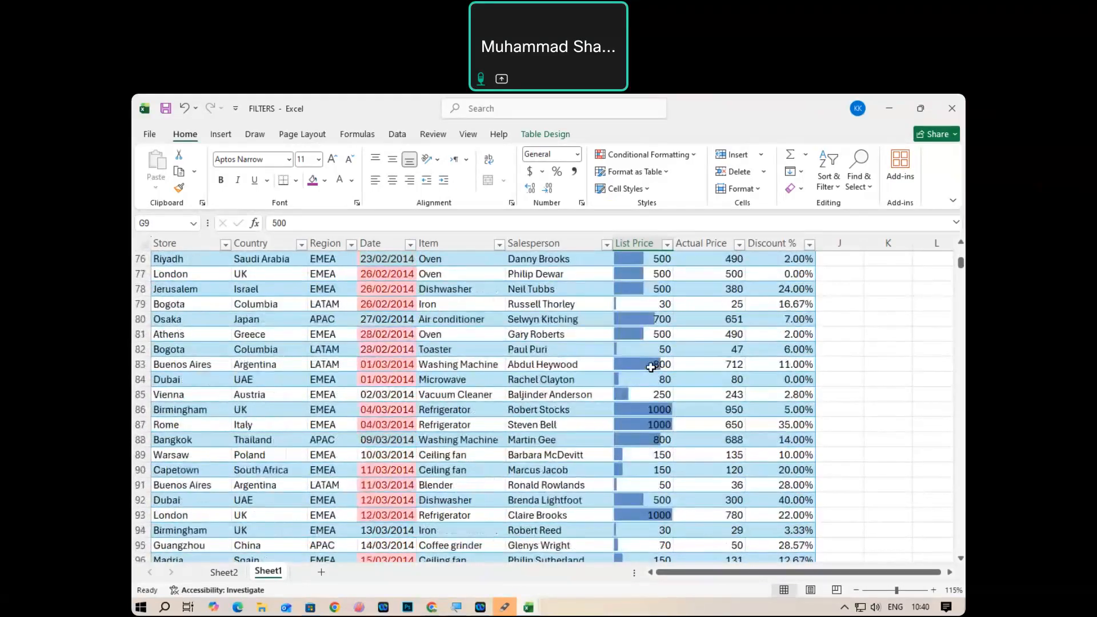
pyautogui.scroll(-9, 651, 367)
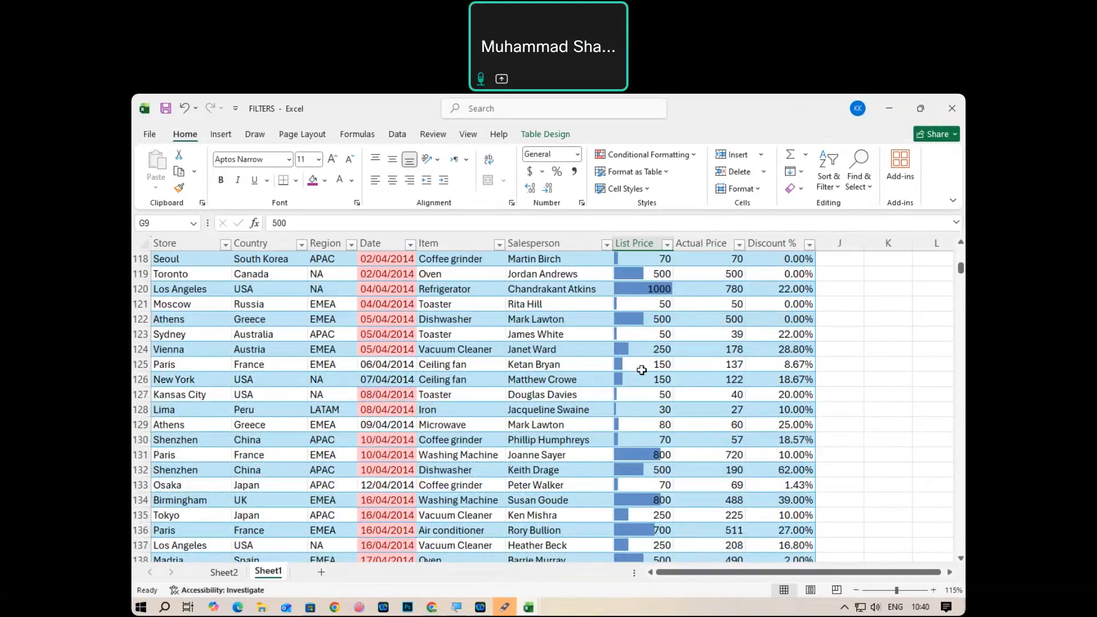
pyautogui.click(657, 156)
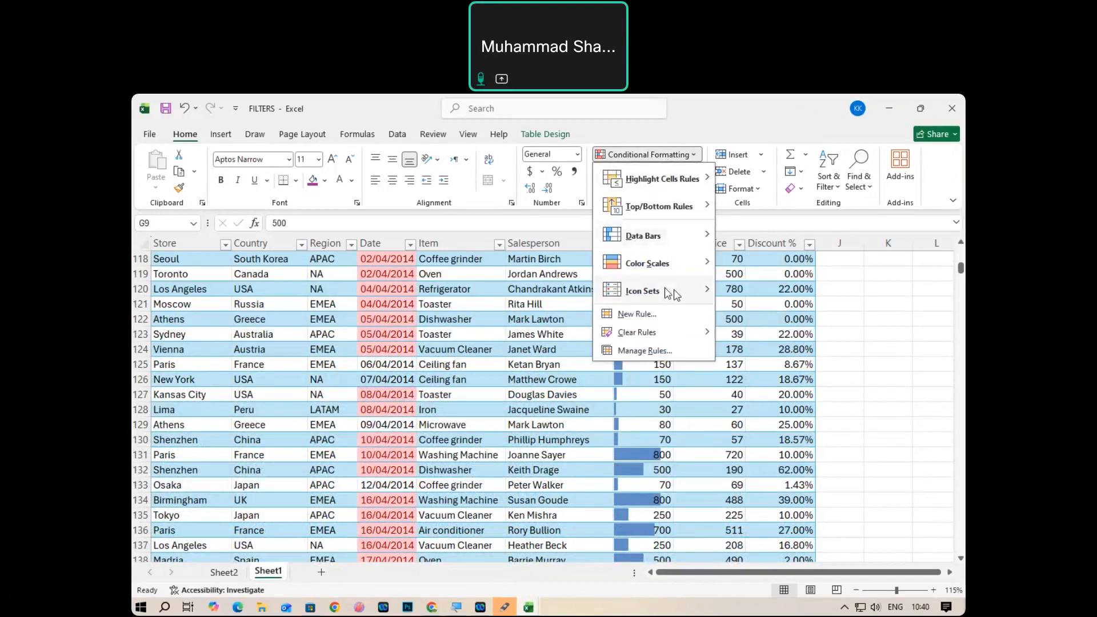
pyautogui.moveTo(638, 268)
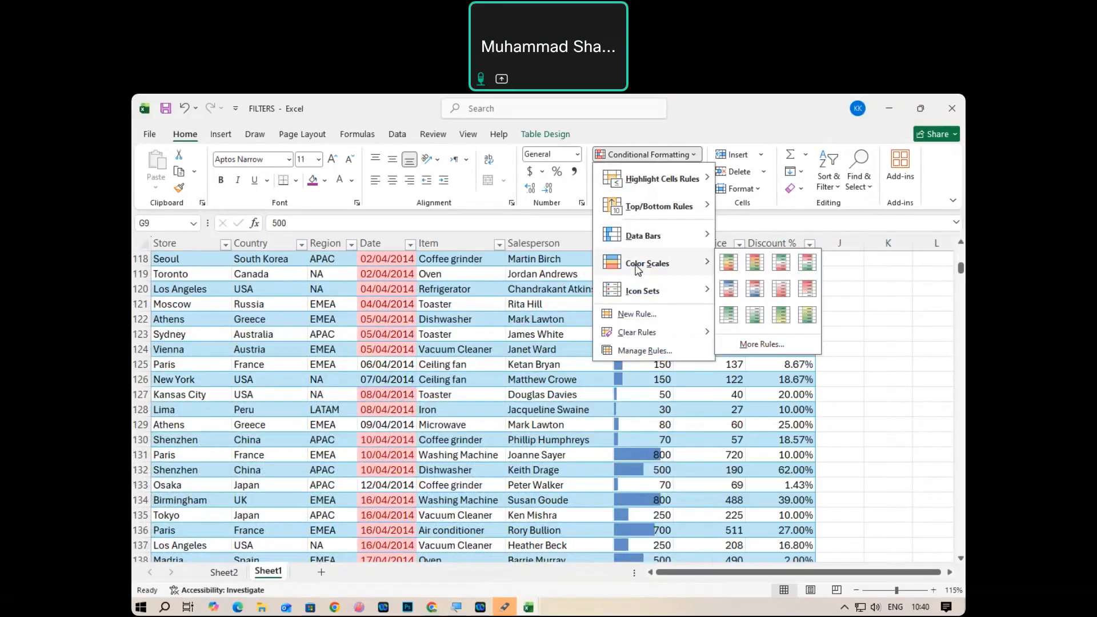
pyautogui.click(773, 140)
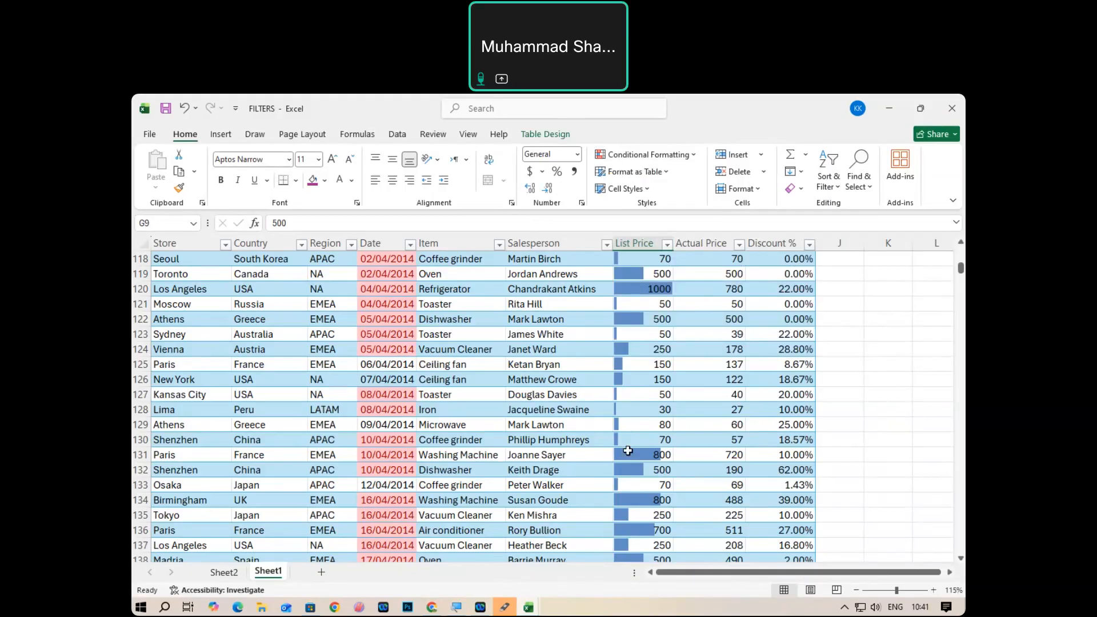
# Apply the Green-Yellow-Red color scale on top of the data bars in the List Price column and review the result up to the first rows.
pyautogui.click(640, 239)
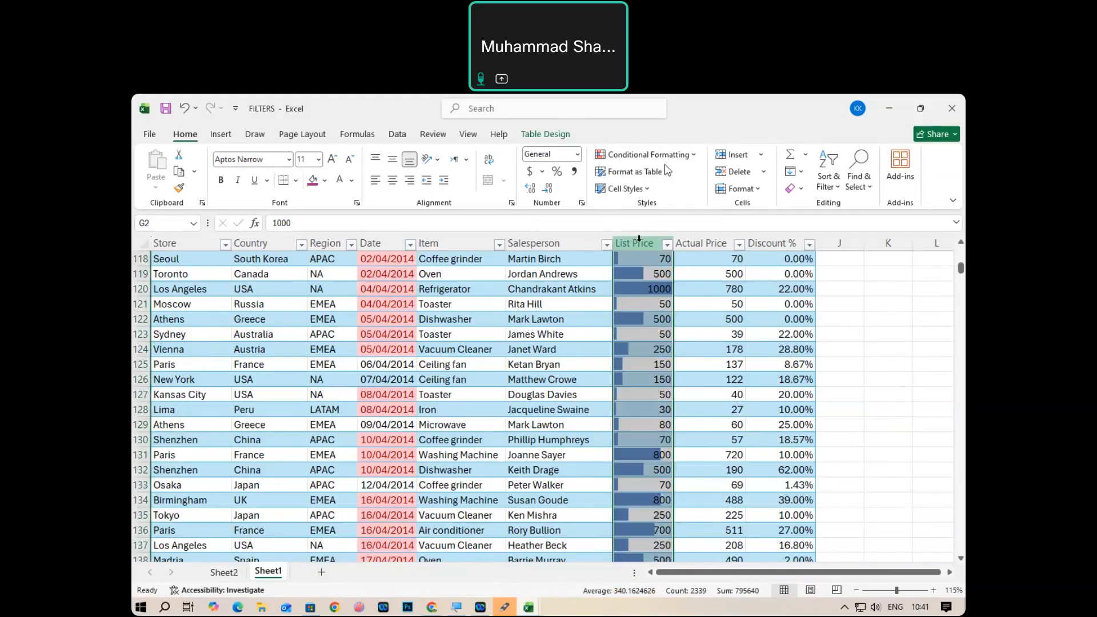
pyautogui.click(610, 160)
pyautogui.moveTo(666, 264)
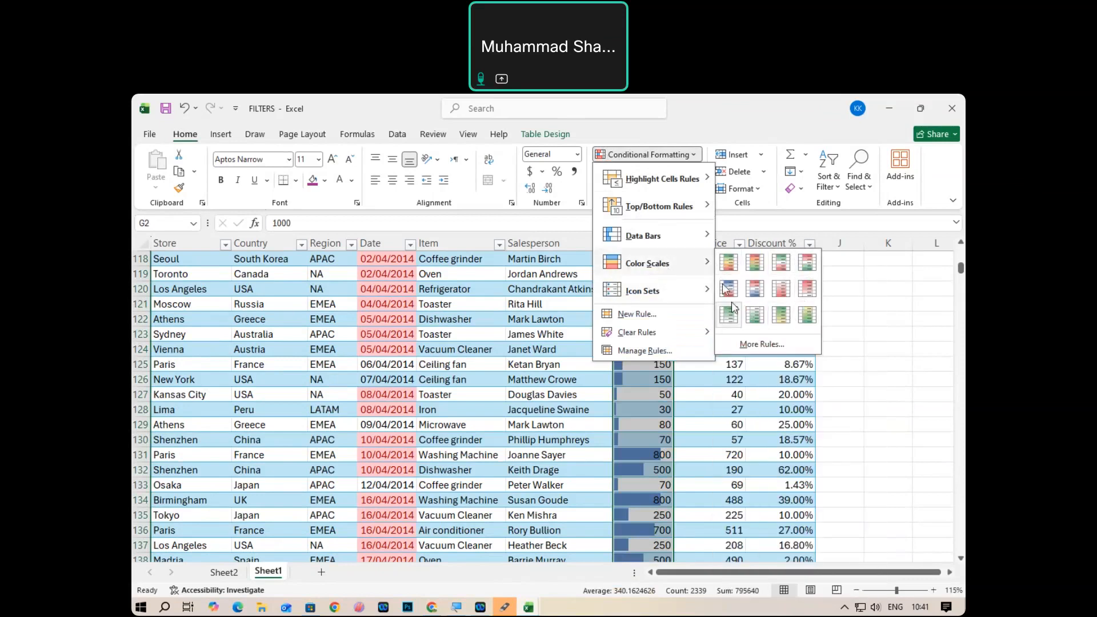
pyautogui.click(722, 266)
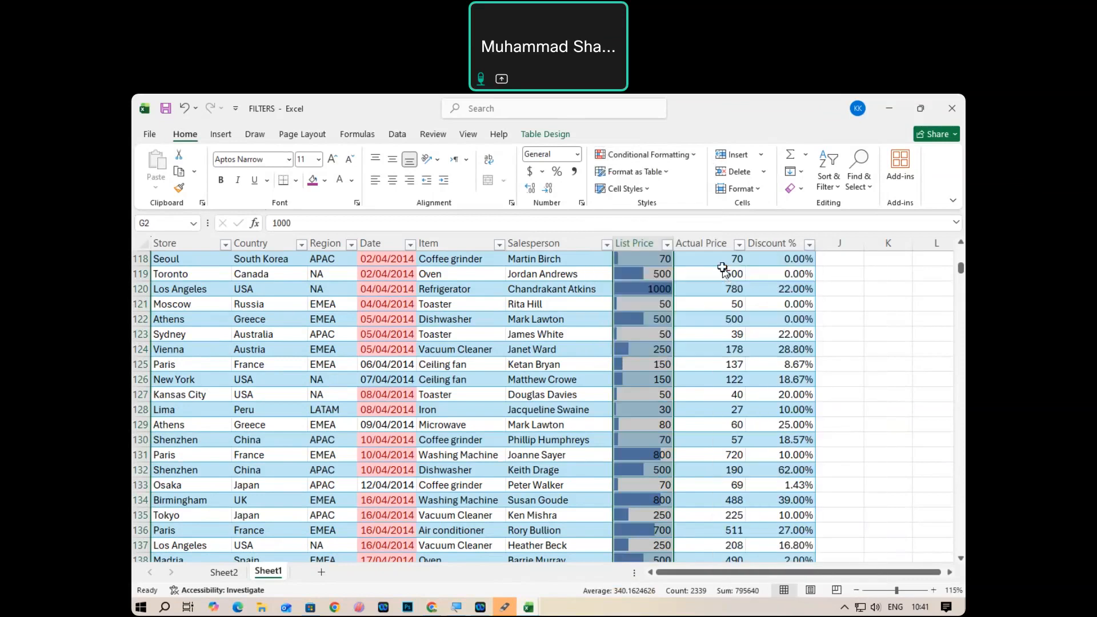
pyautogui.click(651, 320)
pyautogui.click(919, 390)
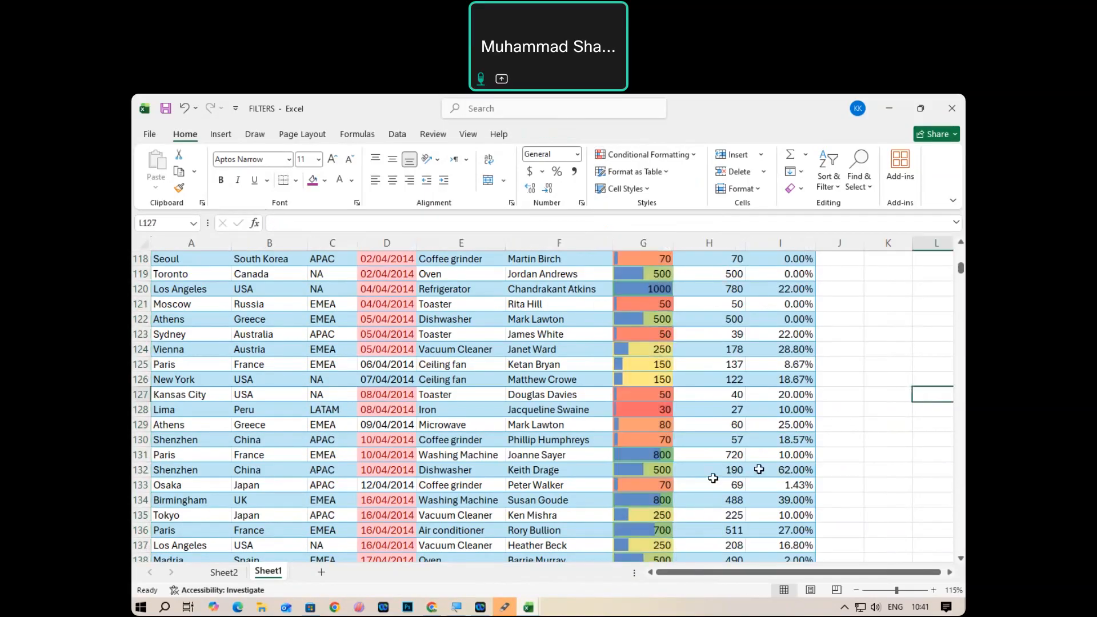
pyautogui.scroll(20, 656, 452)
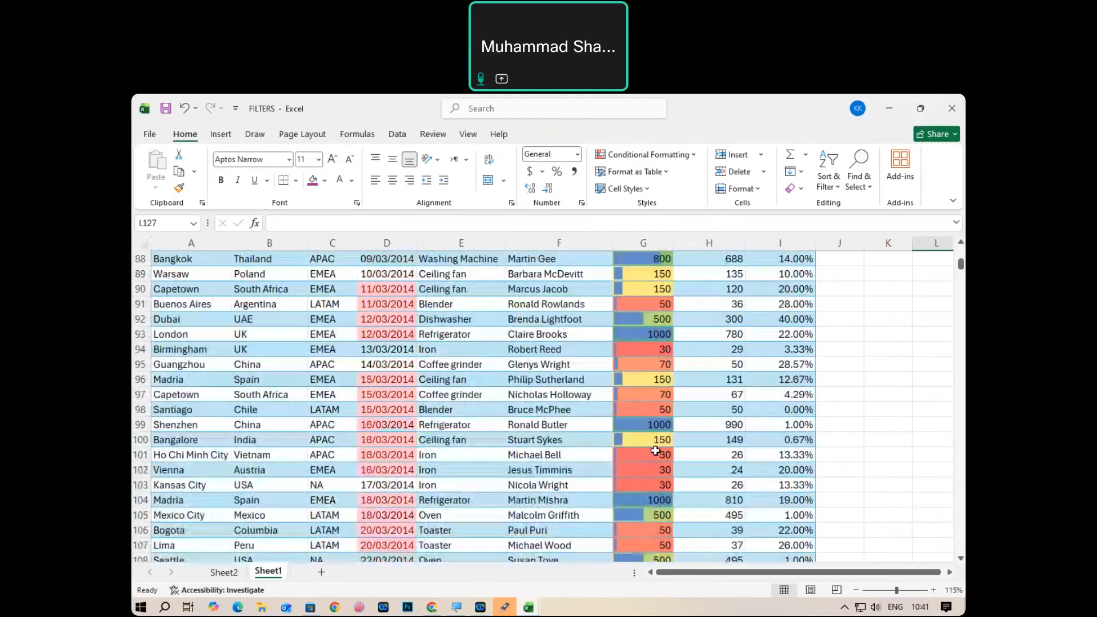
pyautogui.scroll(9, 644, 335)
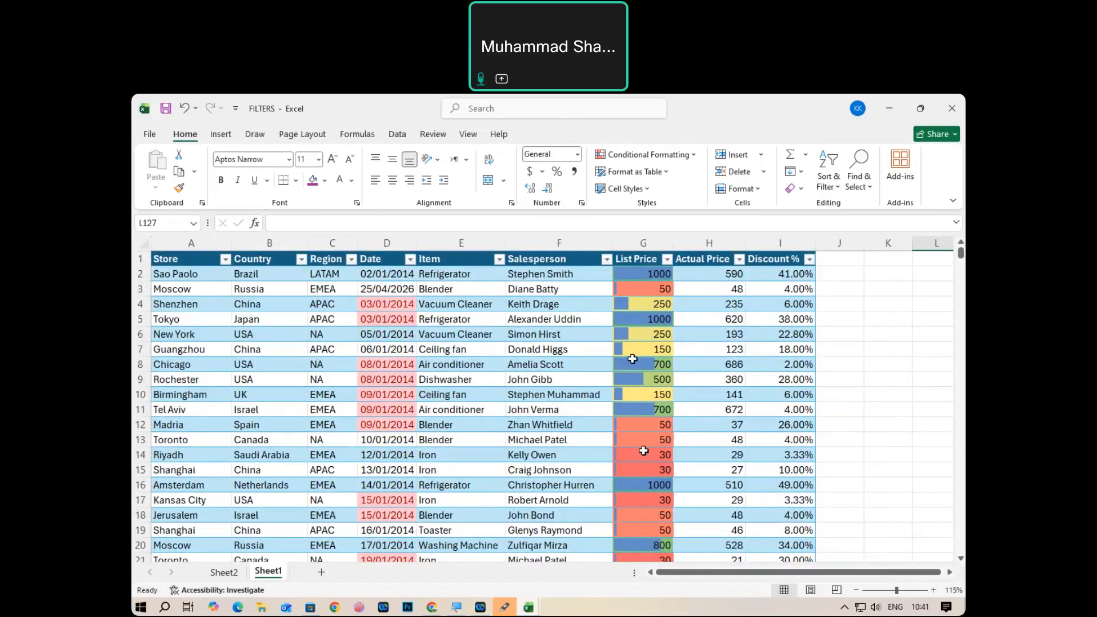
# Clear all conditional formatting rules, both data bars and color scale, from the List Price column only.
pyautogui.click(651, 246)
pyautogui.click(646, 154)
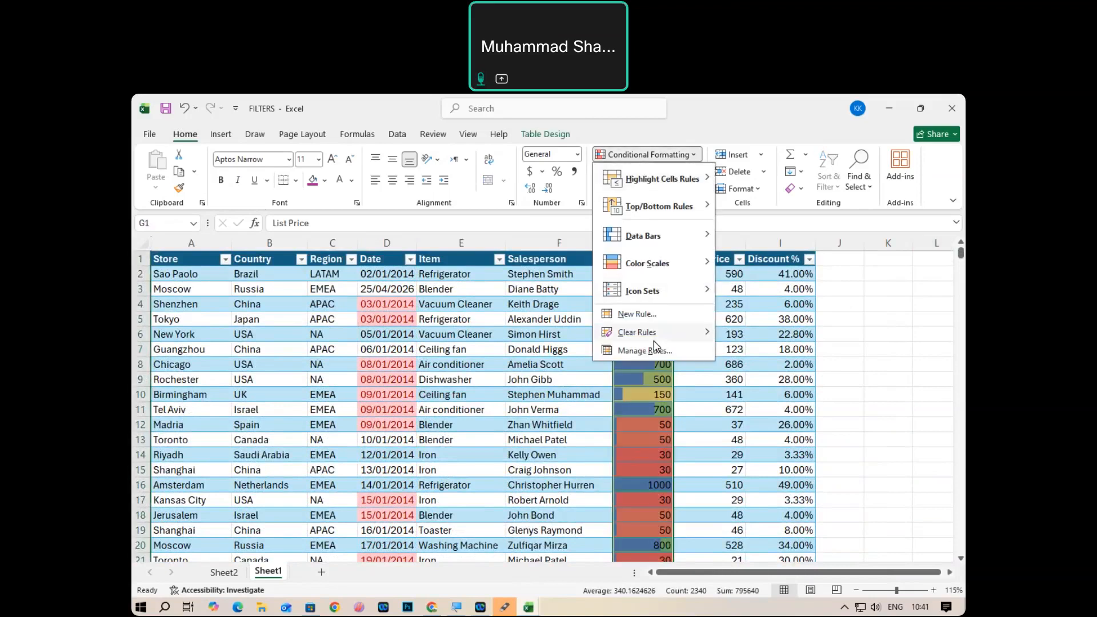
pyautogui.moveTo(685, 338)
pyautogui.click(748, 336)
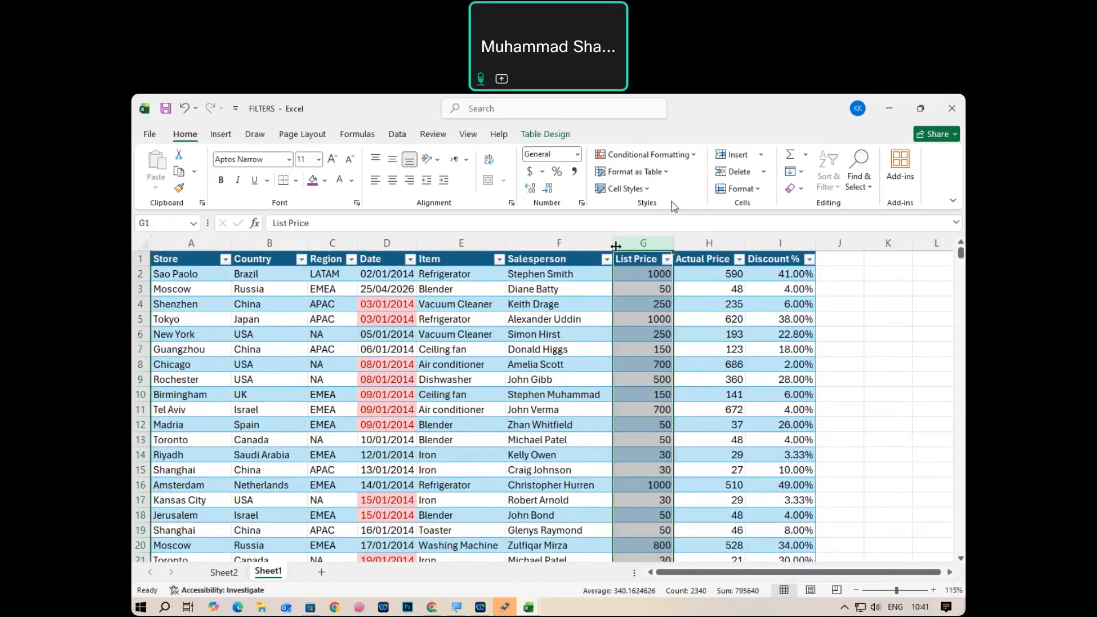
# Apply the Green-Yellow-Red color scale alone to the whole List Price column and review the first table rows.
pyautogui.click(668, 260)
pyautogui.click(650, 244)
pyautogui.click(657, 172)
pyautogui.click(660, 155)
pyautogui.moveTo(658, 263)
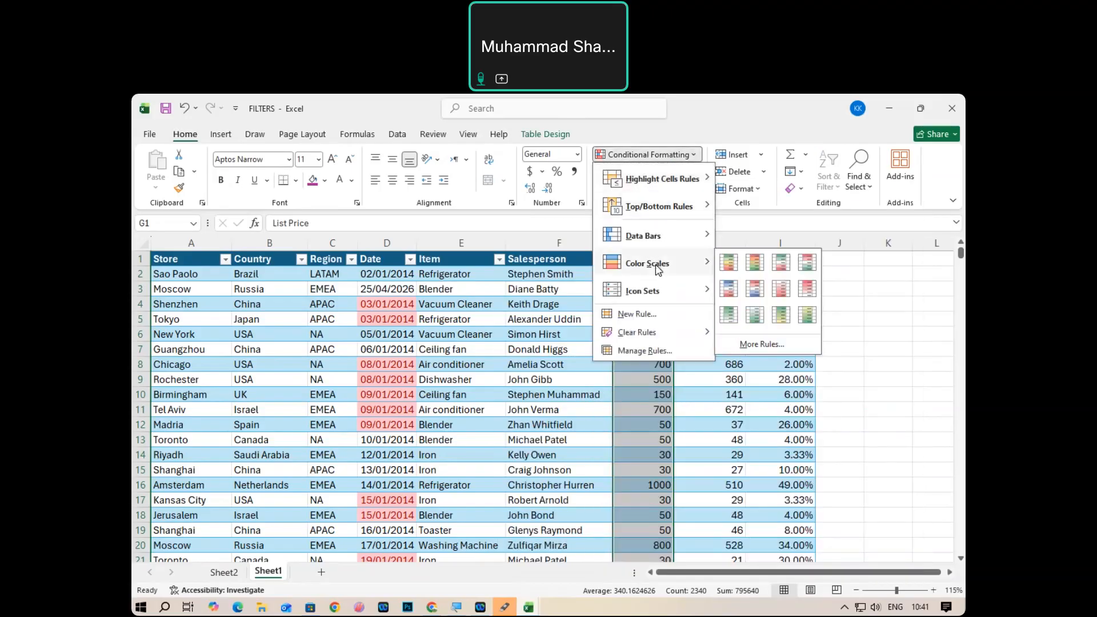
pyautogui.click(723, 263)
pyautogui.click(646, 407)
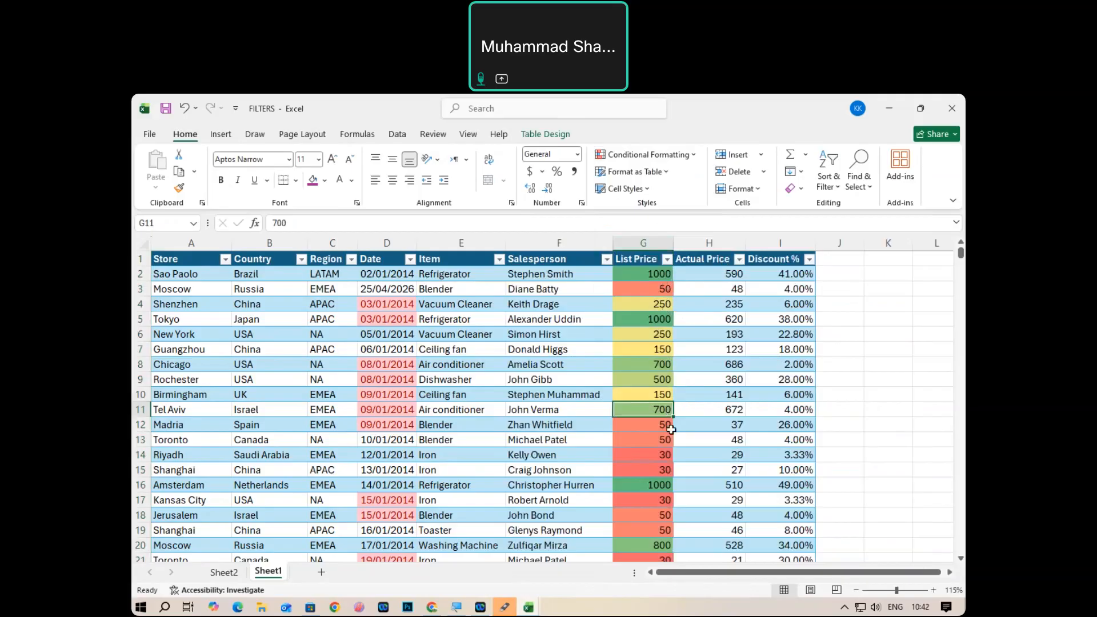
pyautogui.scroll(-2, 671, 430)
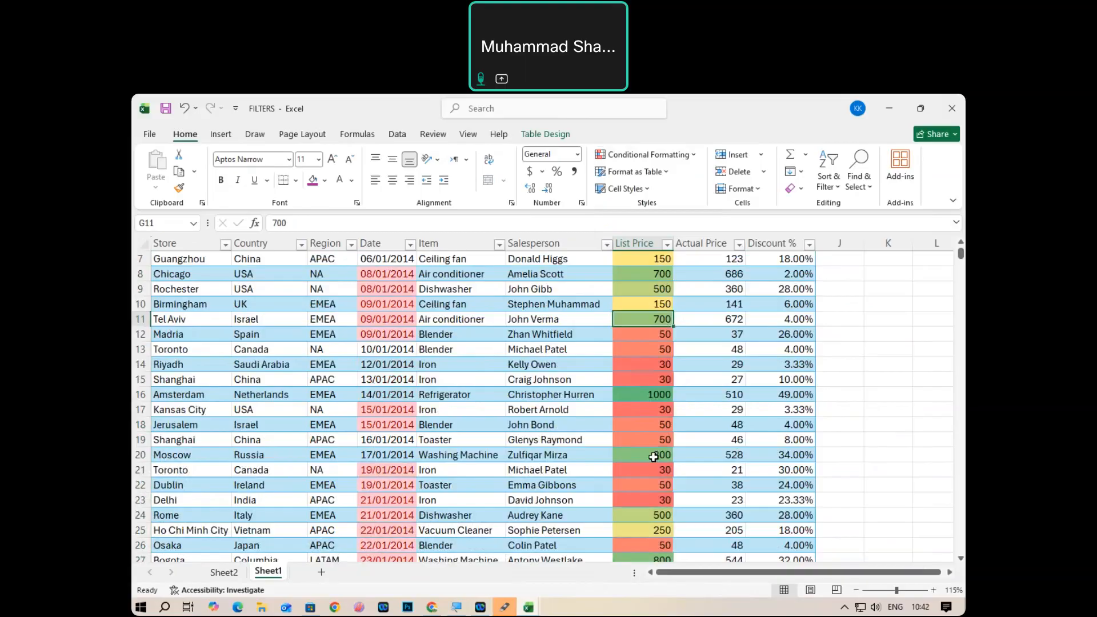
pyautogui.scroll(1, 653, 457)
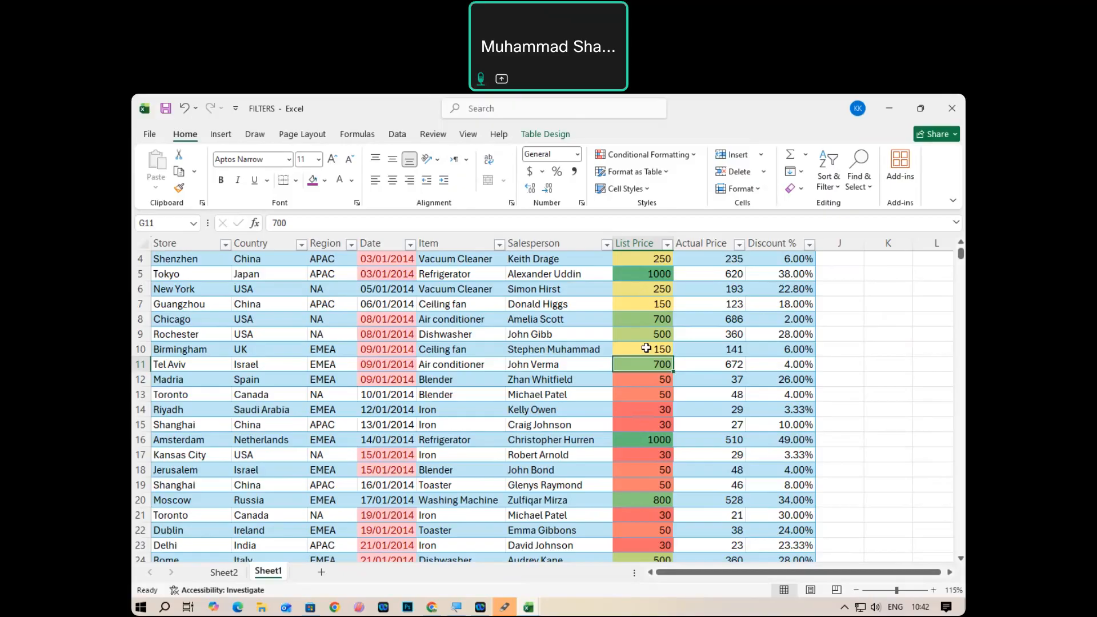
# Look at the format styles offered for a custom color scale rule and leave without creating a rule.
pyautogui.click(620, 156)
pyautogui.moveTo(657, 262)
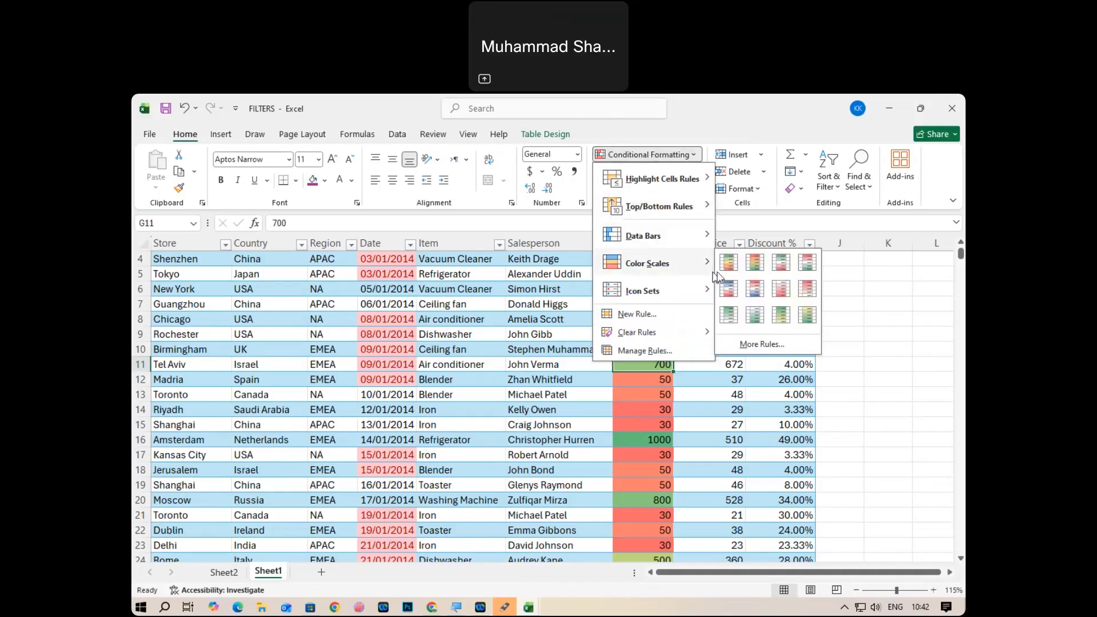
pyautogui.click(754, 347)
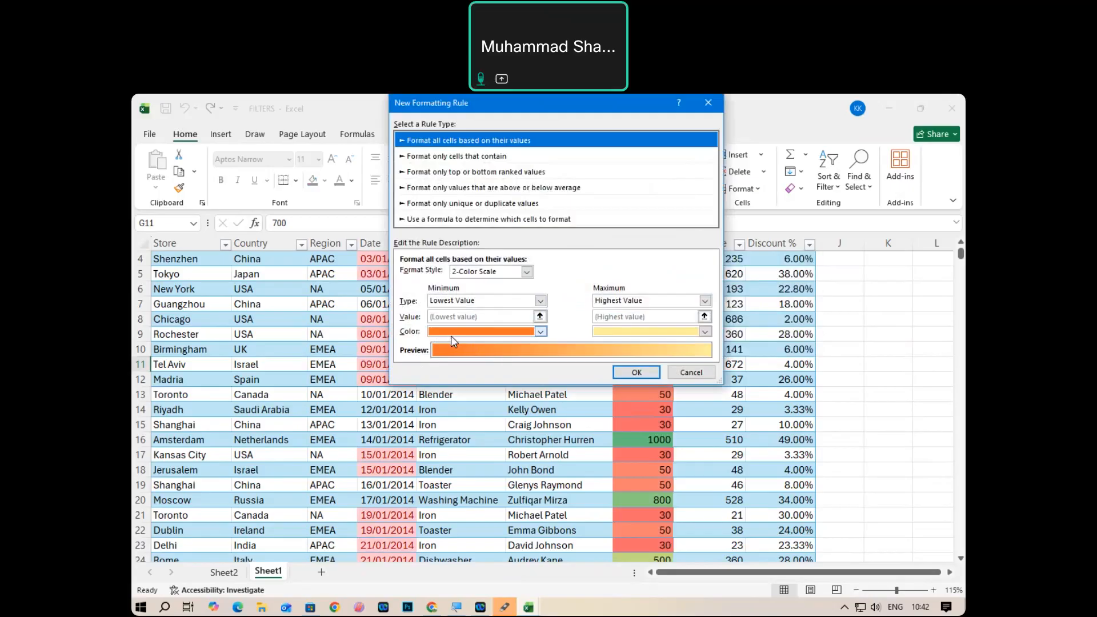
pyautogui.click(526, 272)
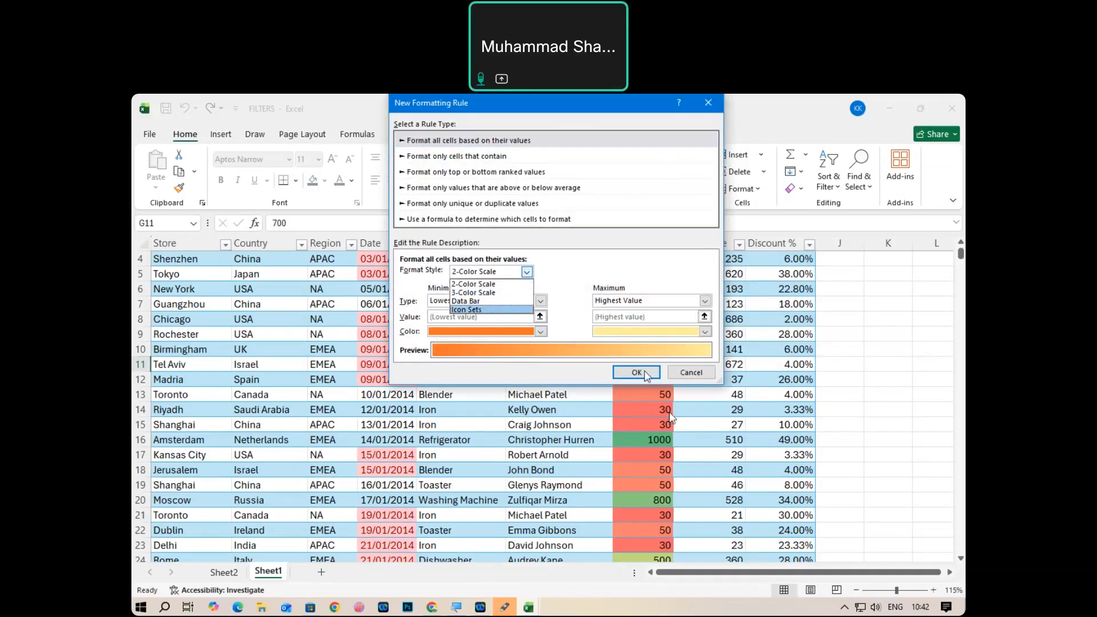
pyautogui.click(678, 378)
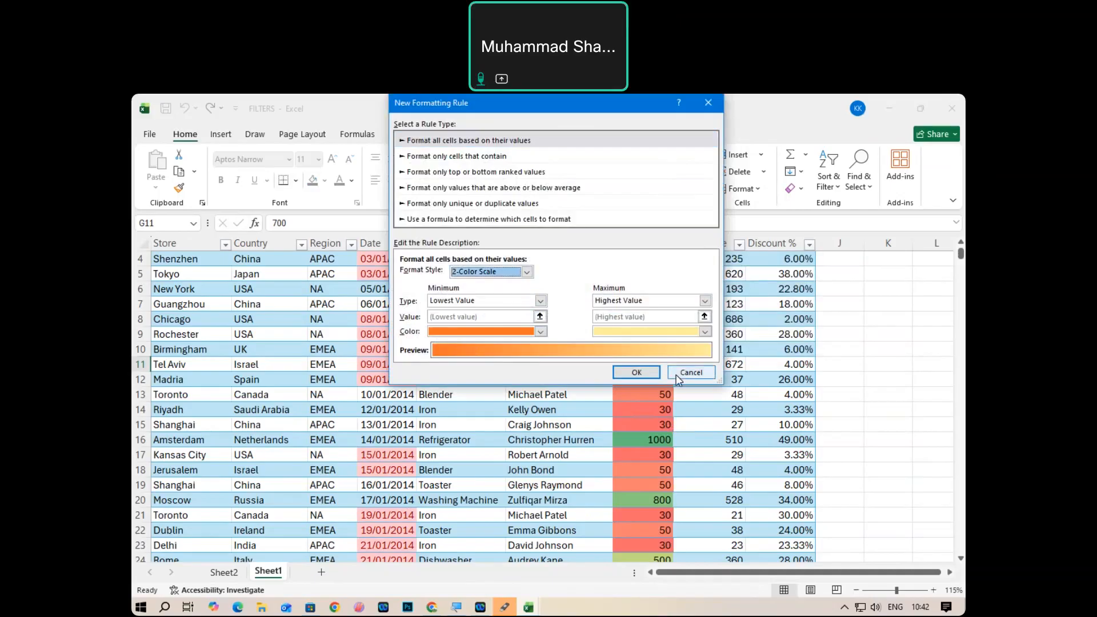
pyautogui.click(677, 378)
# Select the List Price data and clear the color scale rule from those cells.
pyautogui.click(651, 235)
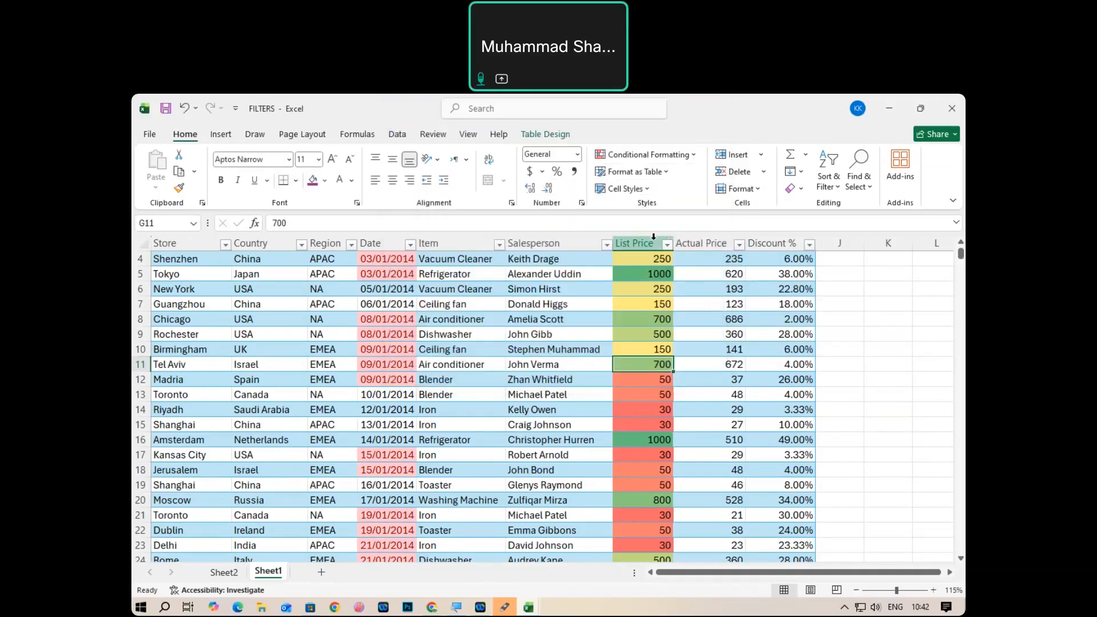
pyautogui.click(648, 154)
pyautogui.moveTo(657, 332)
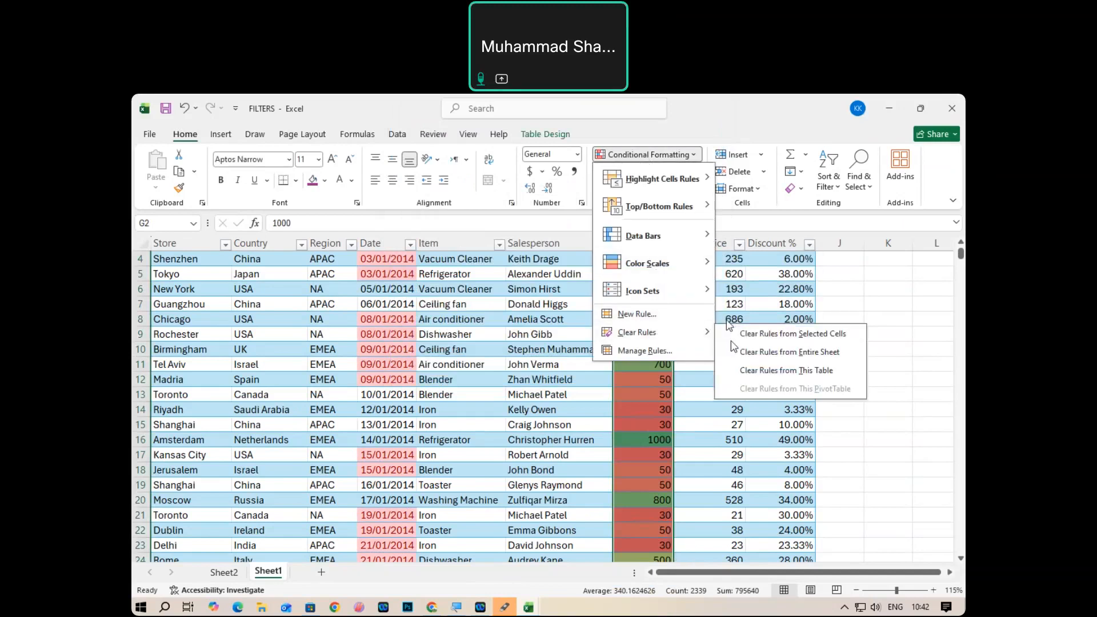
pyautogui.click(731, 341)
# Start a new formatting rule for the List Price values with the 3-Color Scale format style.
pyautogui.click(628, 155)
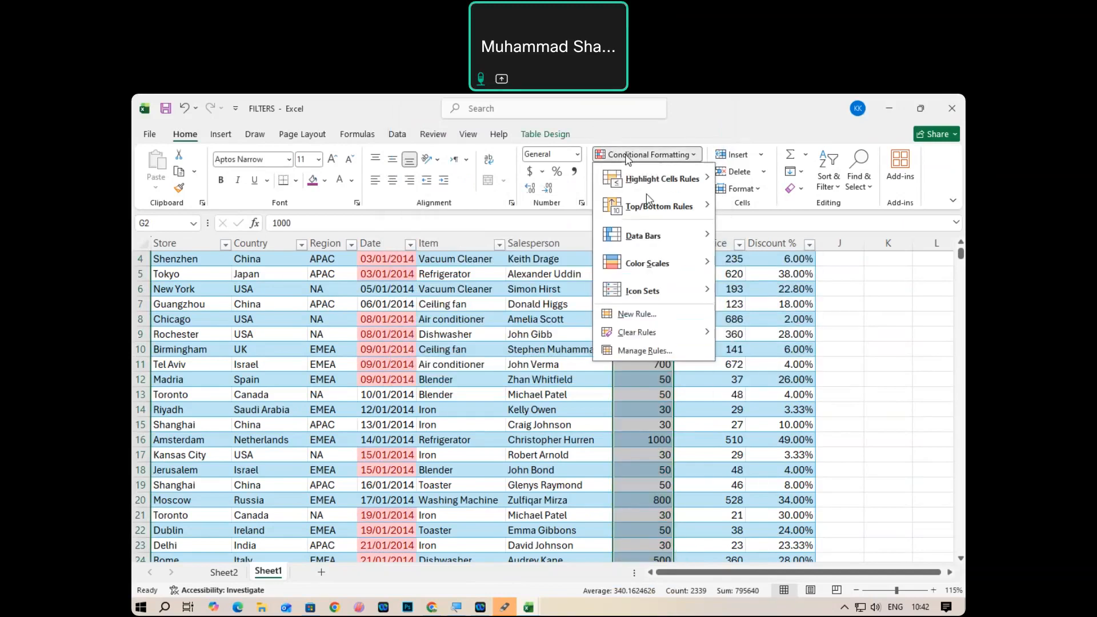
pyautogui.moveTo(662, 266)
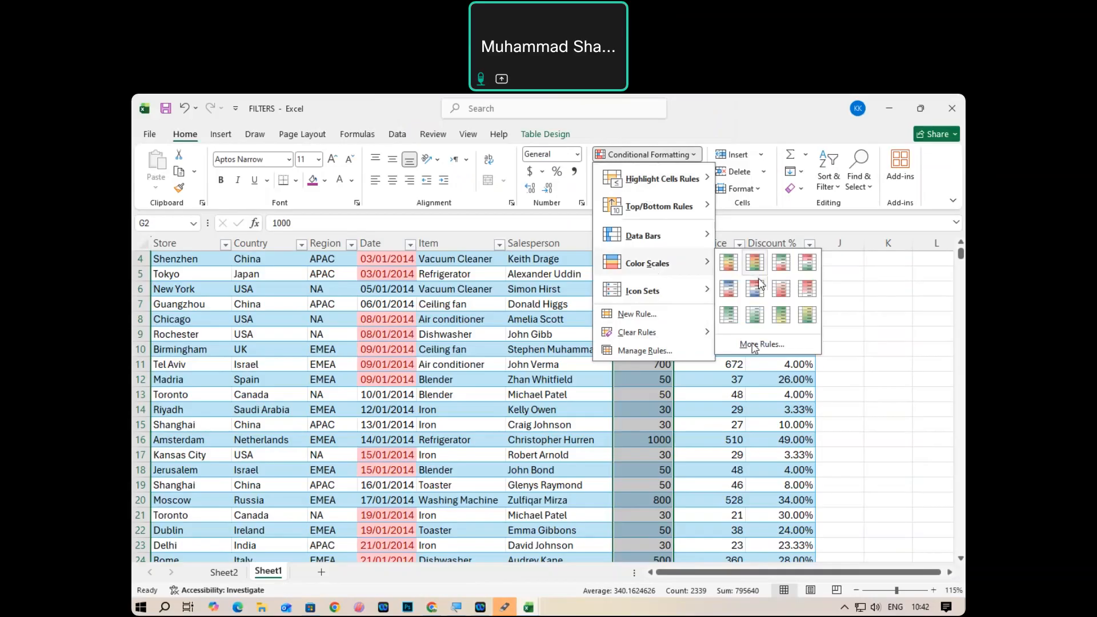
pyautogui.moveTo(686, 292)
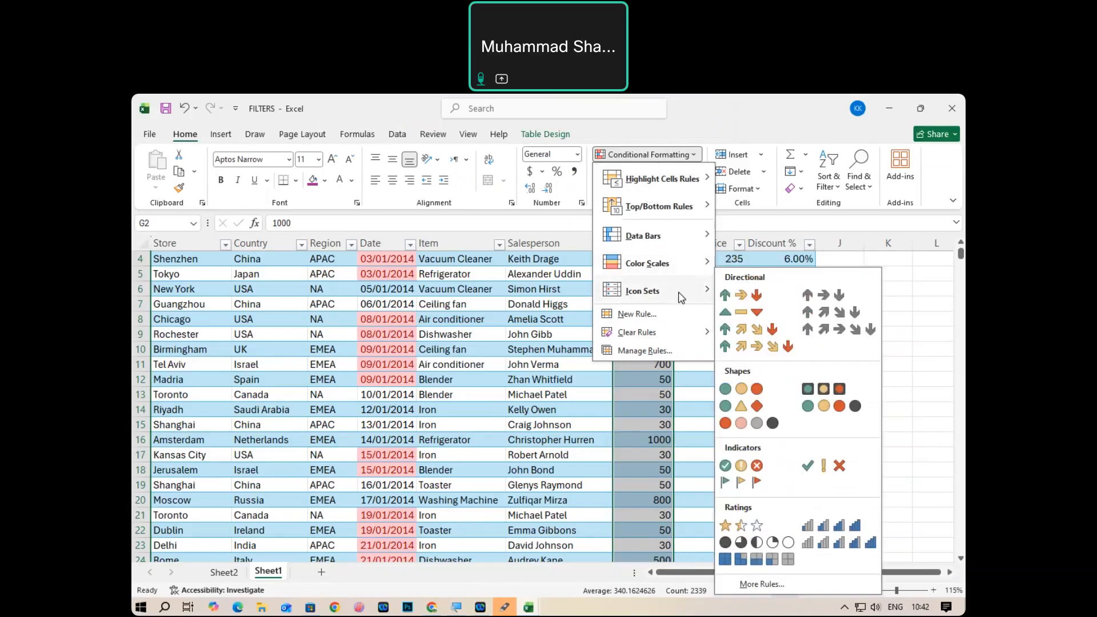
pyautogui.click(746, 586)
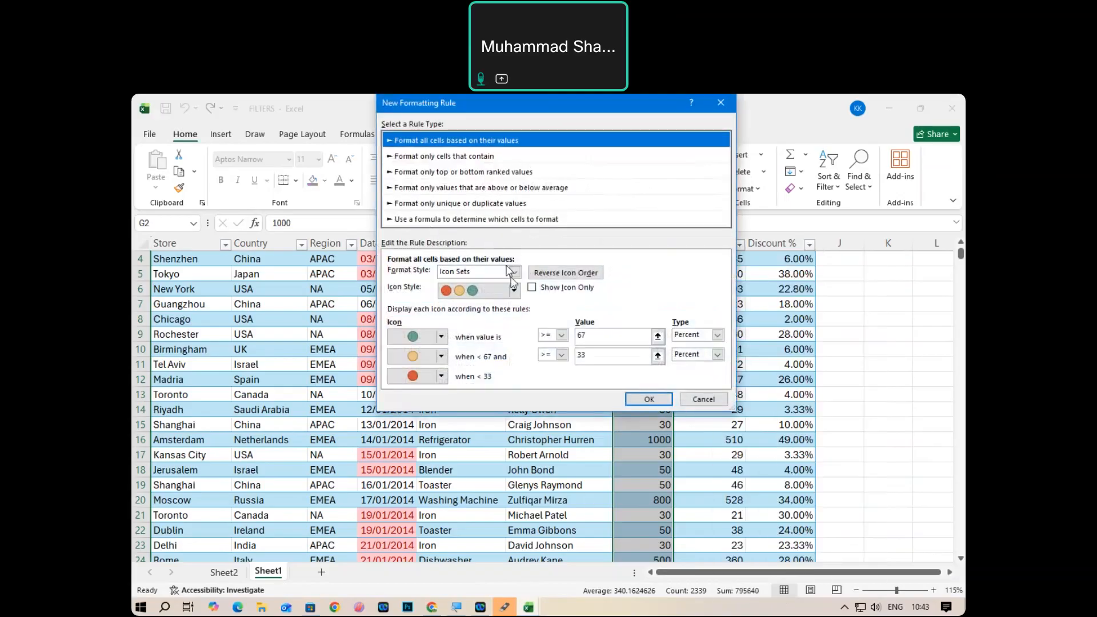
pyautogui.click(514, 272)
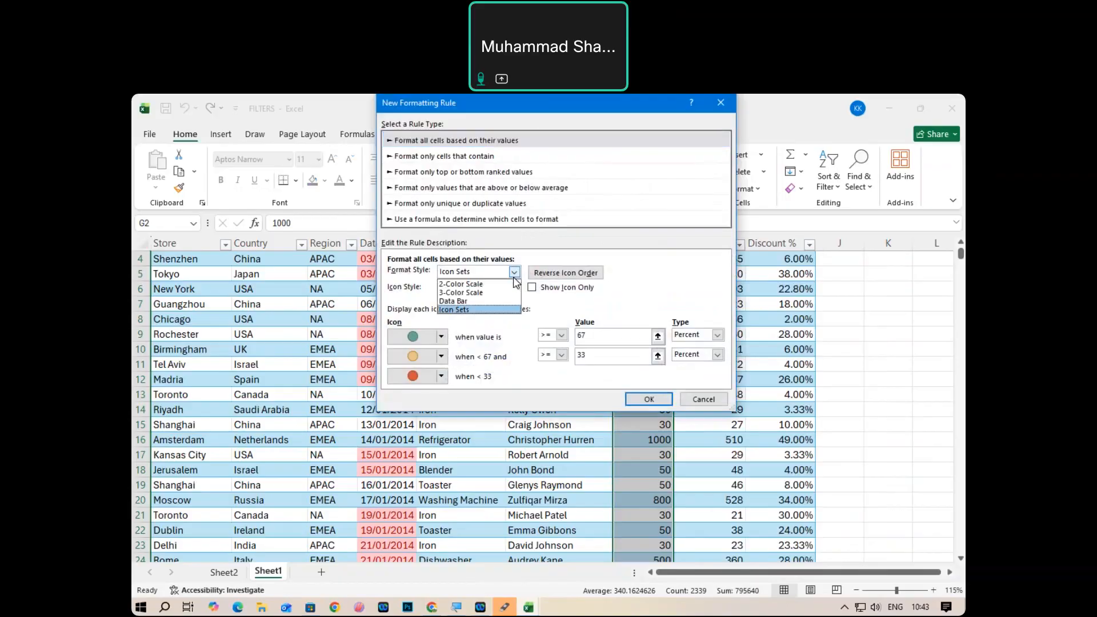
pyautogui.click(468, 289)
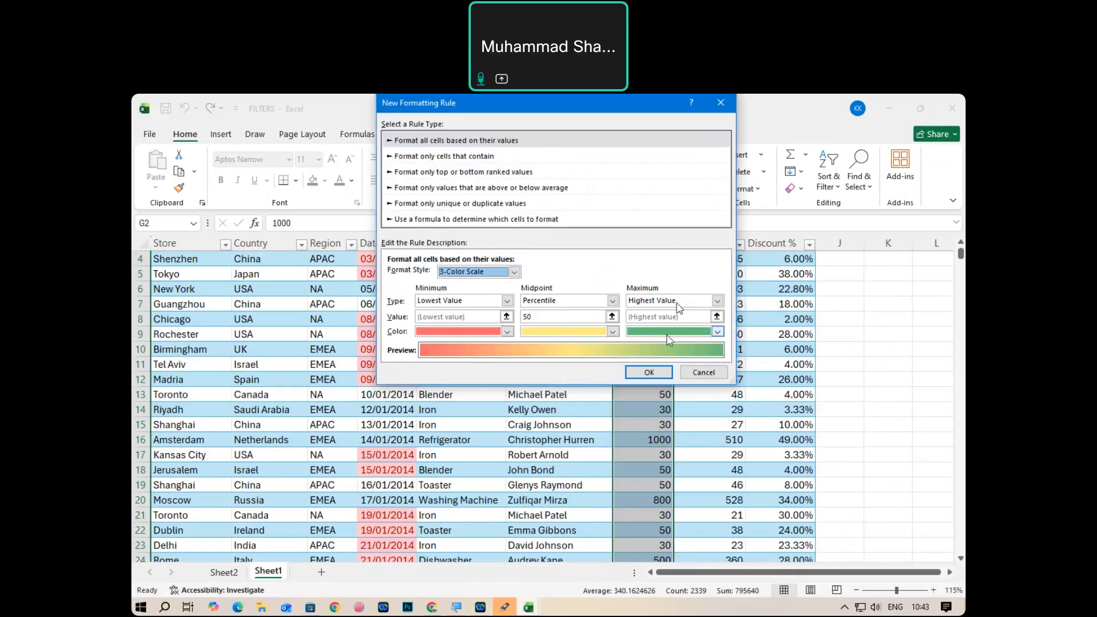
# Set the color scale's maximum color to the bright blue theme color, after trying dark blue.
pyautogui.click(718, 334)
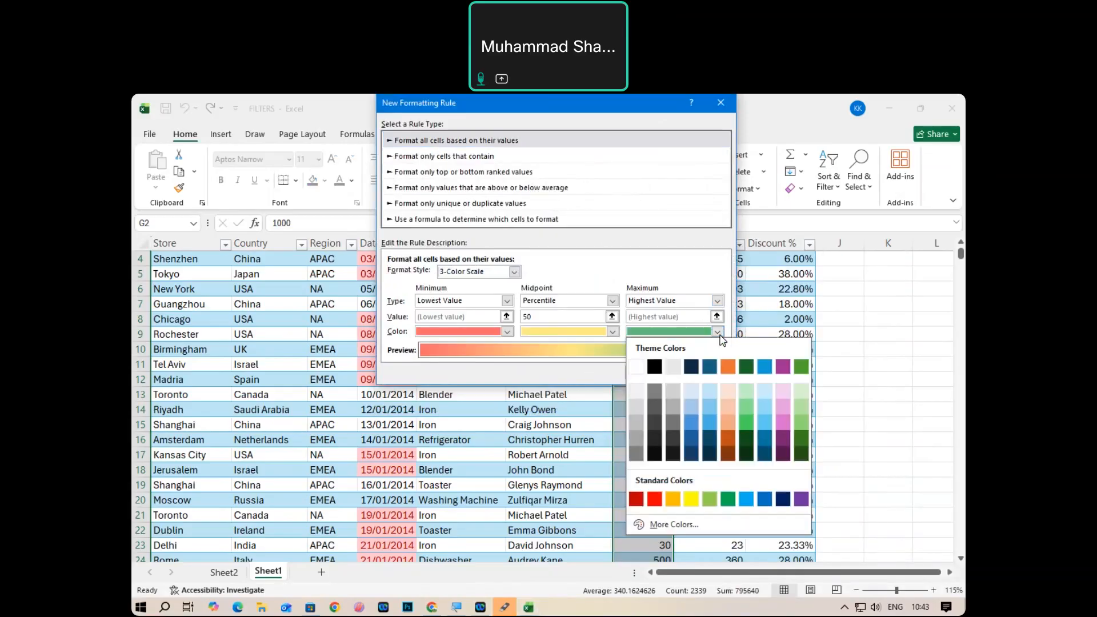
pyautogui.click(697, 366)
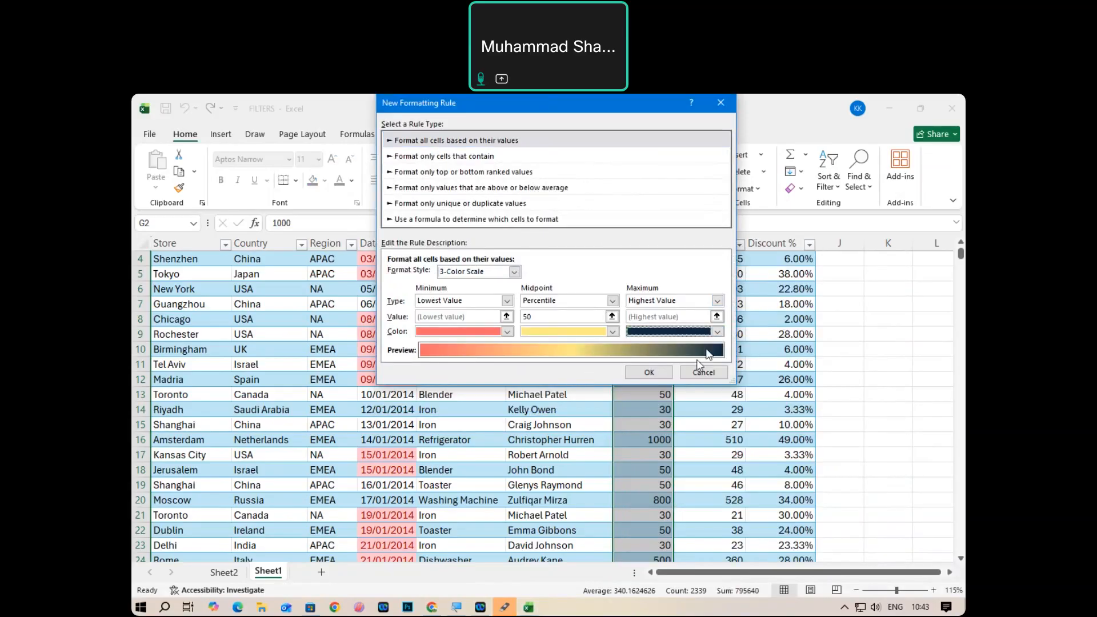
pyautogui.click(717, 332)
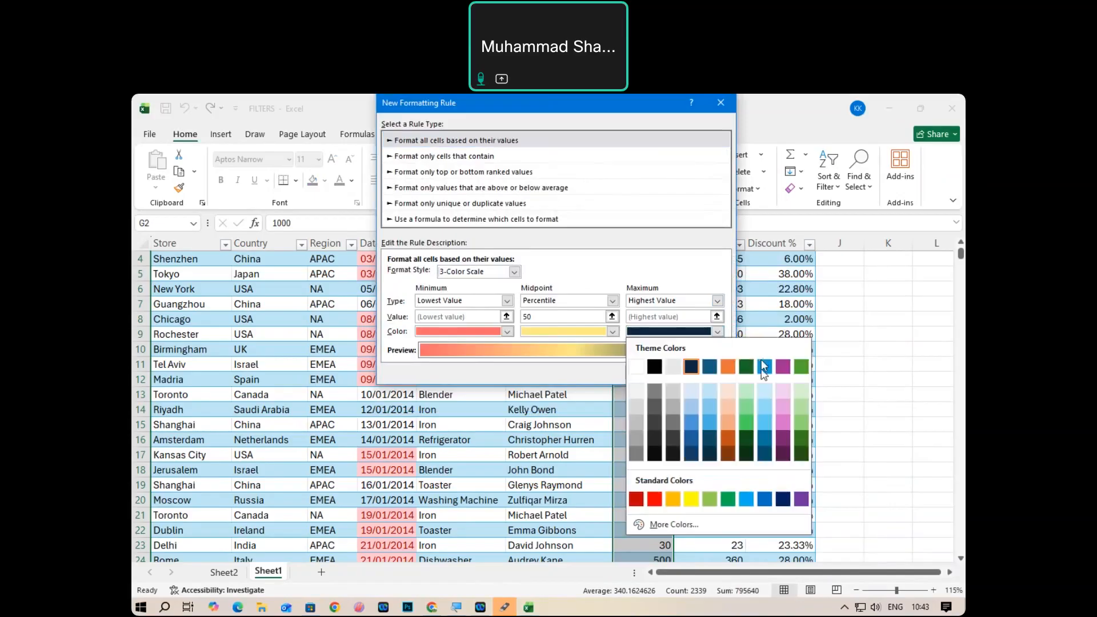
pyautogui.click(764, 368)
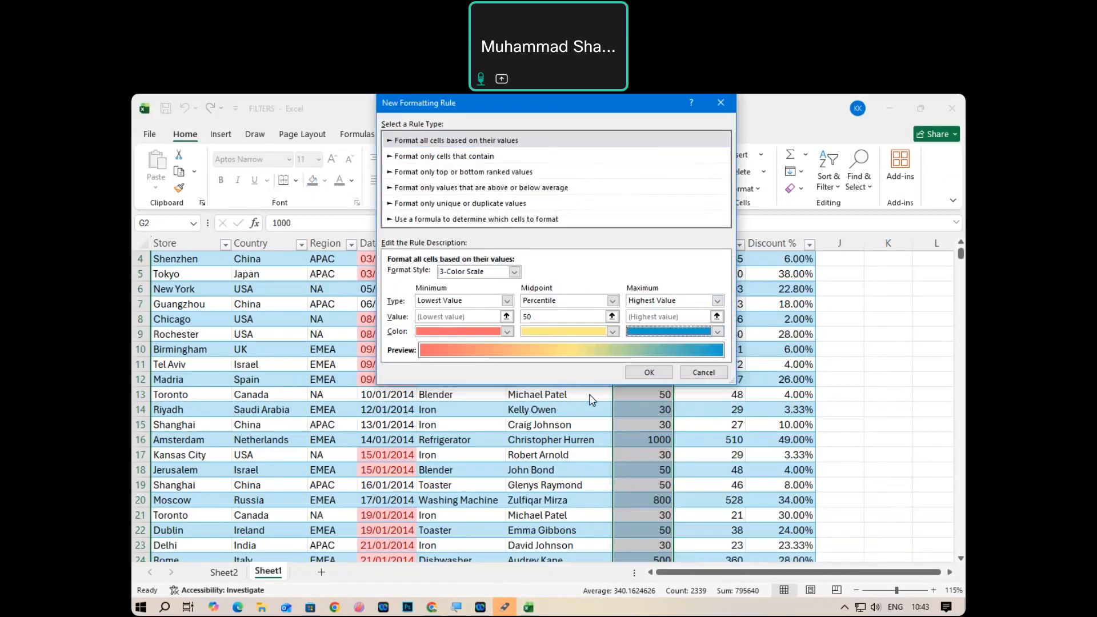
# Set the midpoint color to green and the minimum color to yellow, and apply the color scale to the List Price data.
pyautogui.click(613, 331)
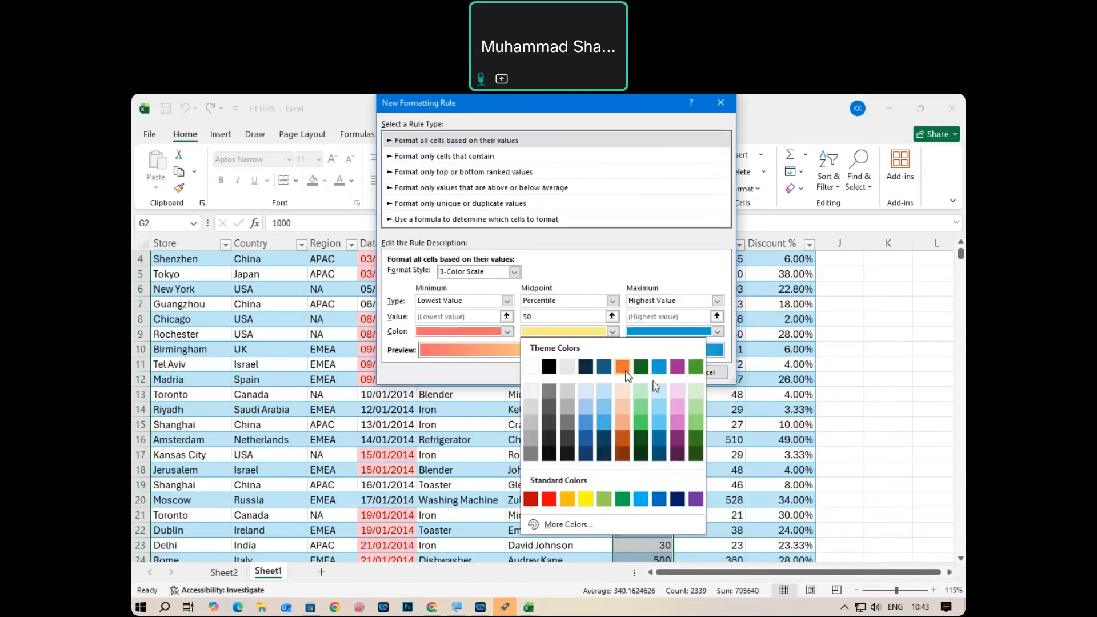
pyautogui.click(695, 367)
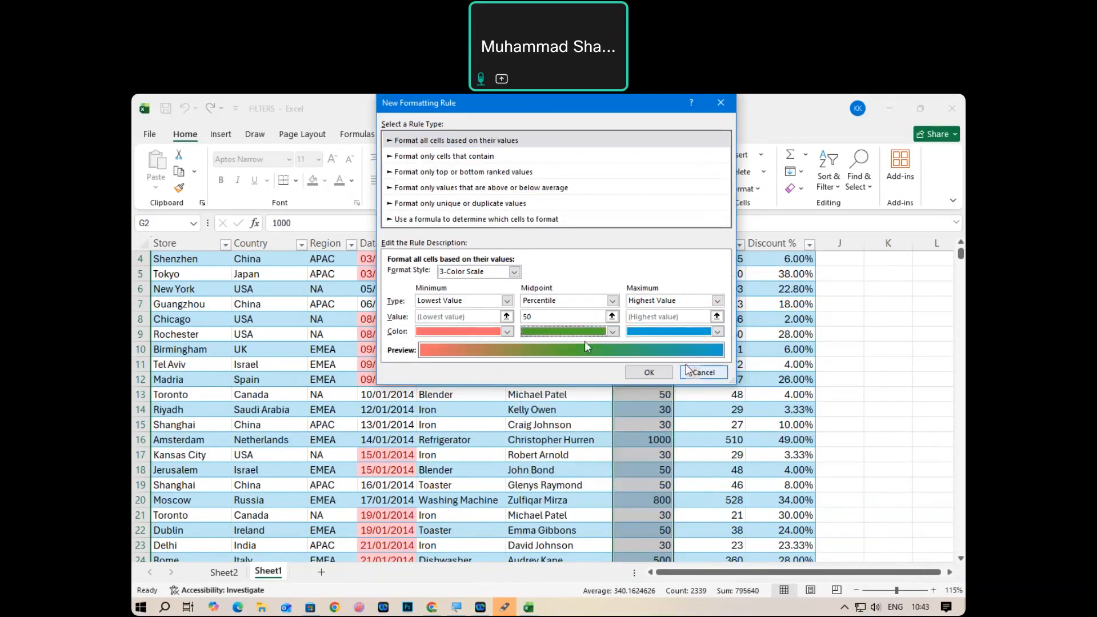
pyautogui.click(507, 331)
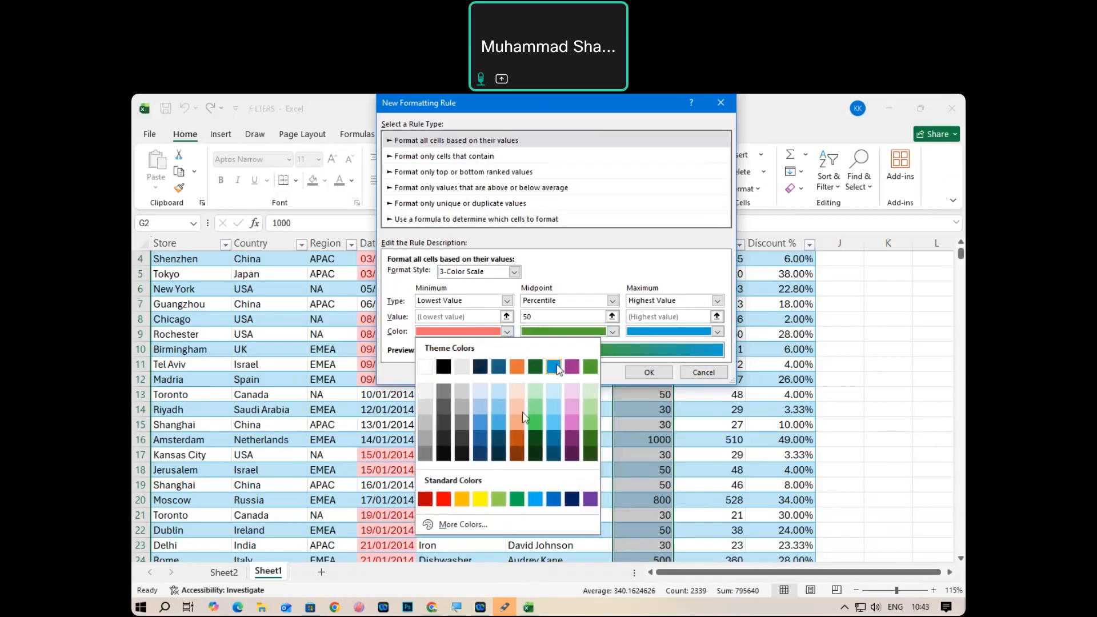
pyautogui.click(484, 503)
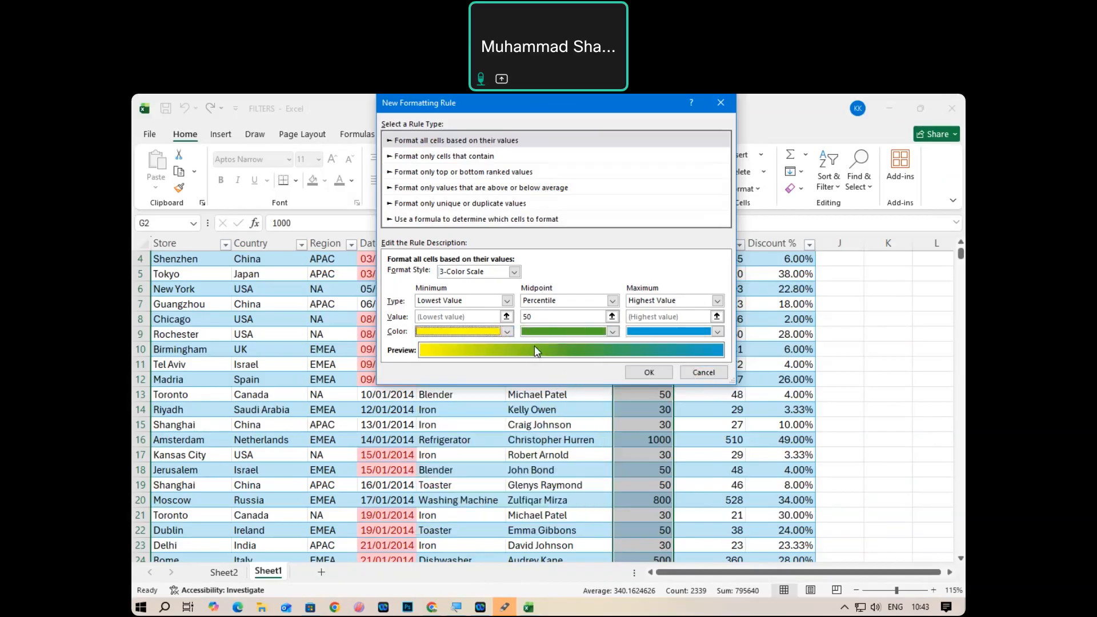
pyautogui.click(645, 372)
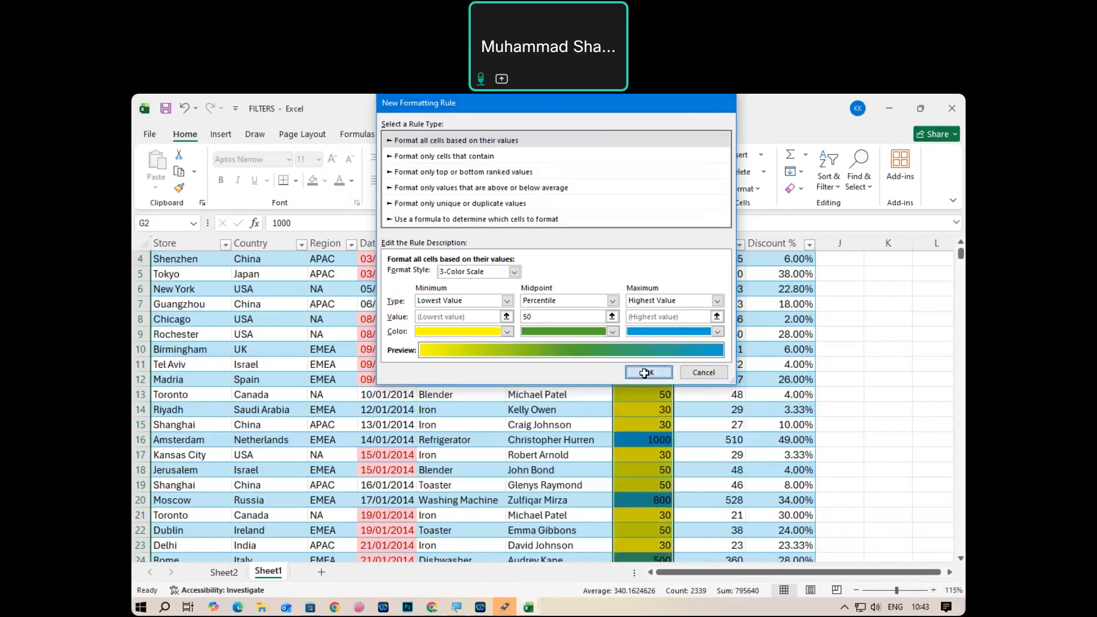
pyautogui.click(664, 336)
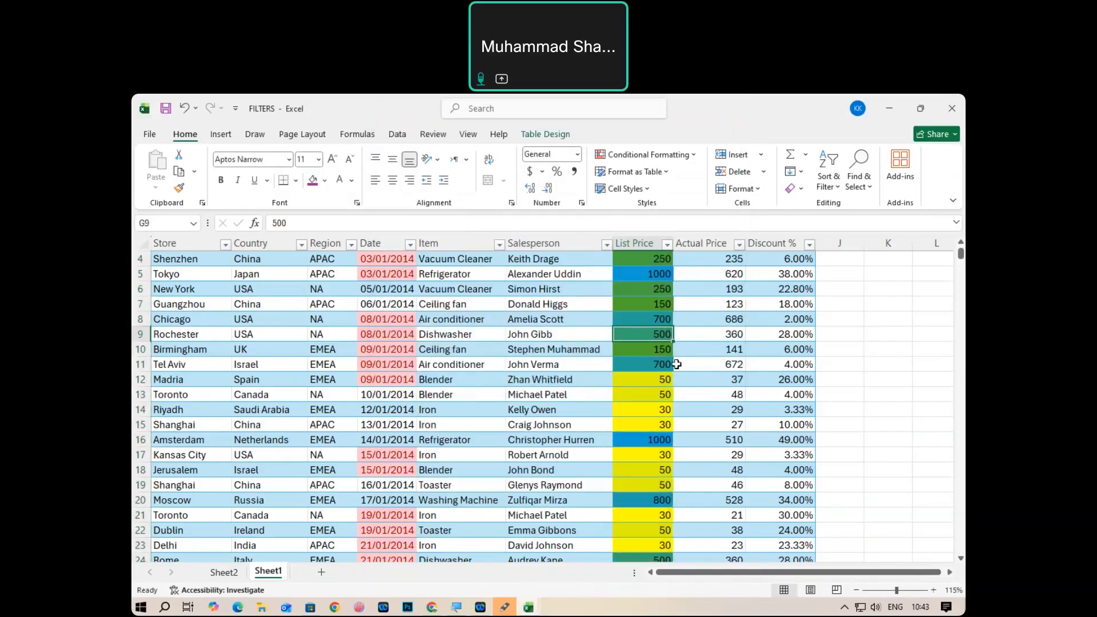
pyautogui.scroll(1, 657, 361)
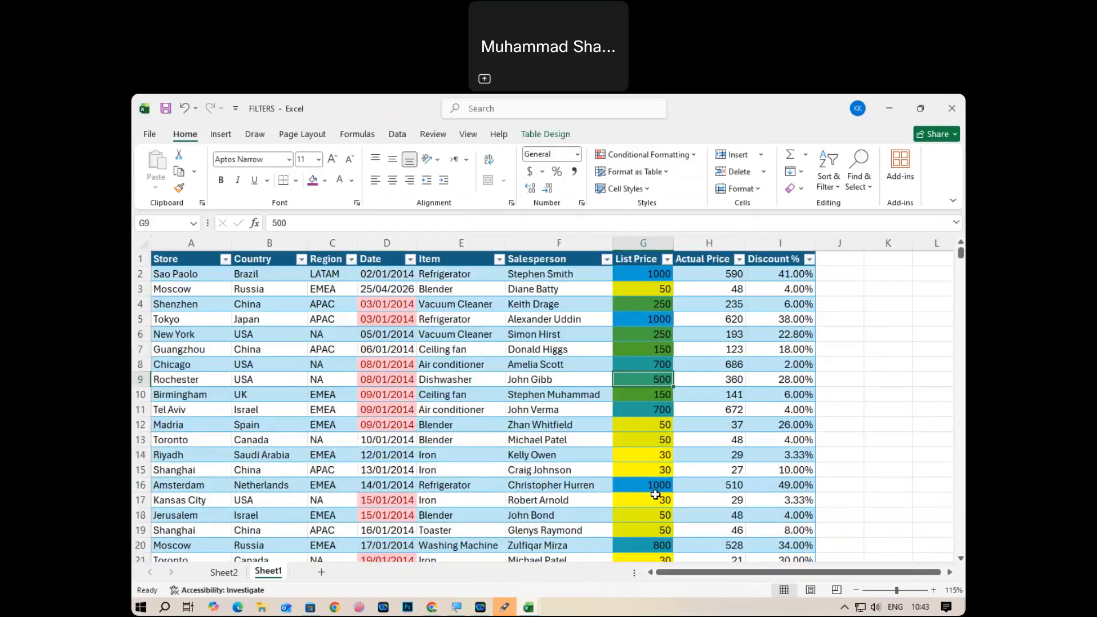
# Apply the green, yellow and red circle icon set to the single selected List Price cell in row 9.
pyautogui.click(622, 154)
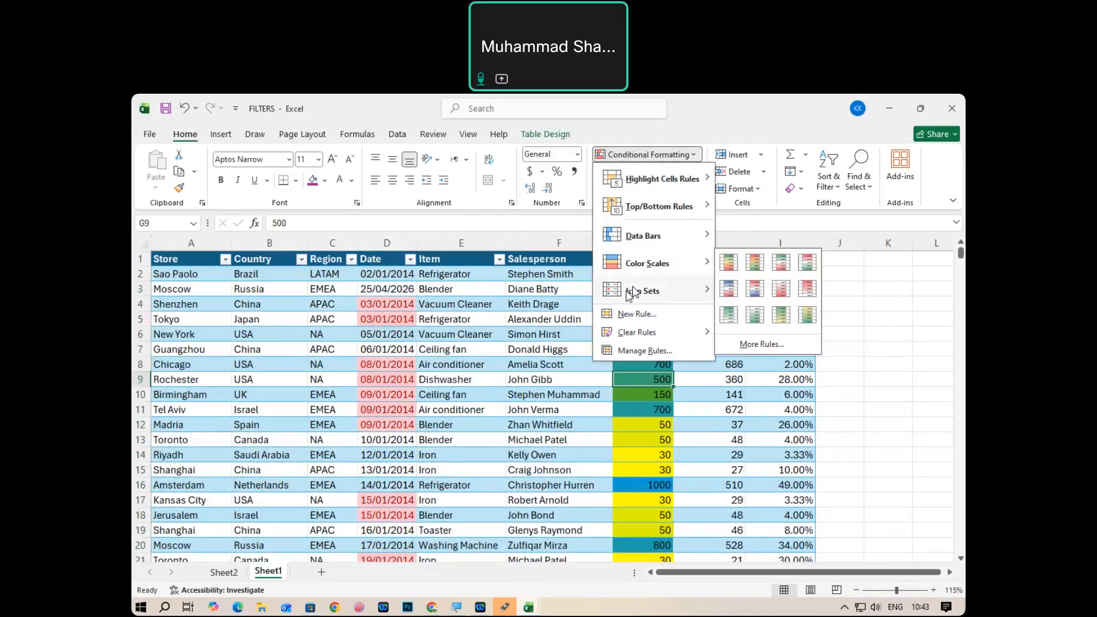
pyautogui.moveTo(629, 296)
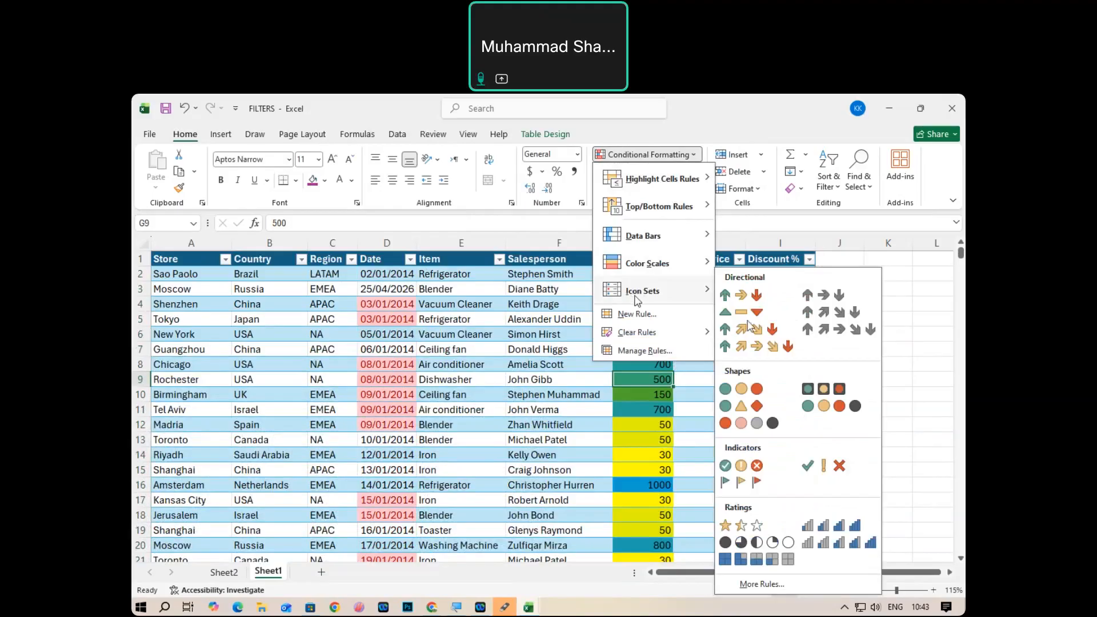
pyautogui.click(741, 389)
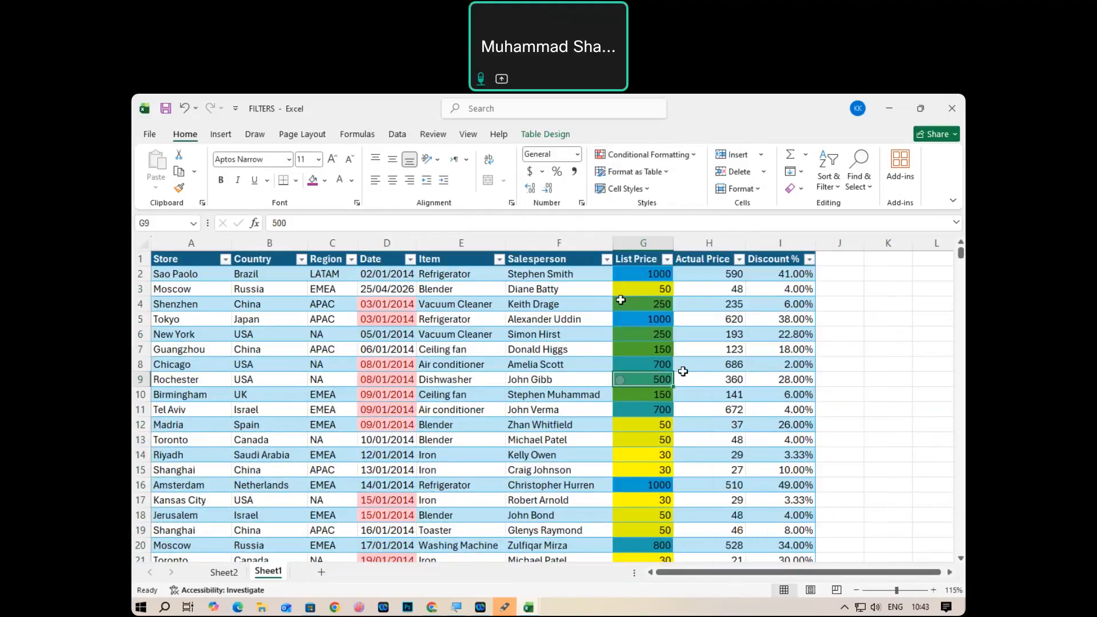
# Apply the green, yellow and red circle icon set to the whole List Price column on top of its color scale.
pyautogui.click(634, 235)
pyautogui.click(637, 155)
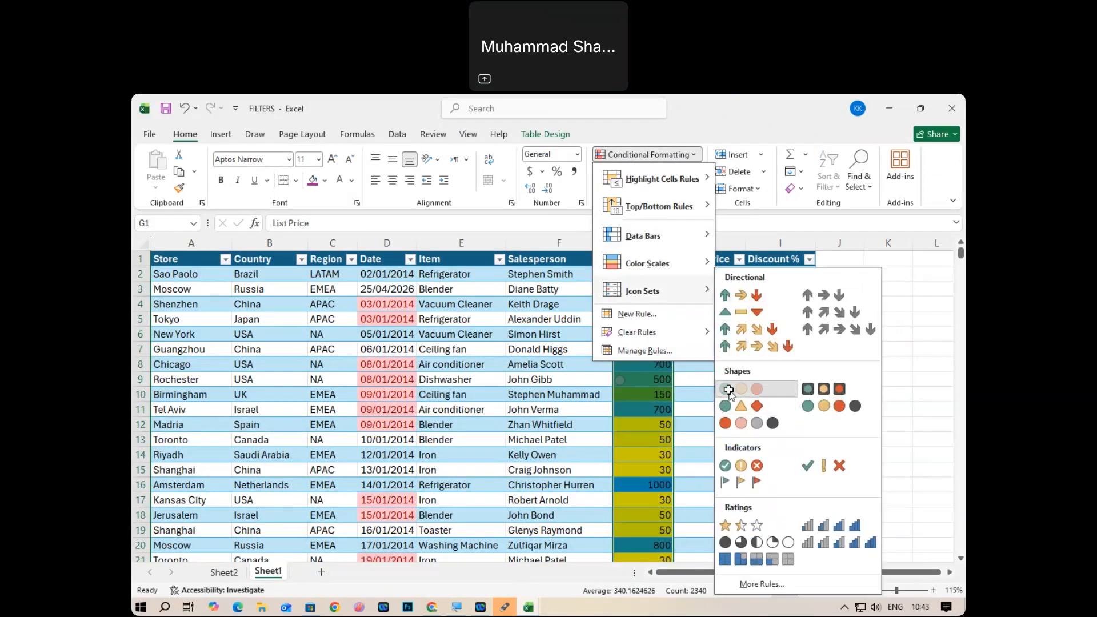
pyautogui.click(737, 392)
pyautogui.click(877, 395)
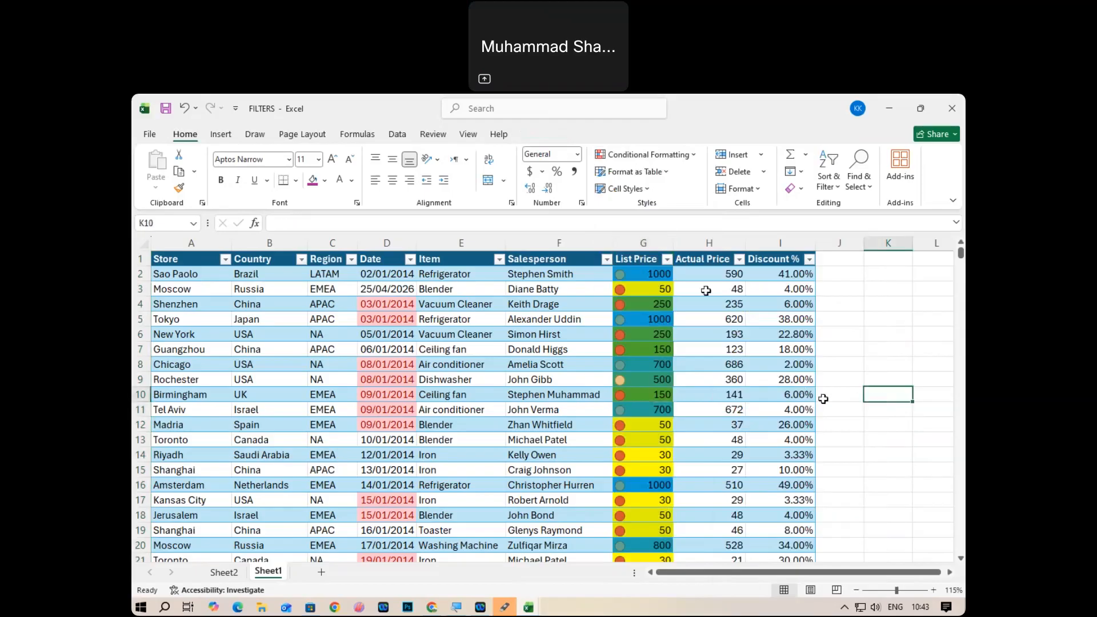
# Clear the color scale and icon set rules from the List Price column only.
pyautogui.click(640, 243)
pyautogui.click(645, 155)
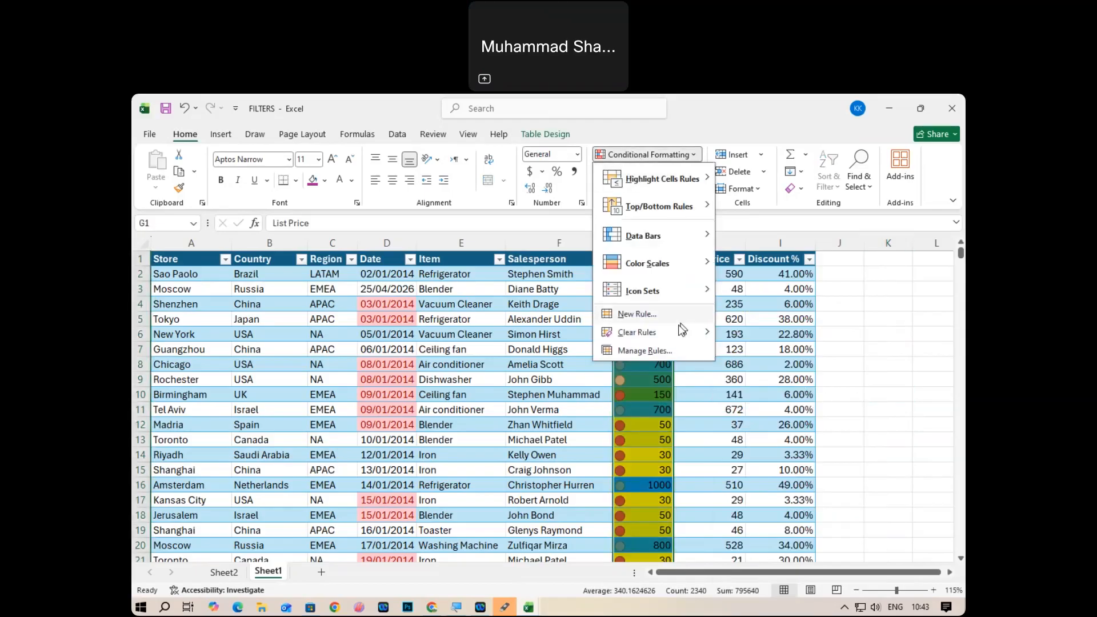
pyautogui.moveTo(678, 330)
pyautogui.click(757, 344)
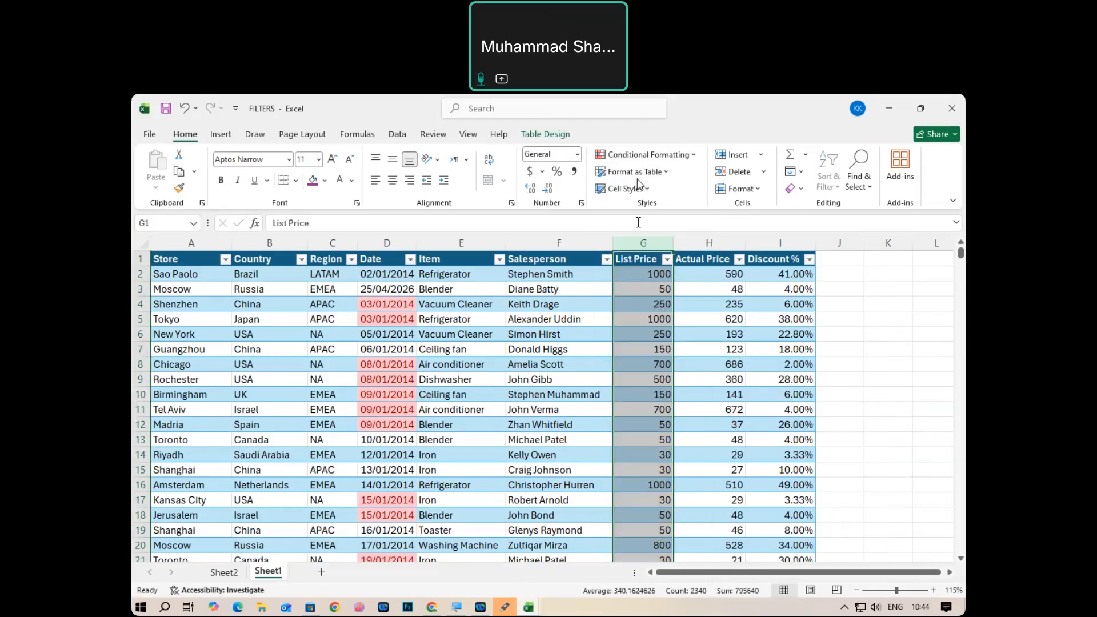
# Apply the green, yellow and red circle icon set alone to the whole List Price column.
pyautogui.click(646, 155)
pyautogui.moveTo(657, 290)
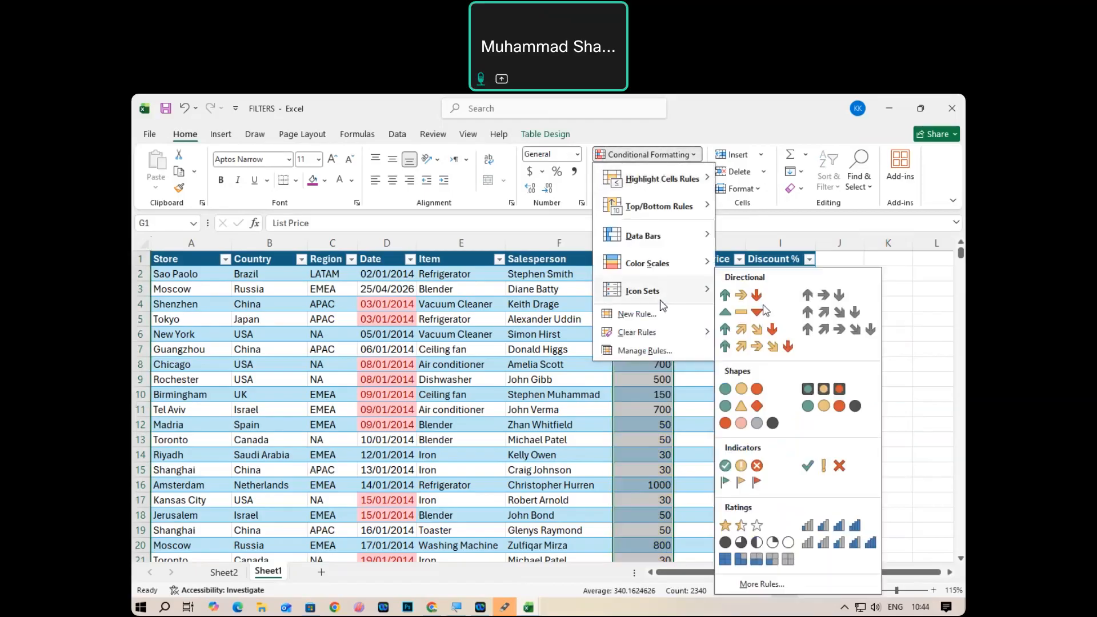
pyautogui.click(746, 391)
pyautogui.click(654, 336)
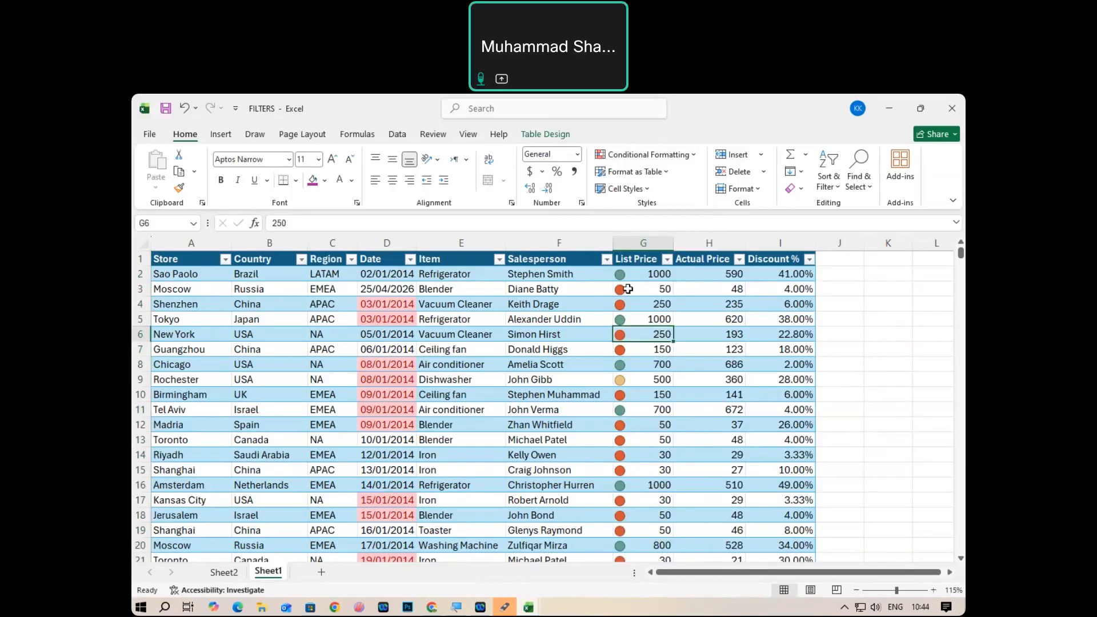
# Start a new formatting rule from the List Price cell in row 6, preview 3-Color Scale, and set the format style to Data Bar.
pyautogui.click(651, 155)
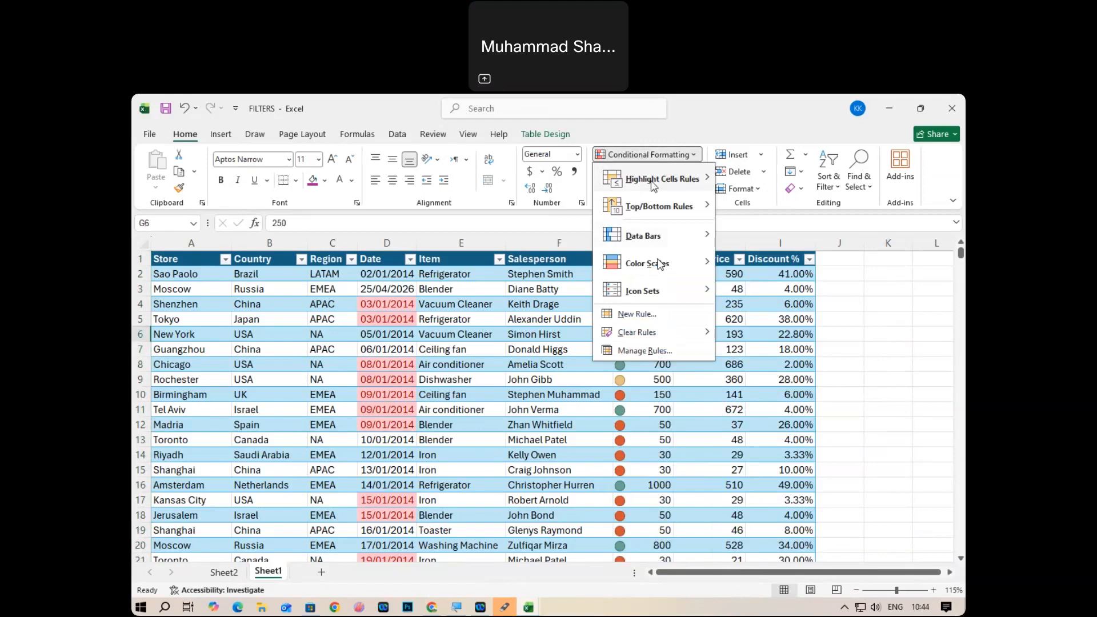
pyautogui.click(627, 318)
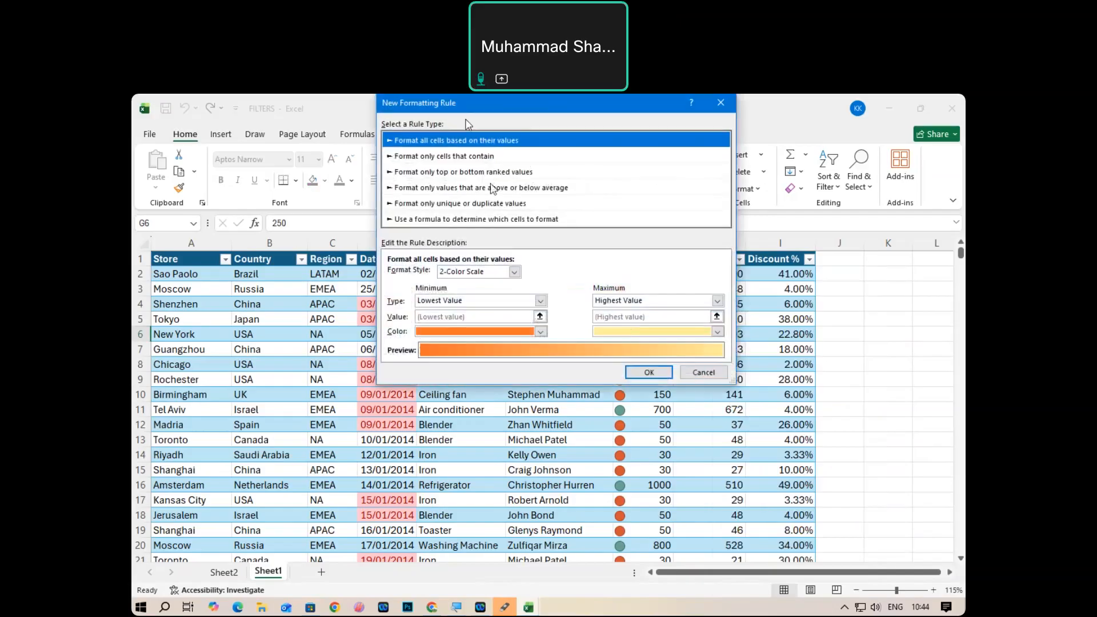
pyautogui.moveTo(437, 110); pyautogui.dragTo(245, 129)
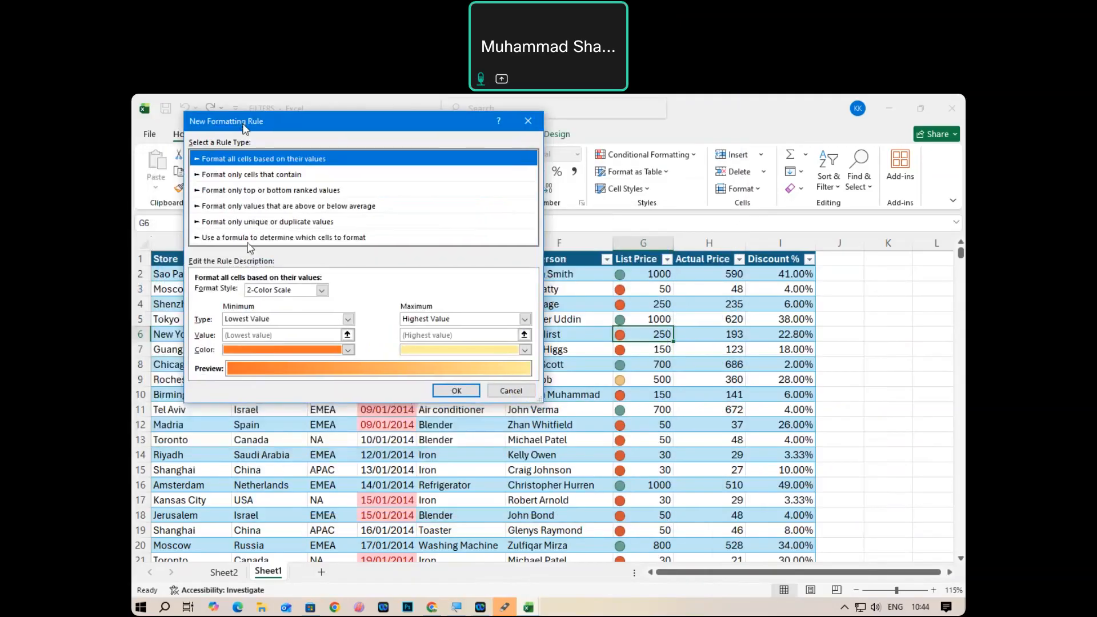
pyautogui.click(323, 290)
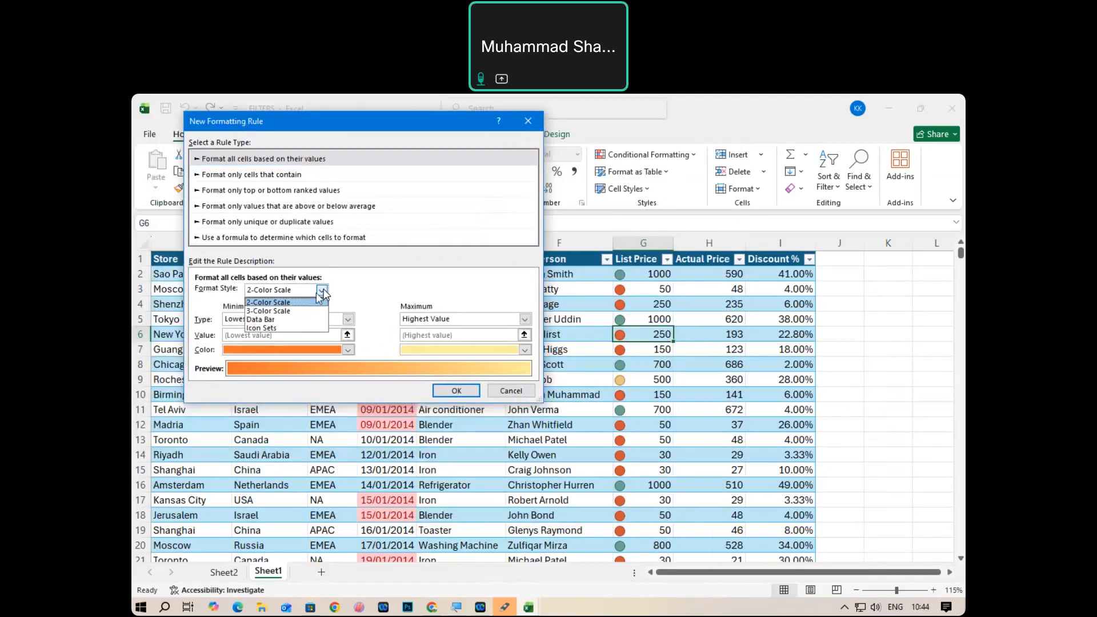
pyautogui.click(276, 311)
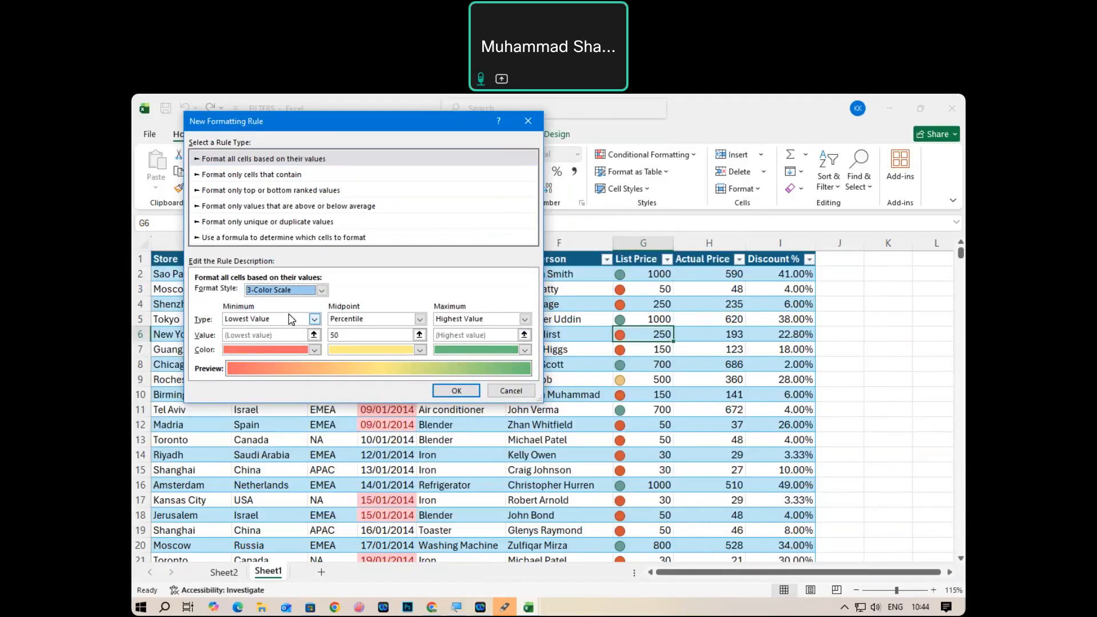
pyautogui.click(321, 290)
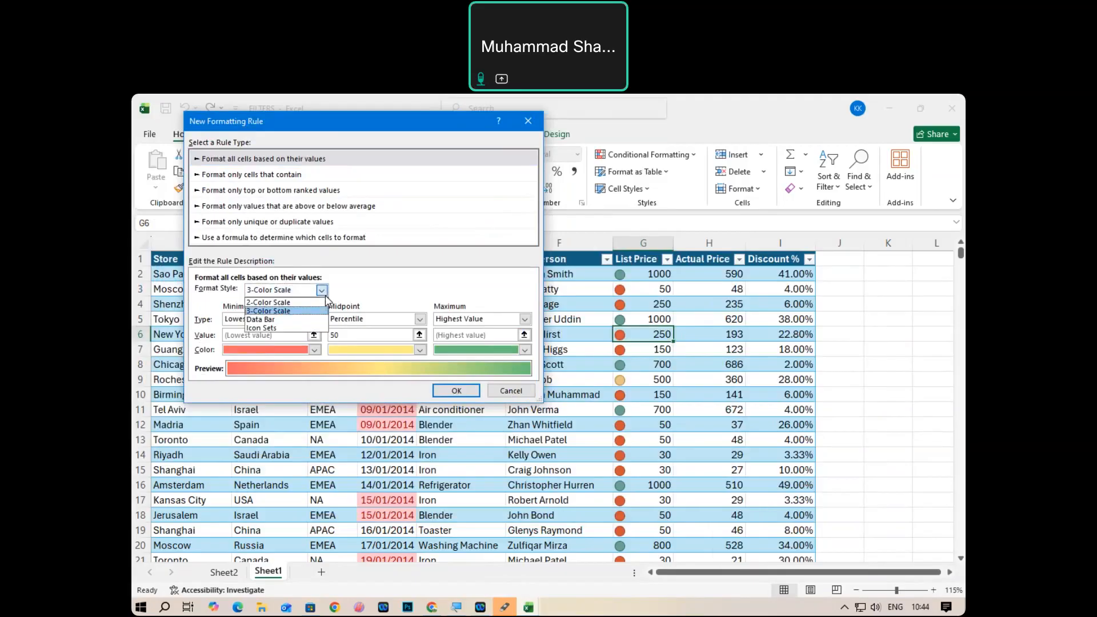
pyautogui.click(288, 320)
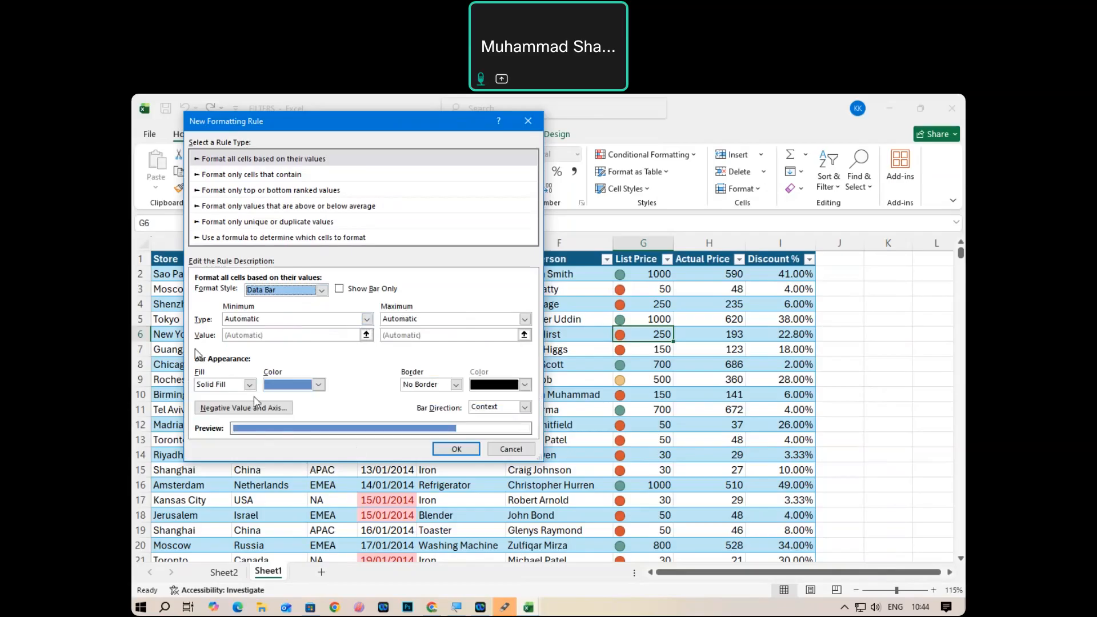
# Set the data bar's fill to a light blue theme color and create the rule for the List Price cell in row 6.
pyautogui.click(318, 385)
pyautogui.click(334, 388)
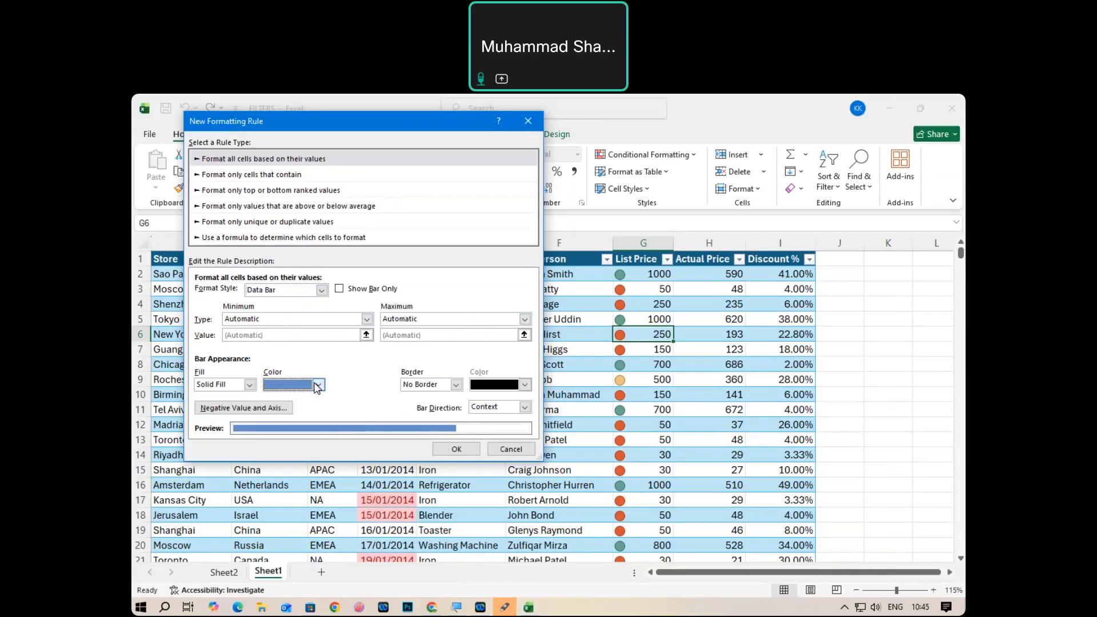
pyautogui.click(319, 384)
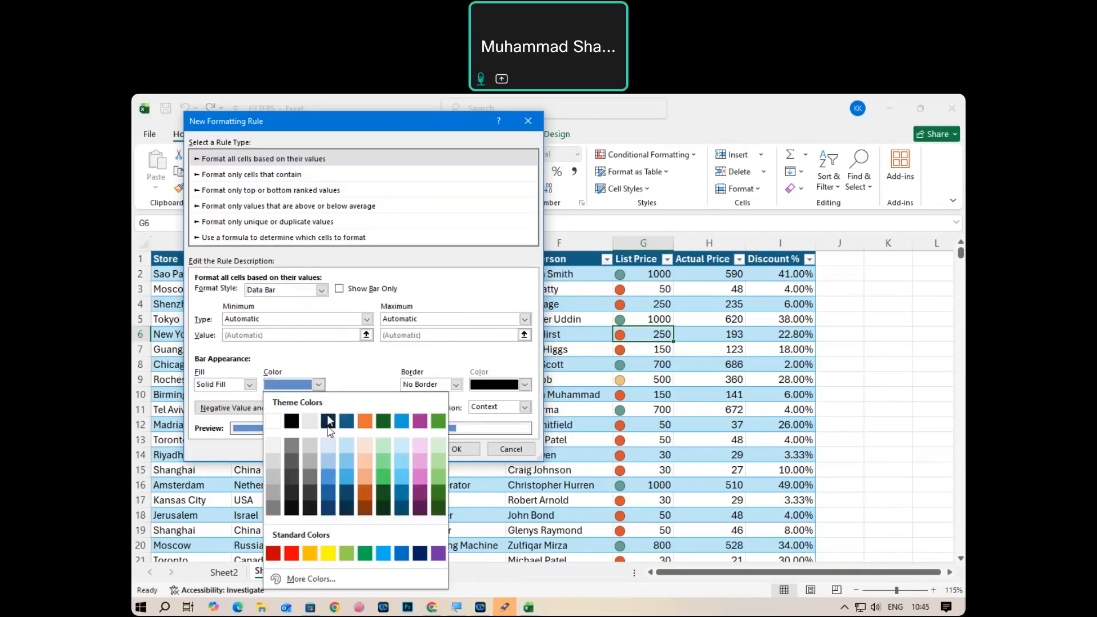
pyautogui.click(402, 475)
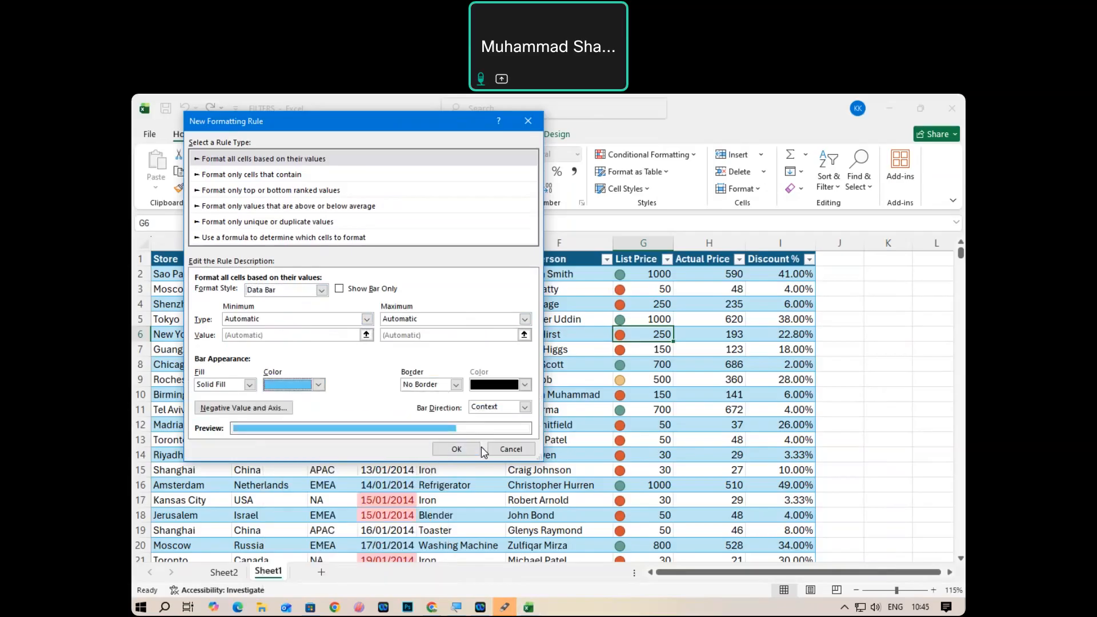
pyautogui.click(457, 450)
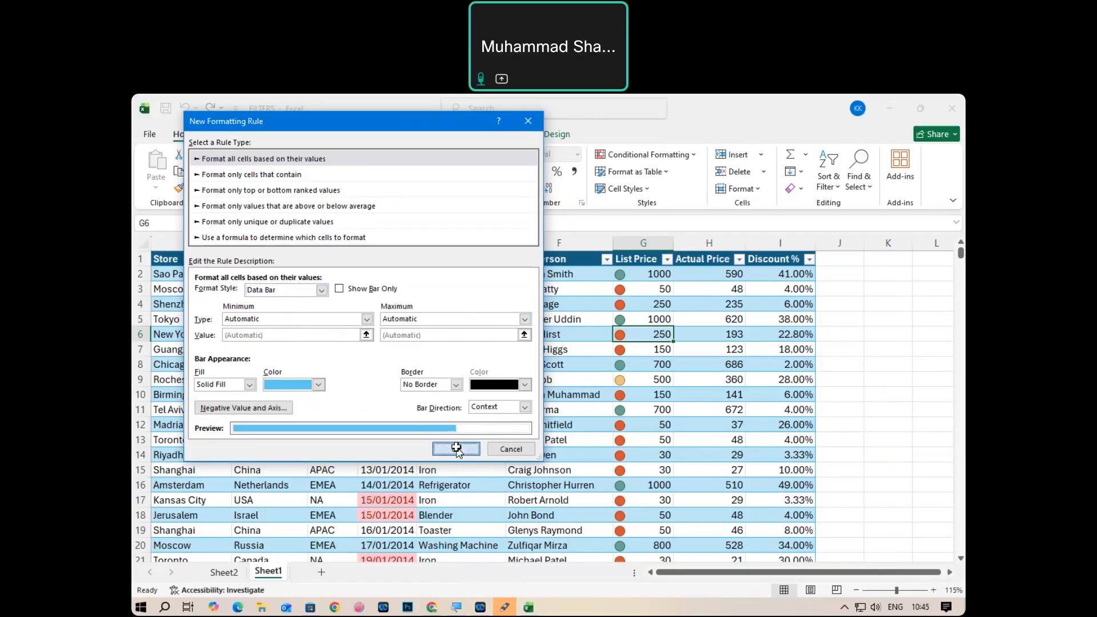
pyautogui.click(641, 349)
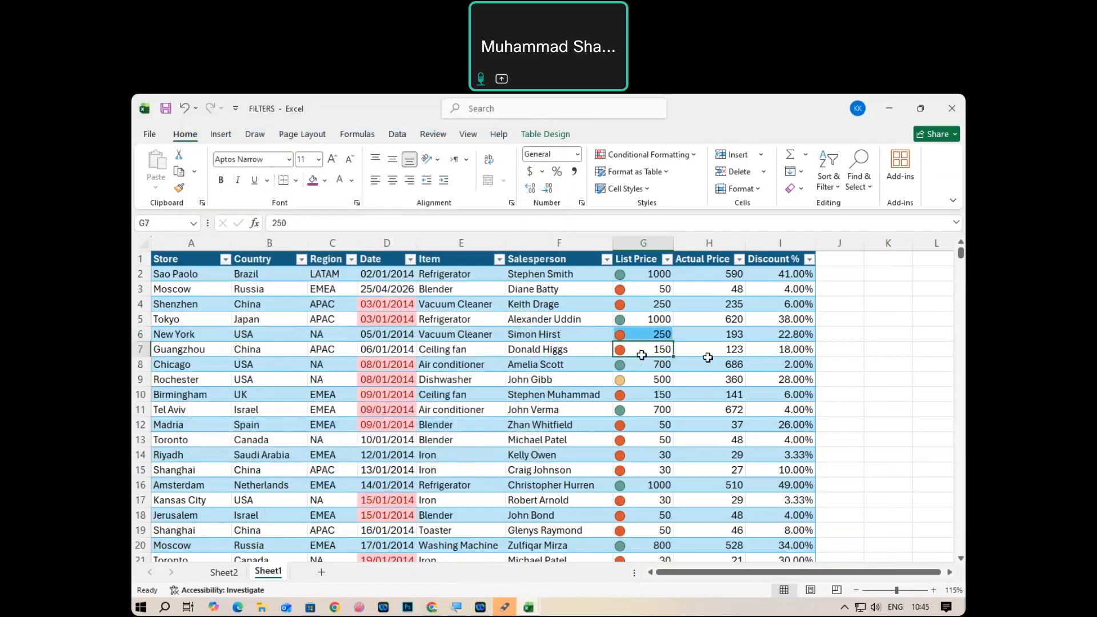
# Review the conditional formatting rules that apply to the whole List Price column in the Rules Manager.
pyautogui.keyDown('shift'); pyautogui.click(641, 243); pyautogui.keyUp('shift')
pyautogui.click(652, 155)
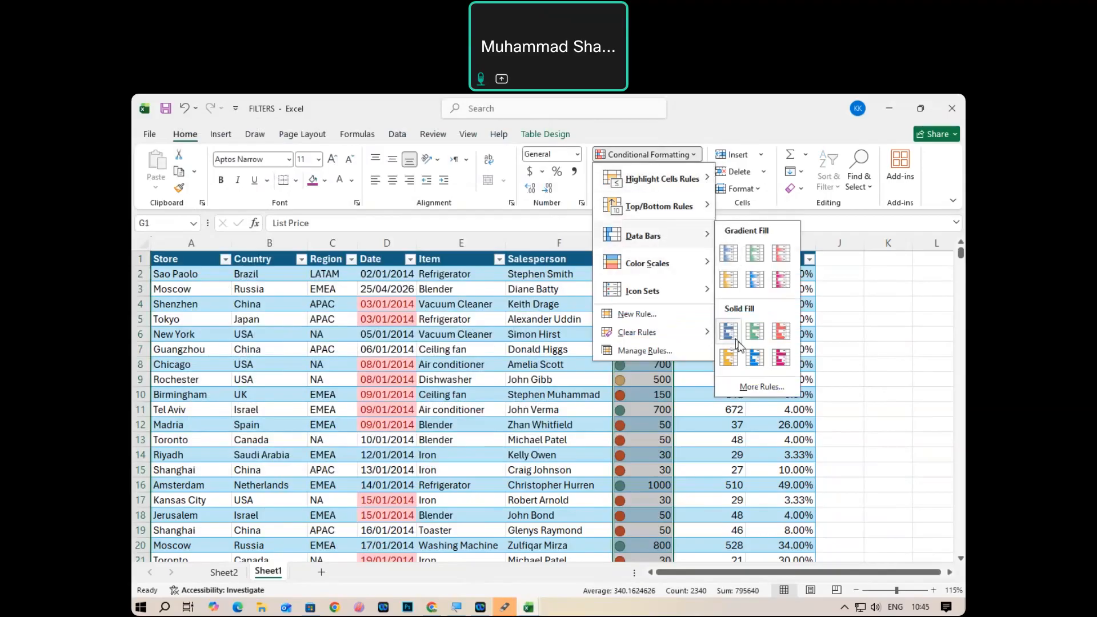
pyautogui.click(643, 351)
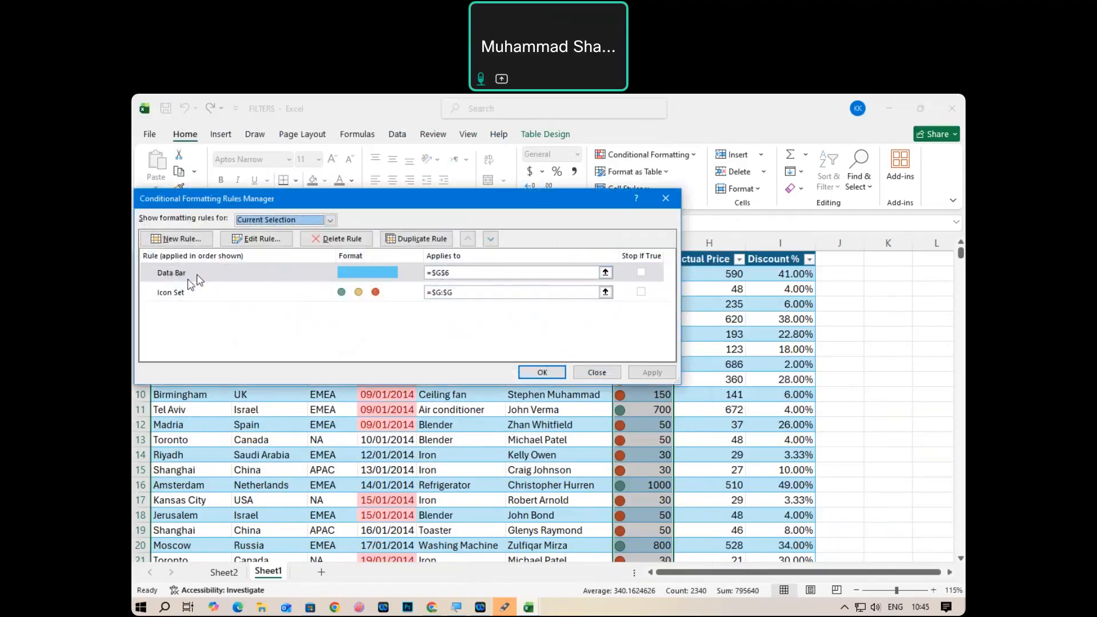
pyautogui.click(165, 278)
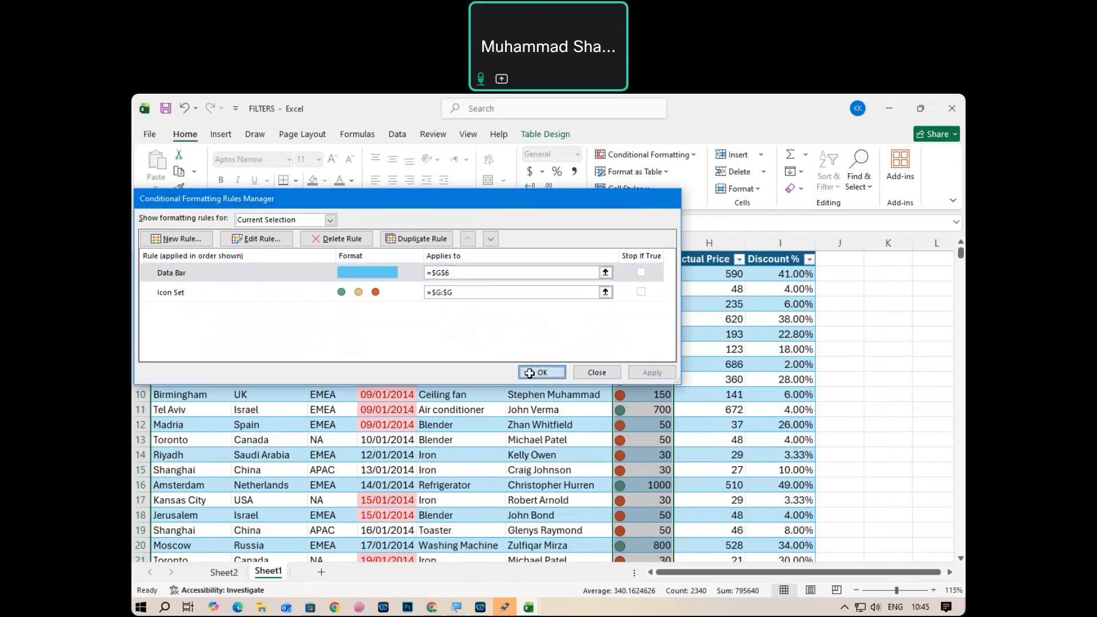
pyautogui.click(541, 373)
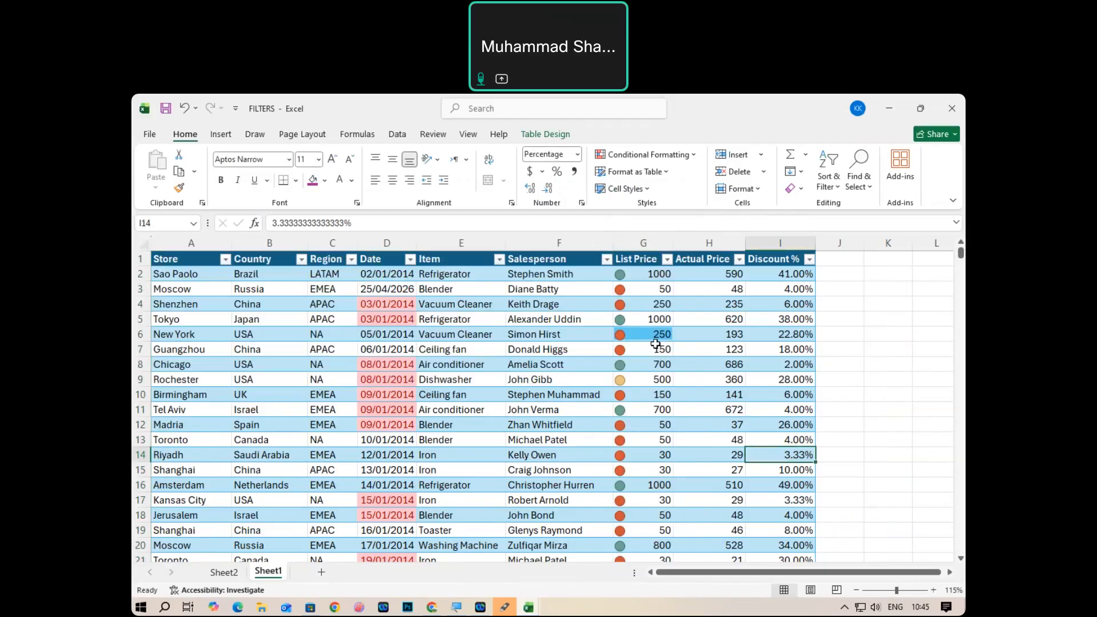
# Examine every formatting rule of the table in the Rules Manager, including the Data Bar, Icon Set and Duplicate Values entries.
pyautogui.click(642, 159)
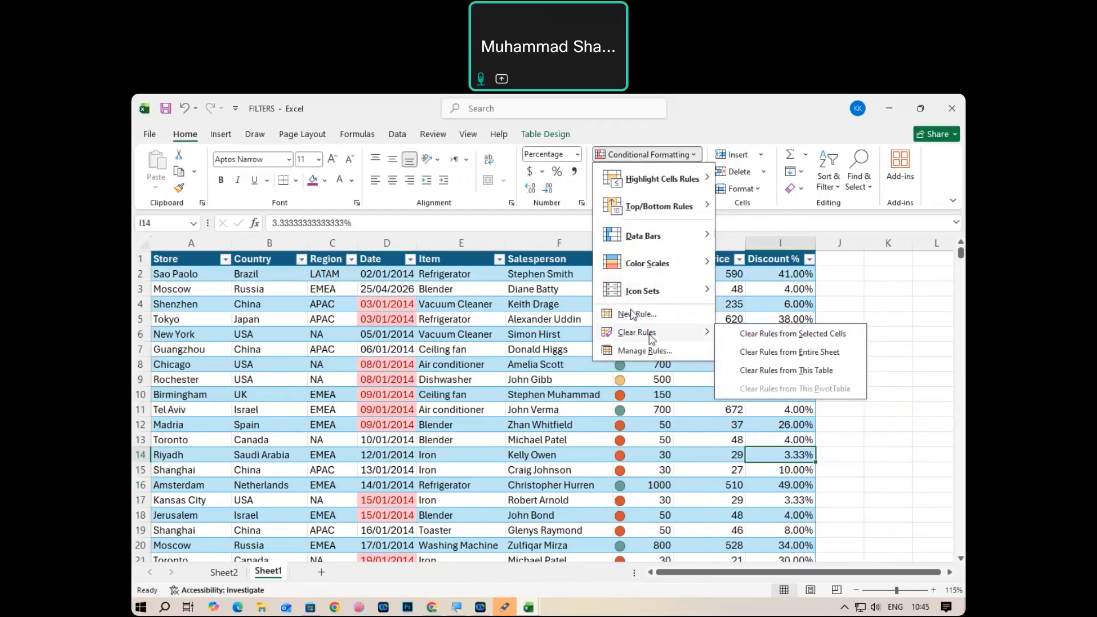
pyautogui.click(632, 351)
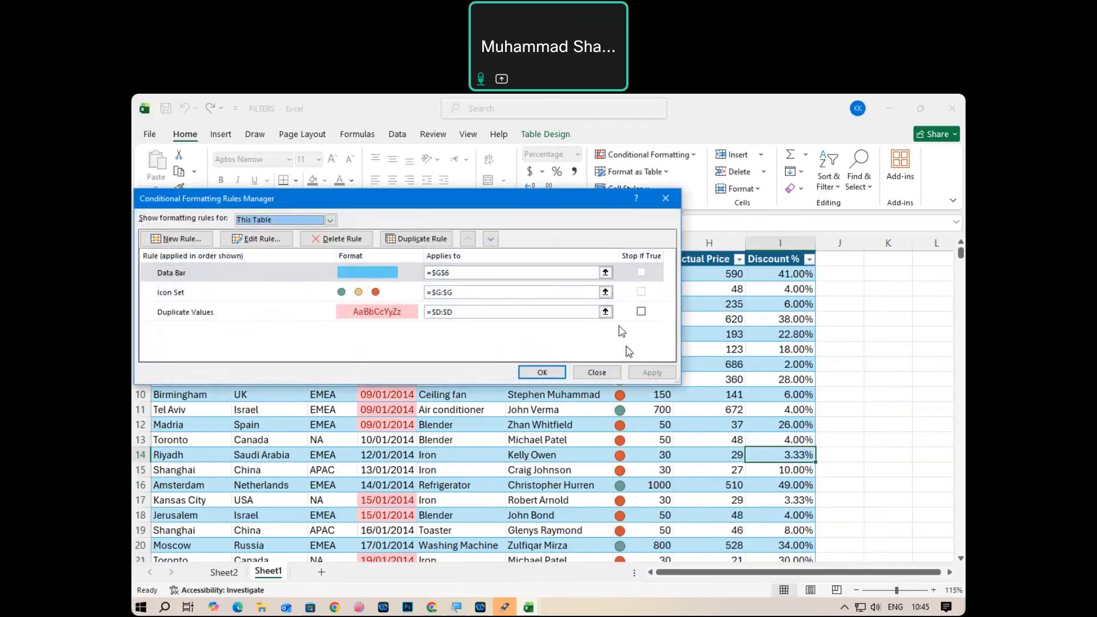
pyautogui.click(256, 278)
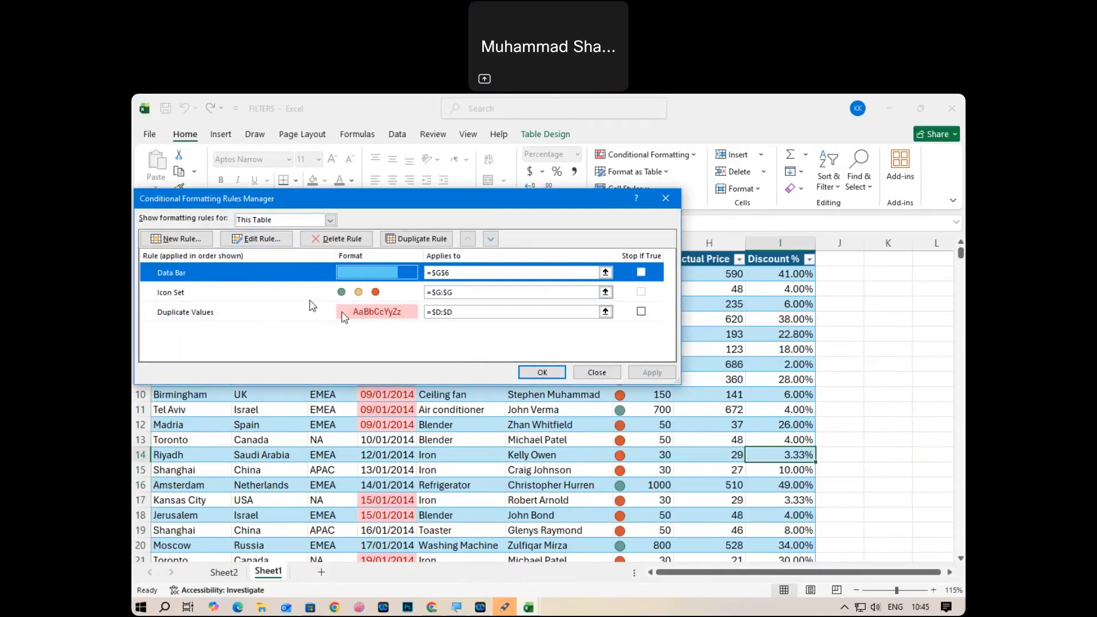
pyautogui.click(304, 299)
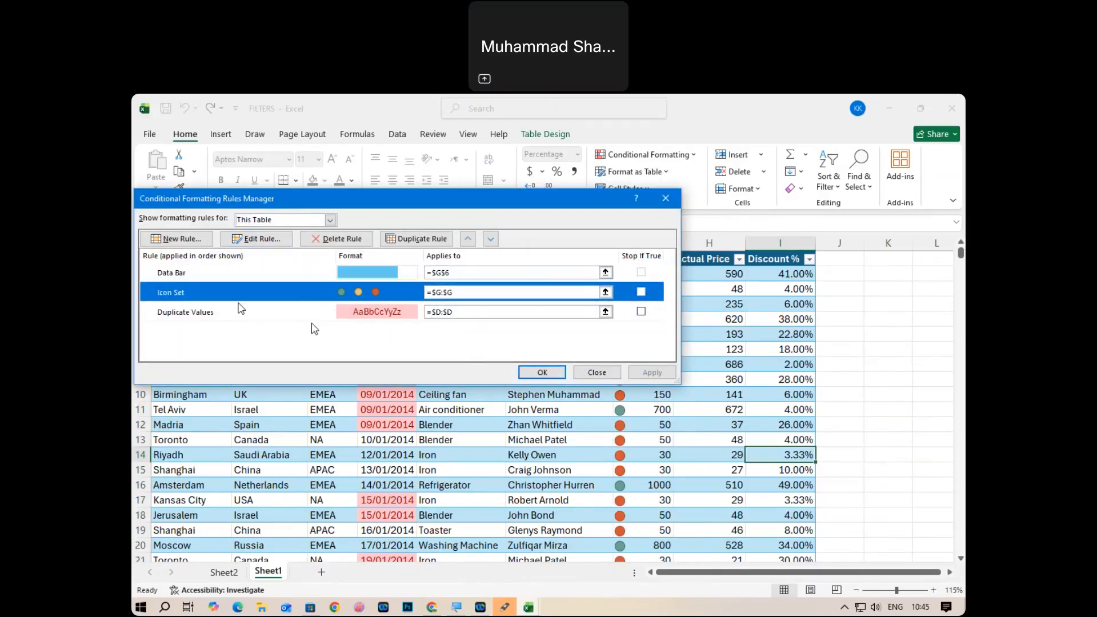
pyautogui.click(234, 310)
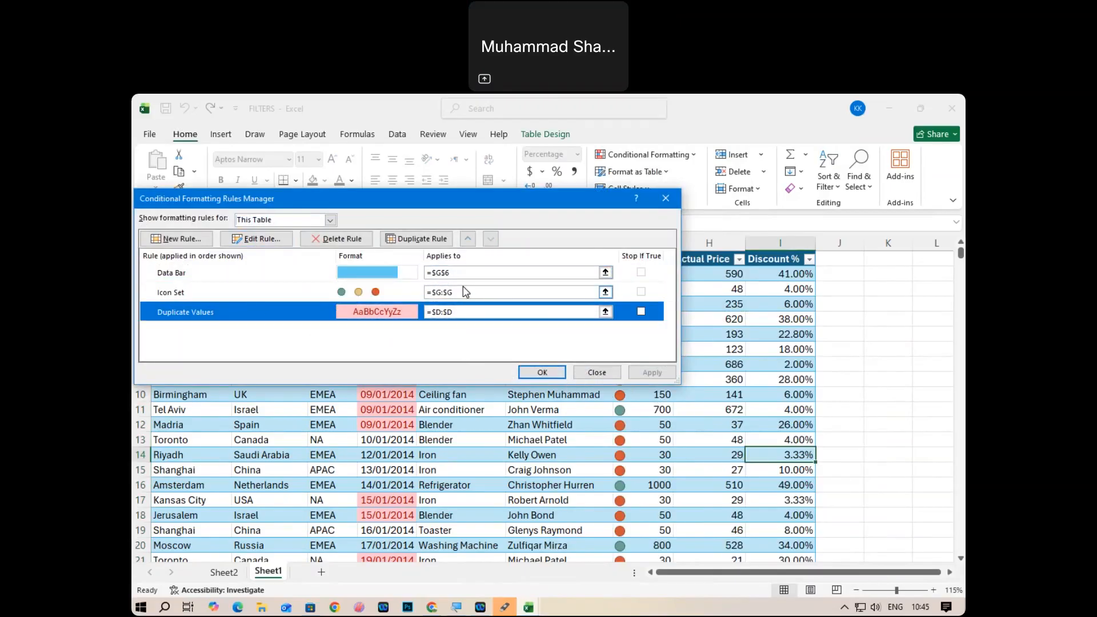
pyautogui.click(665, 199)
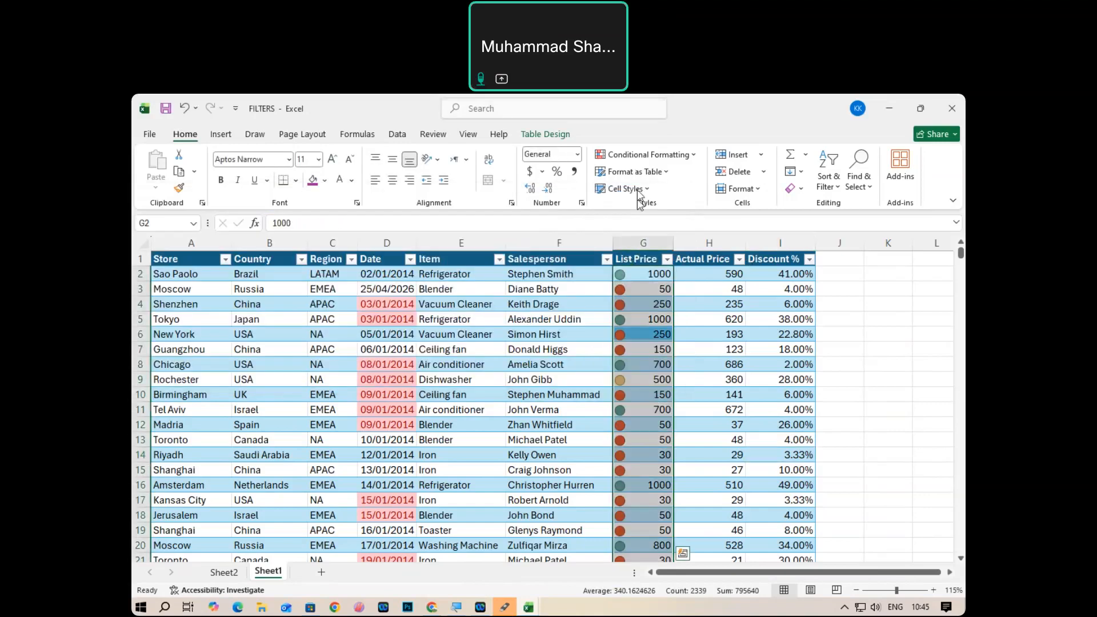
# Clear the conditional formatting rules from the List Price data cells only.
pyautogui.click(628, 155)
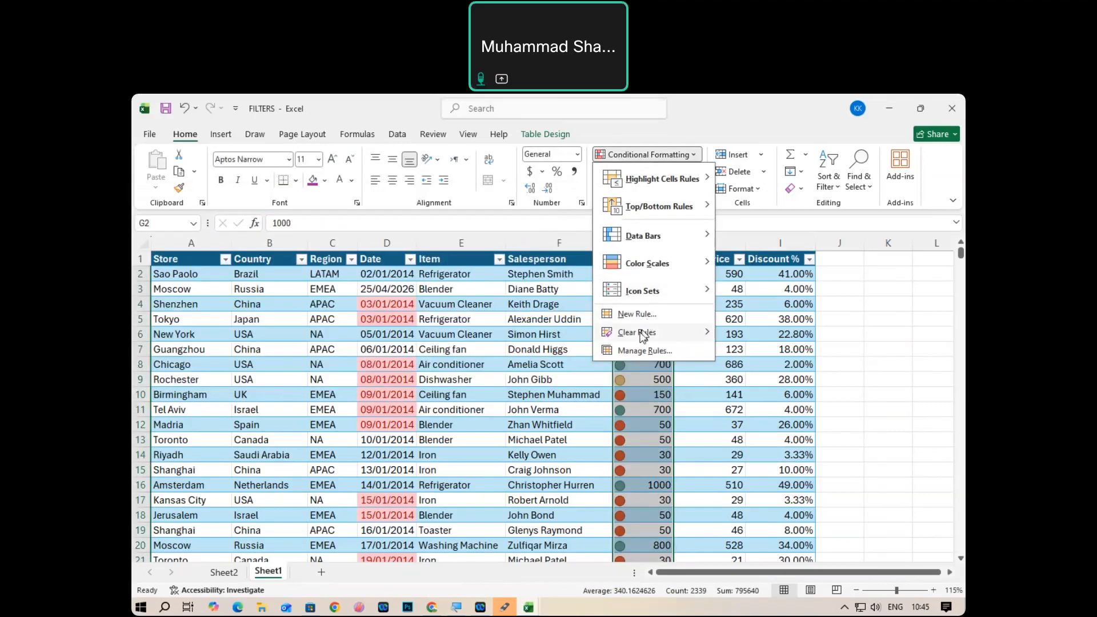
pyautogui.moveTo(643, 336)
pyautogui.click(760, 336)
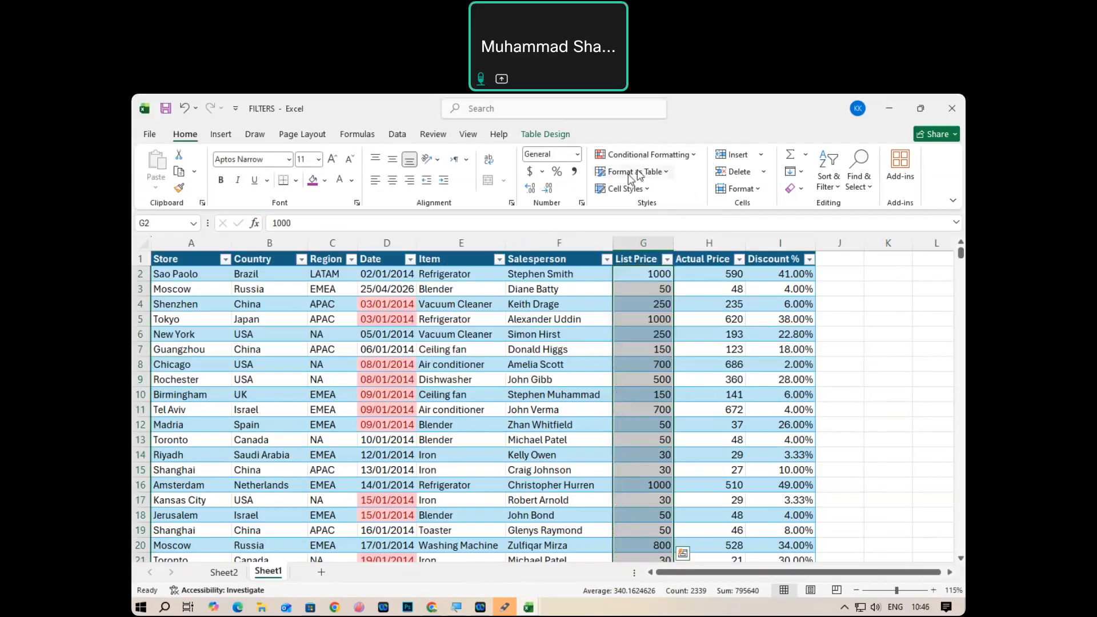
# Check the Rules Manager for remaining rules on the List Price cells by showing the rules for Current Selection.
pyautogui.click(649, 155)
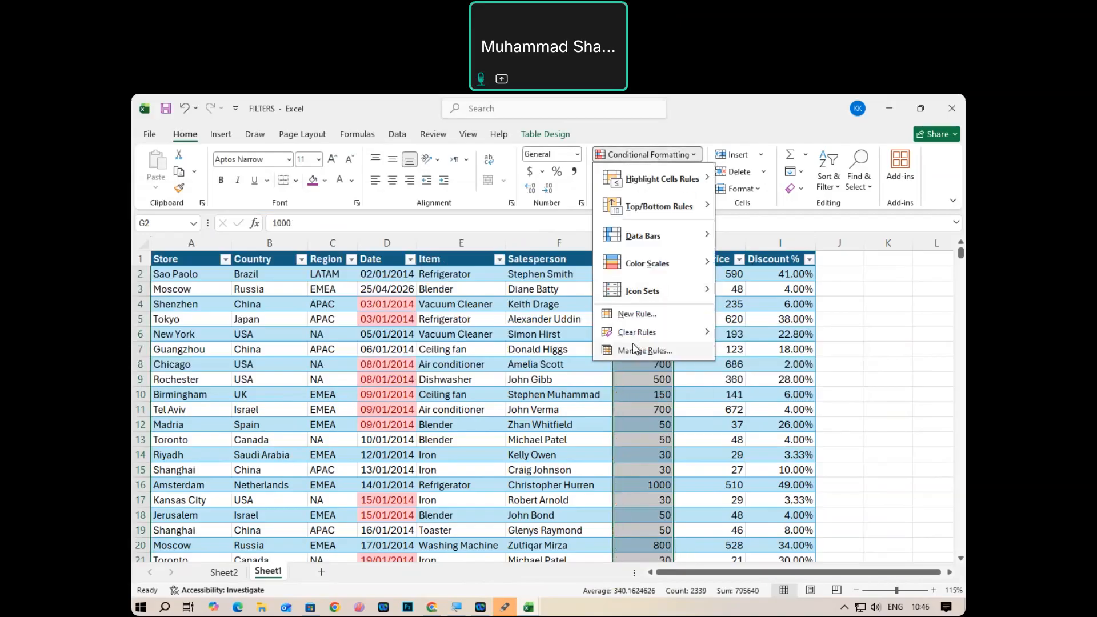
pyautogui.click(644, 350)
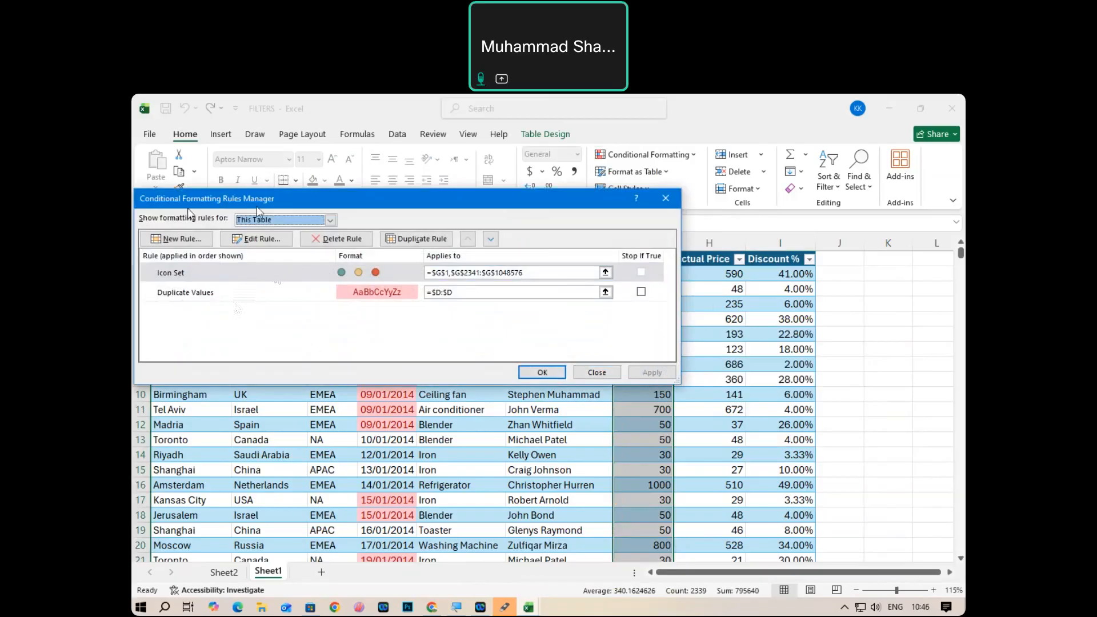
pyautogui.click(330, 220)
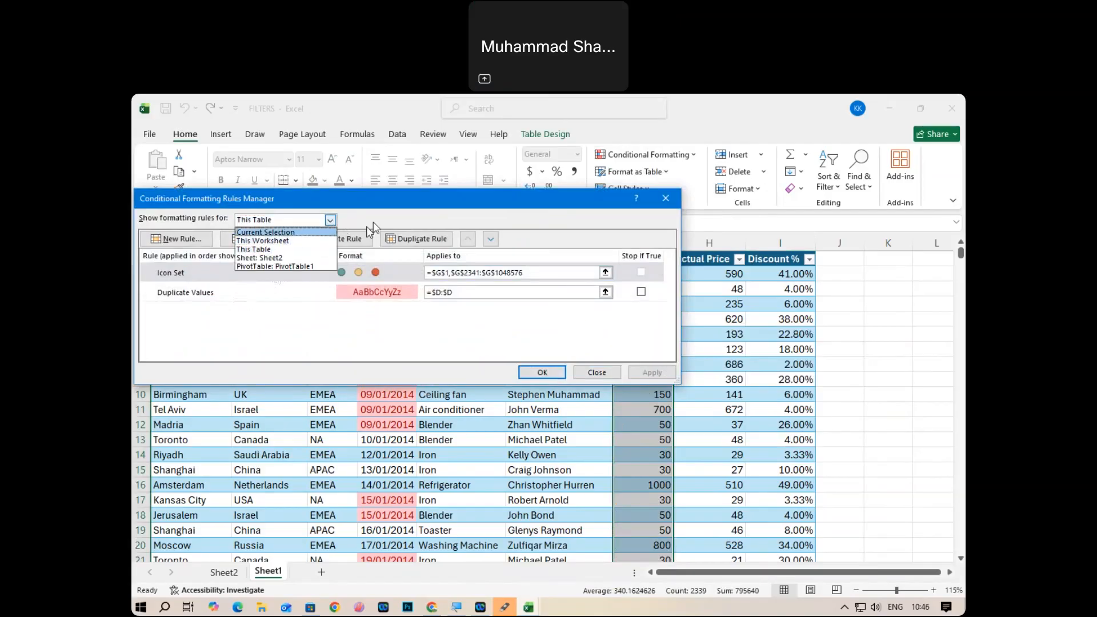
pyautogui.click(322, 233)
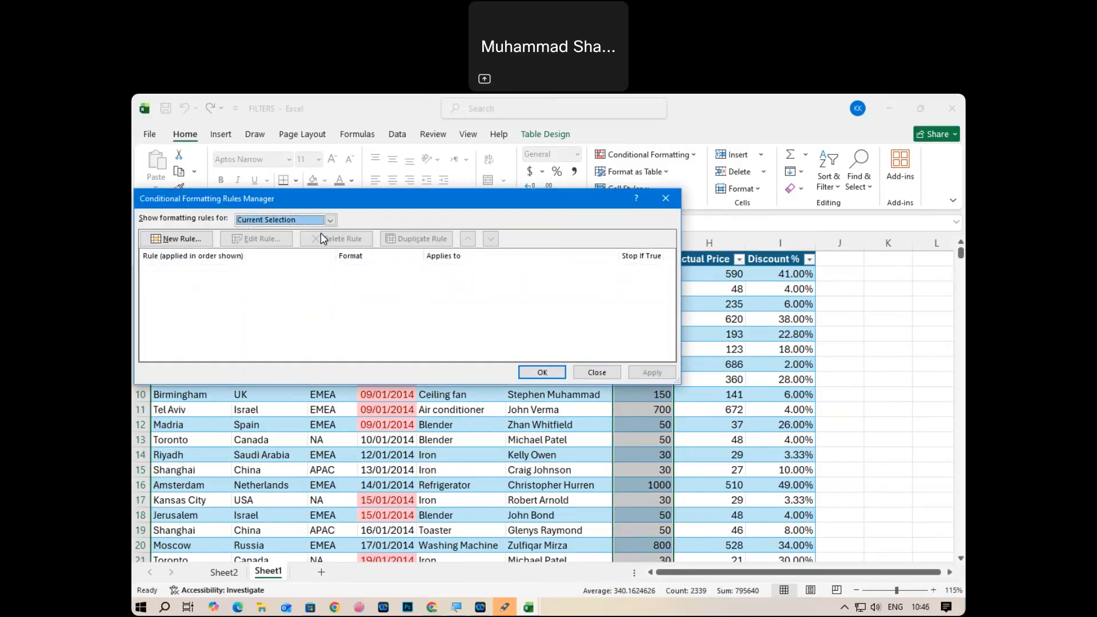
pyautogui.click(597, 372)
# Create a new Data Bar rule for the List Price data cells with a solid light blue standard color fill.
pyautogui.click(643, 157)
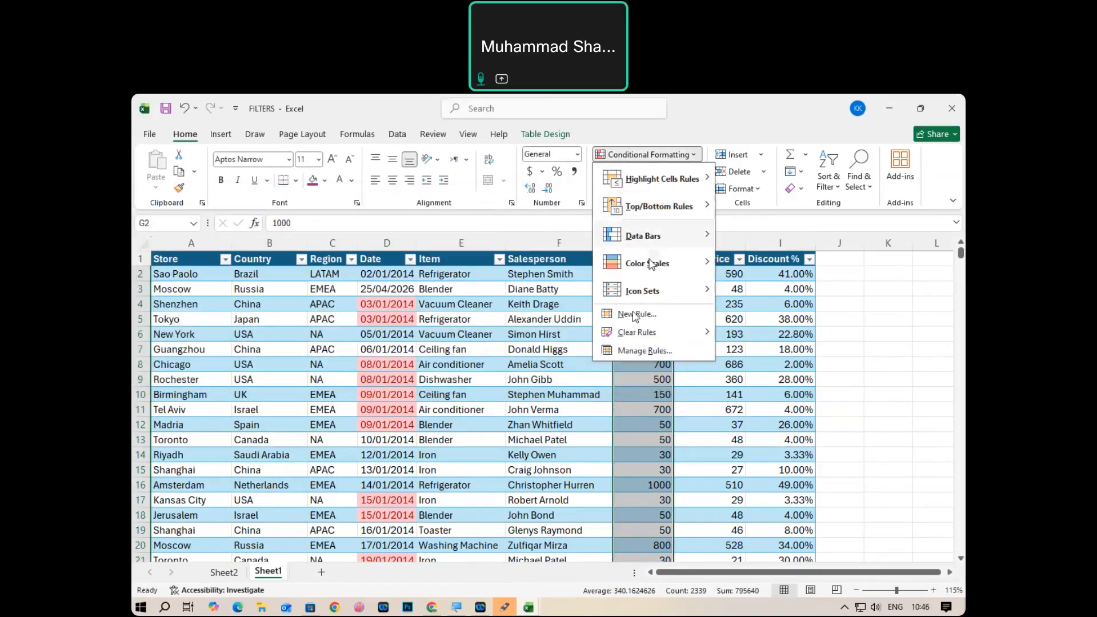
pyautogui.click(636, 316)
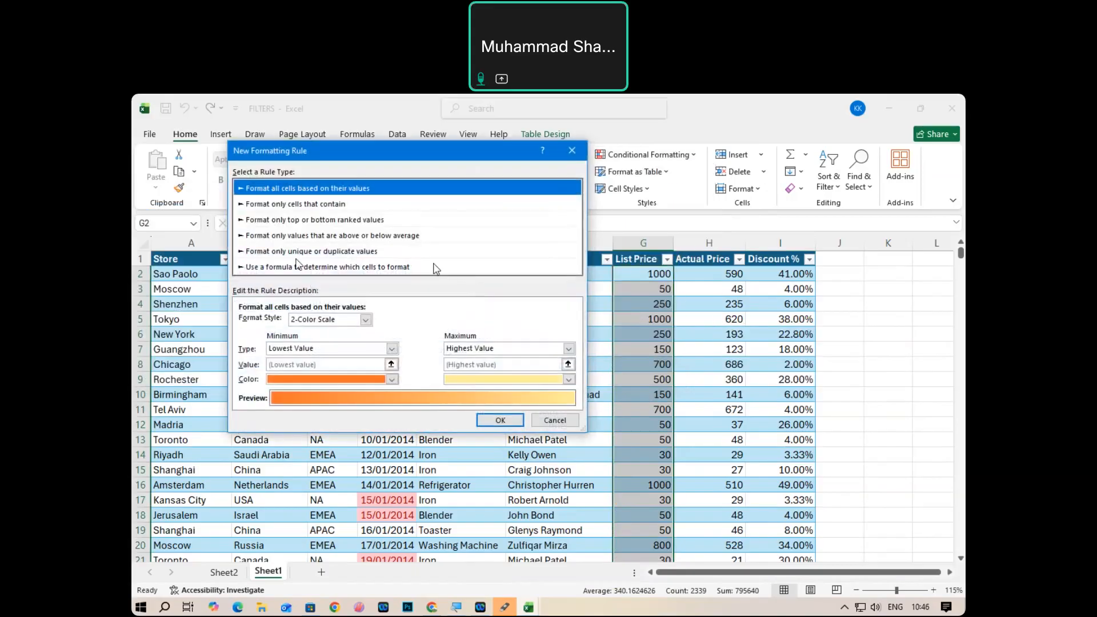
pyautogui.click(365, 320)
pyautogui.click(348, 343)
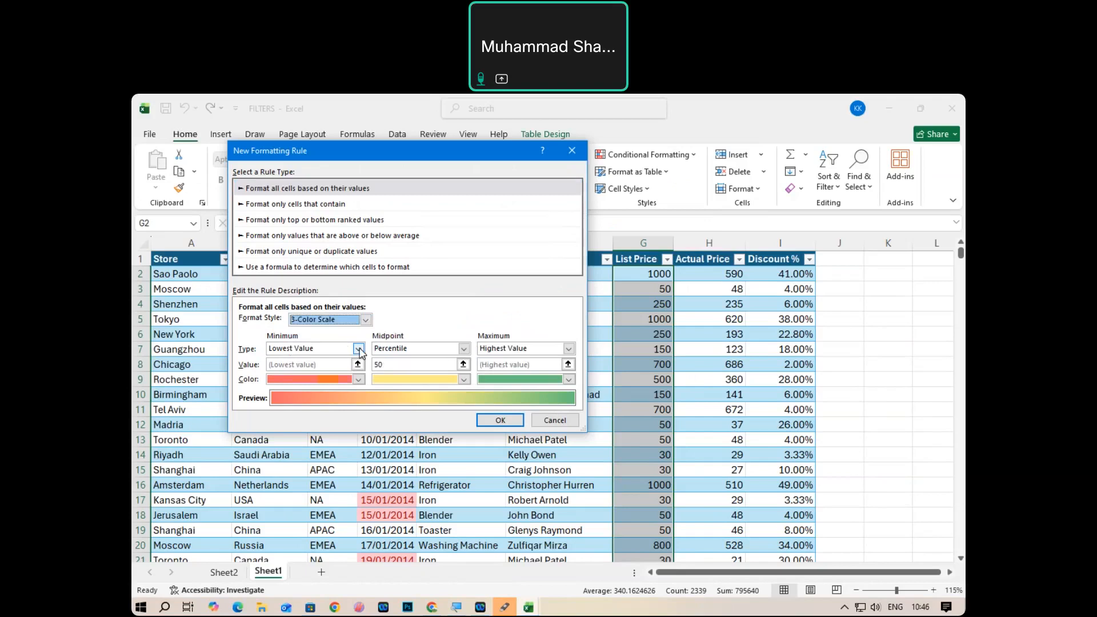
pyautogui.click(366, 320)
pyautogui.click(307, 350)
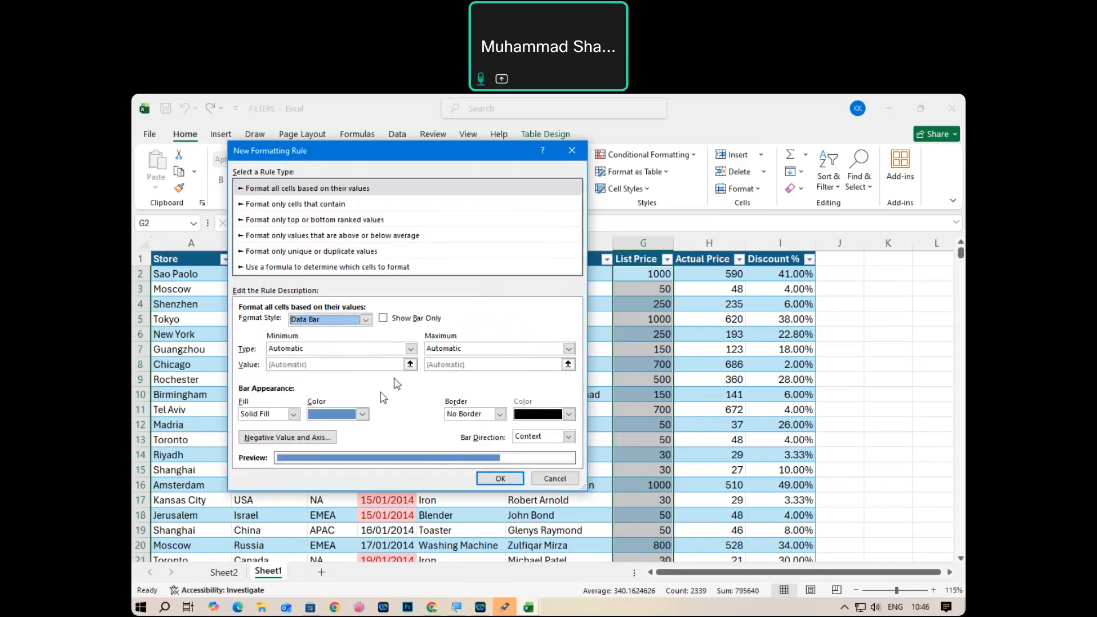
pyautogui.click(363, 414)
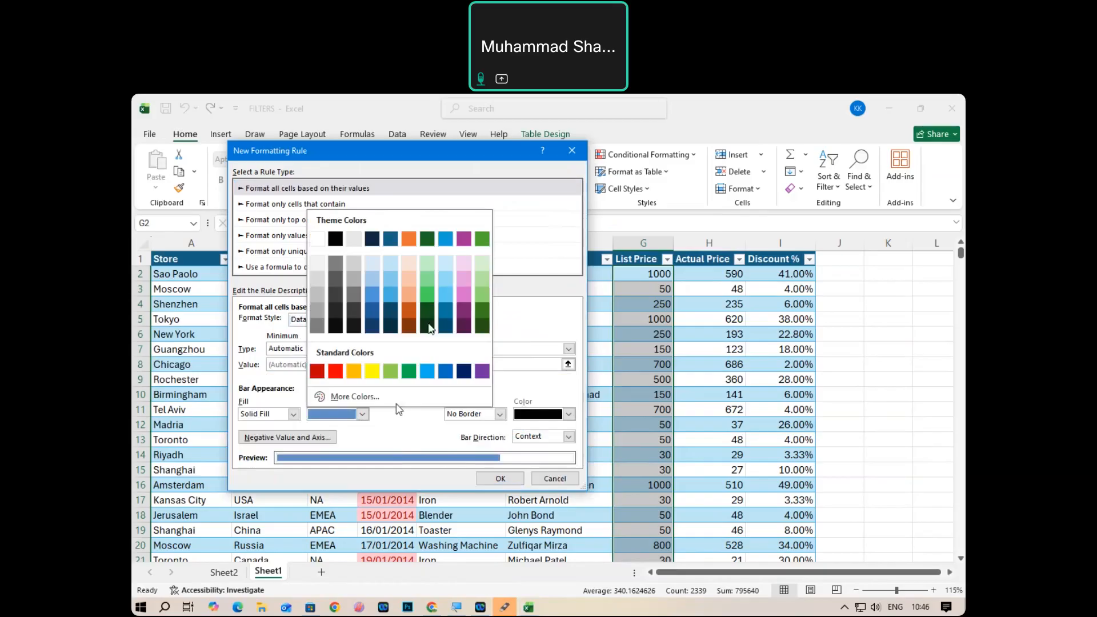
pyautogui.click(428, 371)
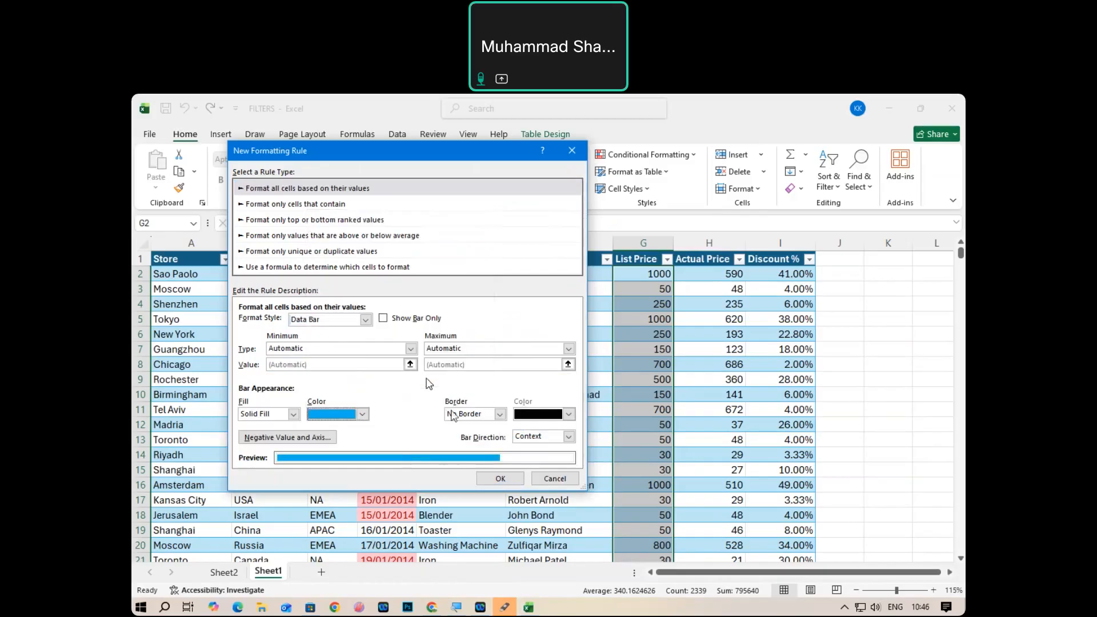
pyautogui.click(500, 478)
pyautogui.click(644, 439)
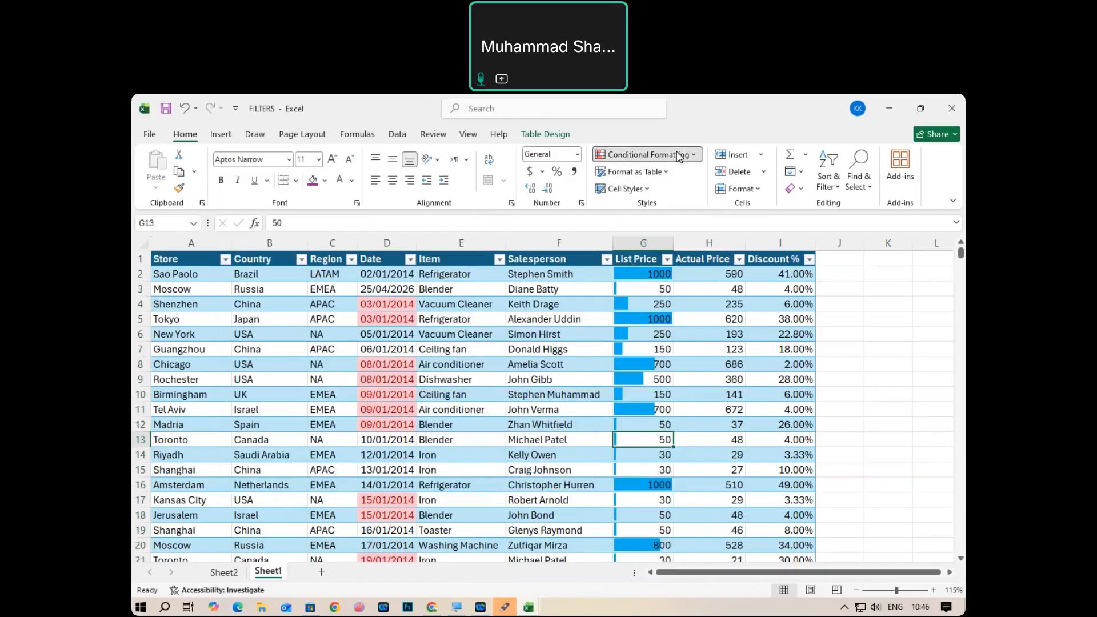
# Move the Data Bar rule down and up relative to the Icon Set rule in the table's rule list and apply the order.
pyautogui.click(647, 155)
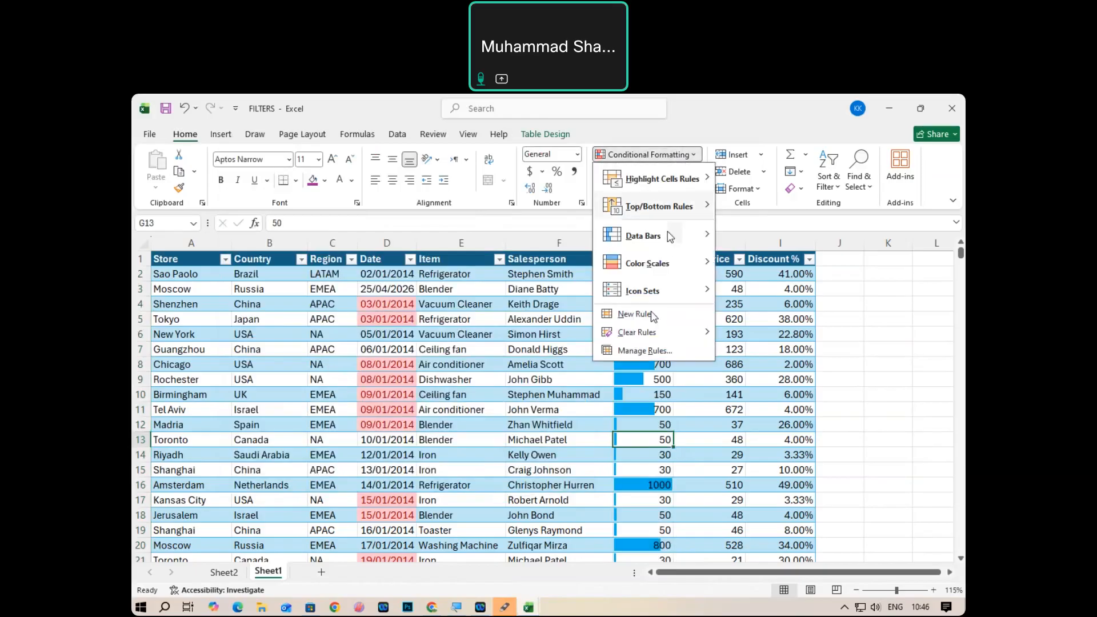
pyautogui.click(645, 351)
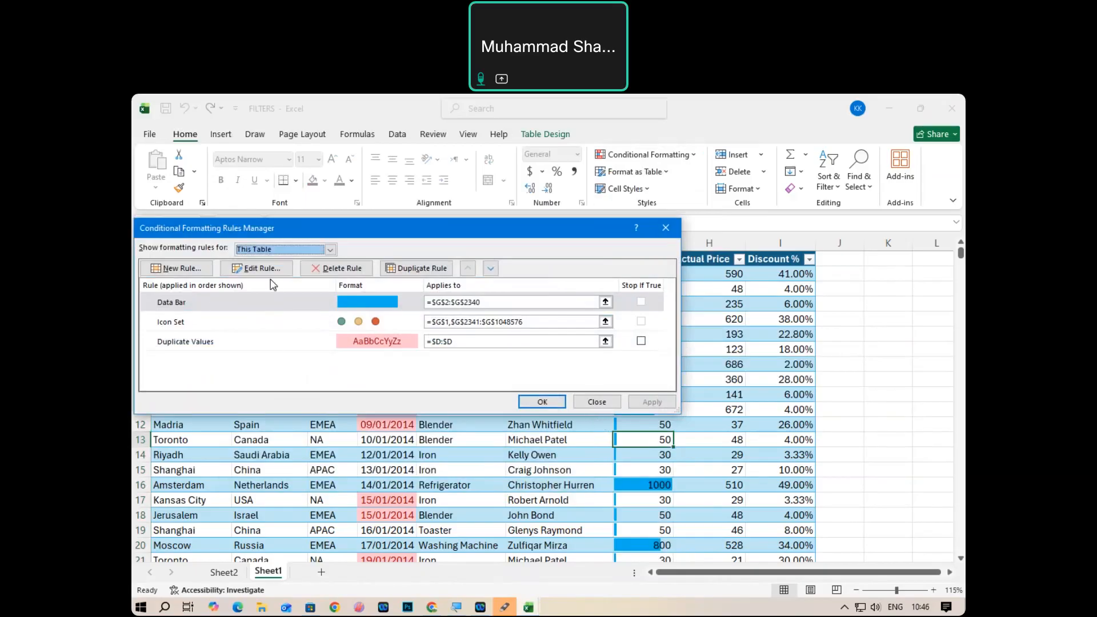
pyautogui.click(492, 270)
pyautogui.click(469, 269)
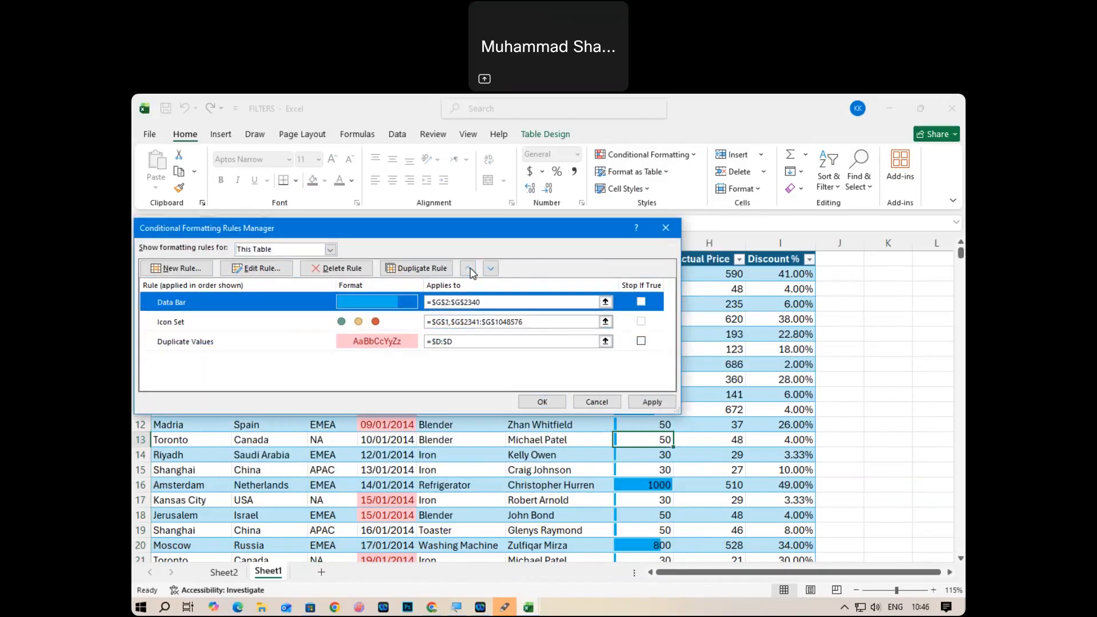
pyautogui.click(491, 269)
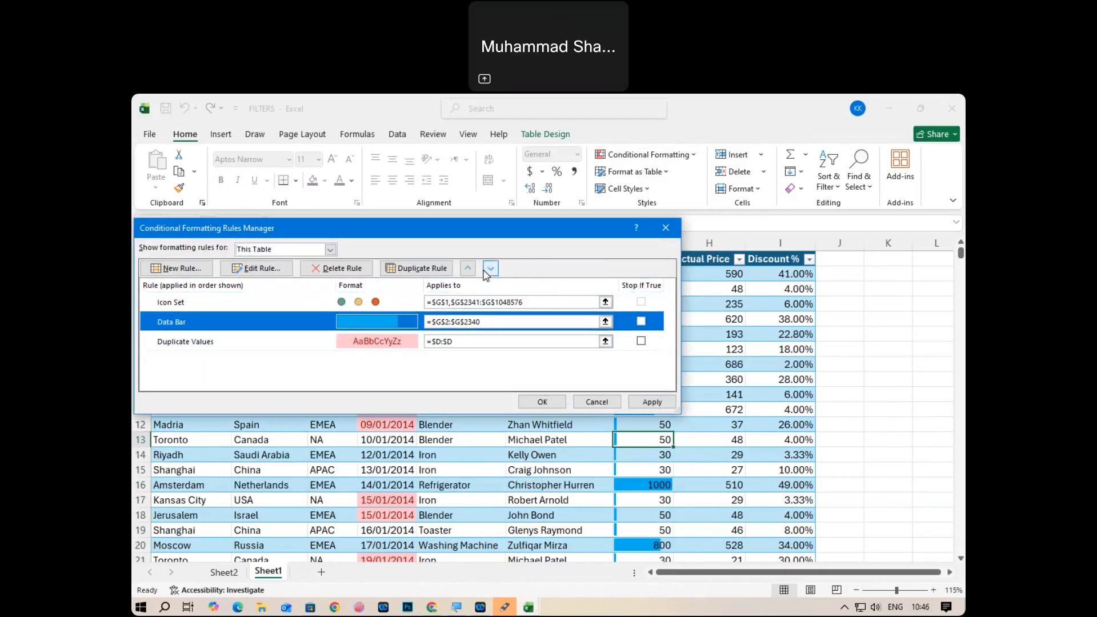
pyautogui.click(466, 271)
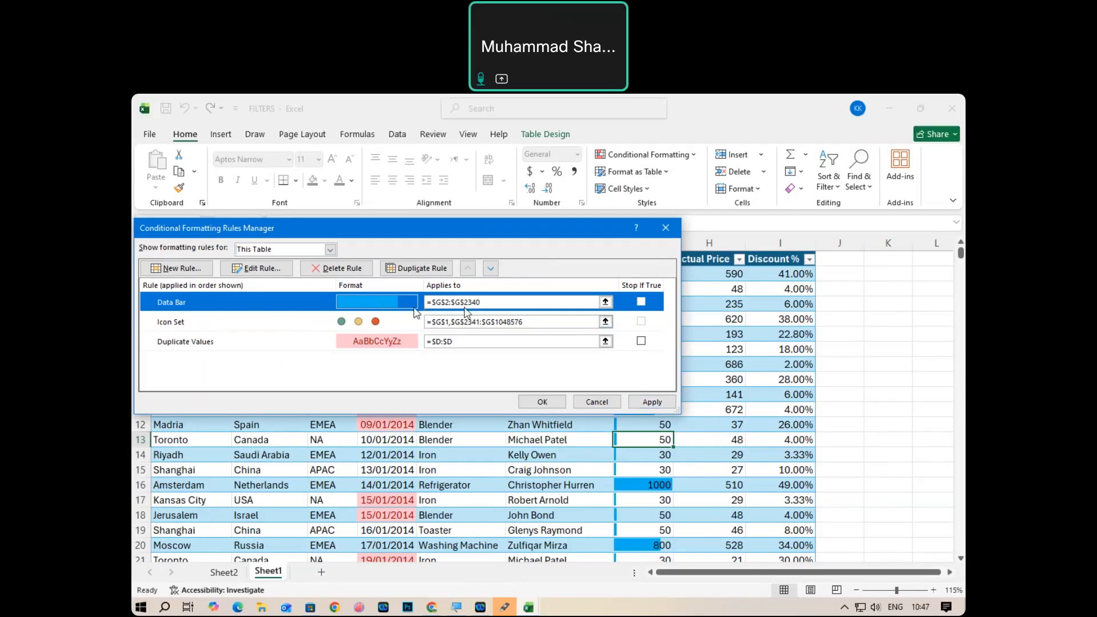
pyautogui.click(492, 269)
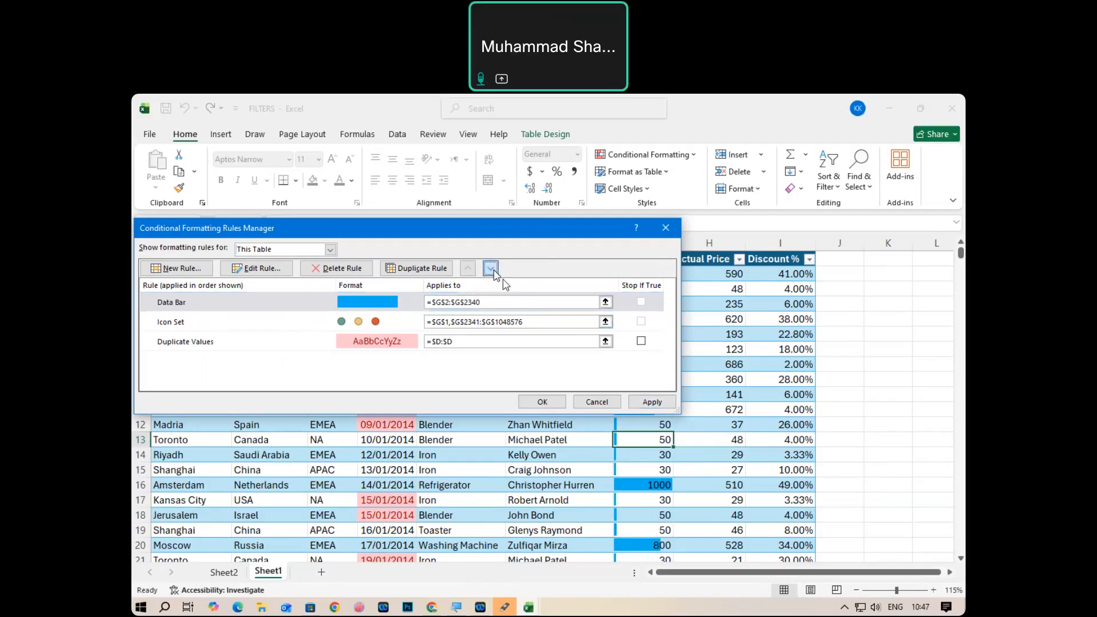
pyautogui.click(652, 401)
pyautogui.click(542, 402)
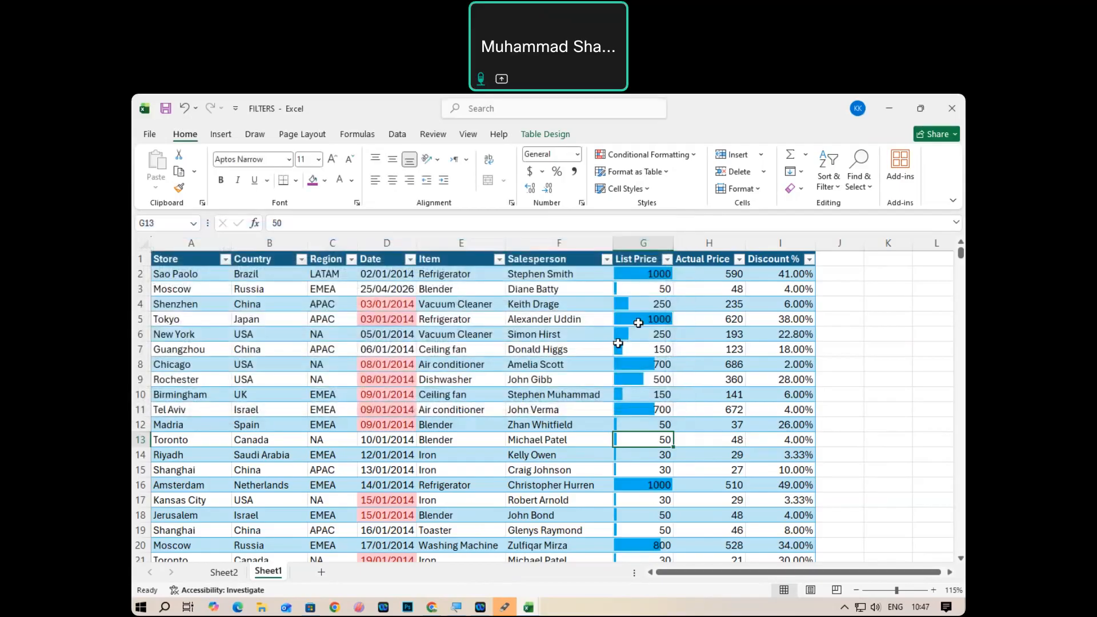
pyautogui.scroll(-6, 619, 342)
pyautogui.scroll(6, 617, 358)
pyautogui.click(607, 157)
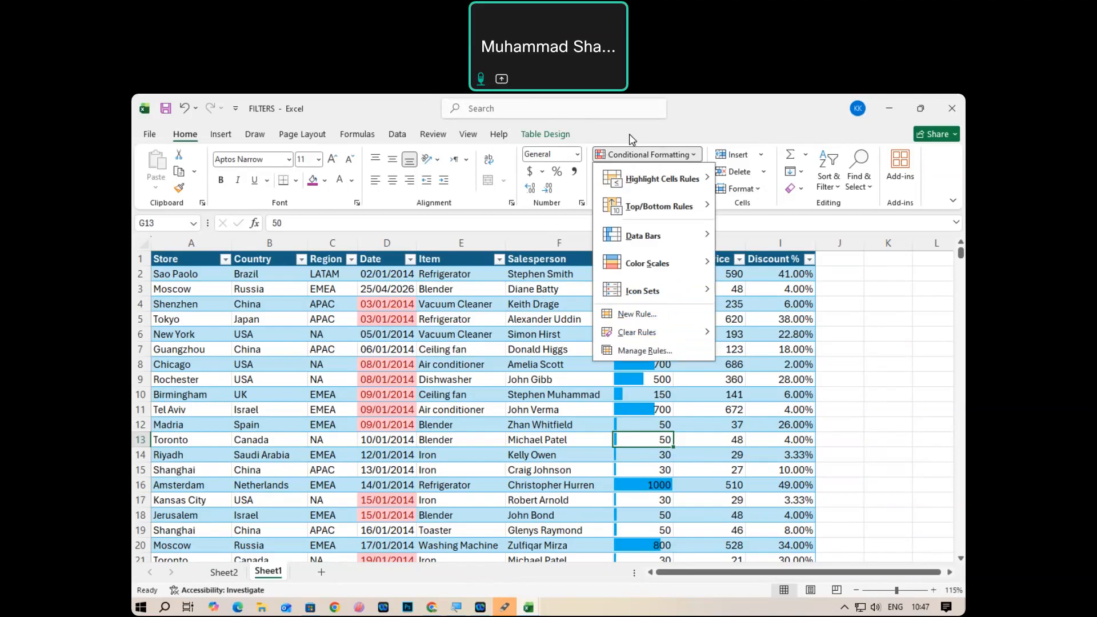
pyautogui.click(712, 131)
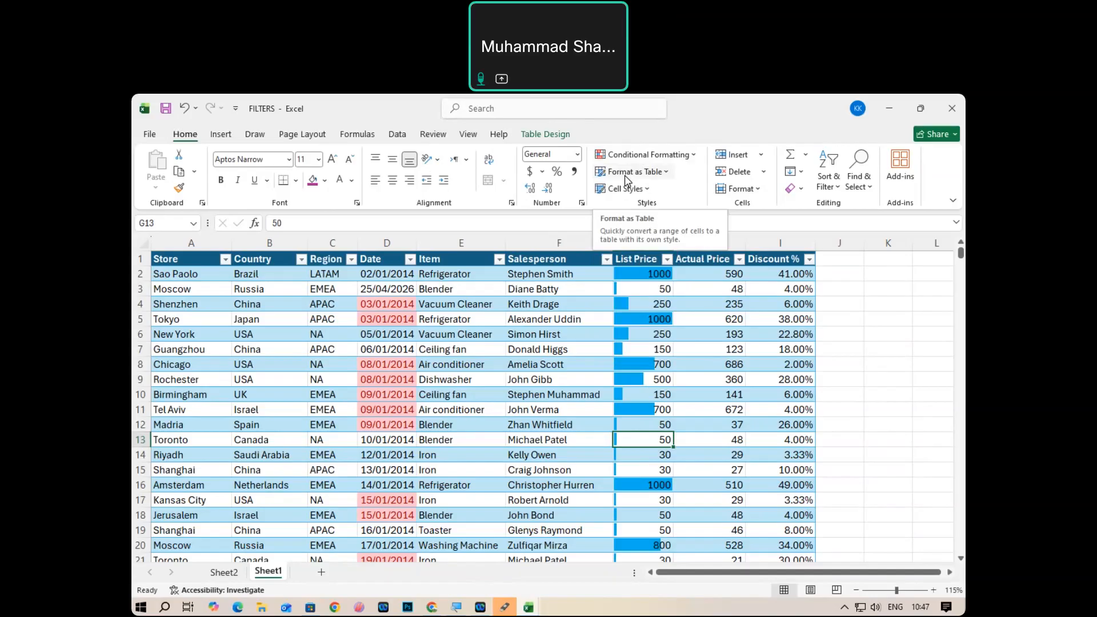
# Switch to the age calculator workbook and select a cell in its data.
pyautogui.click(505, 607)
pyautogui.click(532, 608)
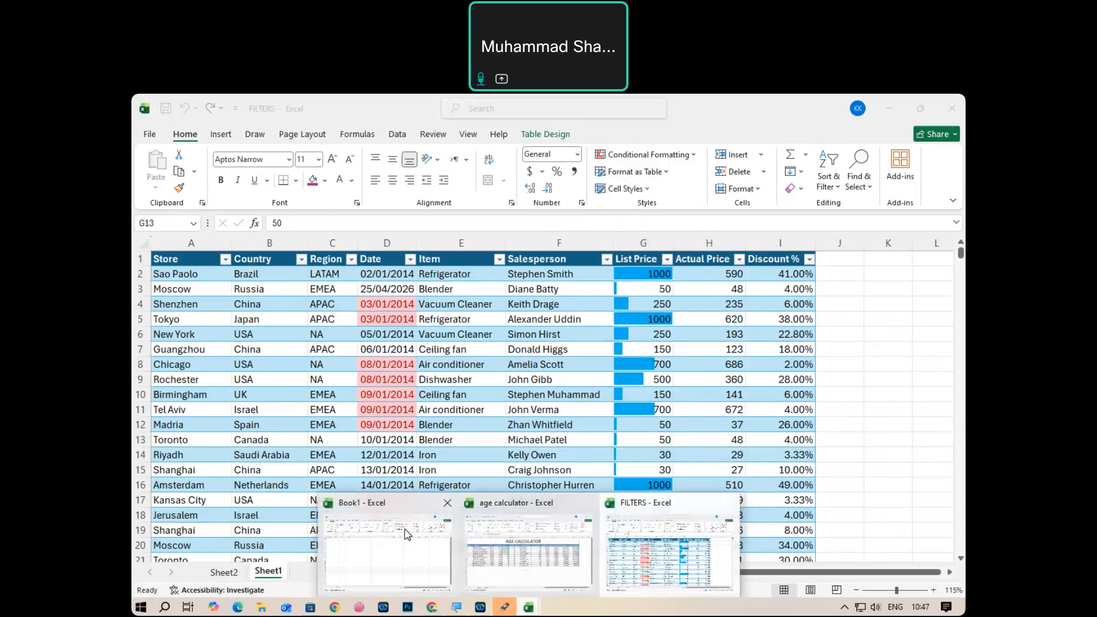
pyautogui.click(495, 565)
pyautogui.click(359, 349)
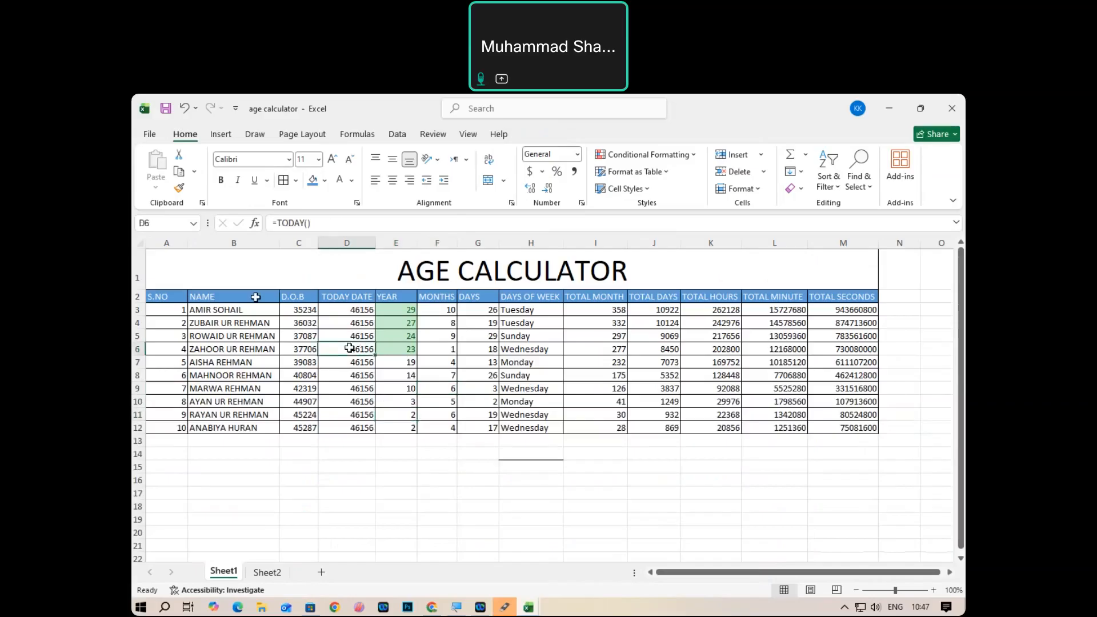
# Format range A2:M12 of the age calculator sheet as a table with headers, using an orange light table style.
pyautogui.moveTo(160, 296); pyautogui.dragTo(847, 426)
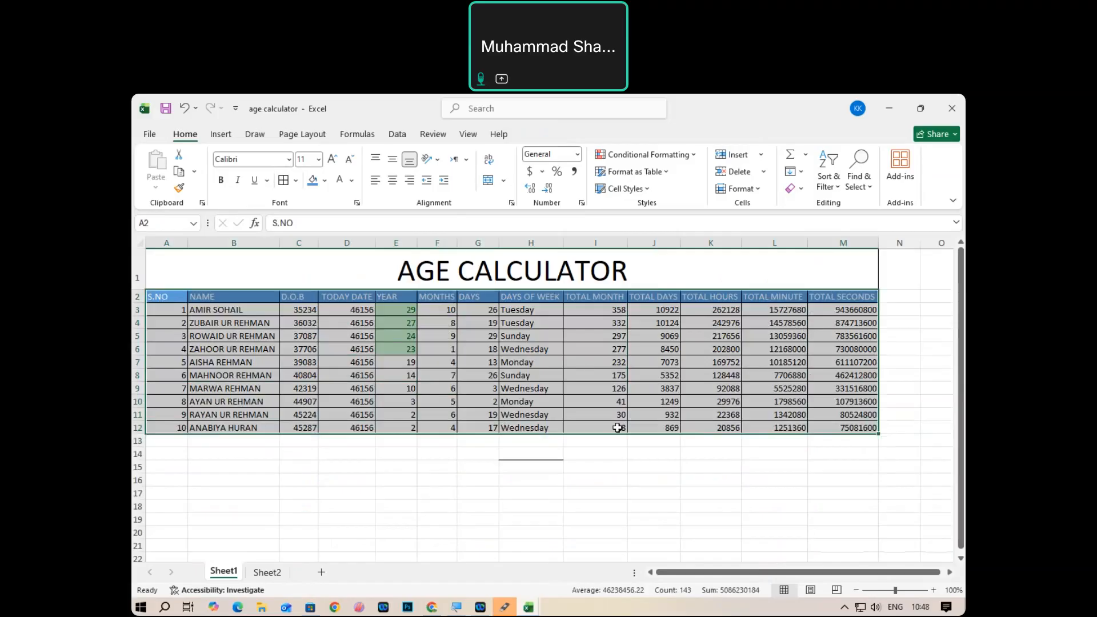
pyautogui.click(333, 413)
pyautogui.moveTo(154, 297); pyautogui.dragTo(835, 423)
pyautogui.click(435, 284)
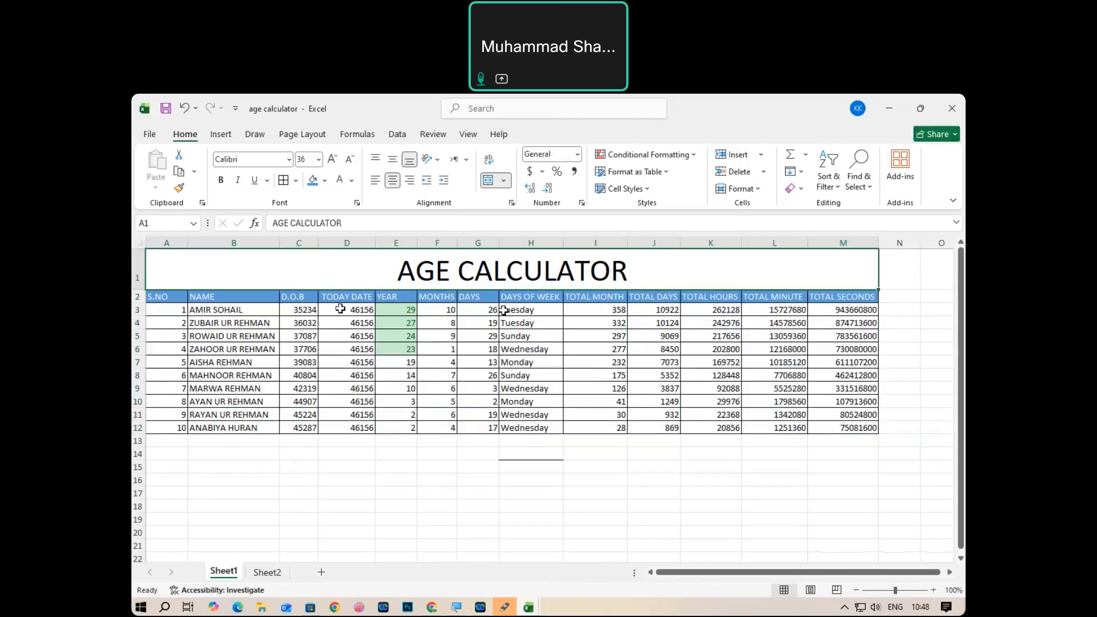
pyautogui.moveTo(163, 298); pyautogui.dragTo(860, 423)
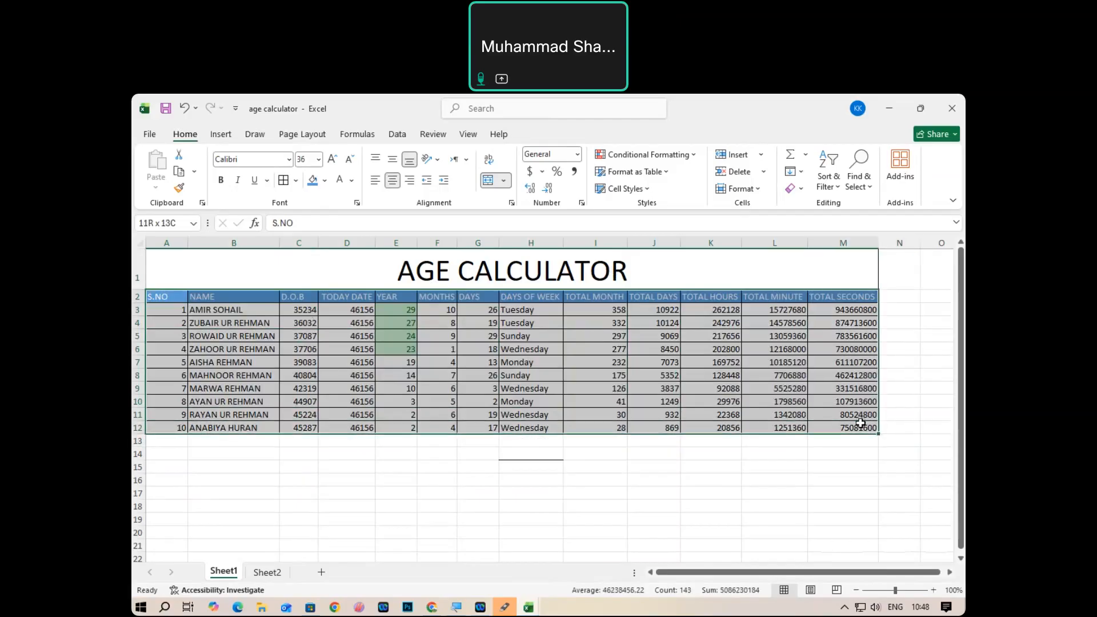
pyautogui.click(632, 173)
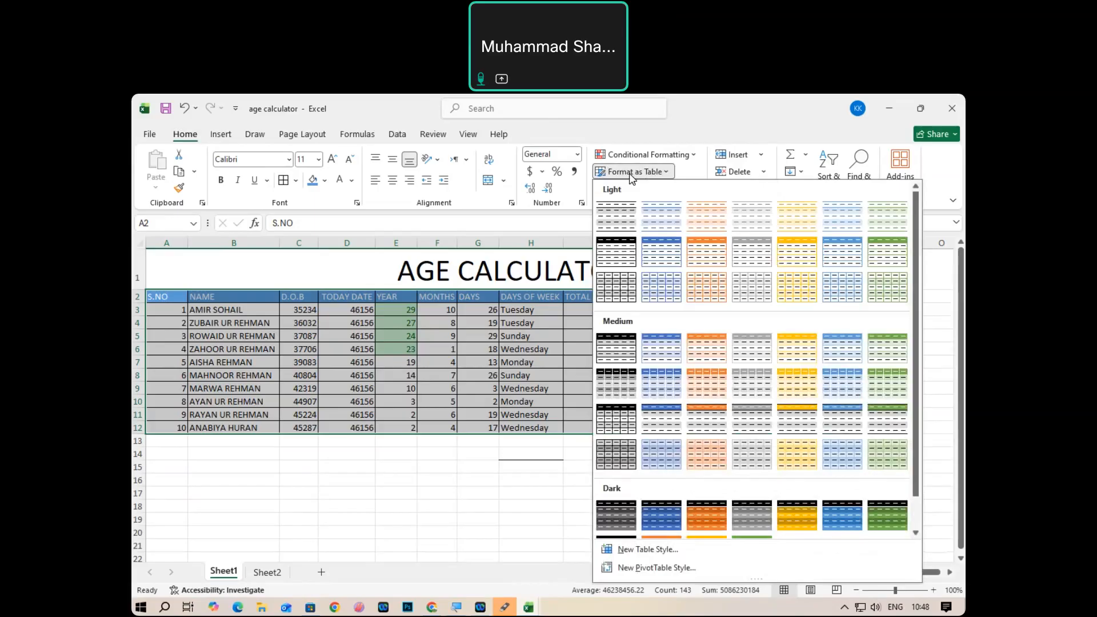
pyautogui.click(694, 258)
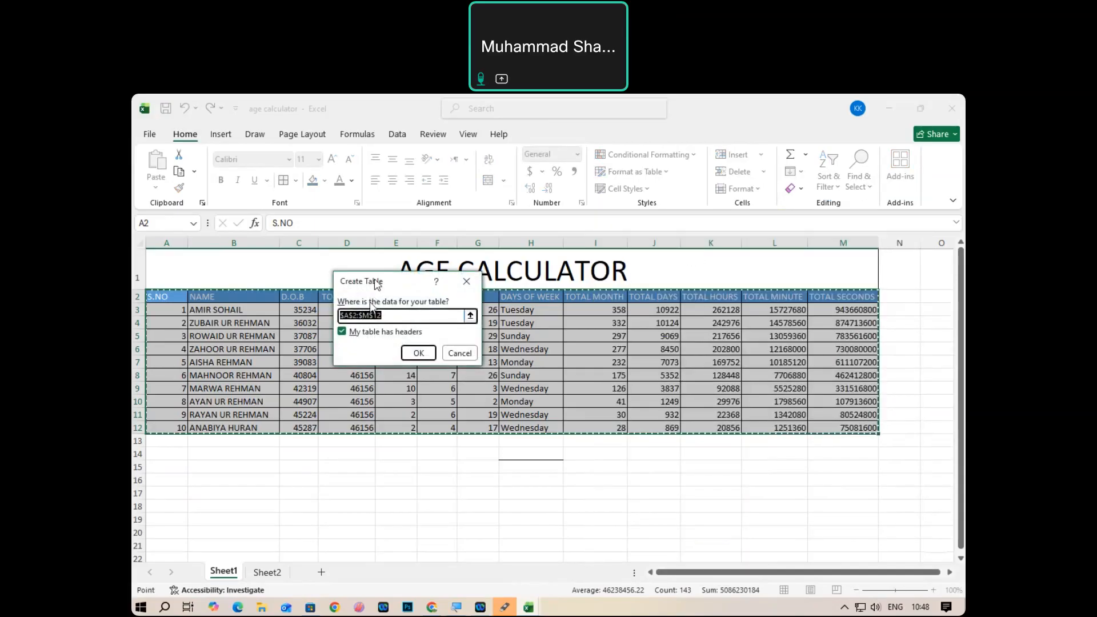
pyautogui.moveTo(376, 282); pyautogui.dragTo(437, 483)
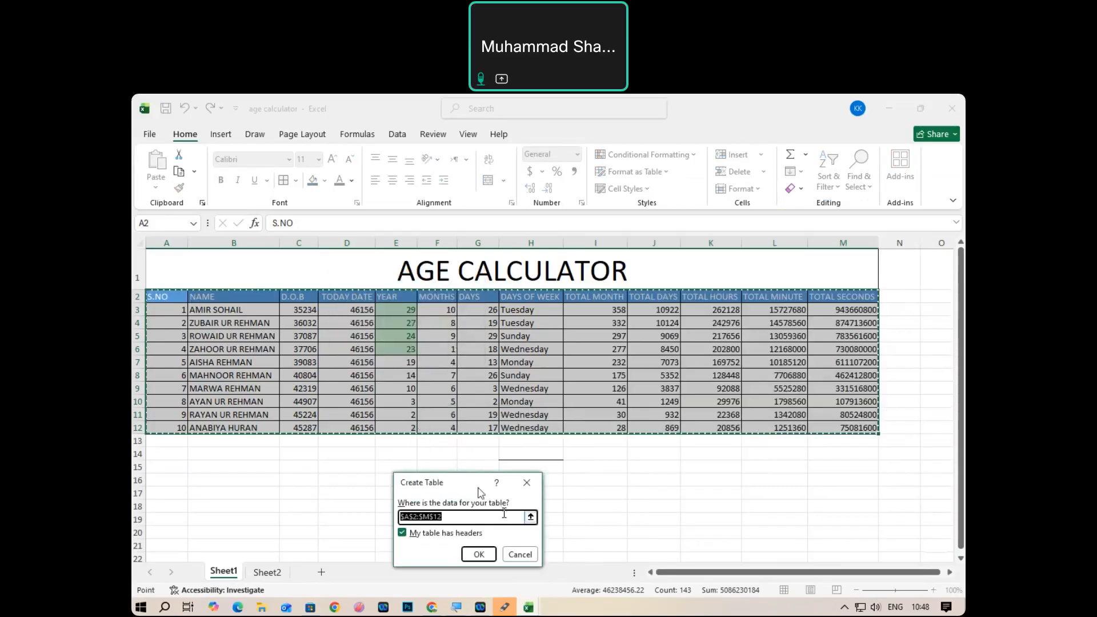
pyautogui.moveTo(480, 489); pyautogui.dragTo(453, 249)
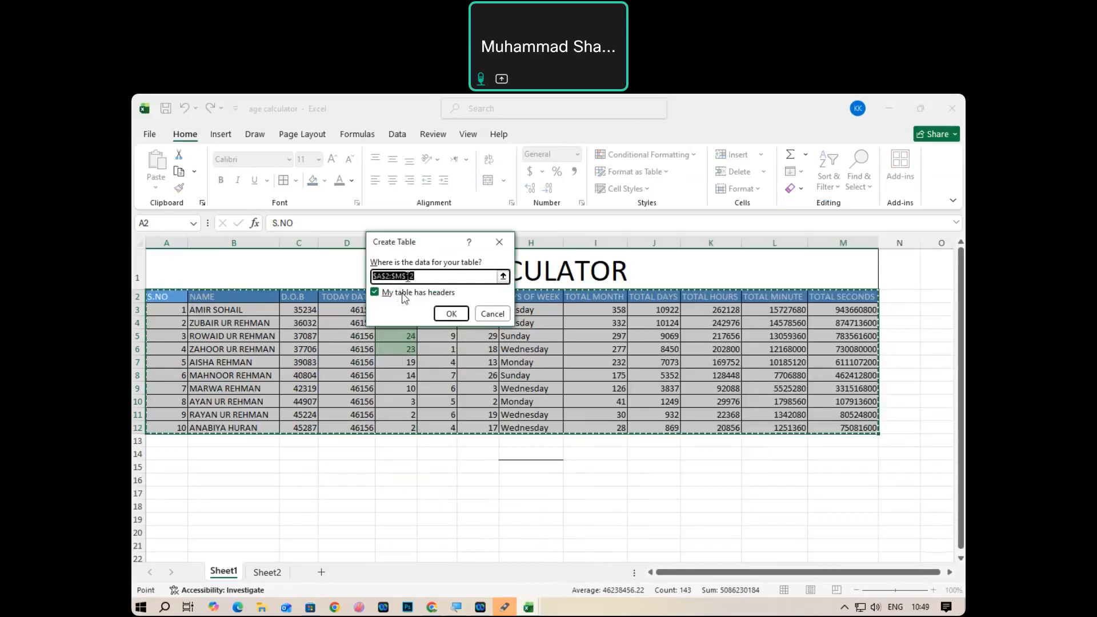
pyautogui.moveTo(407, 249); pyautogui.dragTo(380, 495)
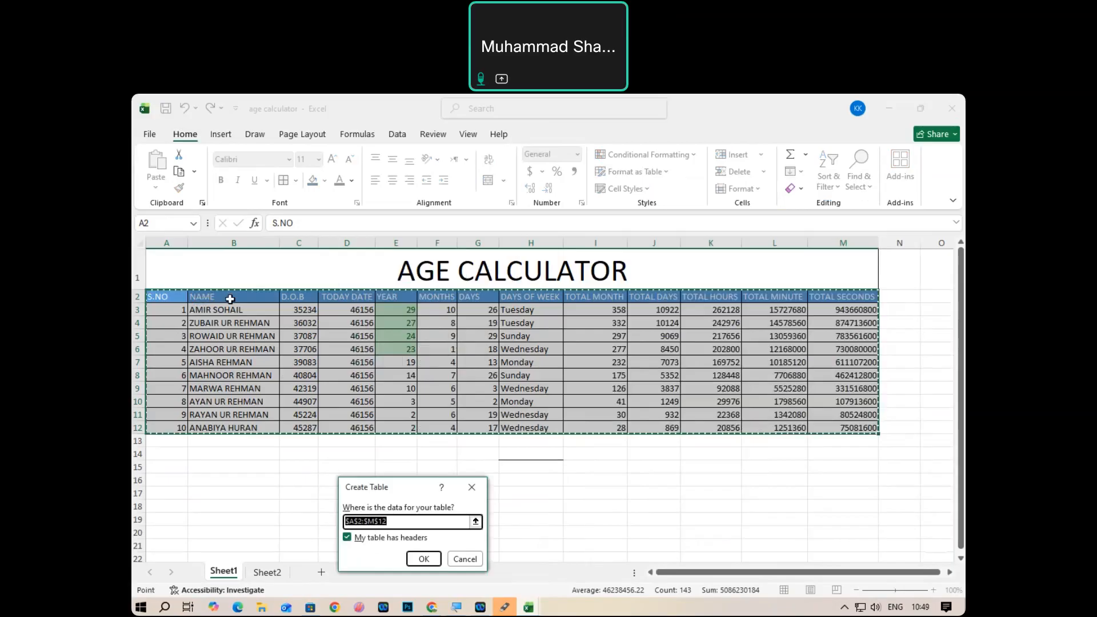
pyautogui.moveTo(396, 487); pyautogui.dragTo(363, 483)
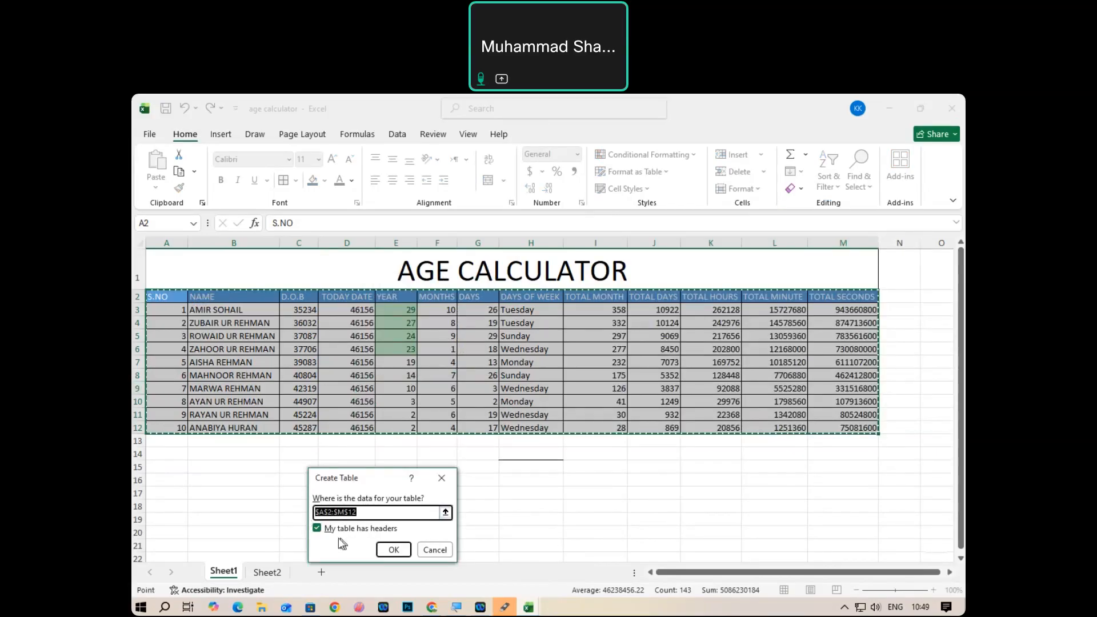
pyautogui.click(394, 550)
pyautogui.click(565, 460)
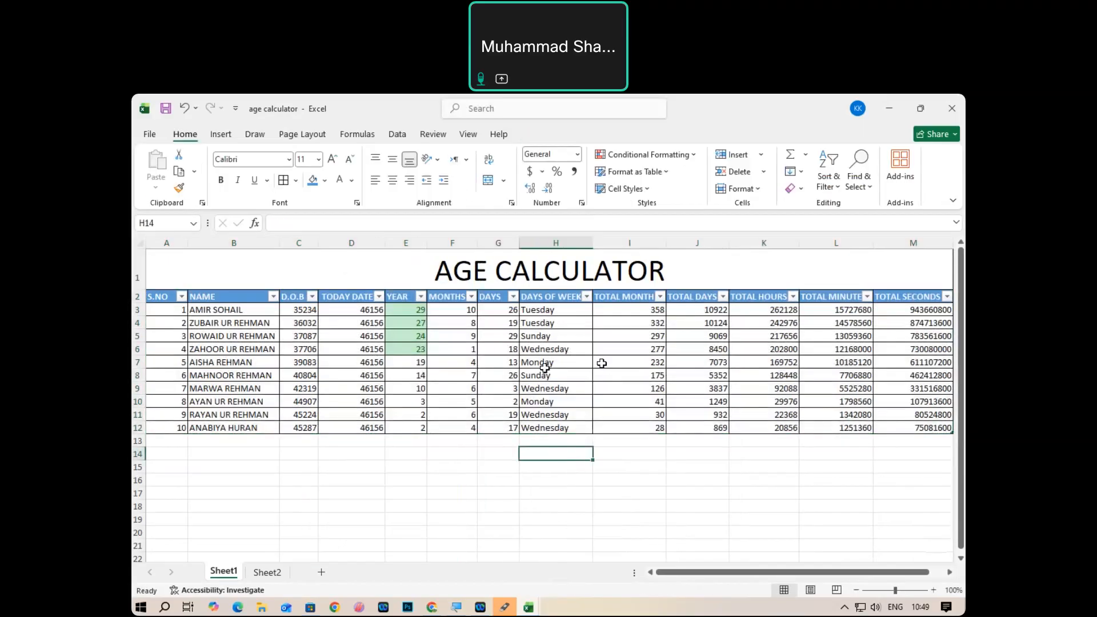
# Examine how the table headers behave while scrolling, first in the age calculator table and again in the FILTERS workbook's sales table.
pyautogui.click(479, 348)
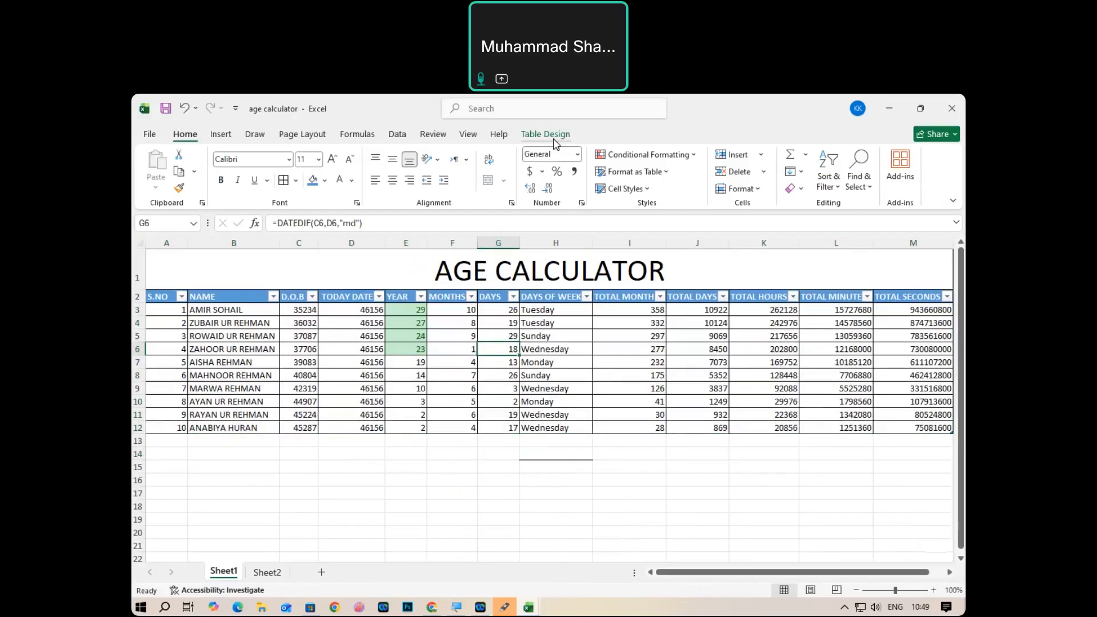
pyautogui.scroll(-3, 566, 292)
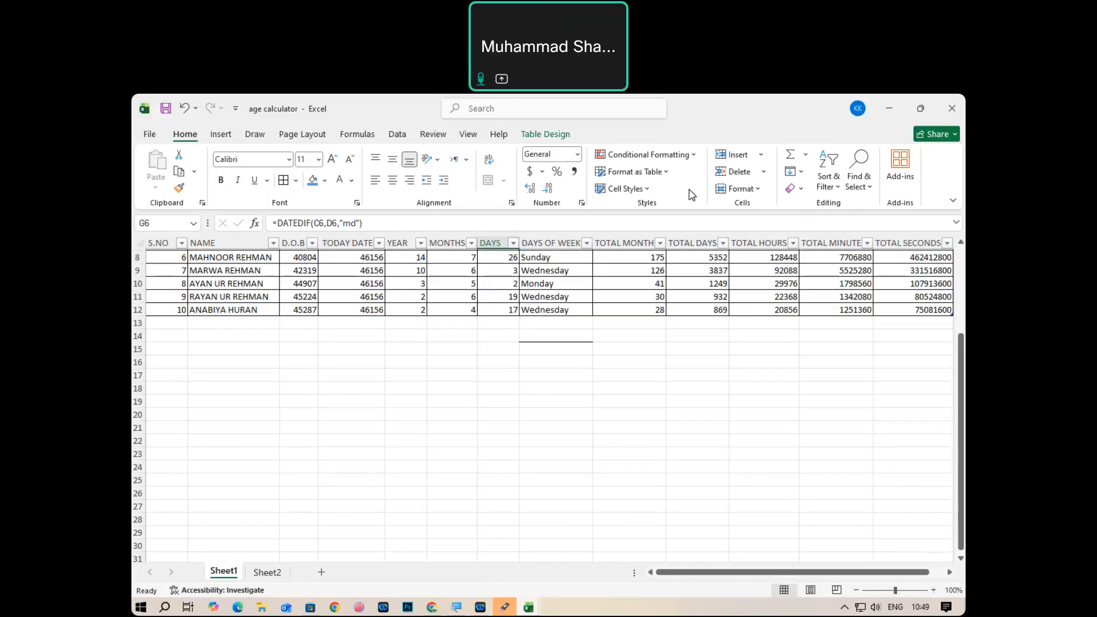
pyautogui.click(528, 607)
pyautogui.click(622, 565)
pyautogui.scroll(-14, 468, 455)
pyautogui.scroll(-20, 468, 455)
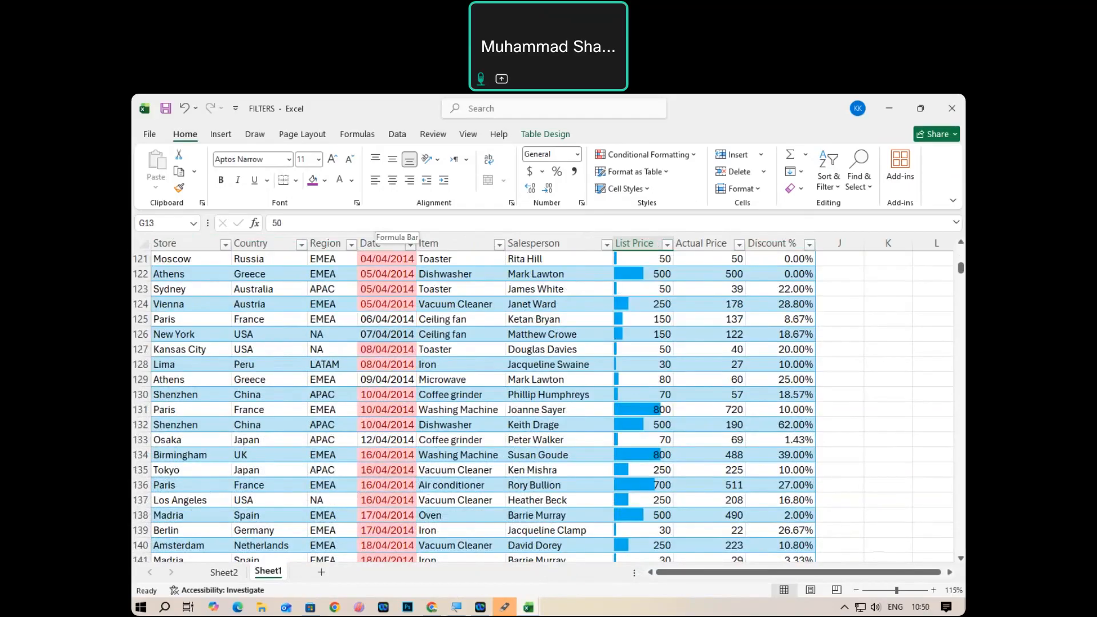
# Examine the available table styles and cell styles for the sales table without applying any of them.
pyautogui.click(628, 174)
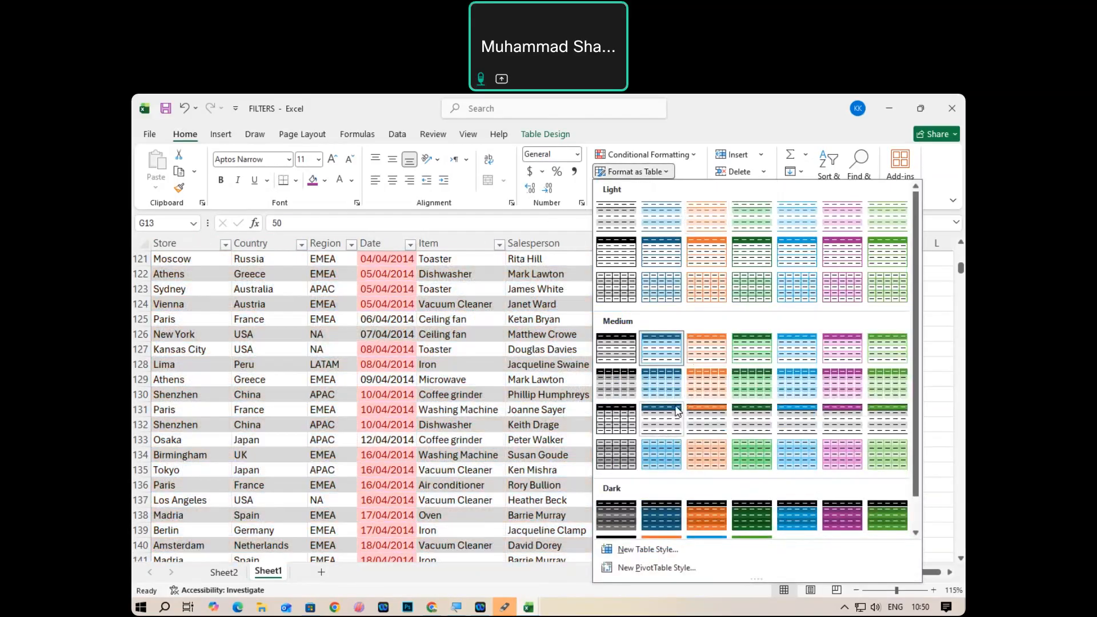
pyautogui.click(836, 135)
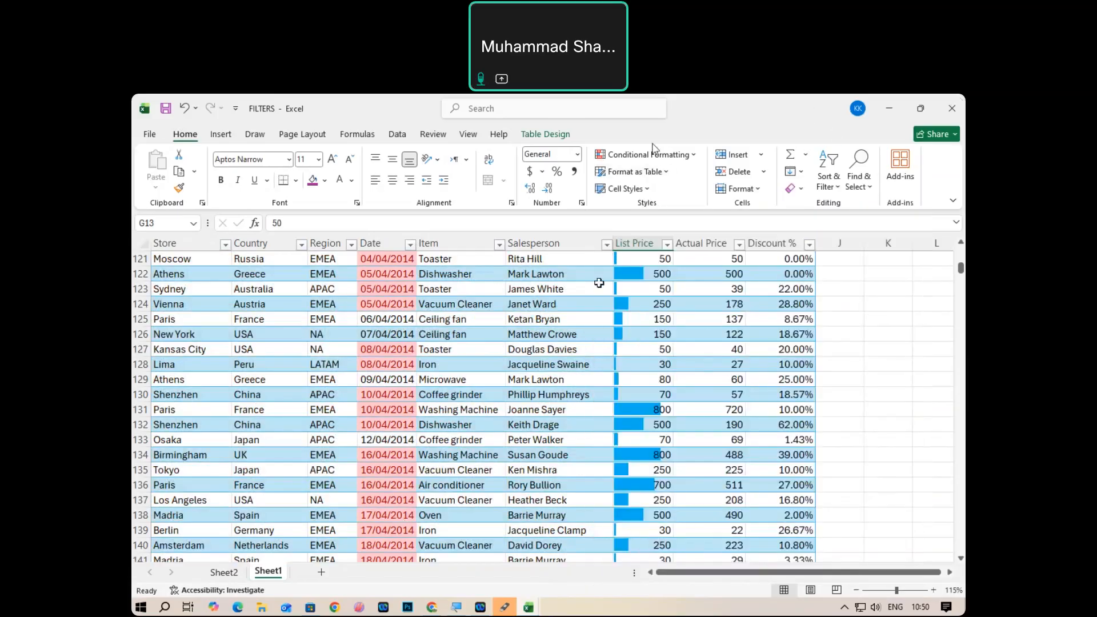
pyautogui.rightClick(633, 190)
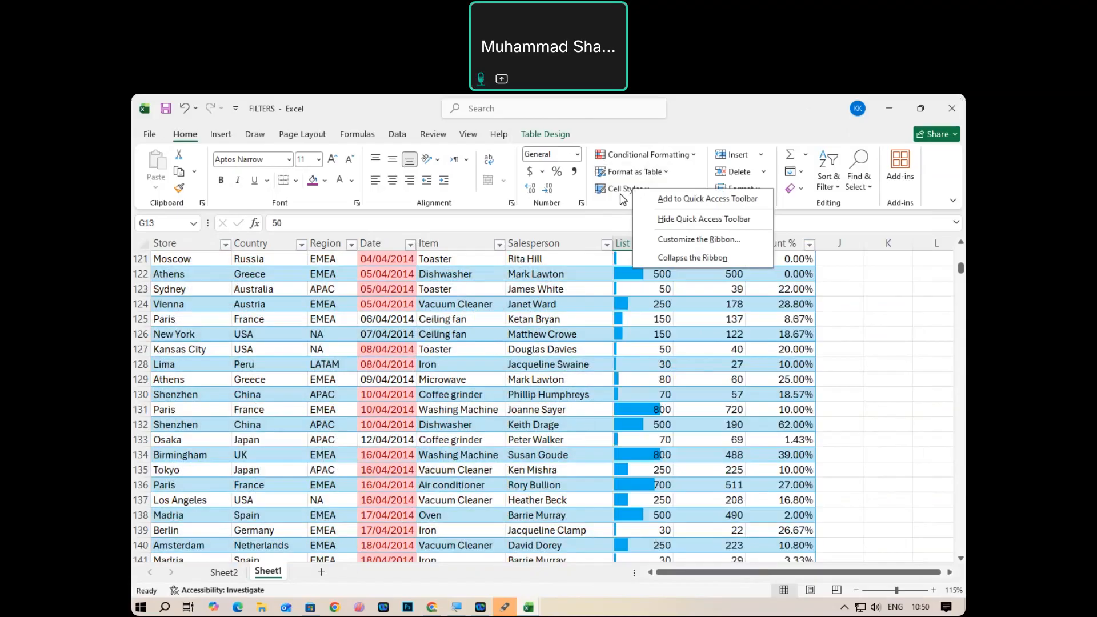
pyautogui.click(623, 196)
pyautogui.click(623, 196)
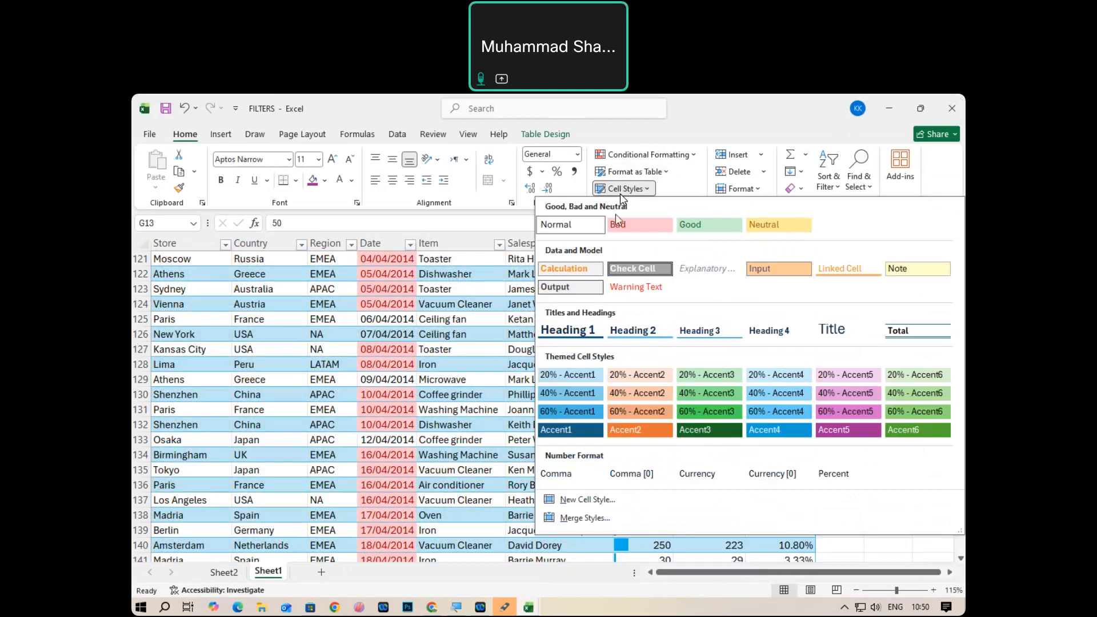
pyautogui.click(367, 330)
pyautogui.scroll(20, 592, 379)
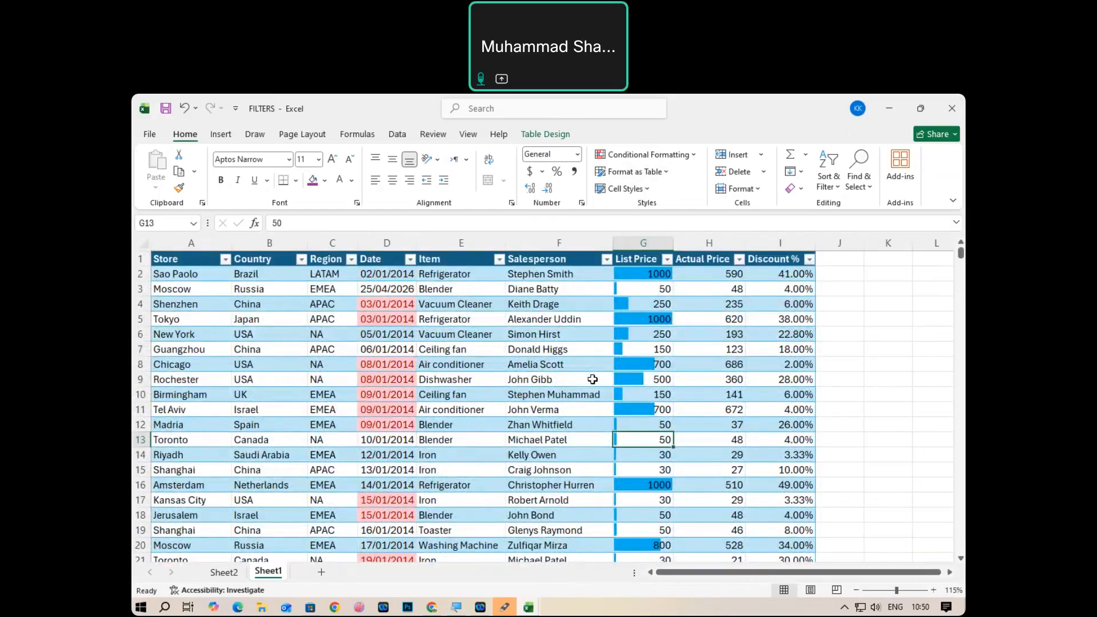
pyautogui.click(289, 292)
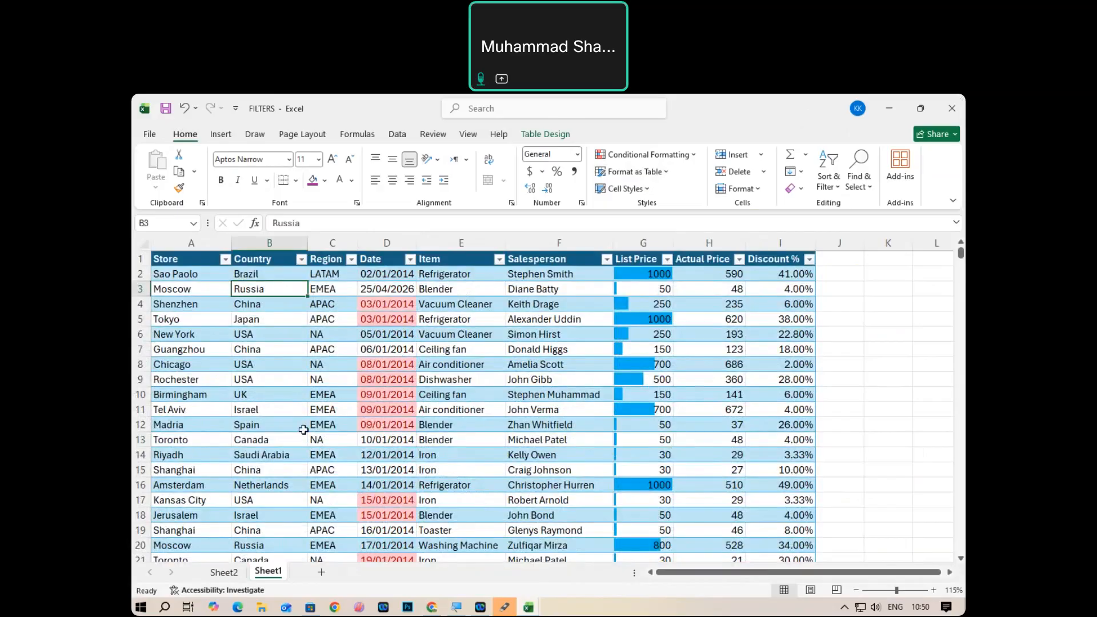
pyautogui.click(648, 189)
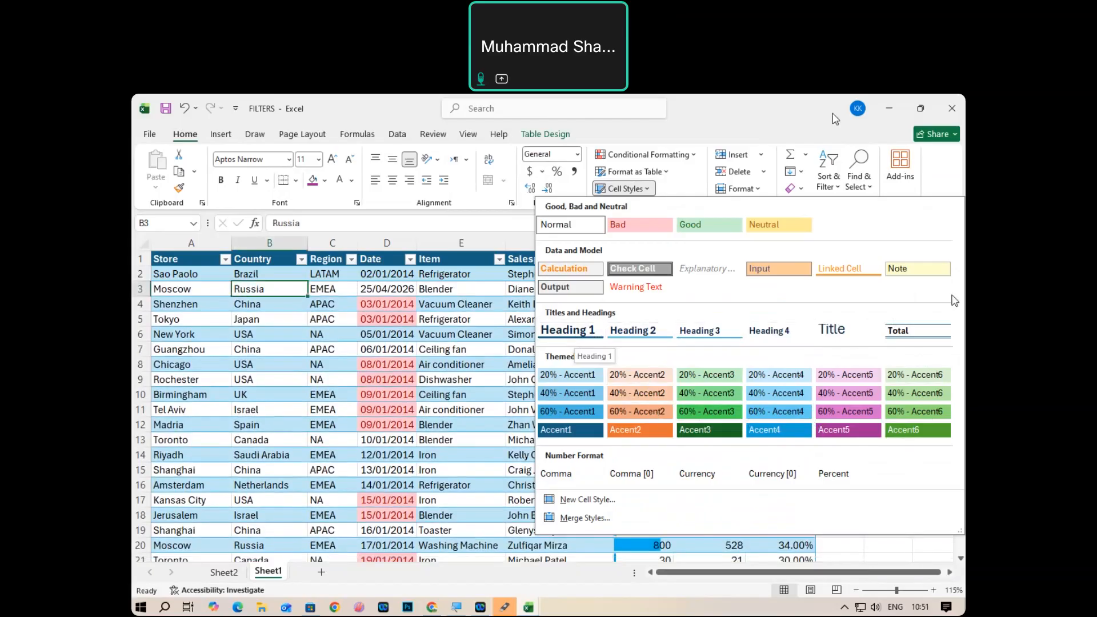
pyautogui.press('Escape')
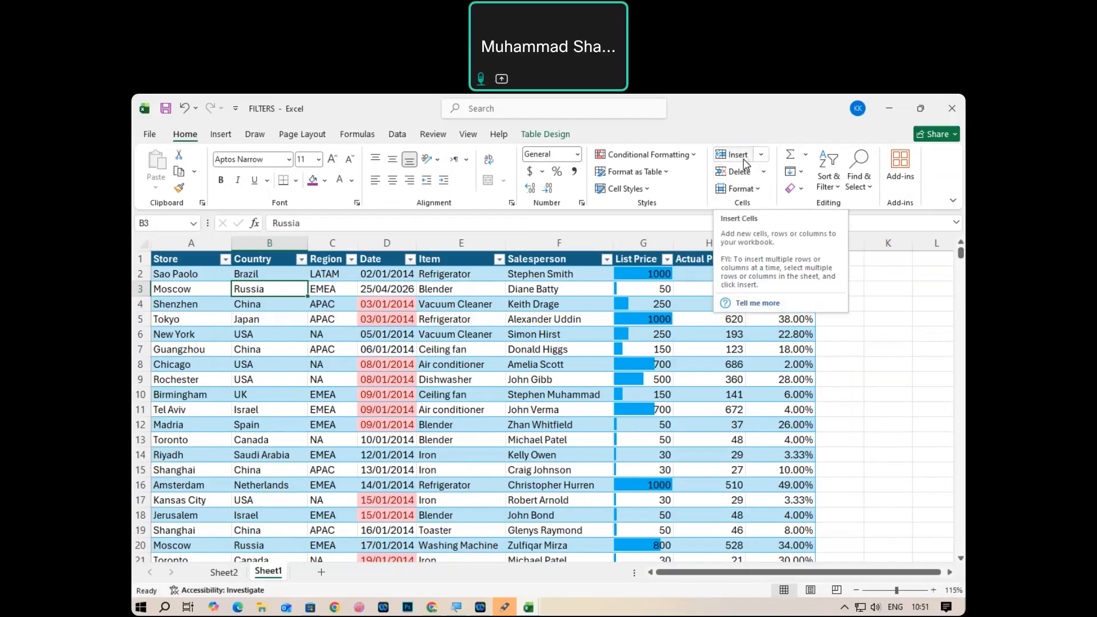
# Add a new blank worksheet directly after Sheet2 in the FILTERS workbook.
pyautogui.click(761, 155)
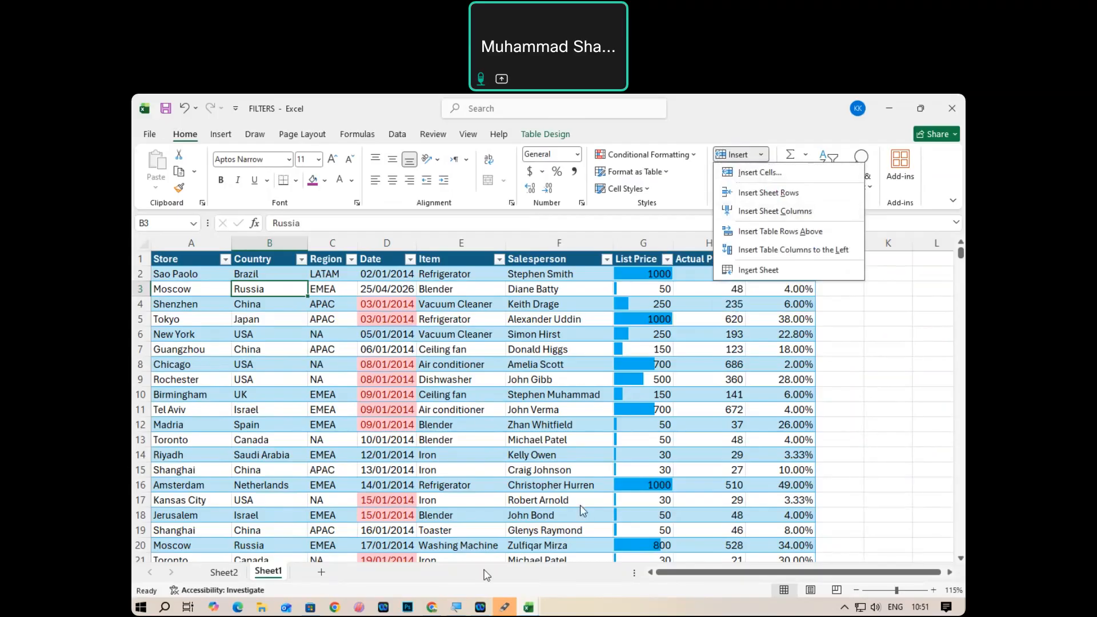
pyautogui.click(221, 574)
pyautogui.click(221, 573)
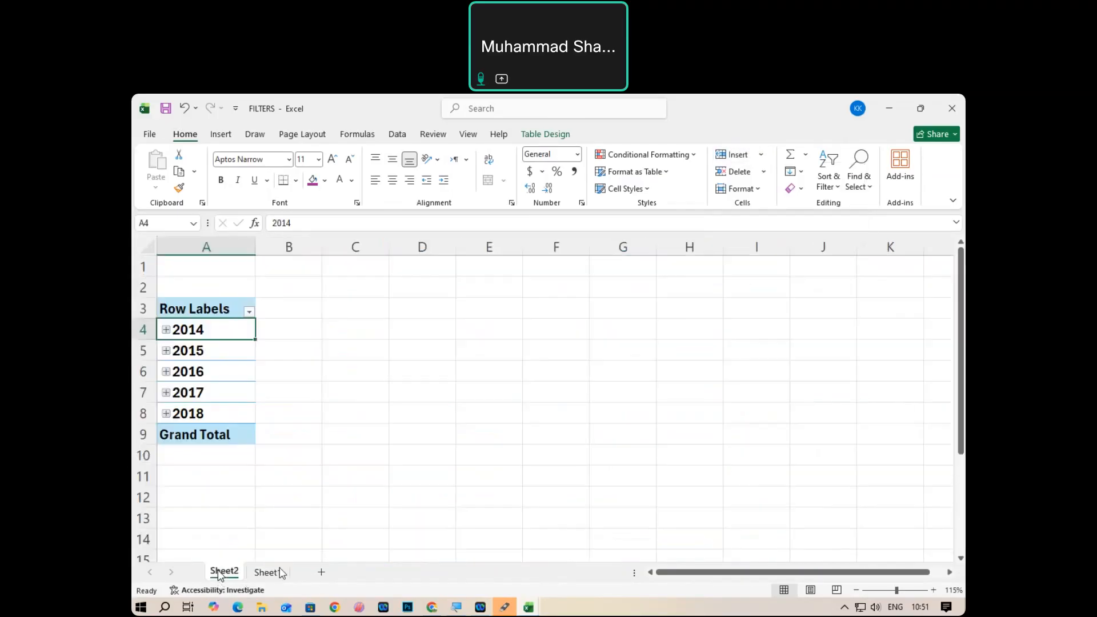
pyautogui.click(321, 572)
pyautogui.scroll(2, 199, 296)
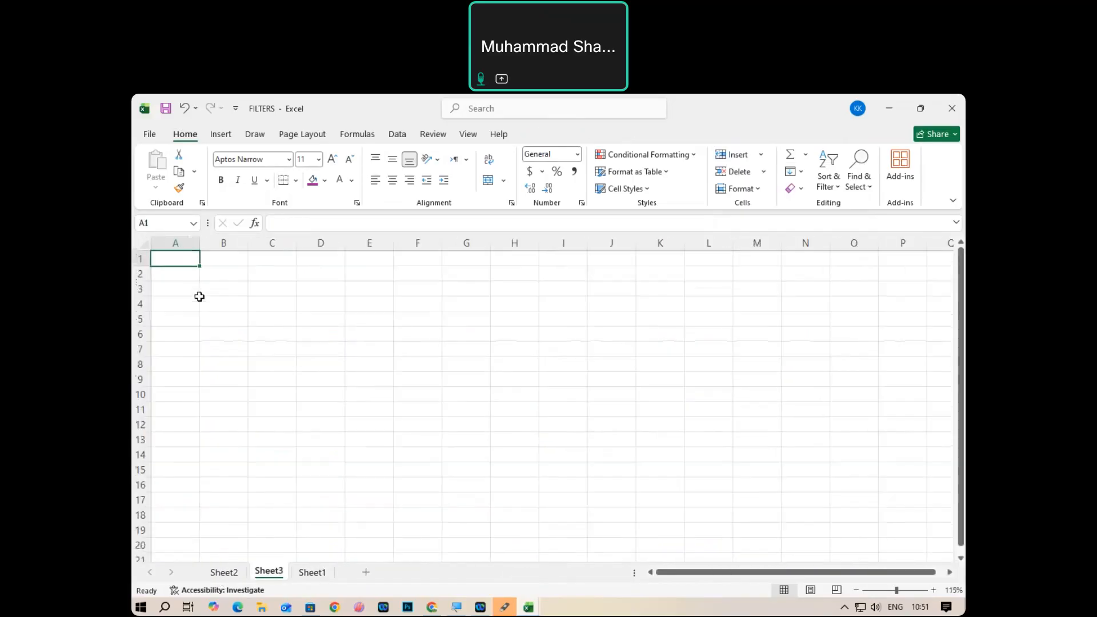
# Enter the heading "S no" in cell A1 of Sheet3.
pyautogui.click(194, 277)
pyautogui.press('Up')
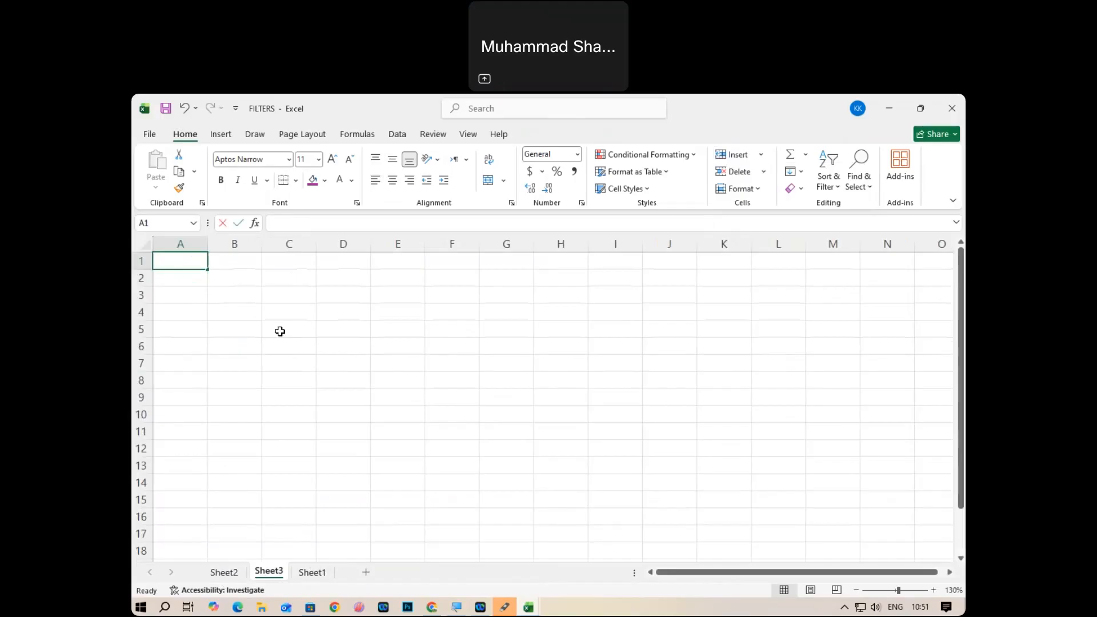
pyautogui.write('S no')
pyautogui.press('Tab')
pyautogui.write('name')
pyautogui.press('BackSpace')
pyautogui.press('BackSpace')
pyautogui.press('BackSpace')
pyautogui.press('BackSpace')
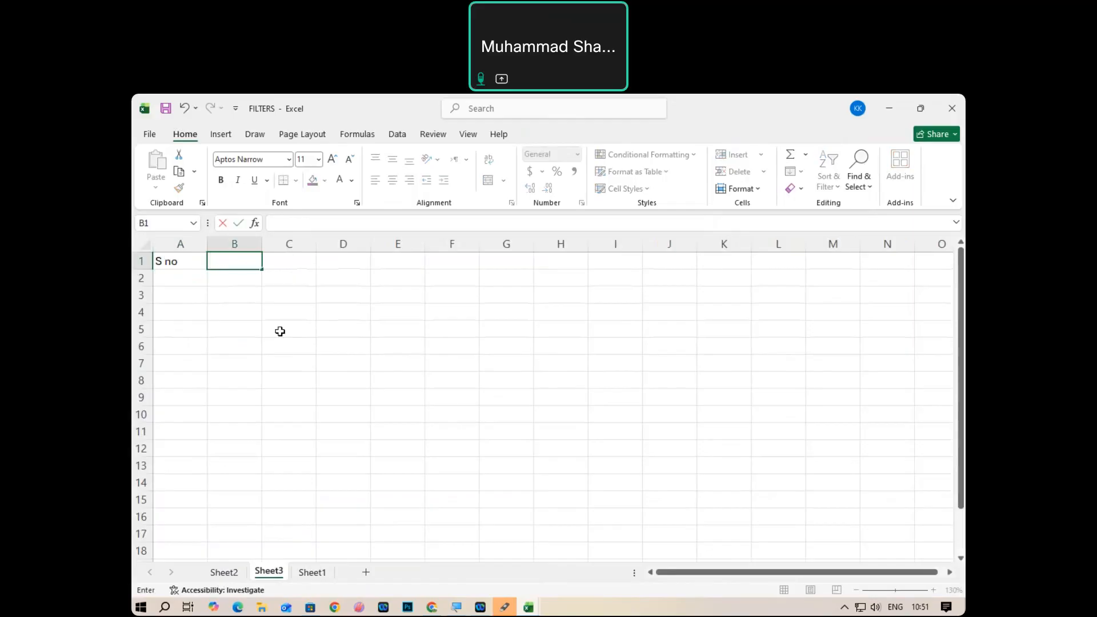
pyautogui.press('Escape')
# Insert a sheet column before the Country column of the sales table on Sheet1.
pyautogui.click(312, 573)
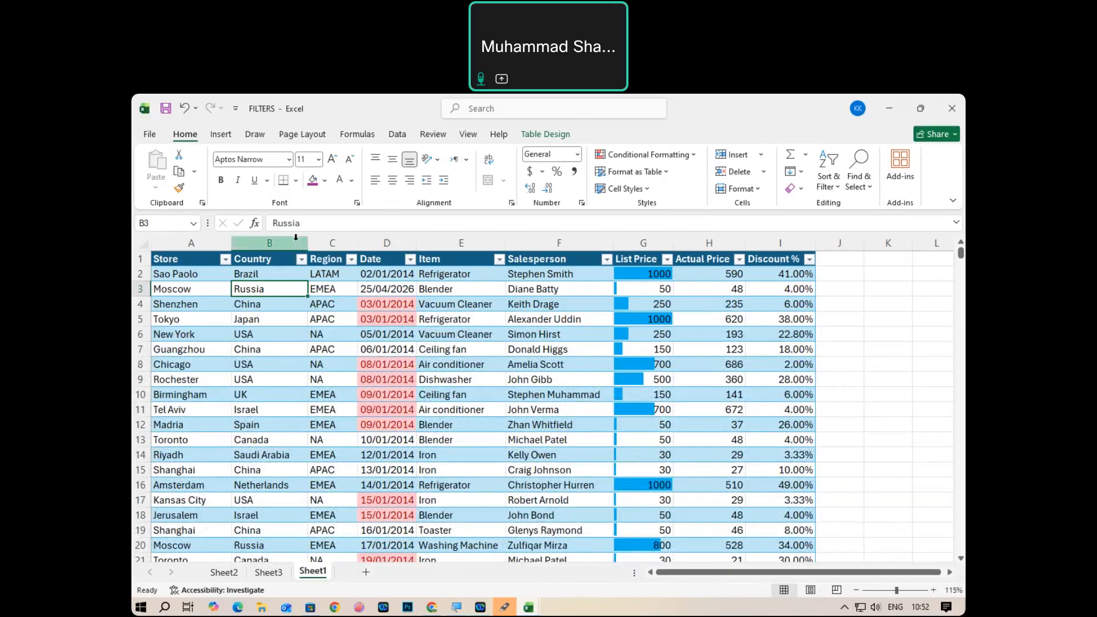
pyautogui.click(290, 298)
pyautogui.click(287, 289)
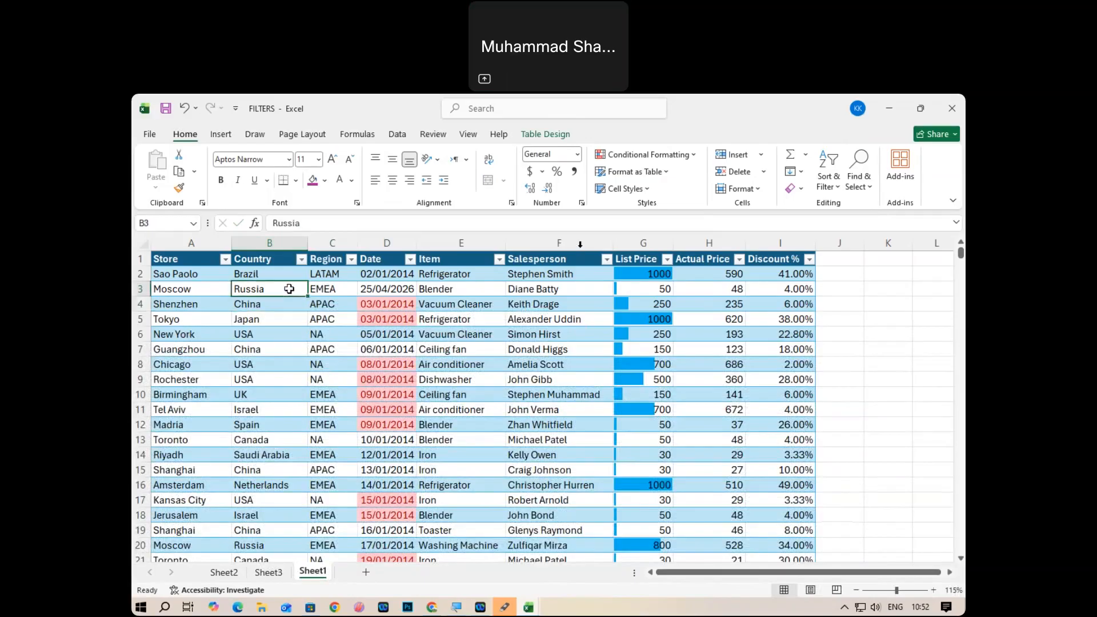
pyautogui.click(760, 154)
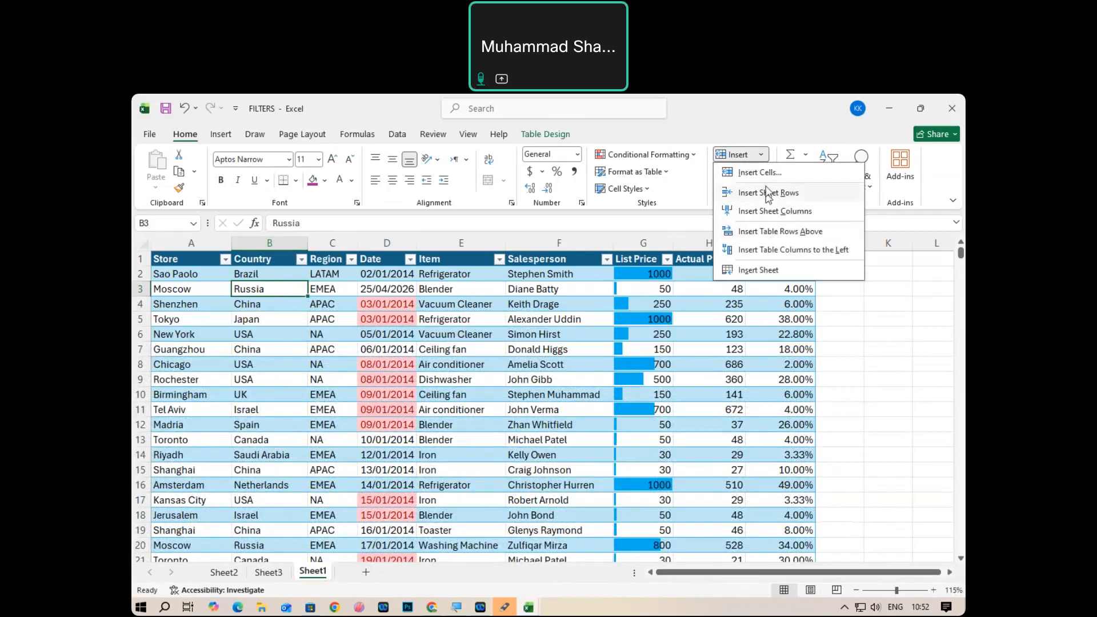
pyautogui.click(758, 210)
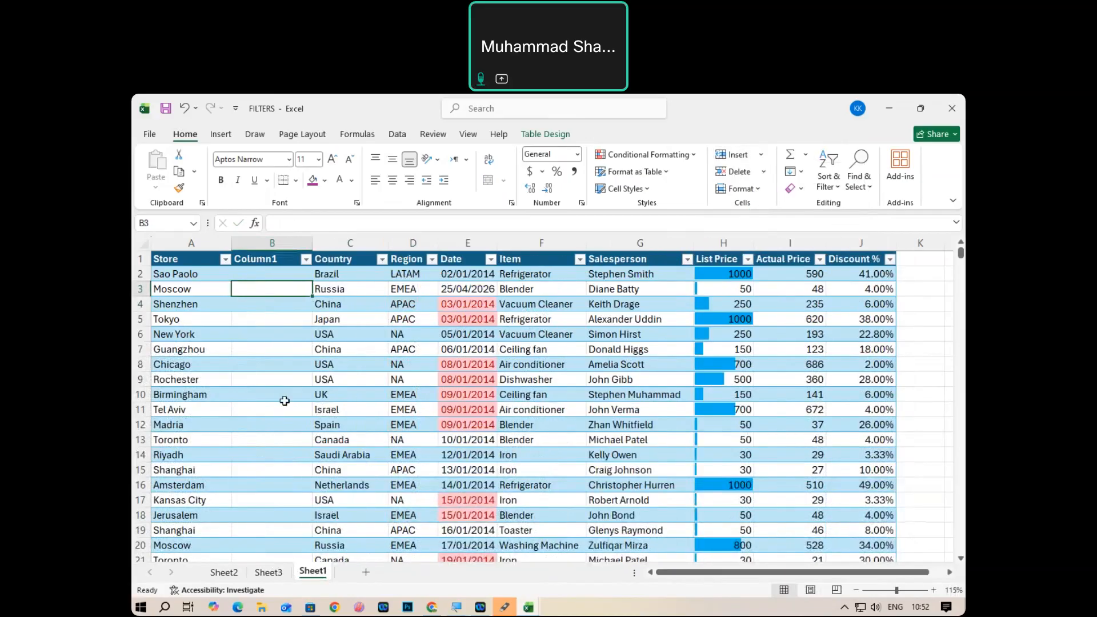
# Insert two more columns directly after the Store column using the Insert Cells command.
pyautogui.click(761, 154)
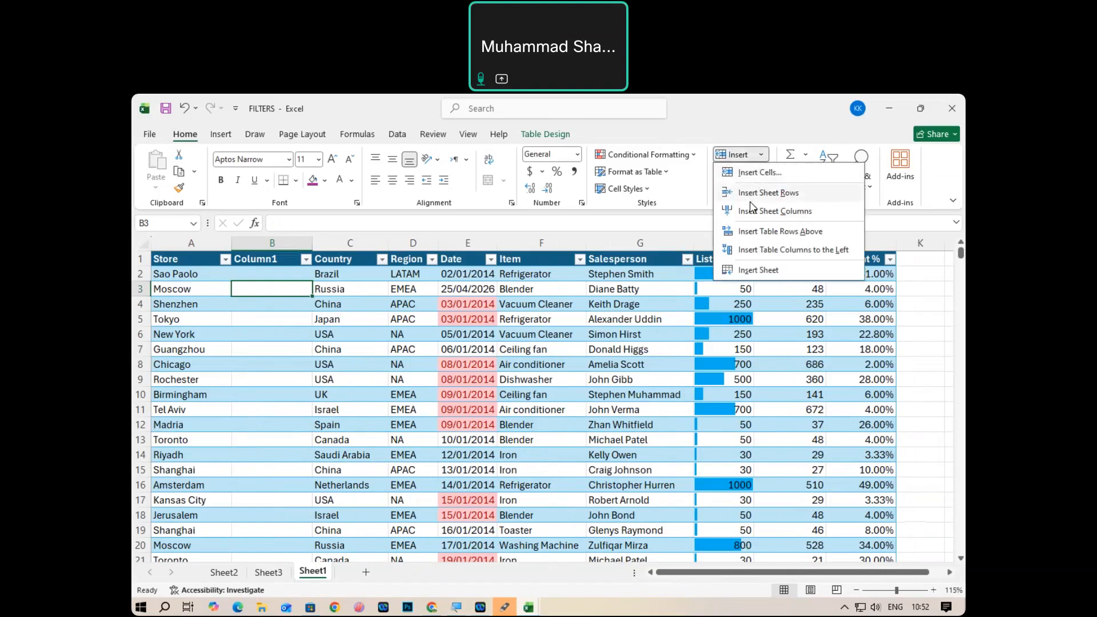
pyautogui.click(760, 172)
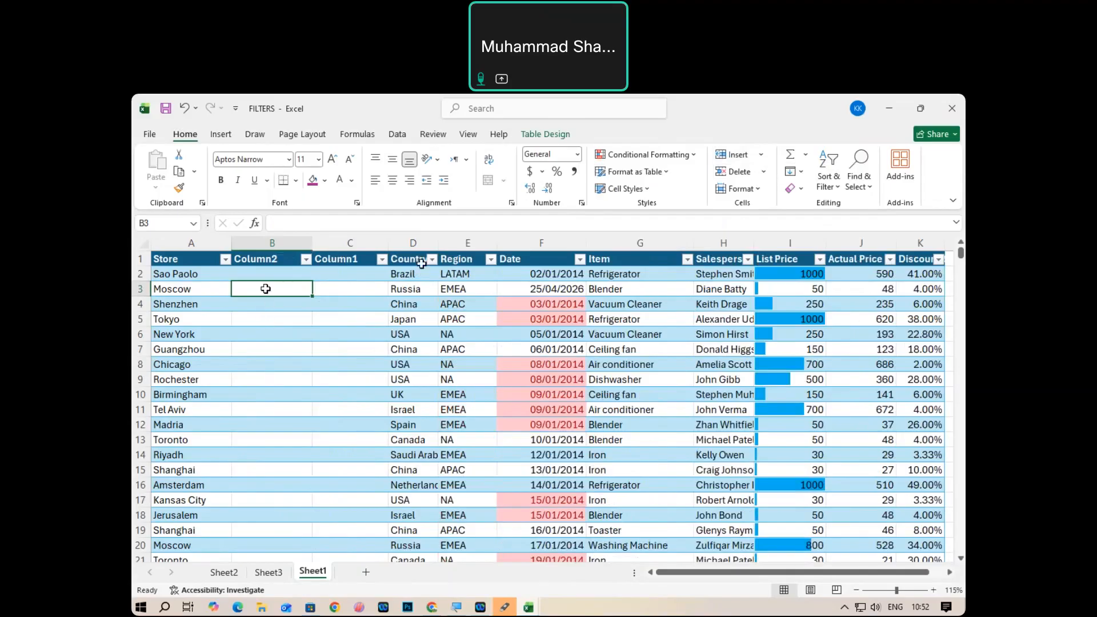
pyautogui.click(761, 154)
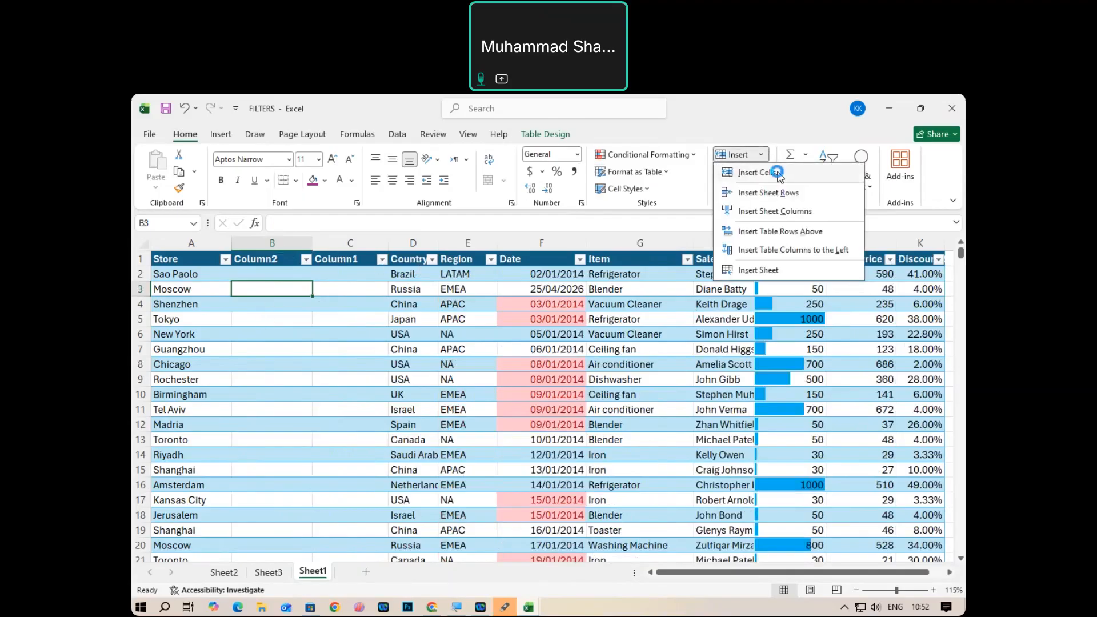
pyautogui.click(774, 169)
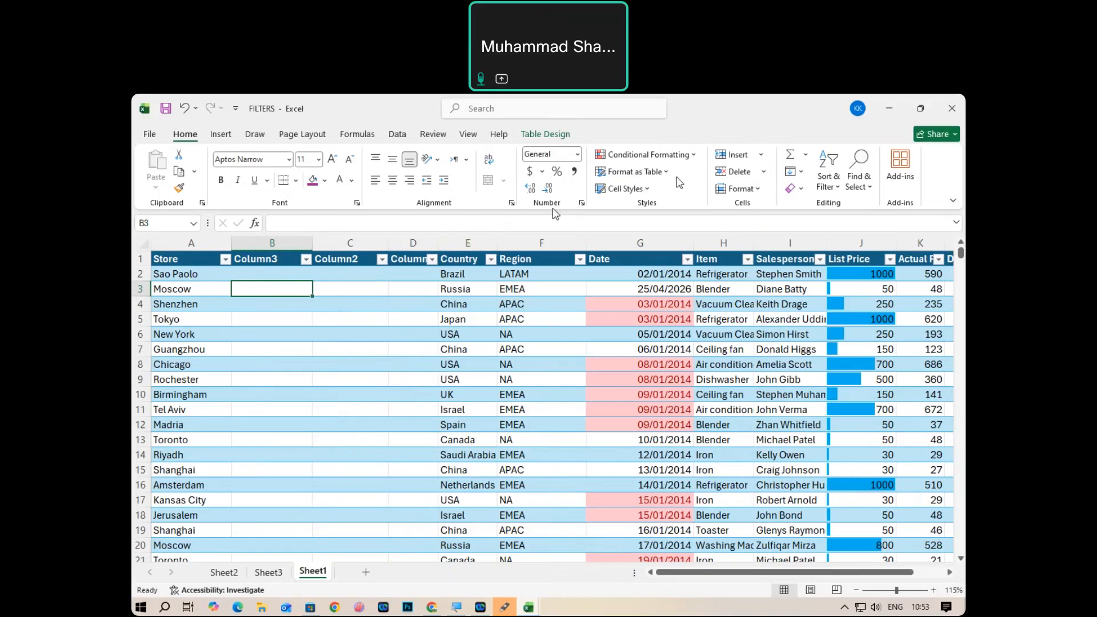
# Insert four blank sheet rows above the Moscow record in row 3 of the sales table.
pyautogui.click(761, 155)
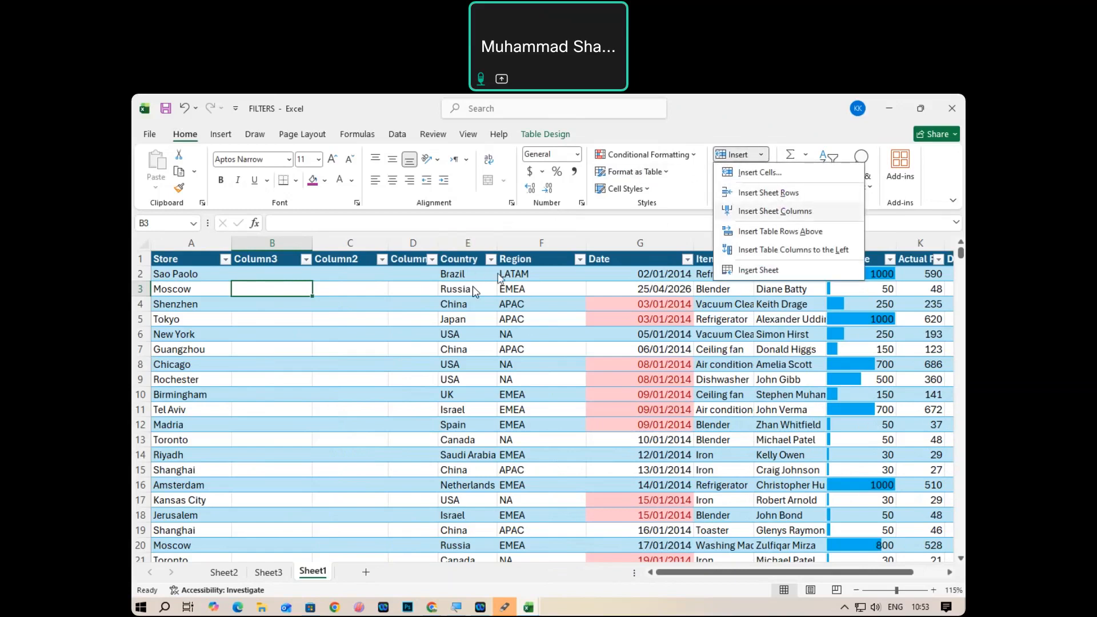
pyautogui.click(769, 193)
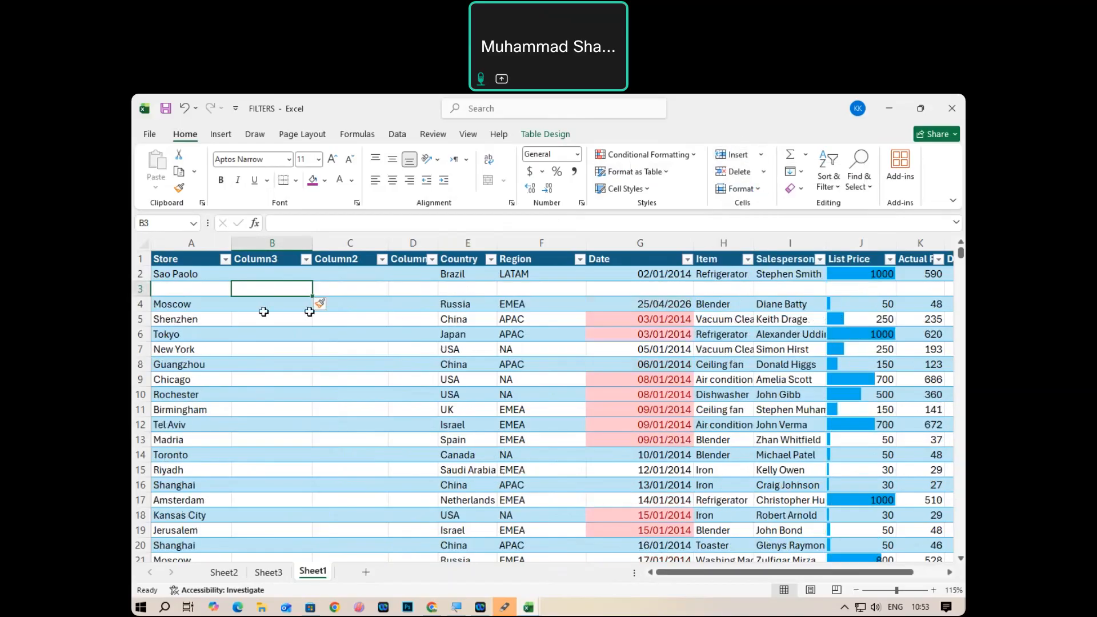
pyautogui.click(762, 158)
pyautogui.click(772, 197)
pyautogui.click(761, 154)
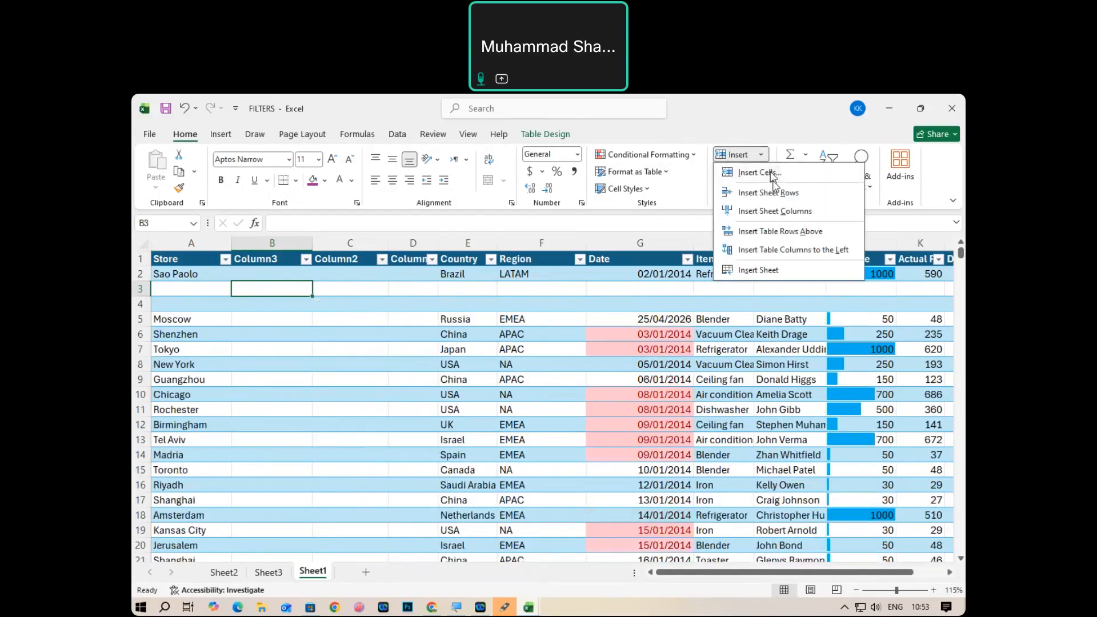
pyautogui.click(769, 193)
pyautogui.click(761, 155)
pyautogui.click(768, 192)
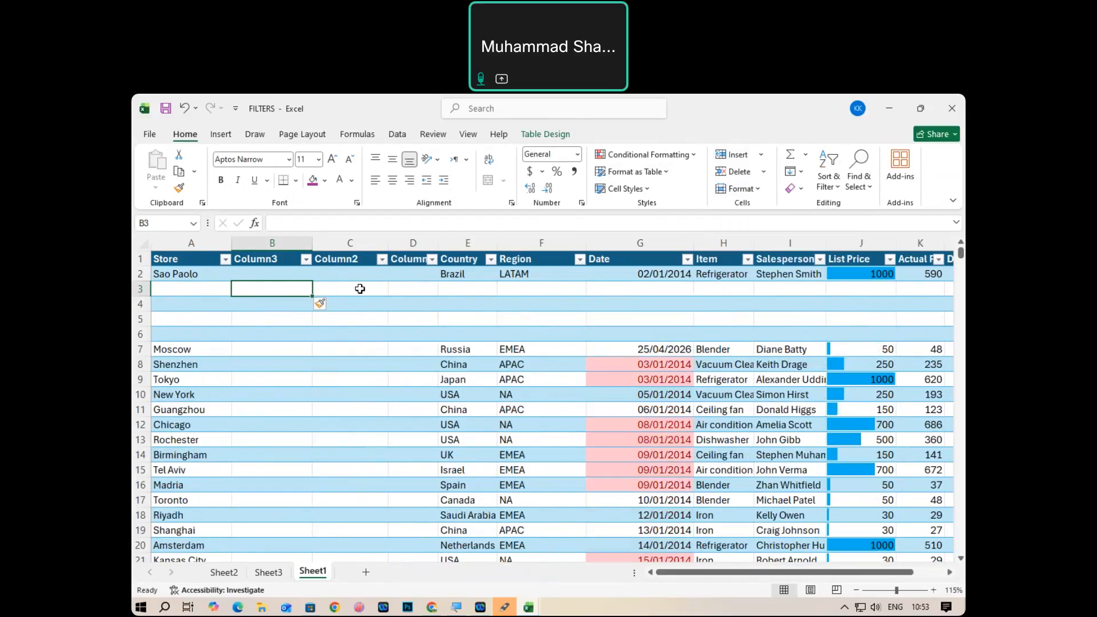
# Look over the Book1 and age calculator workbooks, and return to the FILTERS workbook.
pyautogui.click(529, 607)
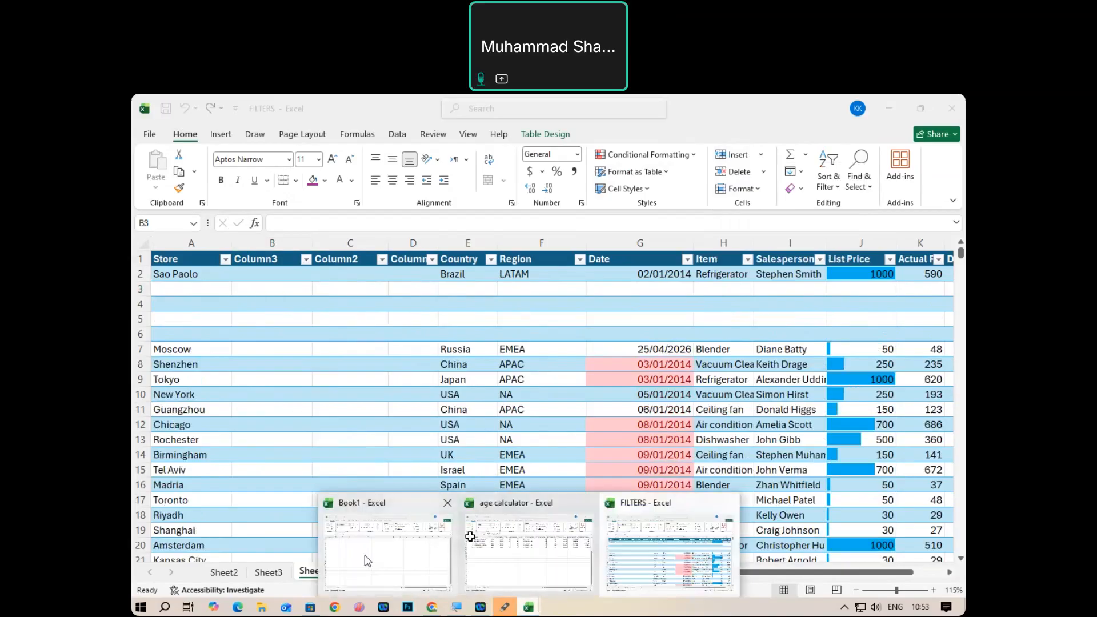
pyautogui.click(367, 561)
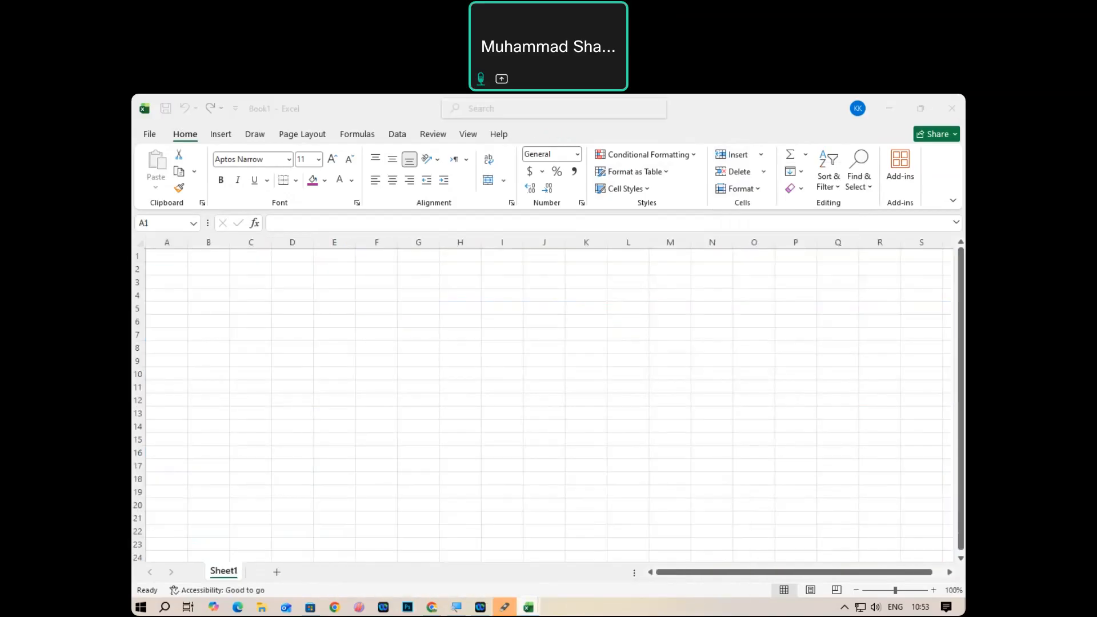
pyautogui.click(528, 607)
pyautogui.click(531, 551)
pyautogui.scroll(3, 509, 430)
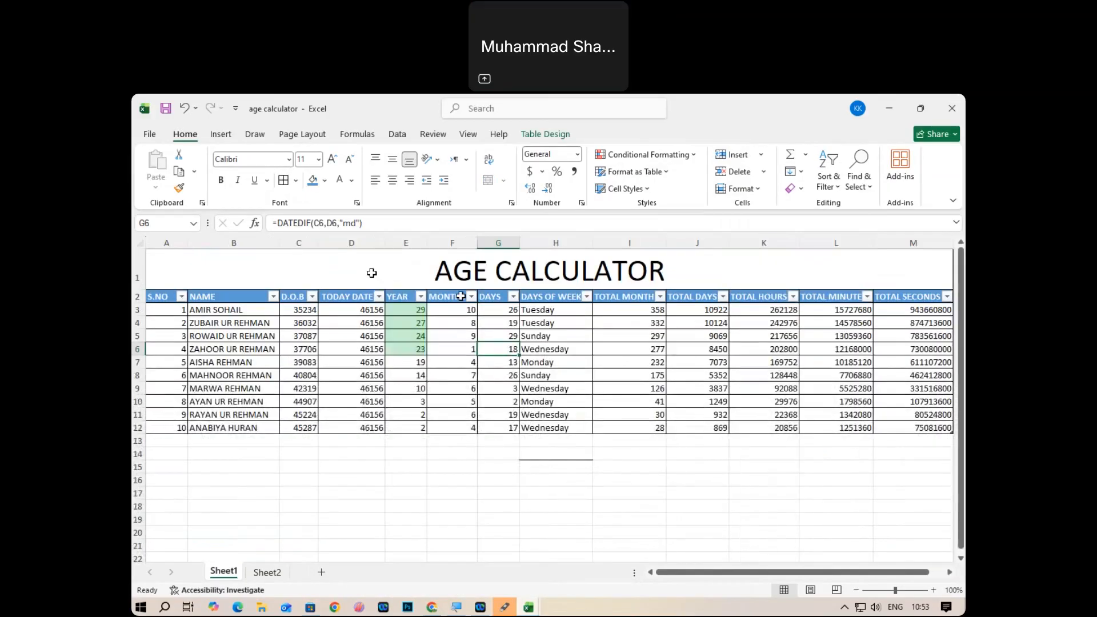
pyautogui.click(528, 607)
pyautogui.click(660, 549)
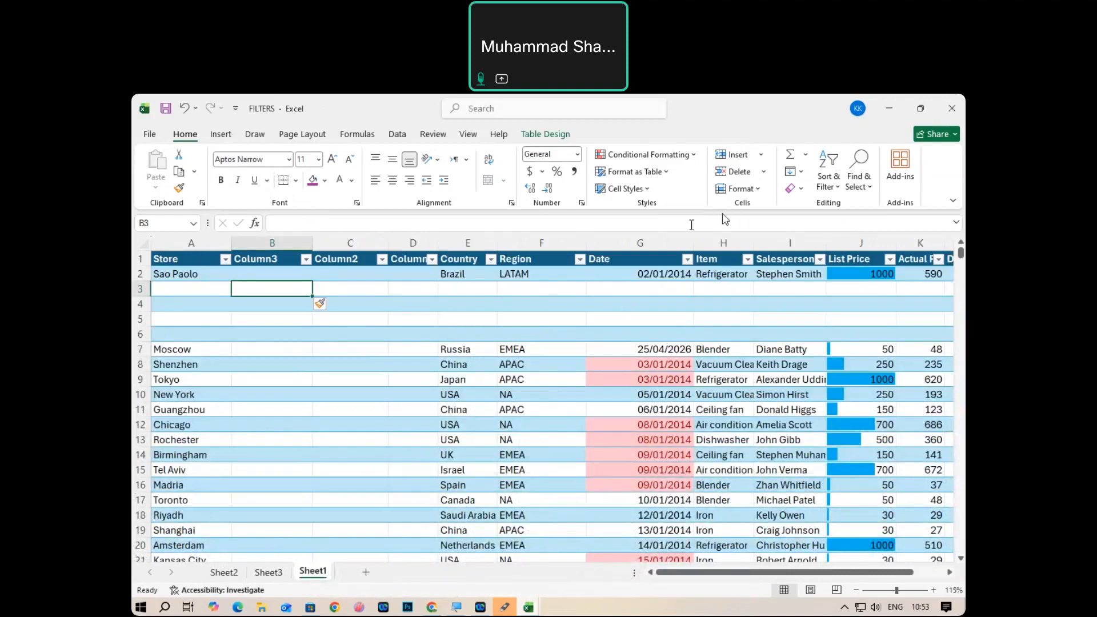
# Try inserting a table row above row 3 of the sales table, and undo the insertion.
pyautogui.click(765, 158)
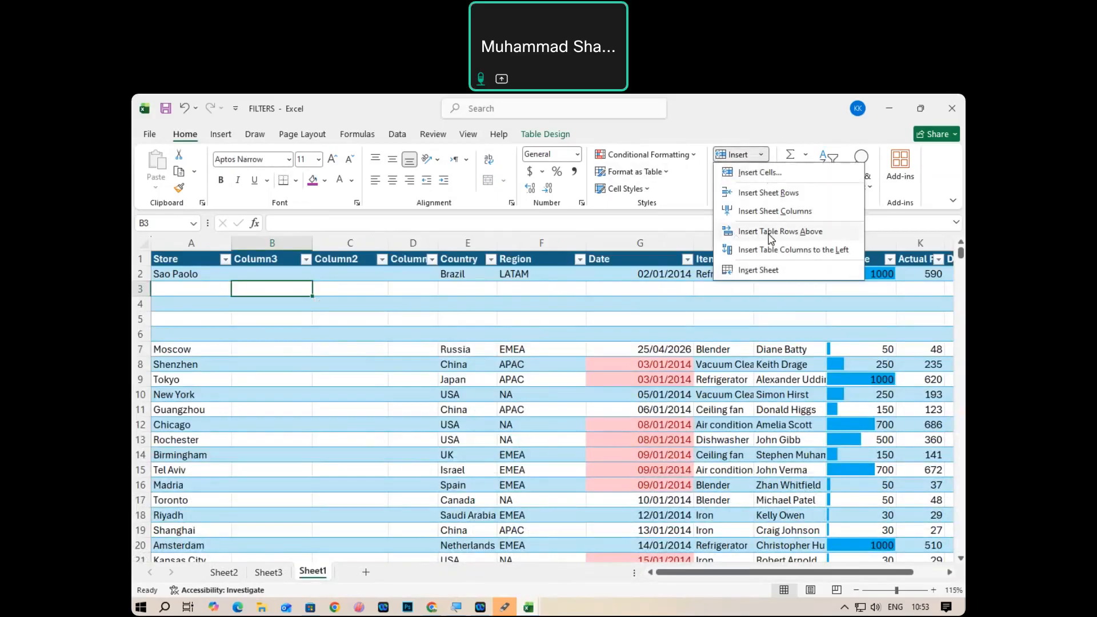
pyautogui.click(771, 234)
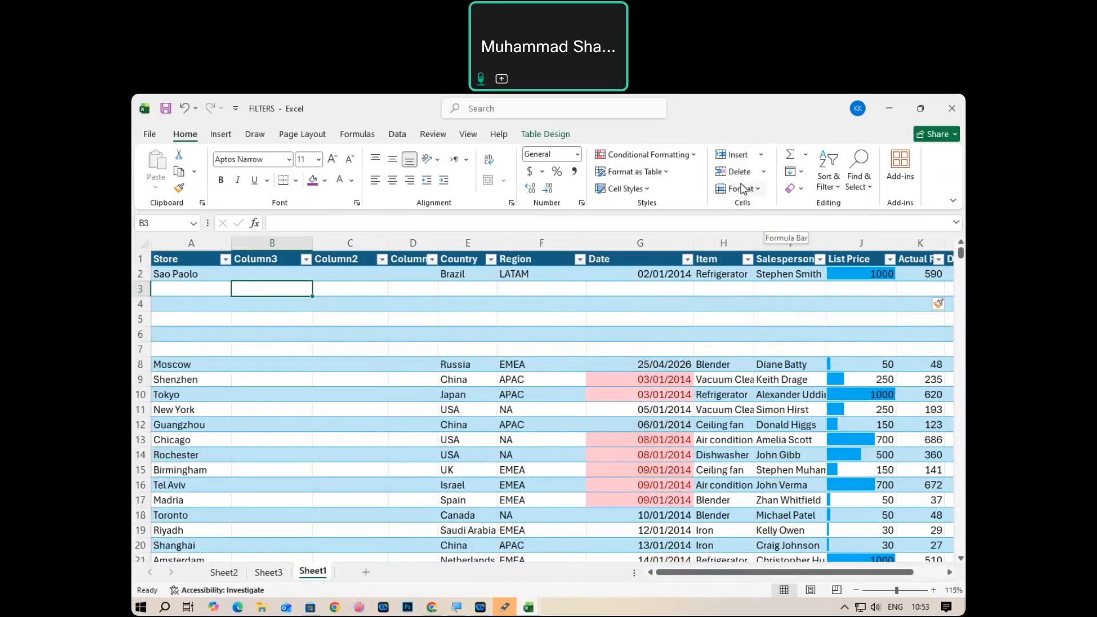
pyautogui.hotkey('ctrl', 'z')
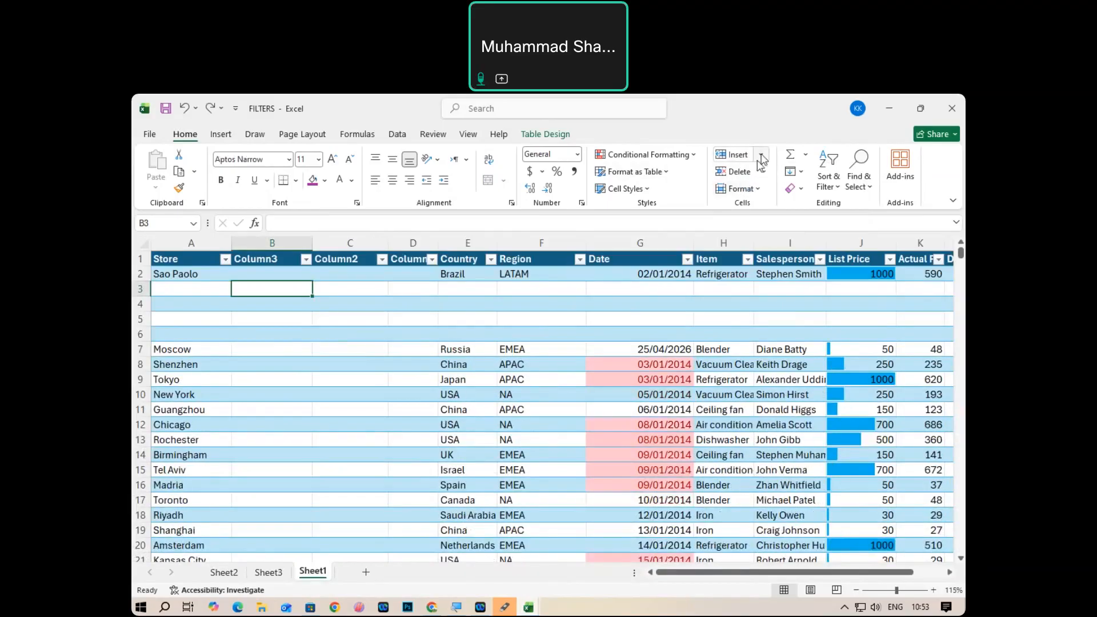
# Insert one table row above the selected cell in row 3 of the sales table.
pyautogui.click(761, 154)
pyautogui.click(771, 229)
pyautogui.click(264, 350)
pyautogui.click(273, 264)
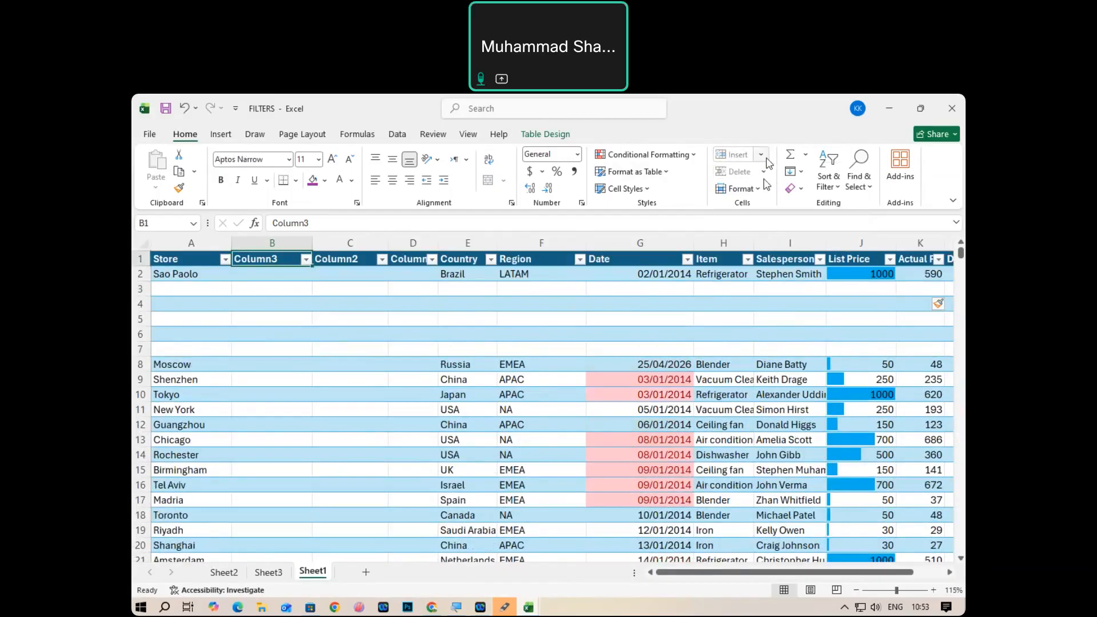
pyautogui.click(364, 300)
pyautogui.click(199, 259)
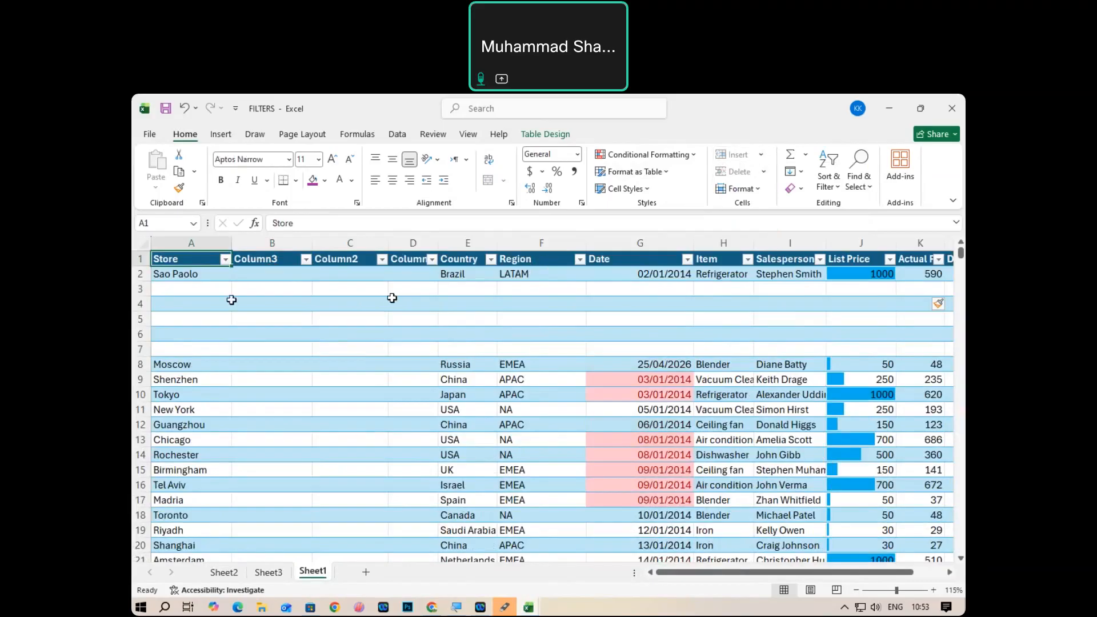
pyautogui.click(262, 279)
pyautogui.click(763, 153)
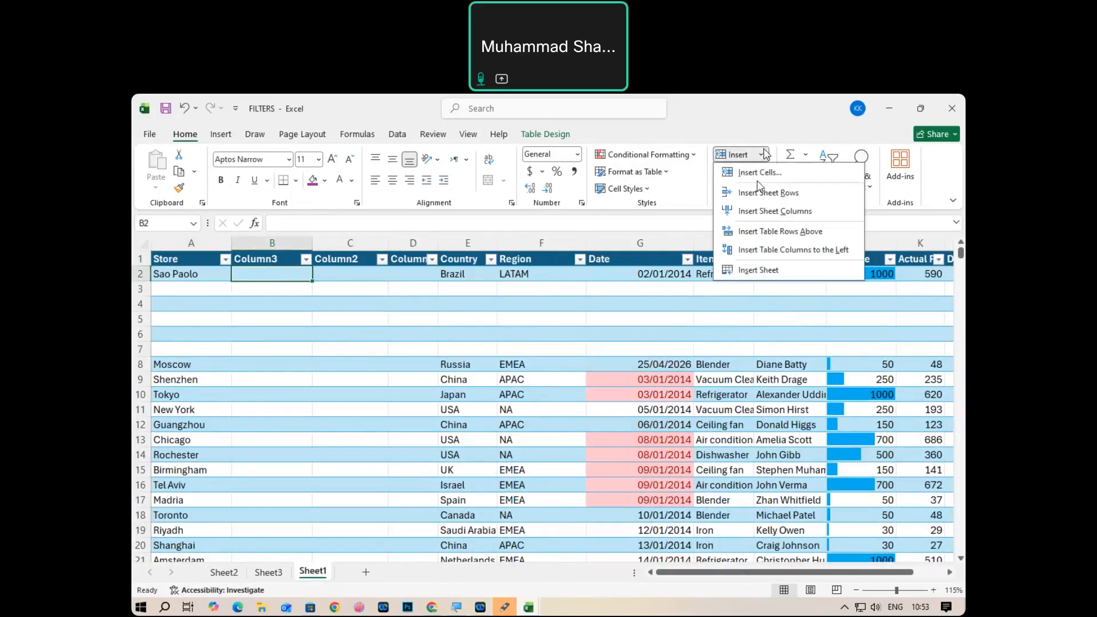
pyautogui.click(713, 340)
# Insert a sheet column at column M, just outside the sales table after the Discount % column.
pyautogui.moveTo(711, 574); pyautogui.dragTo(754, 580)
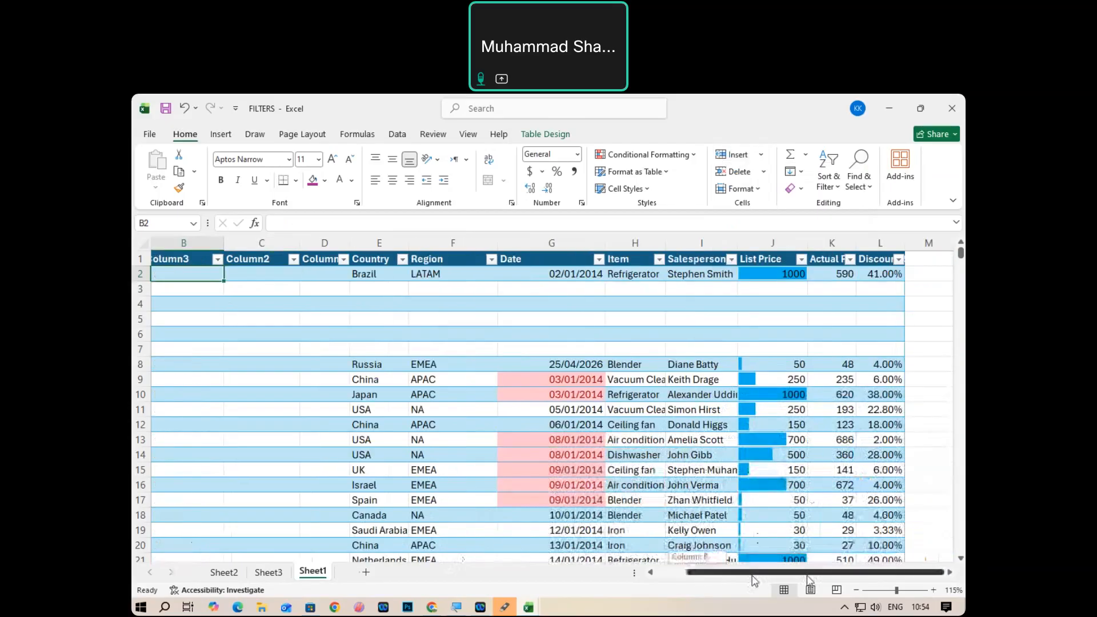
pyautogui.click(939, 262)
pyautogui.click(761, 155)
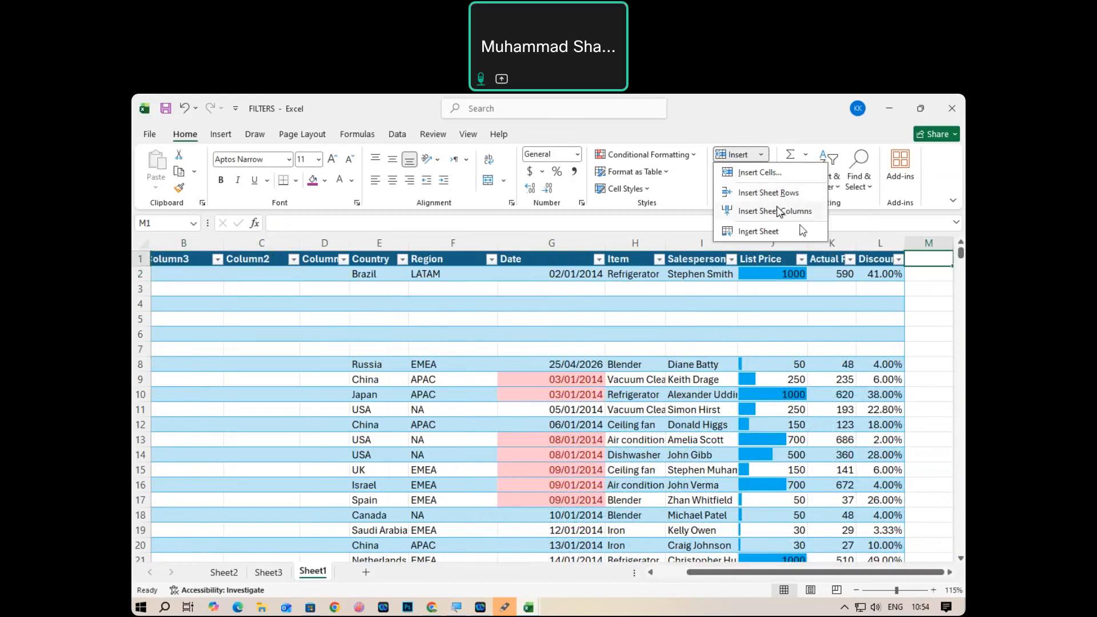
pyautogui.click(776, 212)
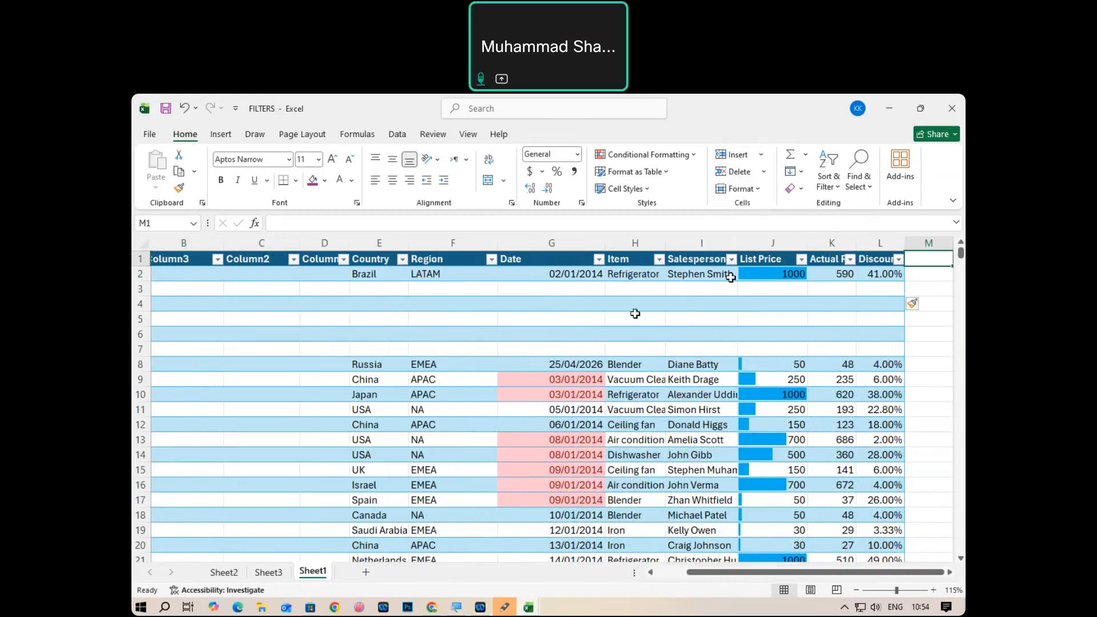
pyautogui.click(480, 301)
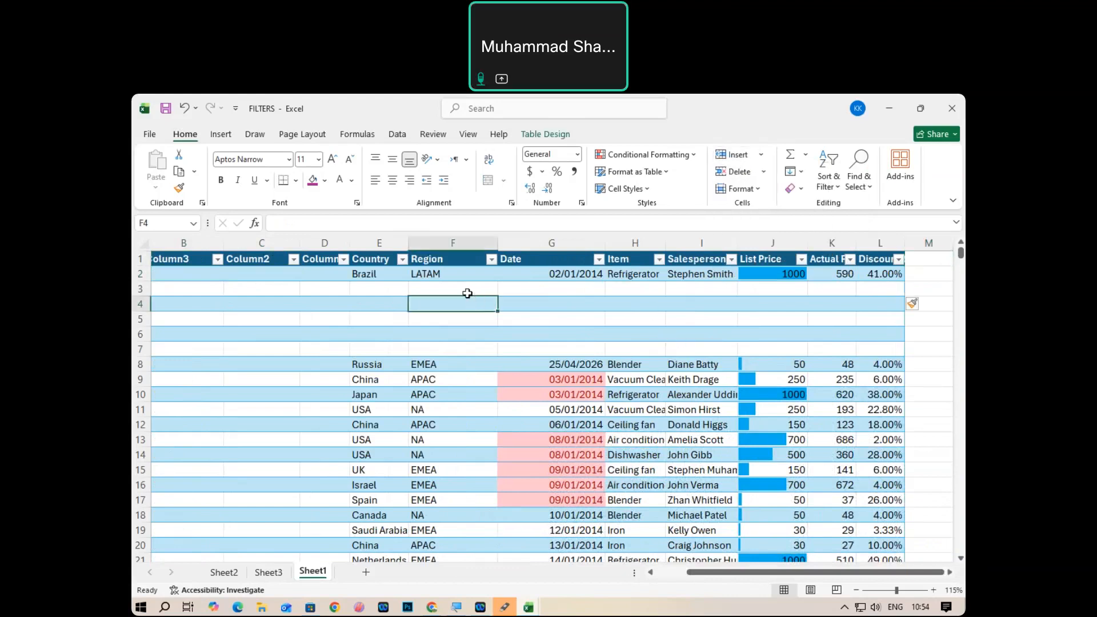
# Add a new blank worksheet after Sheet1 in the FILTERS workbook.
pyautogui.click(762, 154)
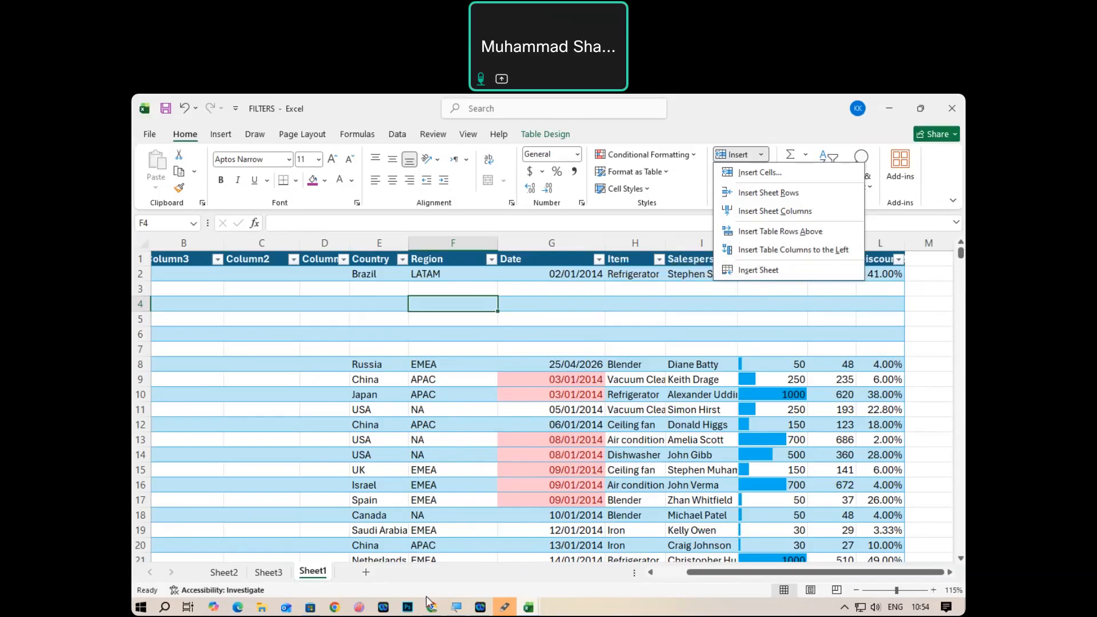
pyautogui.click(366, 576)
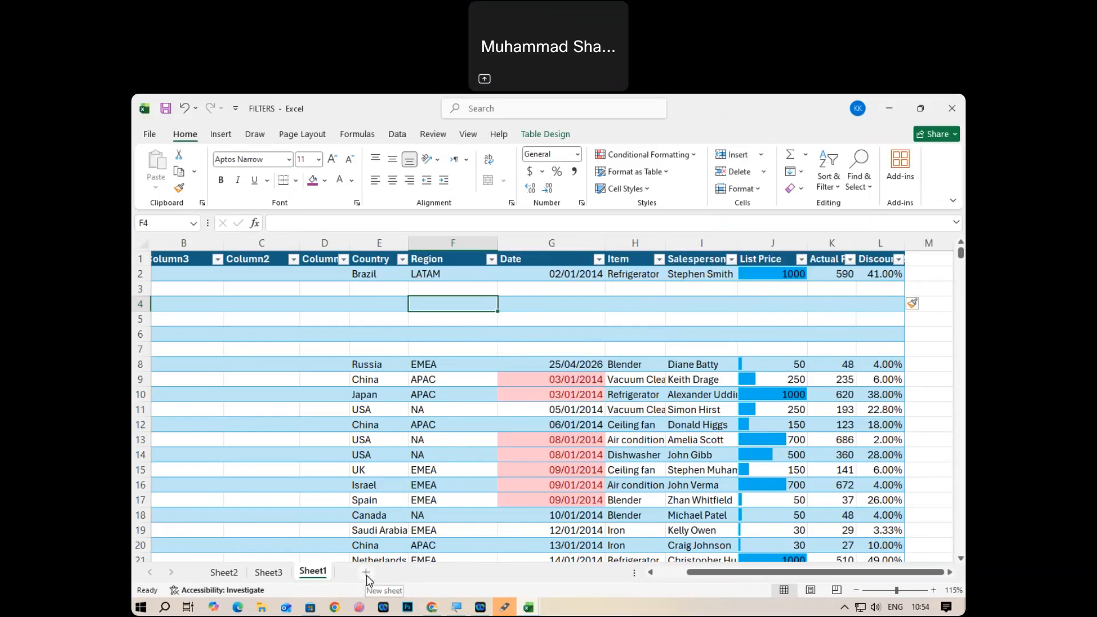
pyautogui.click(366, 573)
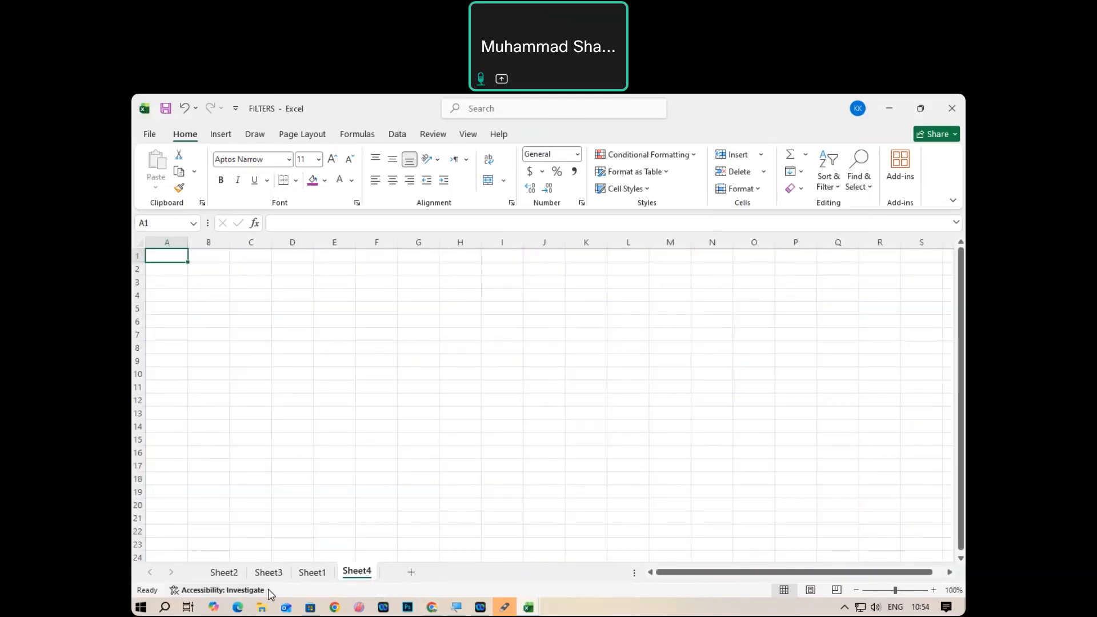
# Delete the empty Column3 sheet column next to the Store column on Sheet1.
pyautogui.click(314, 573)
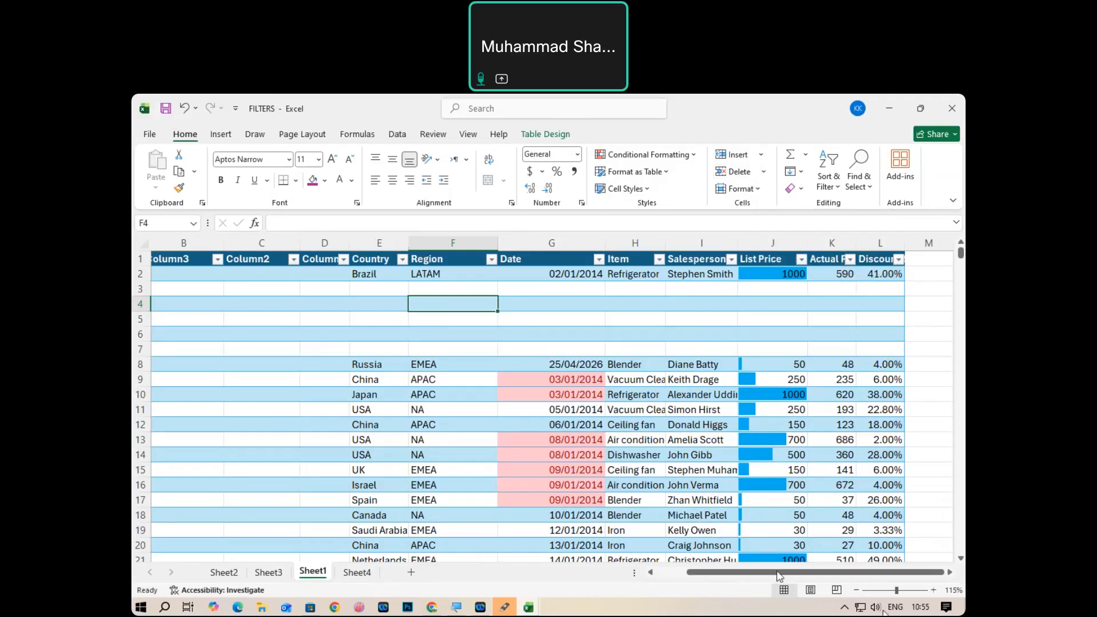
pyautogui.moveTo(726, 576); pyautogui.dragTo(692, 575)
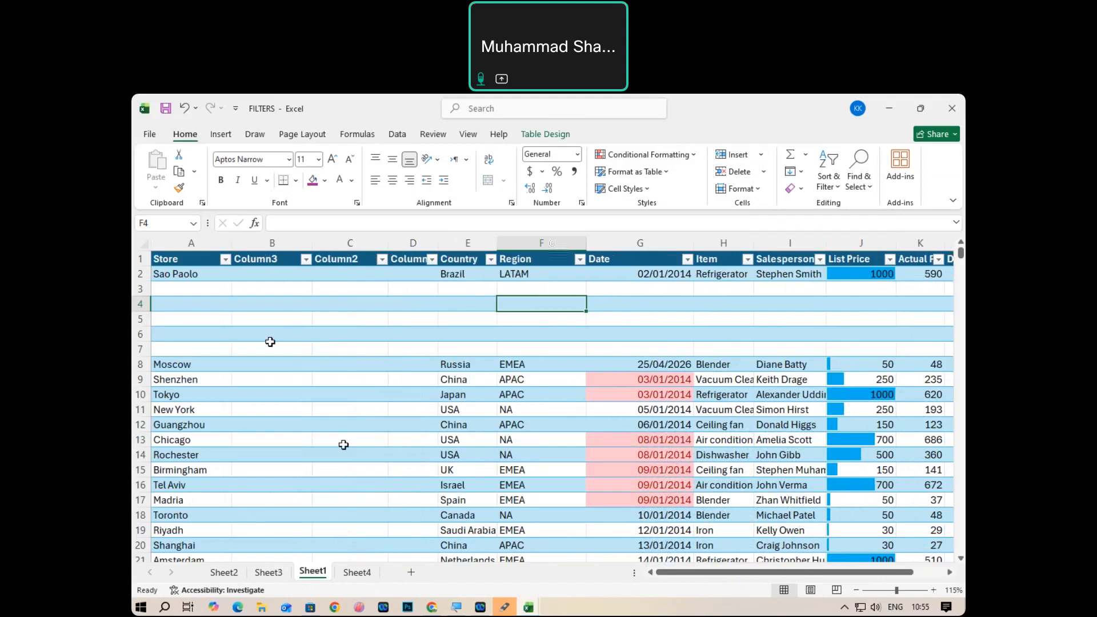
pyautogui.click(274, 290)
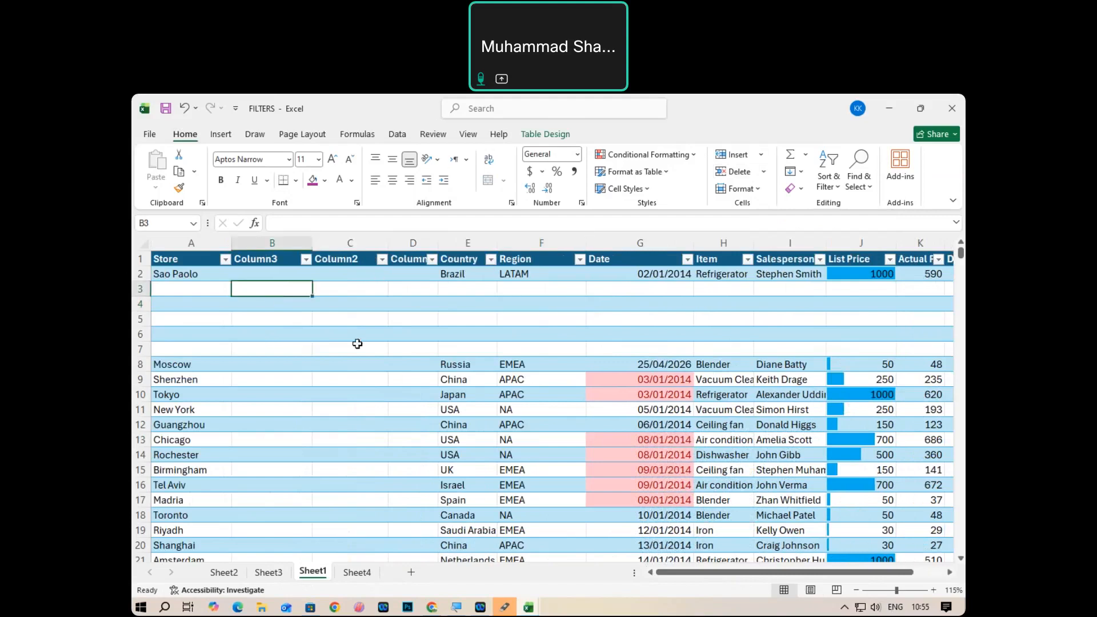
pyautogui.click(764, 172)
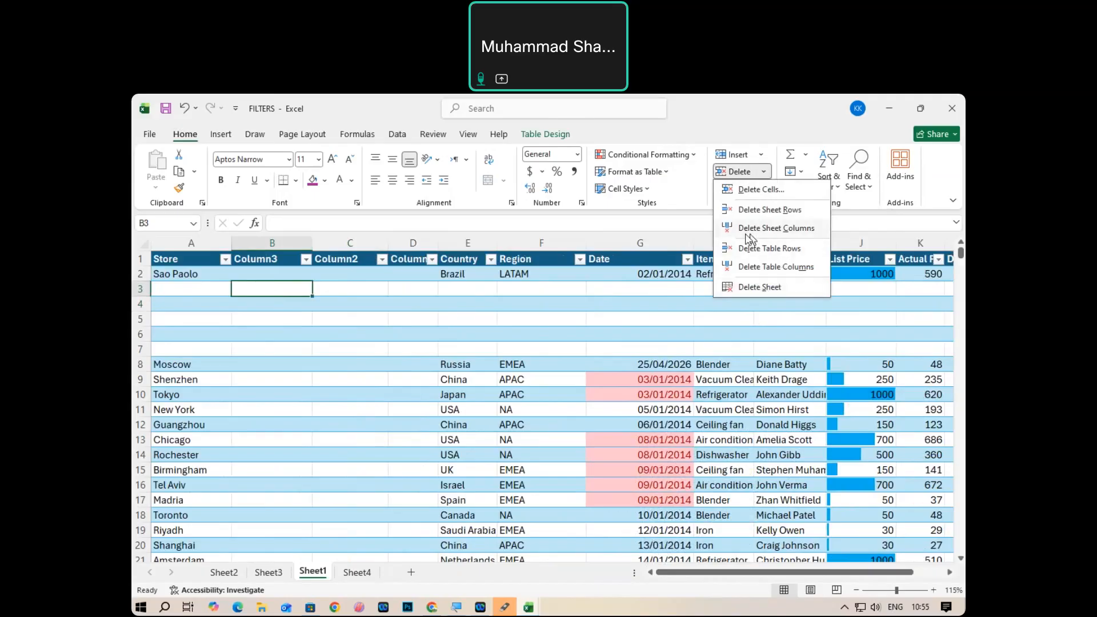
pyautogui.click(746, 233)
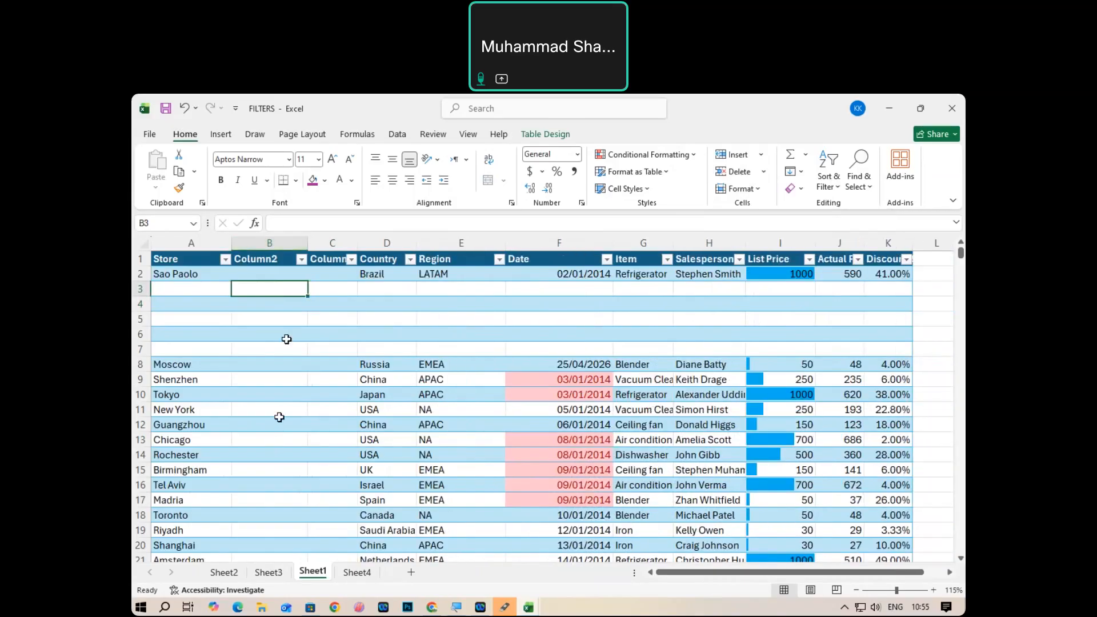
# Delete the blank sheet row 5 from the sales table.
pyautogui.click(258, 320)
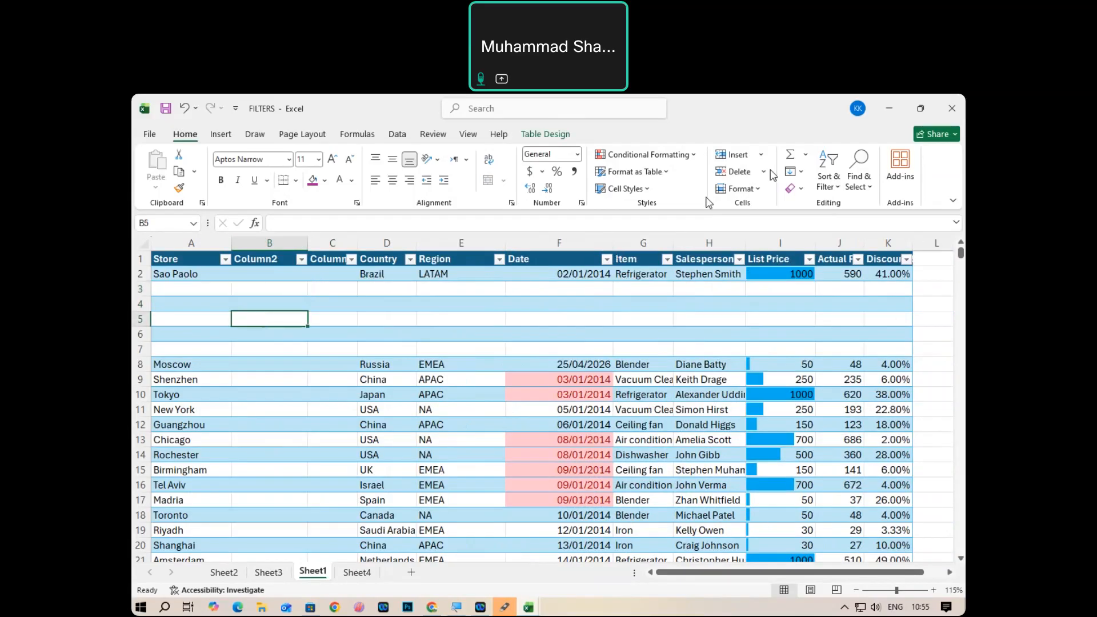
pyautogui.click(763, 171)
pyautogui.click(765, 205)
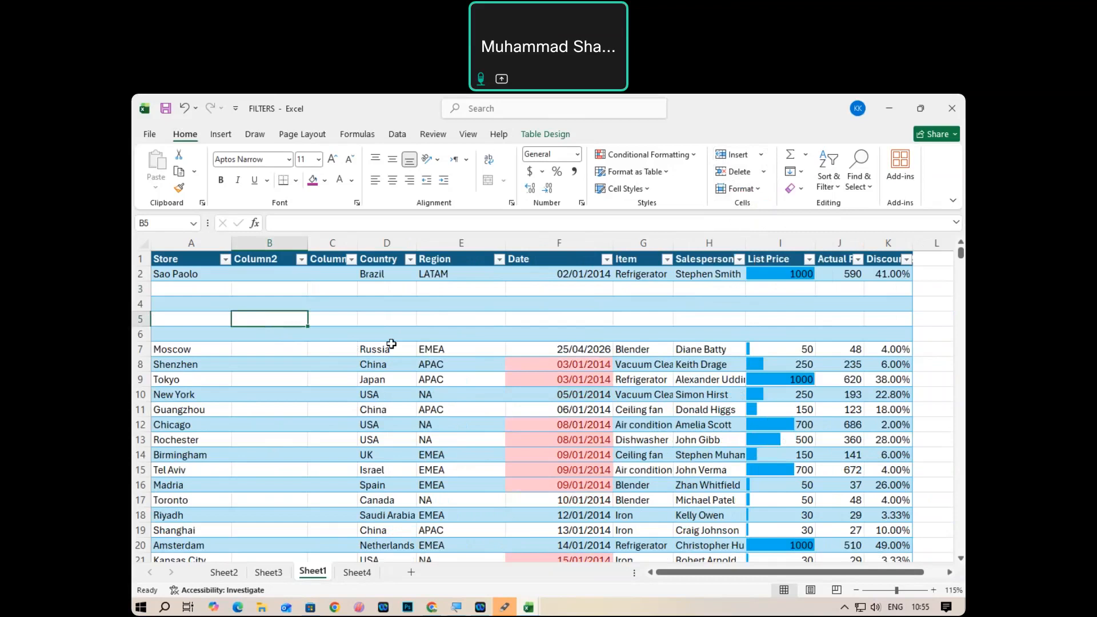
# Examine the remaining Delete options and the Format options for cell size, visibility, sheet organization and protection.
pyautogui.click(761, 173)
pyautogui.rightClick(761, 174)
pyautogui.click(761, 175)
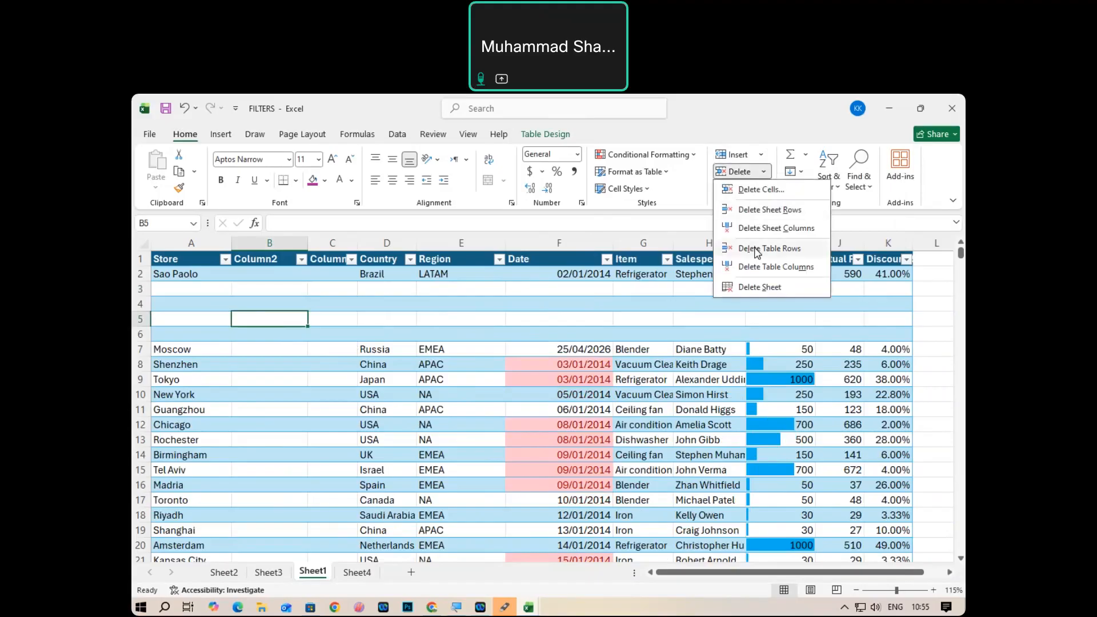
pyautogui.click(828, 124)
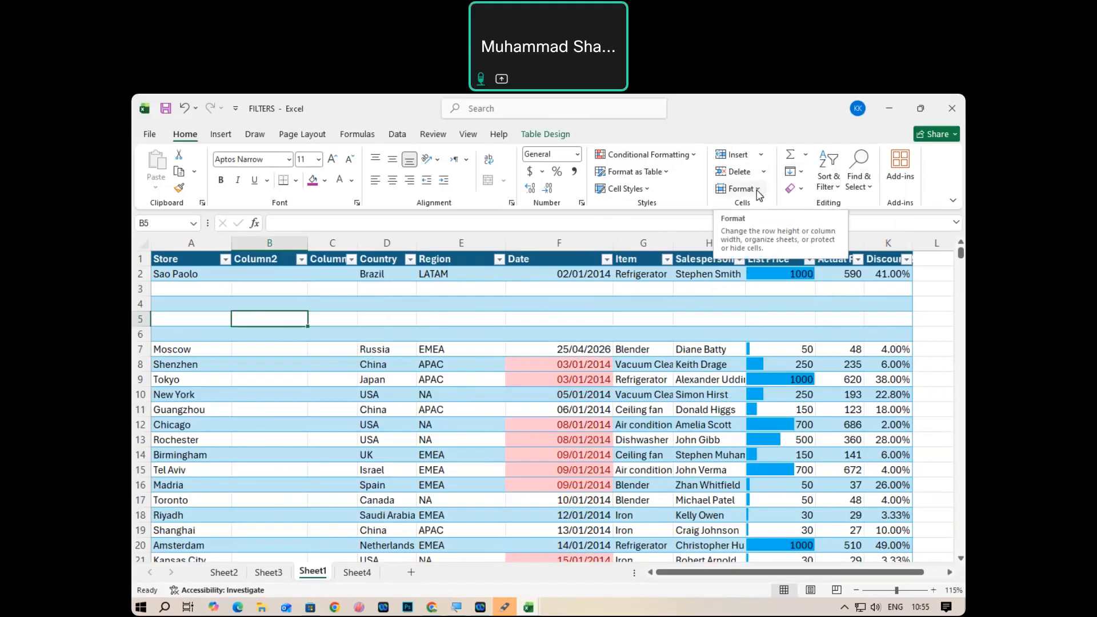
pyautogui.click(758, 190)
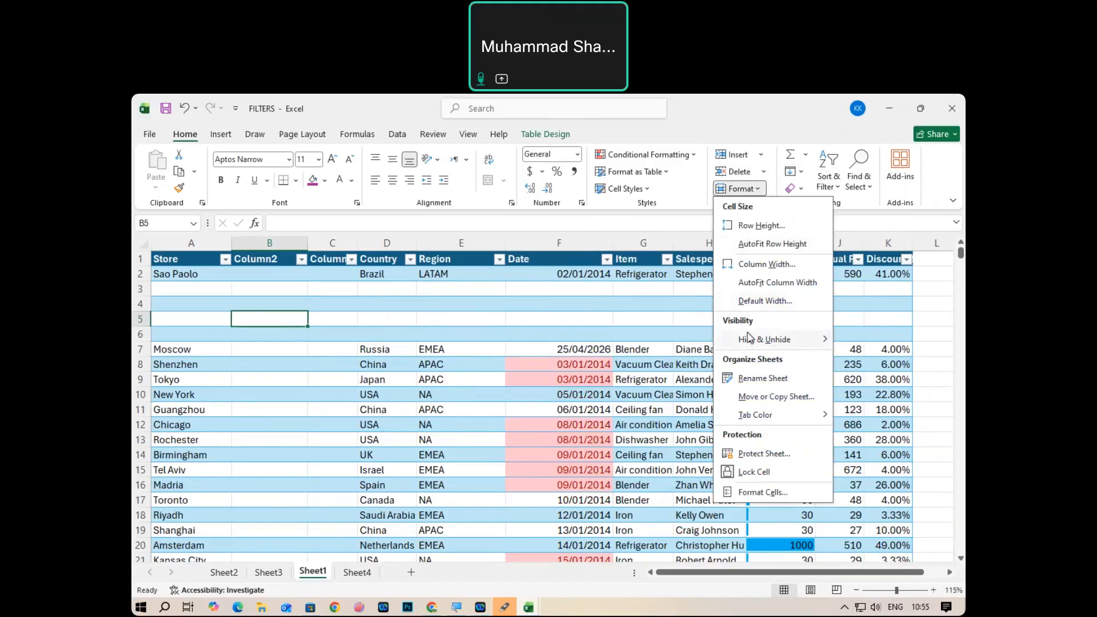
pyautogui.moveTo(749, 337)
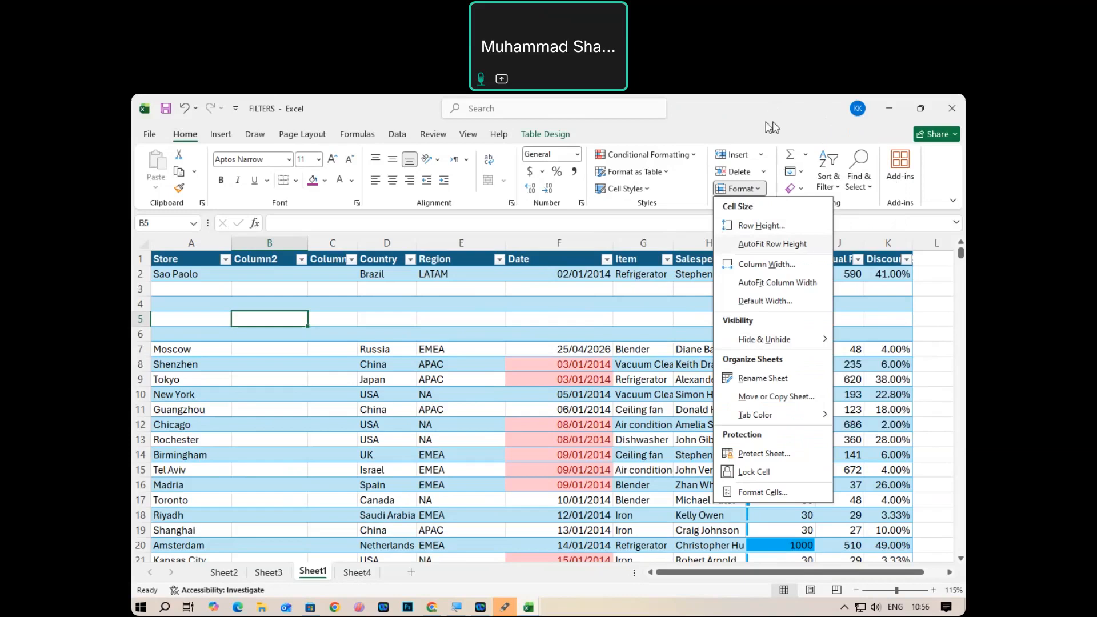
pyautogui.click(739, 191)
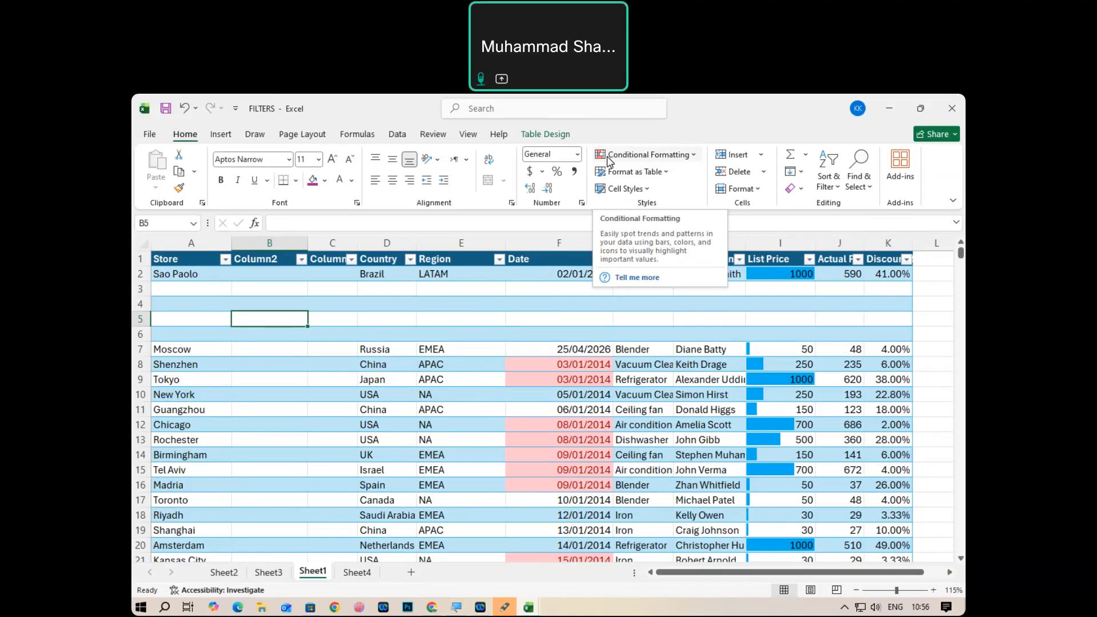
pyautogui.click(701, 105)
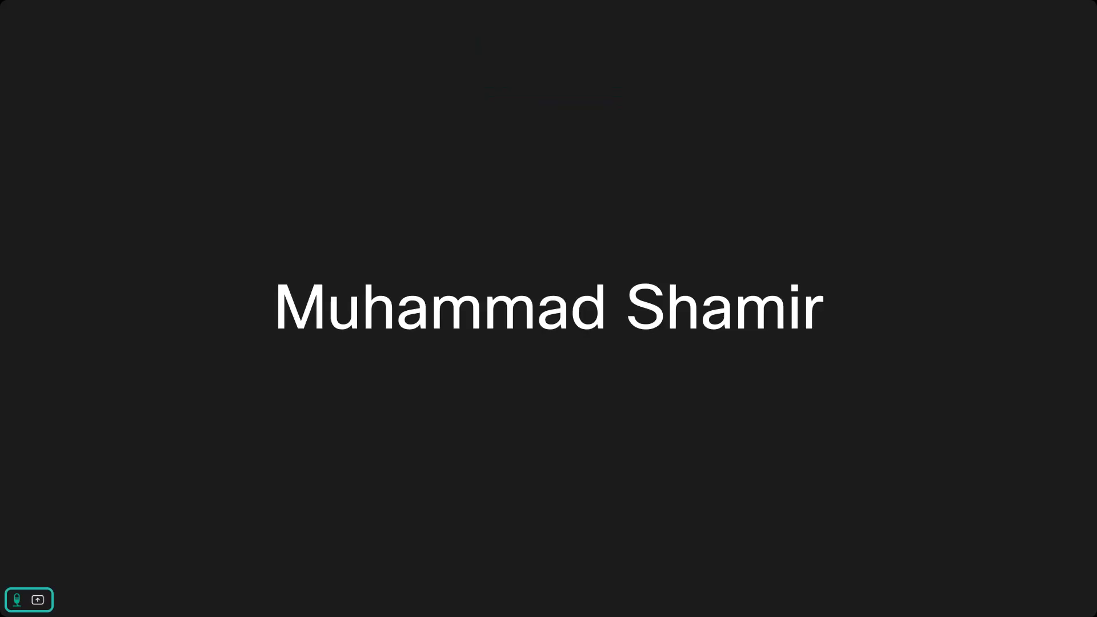